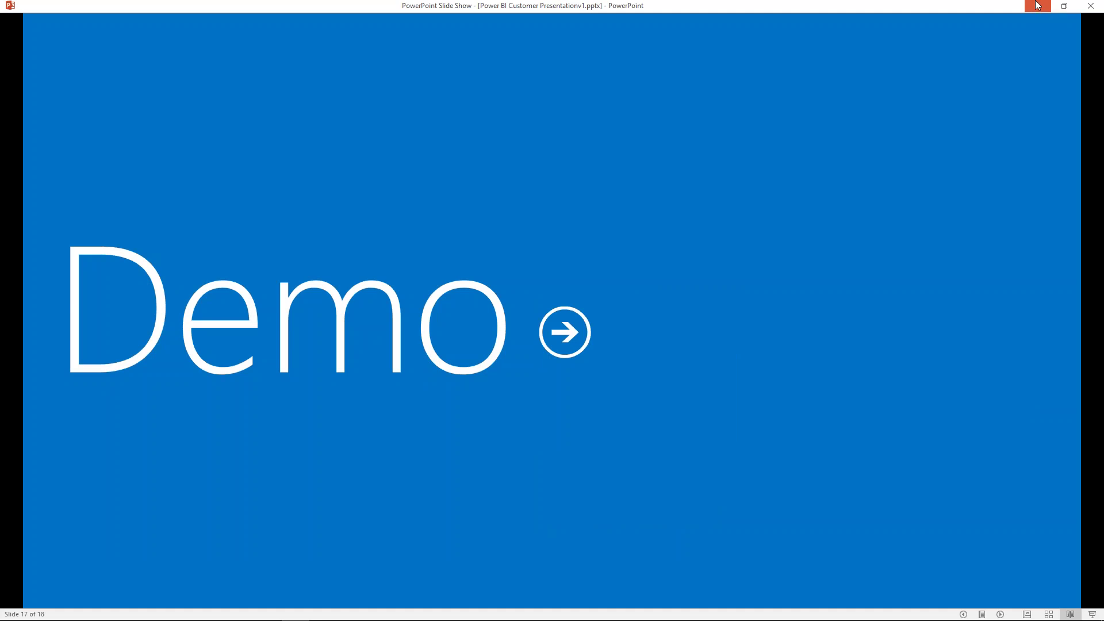
Step: Minimize the slide show and chat windows, launch Power BI Desktop and dismiss its start screen
left_click(1036, 3)
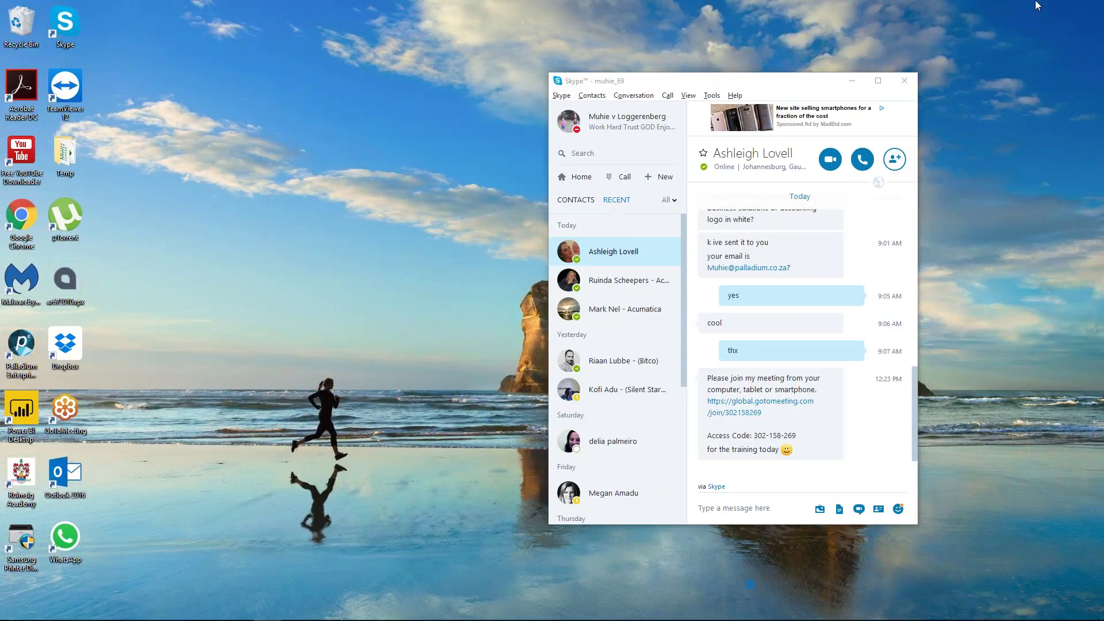
left_click(851, 80)
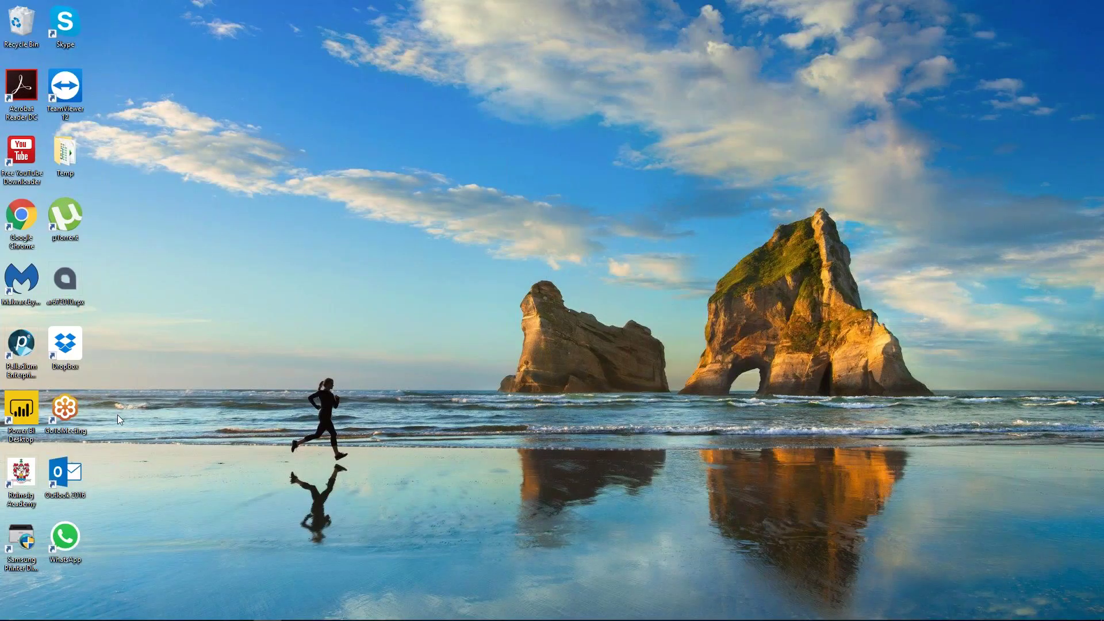
double_click(28, 420)
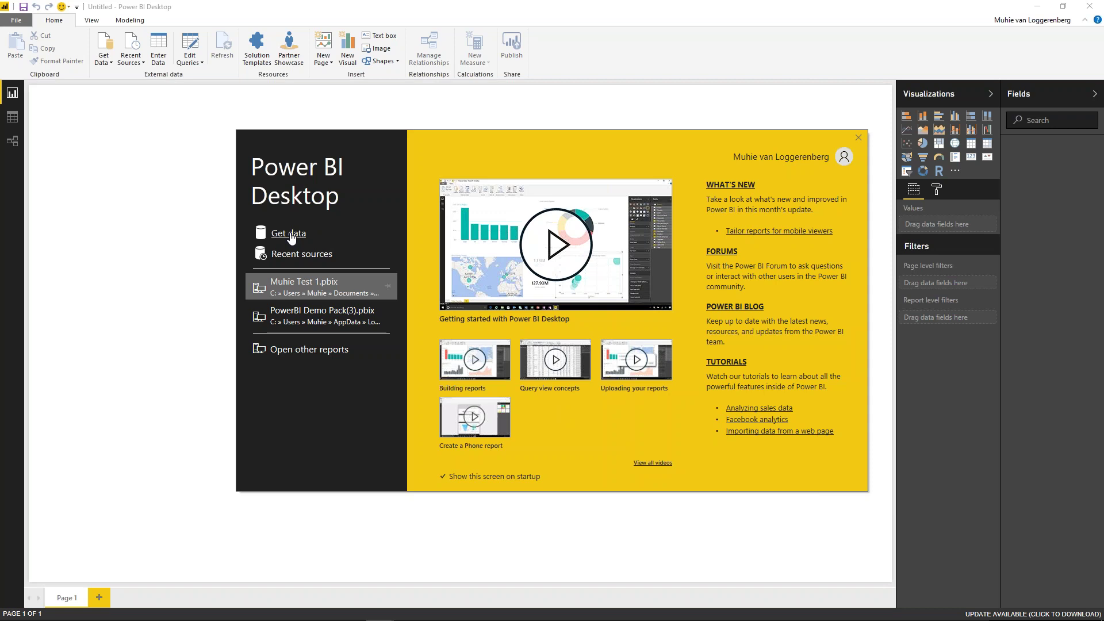
left_click(858, 139)
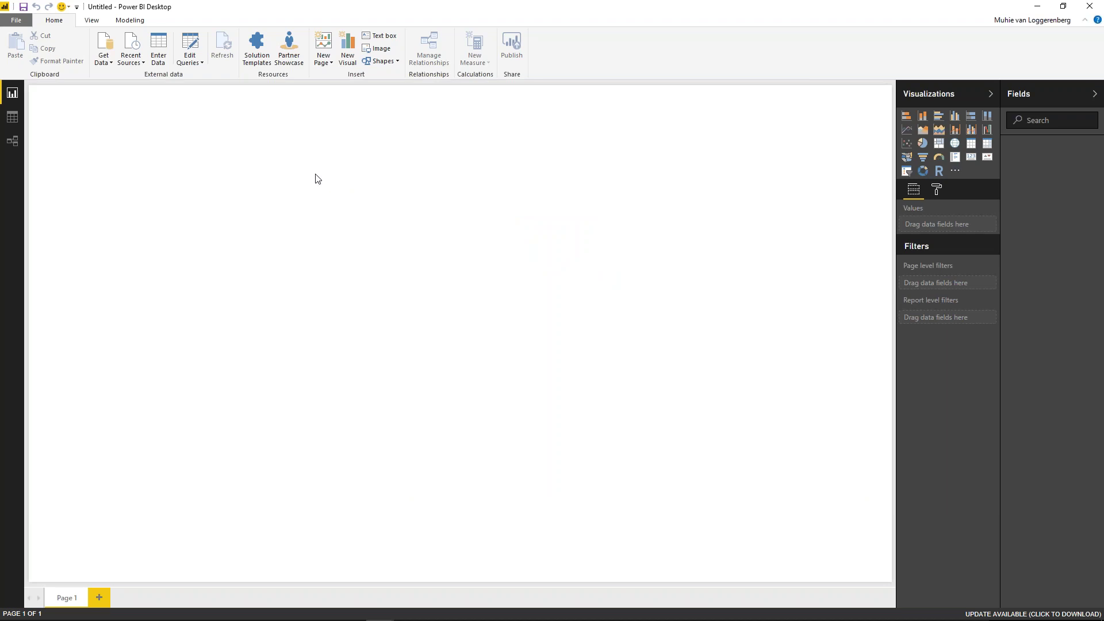
Step: Browse the complete list of available data source types for importing data
left_click(104, 65)
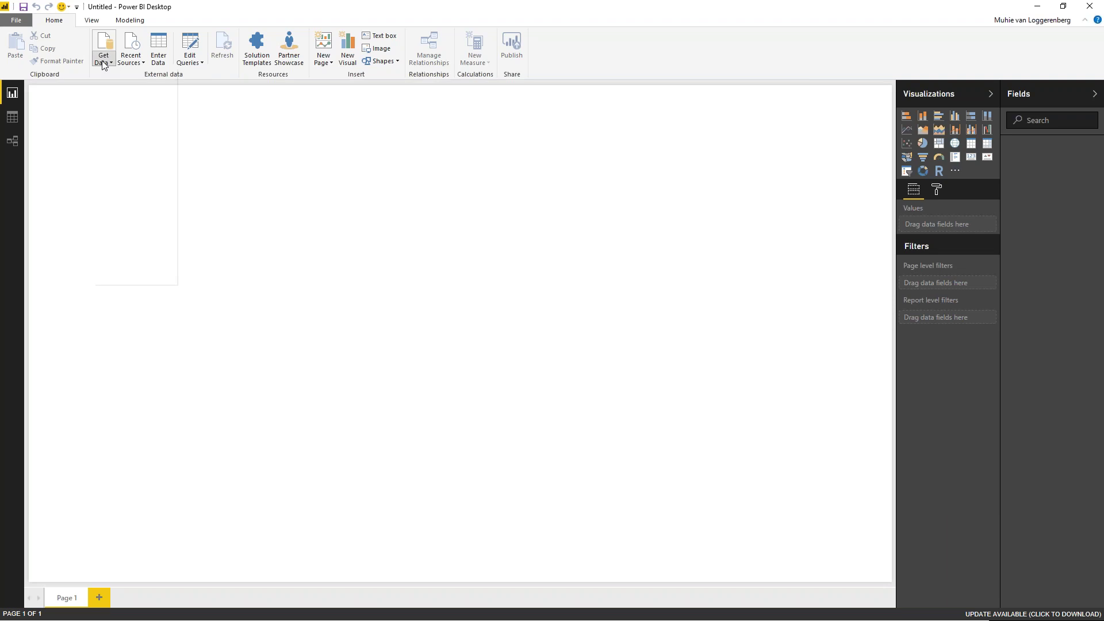
left_click(110, 62)
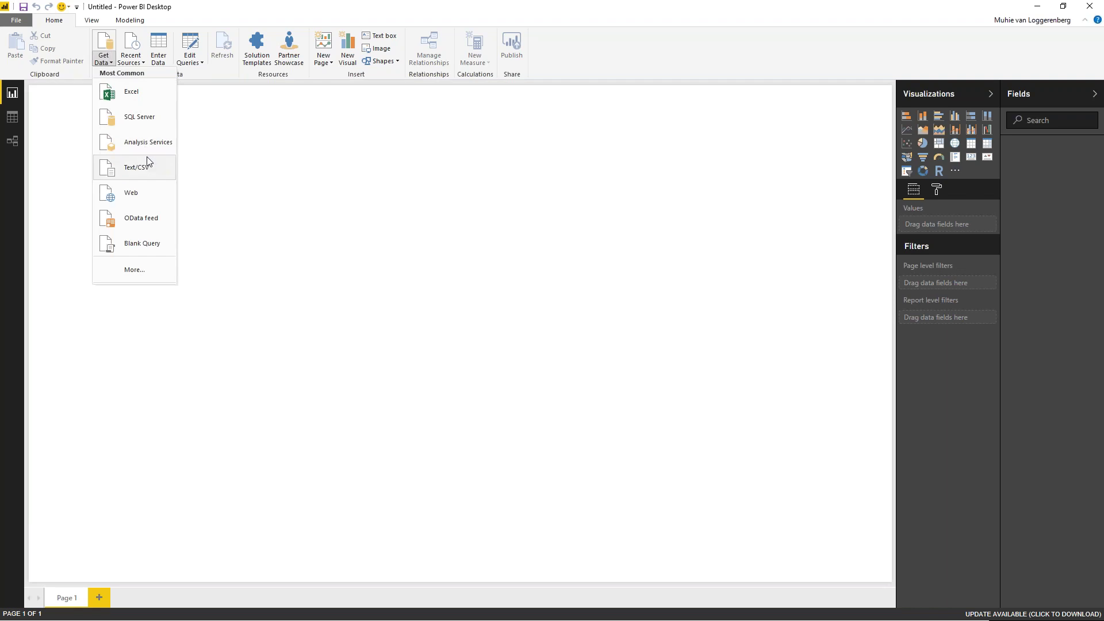
left_click(141, 272)
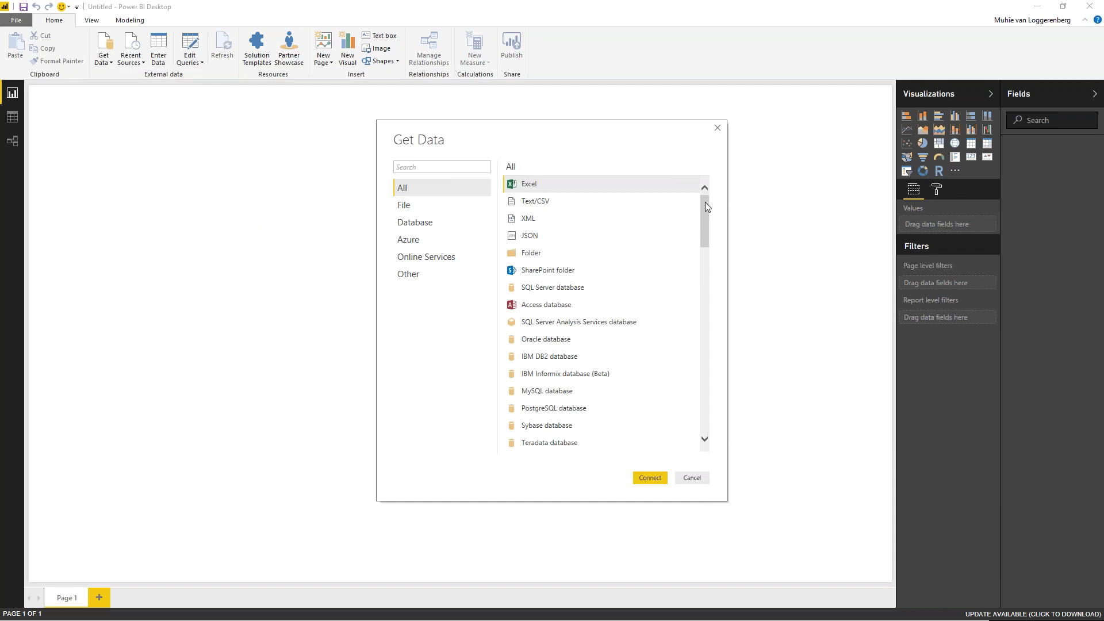
left_click_drag(706, 207, 736, 266)
scroll(650, 424, "down", 3)
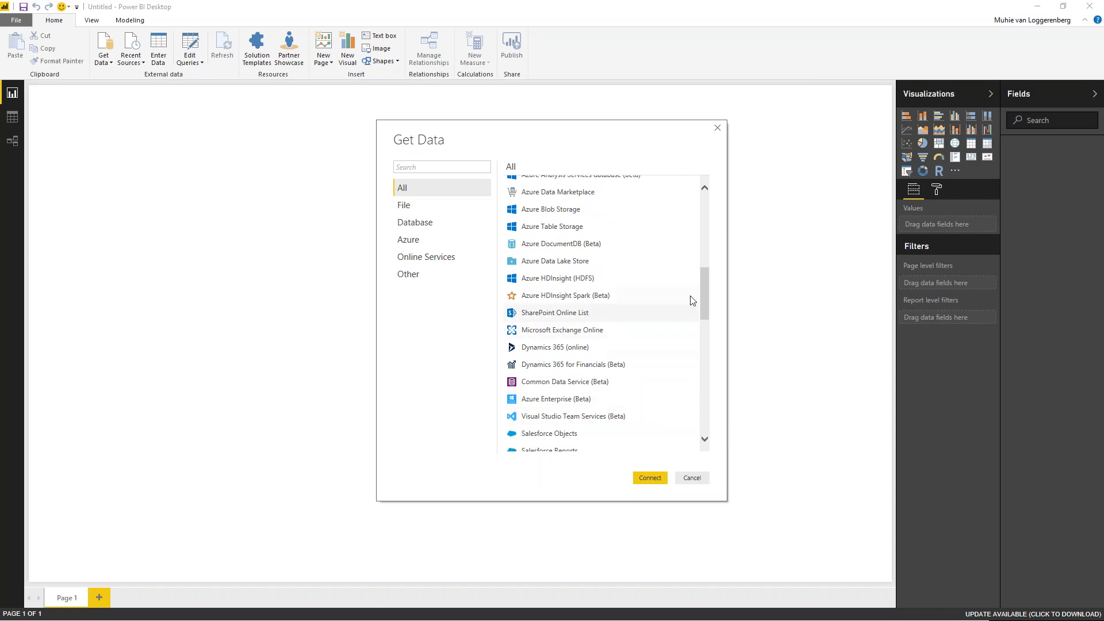
left_click_drag(703, 286, 695, 213)
scroll(706, 395, "up", 1)
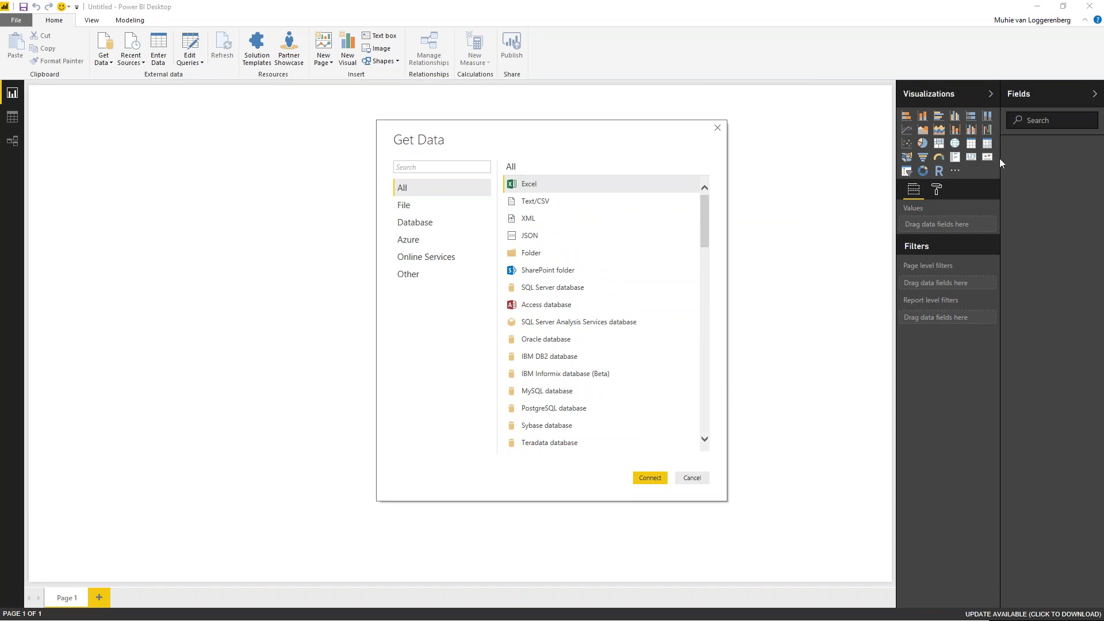
key("super+e")
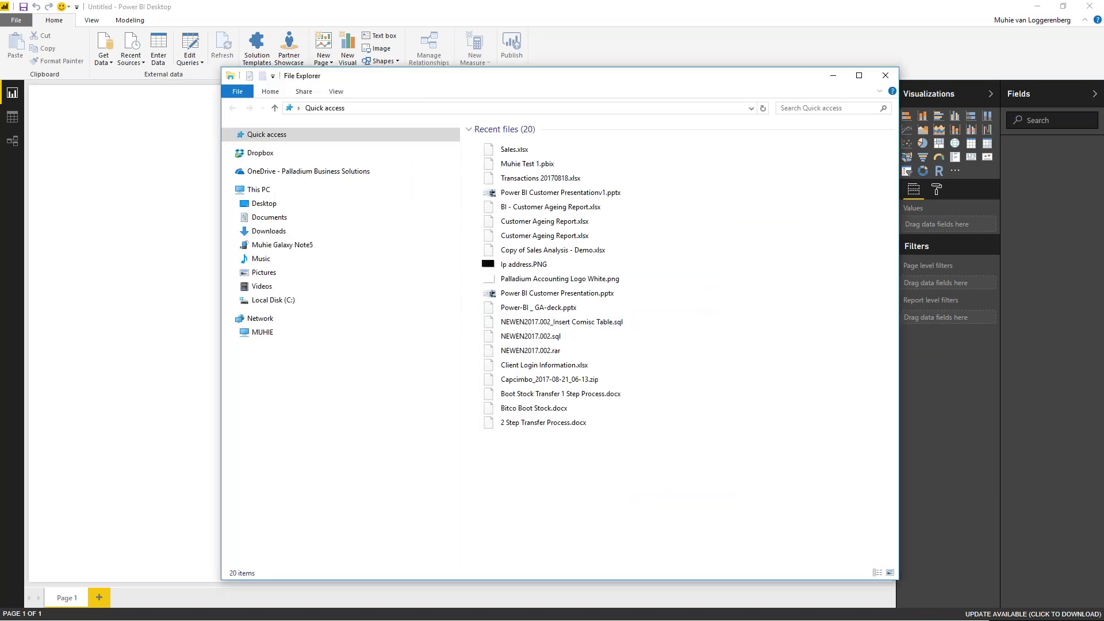
key("super+Down")
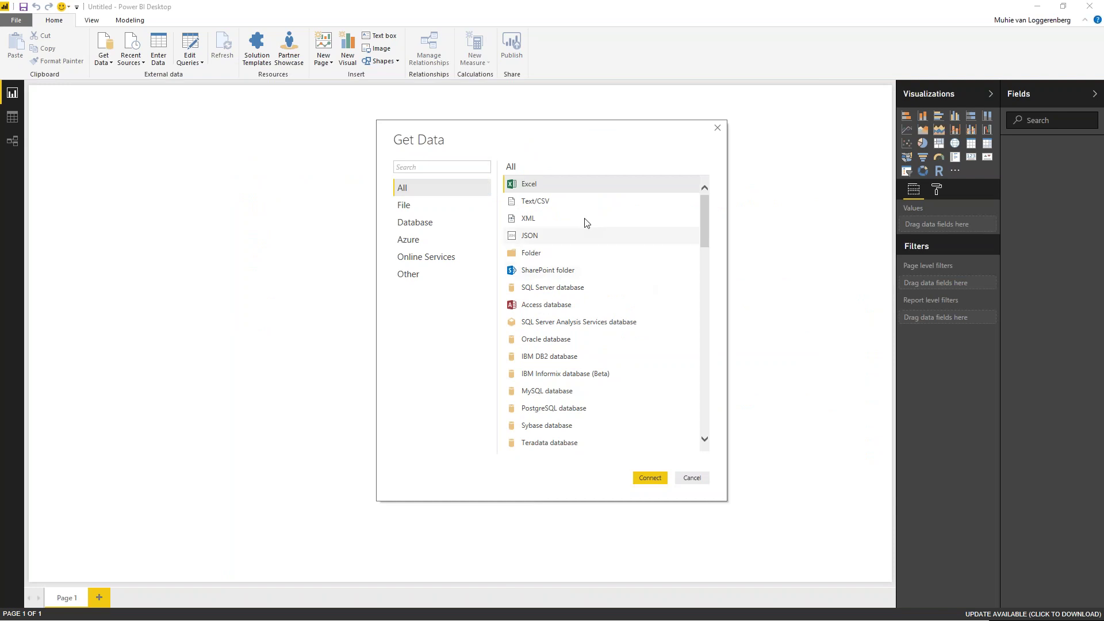
double_click(613, 190)
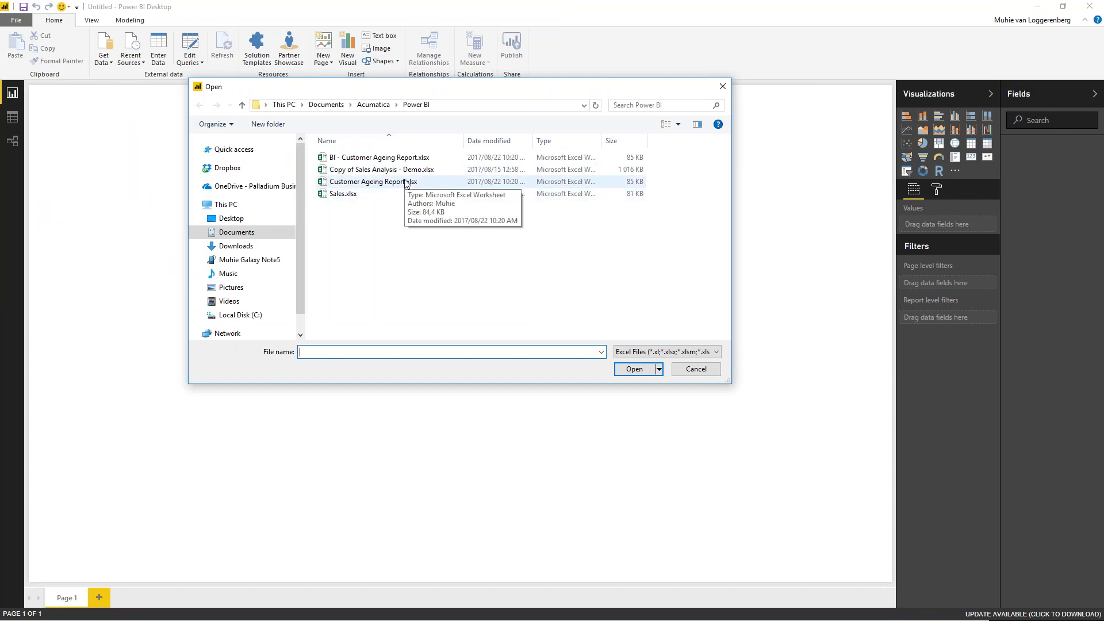
left_click(405, 182)
left_click(405, 171)
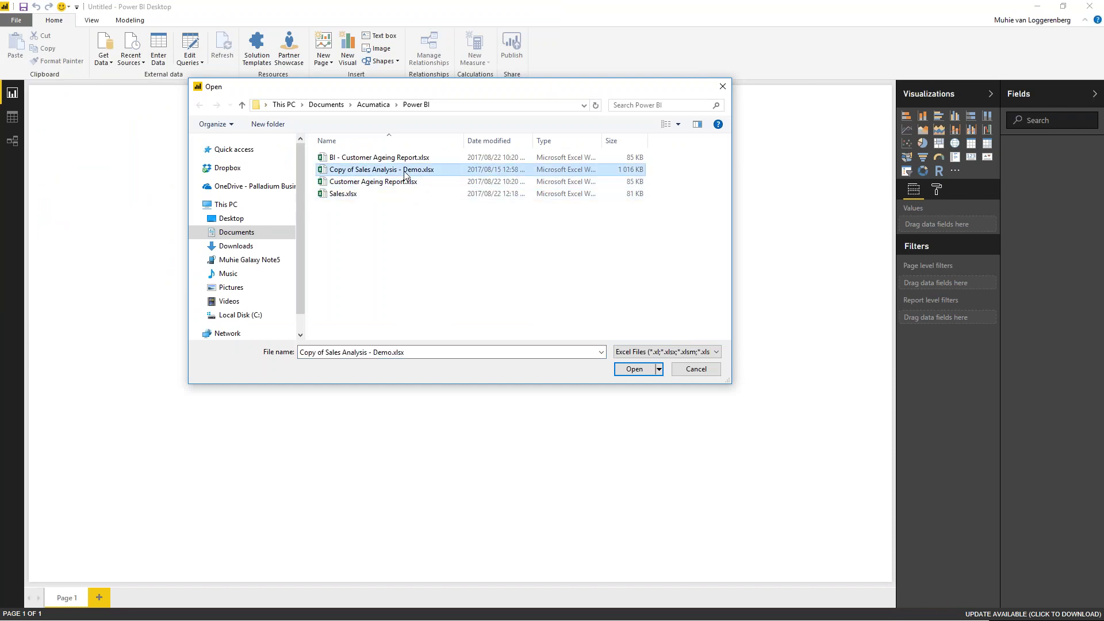
double_click(405, 171)
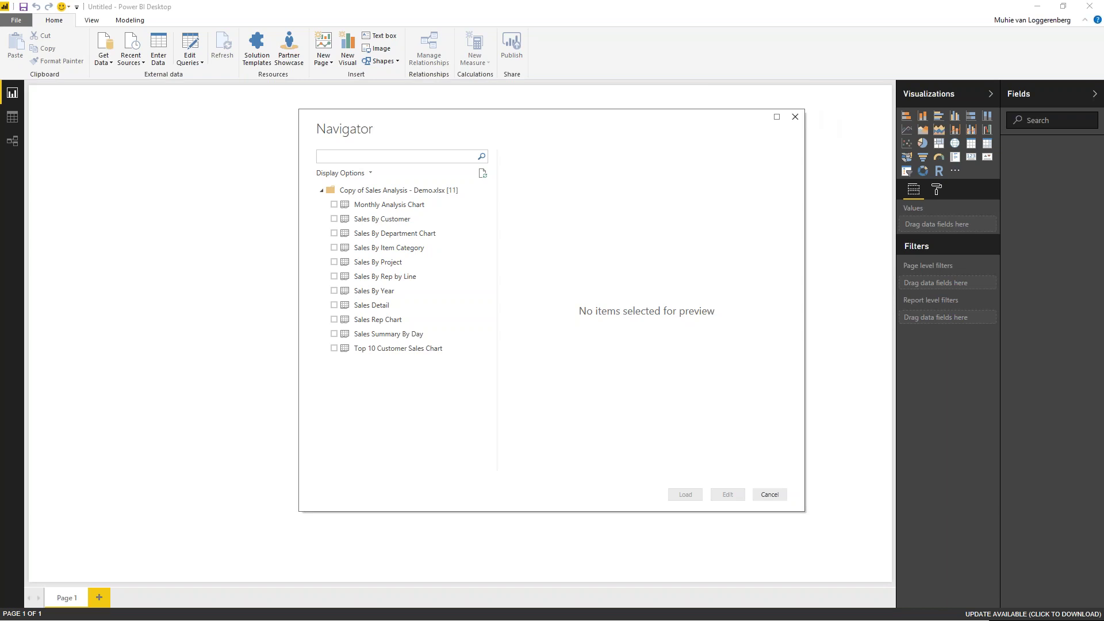
left_click(795, 116)
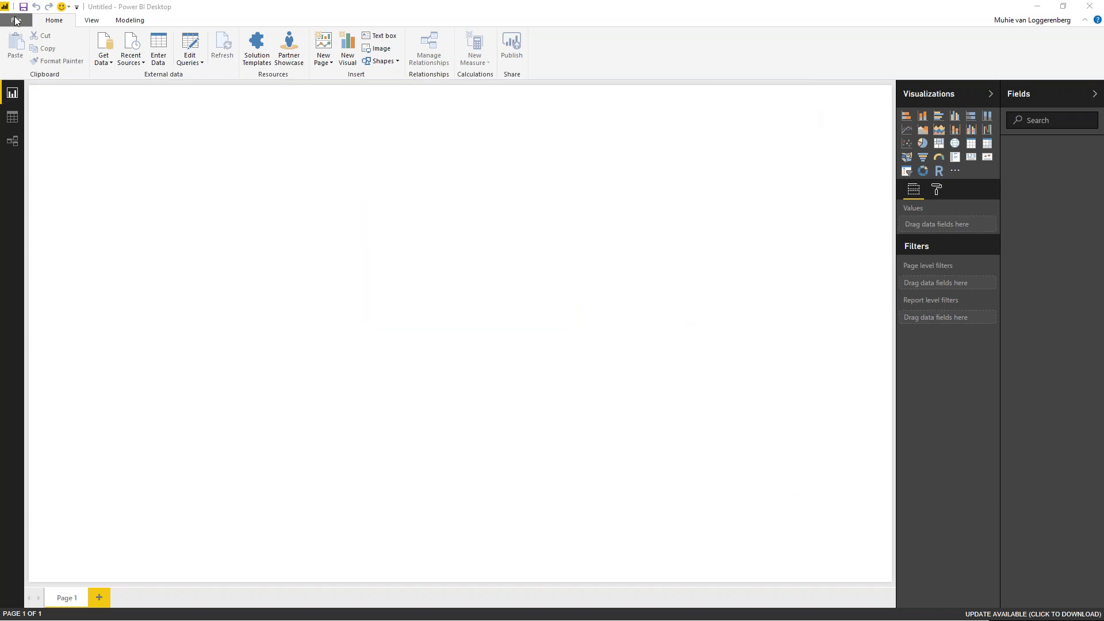
Step: Connect to the Excel workbook Customer Ageing Report.xlsx in the Power BI documents folder
left_click(109, 61)
left_click(109, 58)
left_click(109, 57)
left_click(109, 57)
left_click(121, 98)
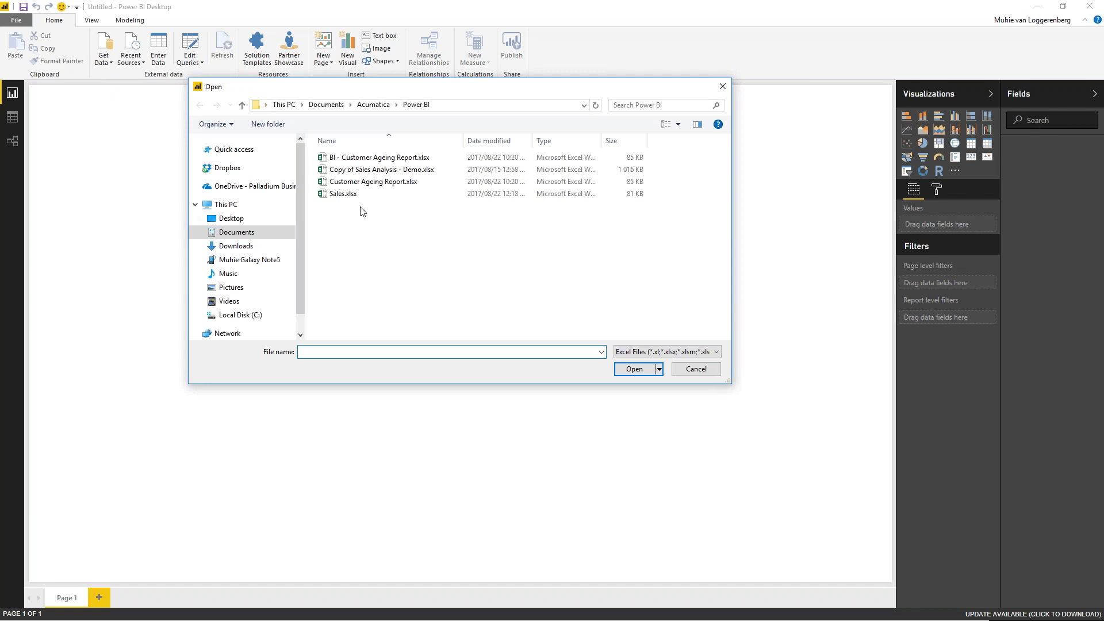
left_click(394, 183)
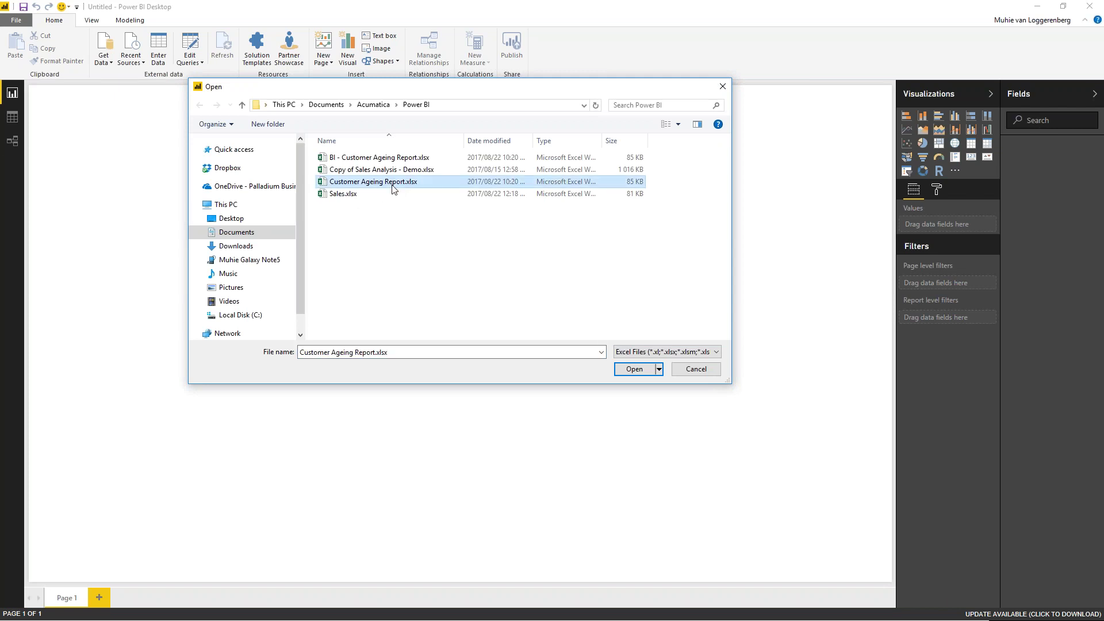
double_click(394, 183)
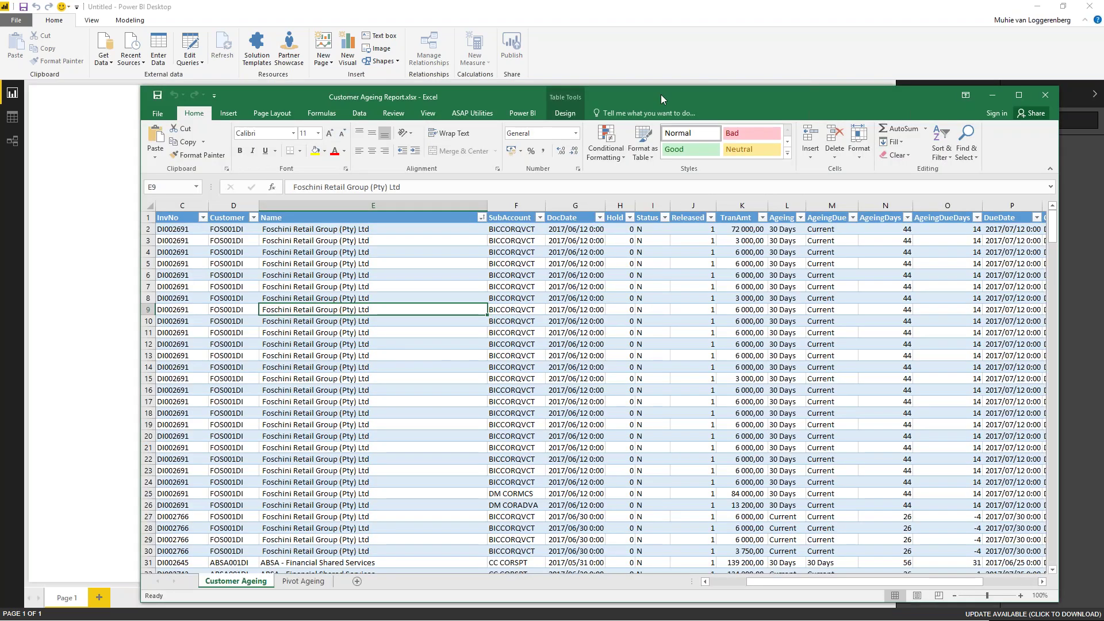
Step: Switch to Excel and examine the Customer Ageing and Pivot Ageing sheets of Customer Ageing Report.xlsx
double_click(664, 93)
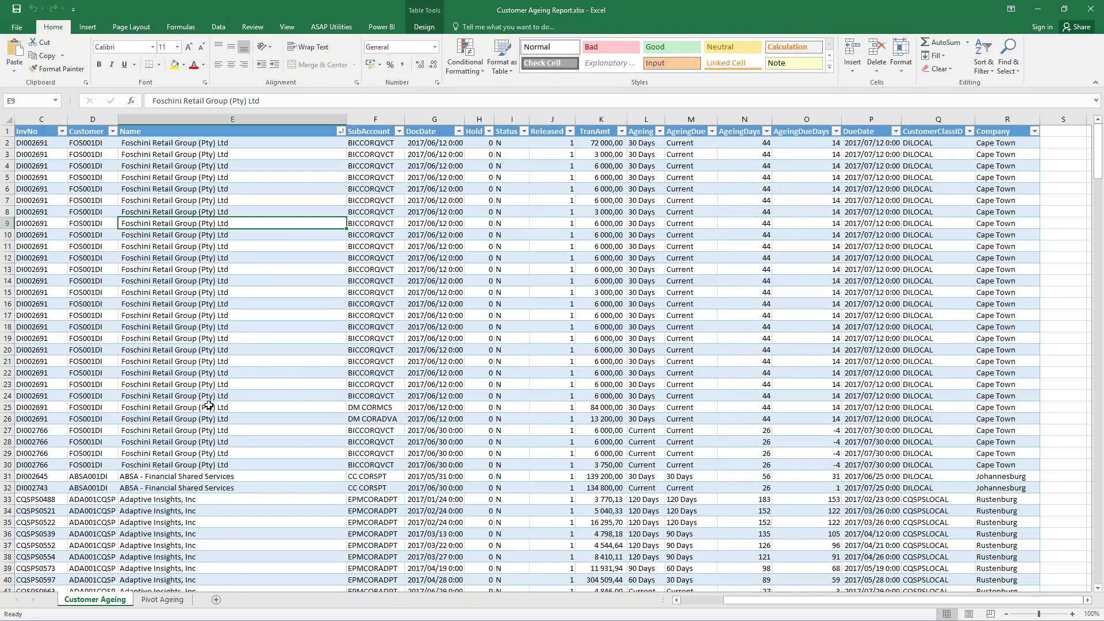
scroll(209, 405, "up", 1)
scroll(209, 405, "down", 13)
left_click_drag(138, 509, 882, 343)
left_click(35, 373)
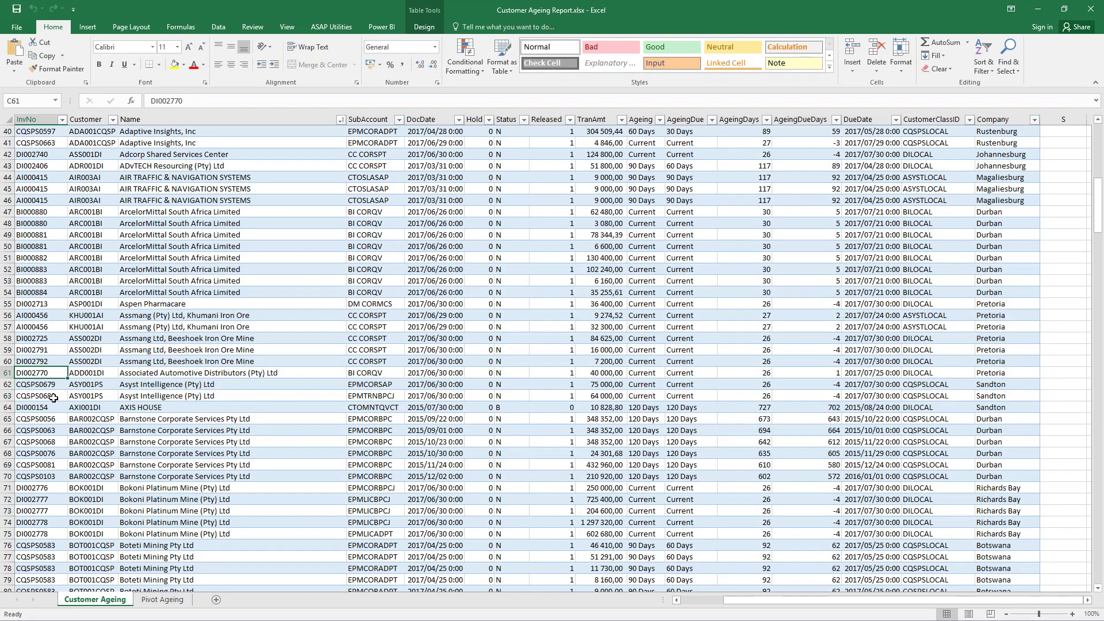
scroll(101, 582, "down", 4)
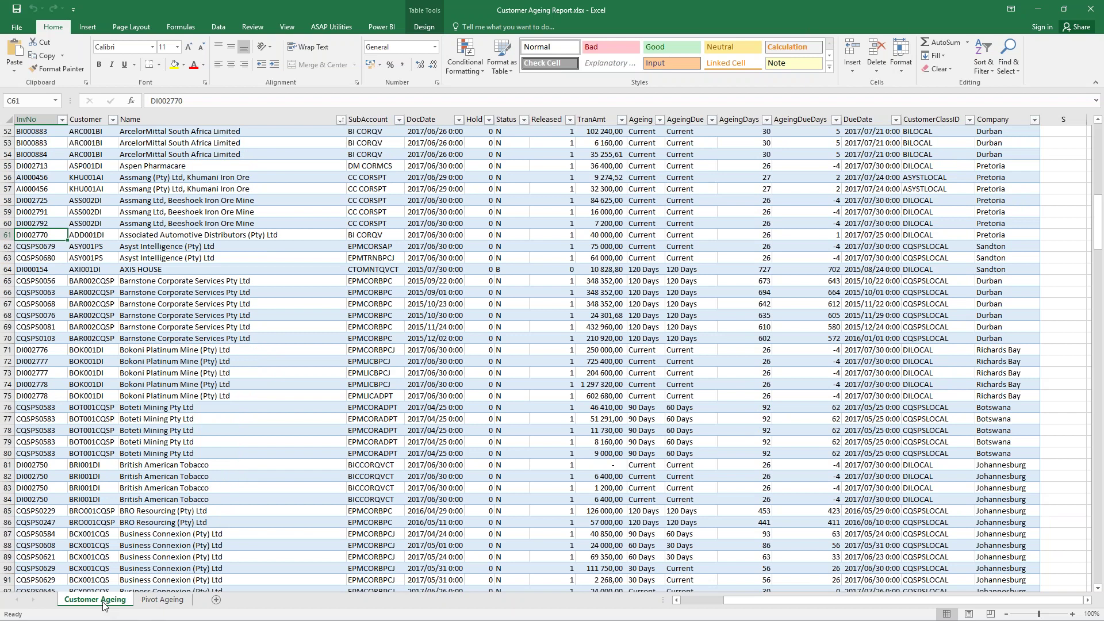
left_click(153, 600)
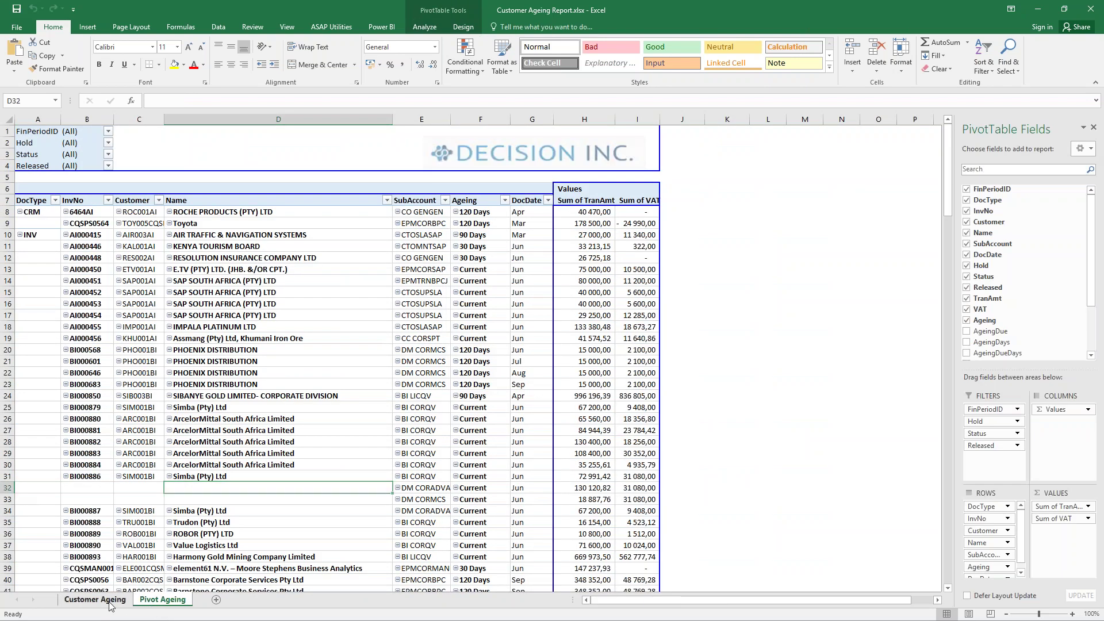
left_click(109, 602)
left_click_drag(636, 18, 1103, 0)
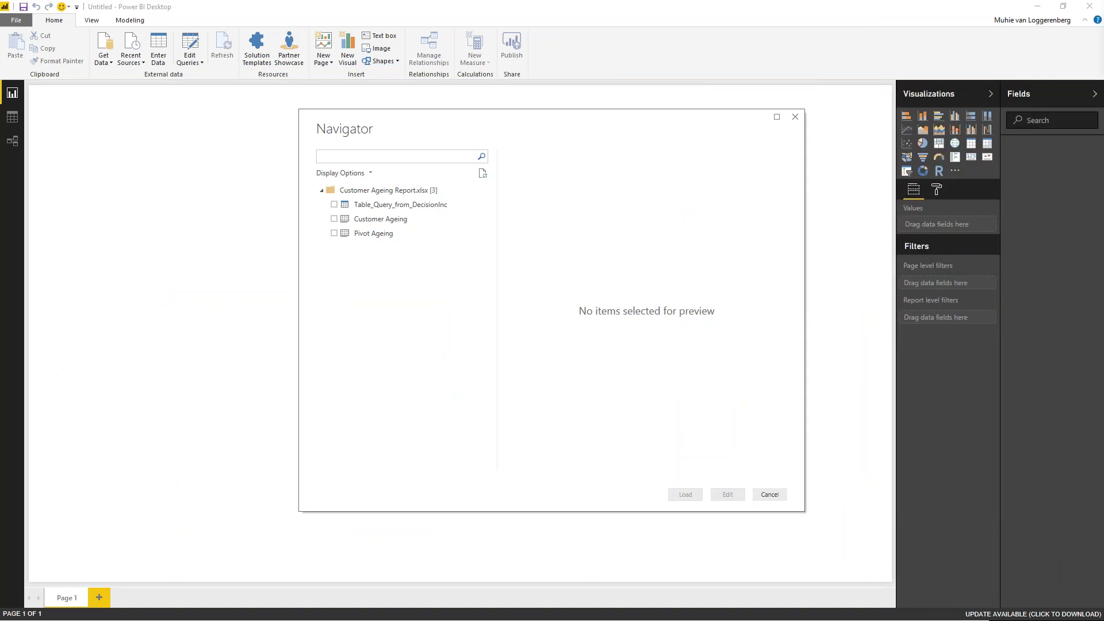
Step: Load the Customer Ageing sheet from the workbook into the Power BI report
left_click(334, 219)
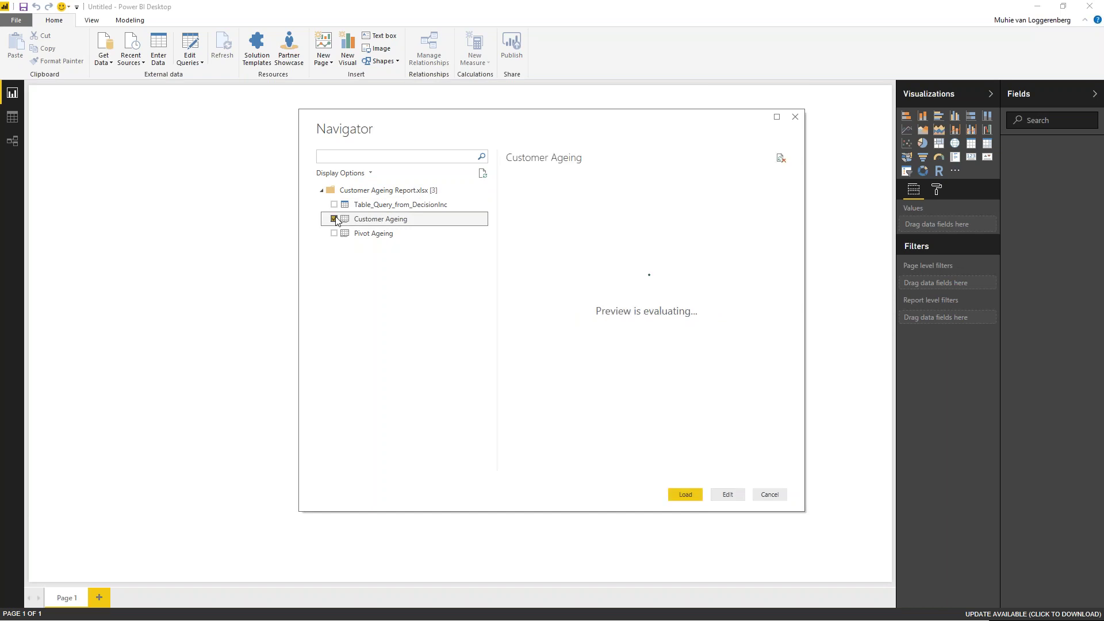
left_click(682, 496)
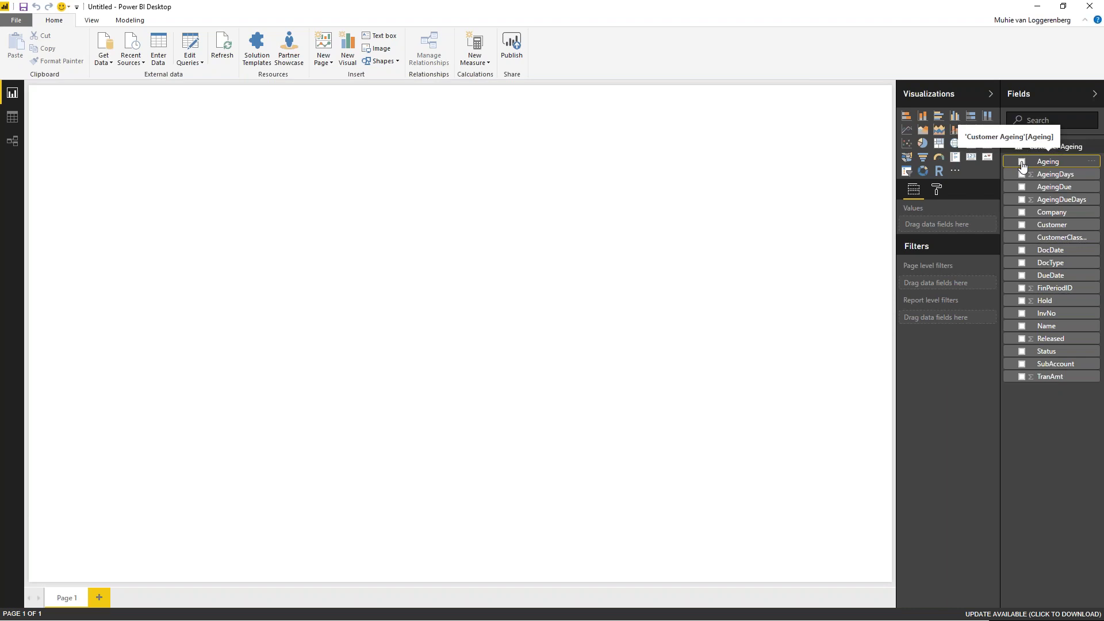
Step: Build a table visual with Customer, Name, Company and TranAmt, fitted to its columns in the page's upper-left corner
left_click(1022, 226)
left_click_drag(222, 297, 573, 416)
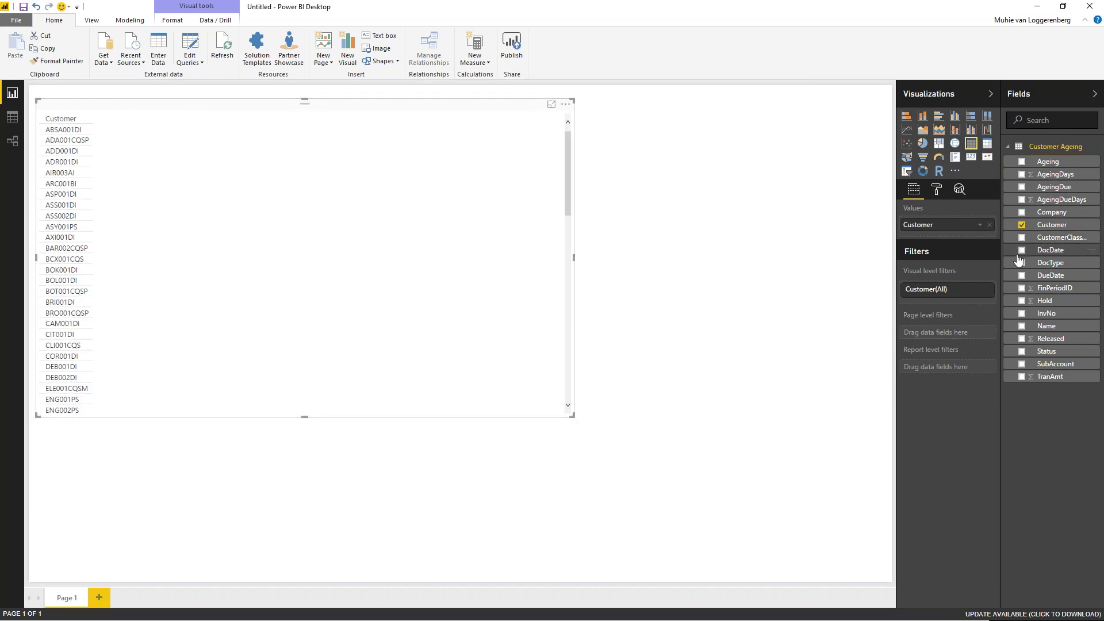
left_click(1021, 326)
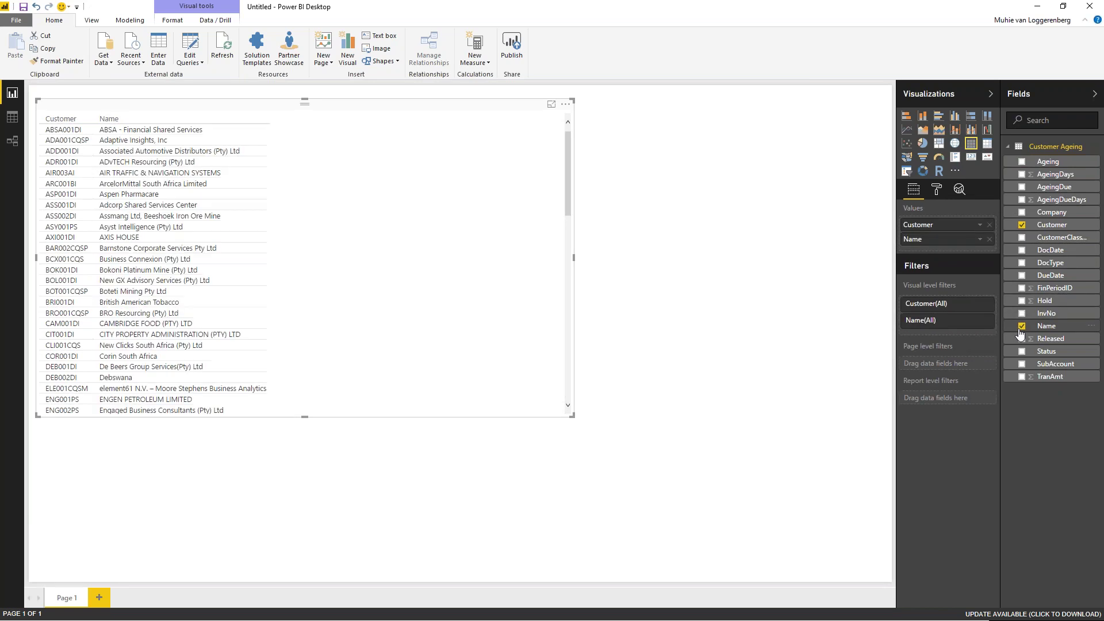
left_click(1022, 212)
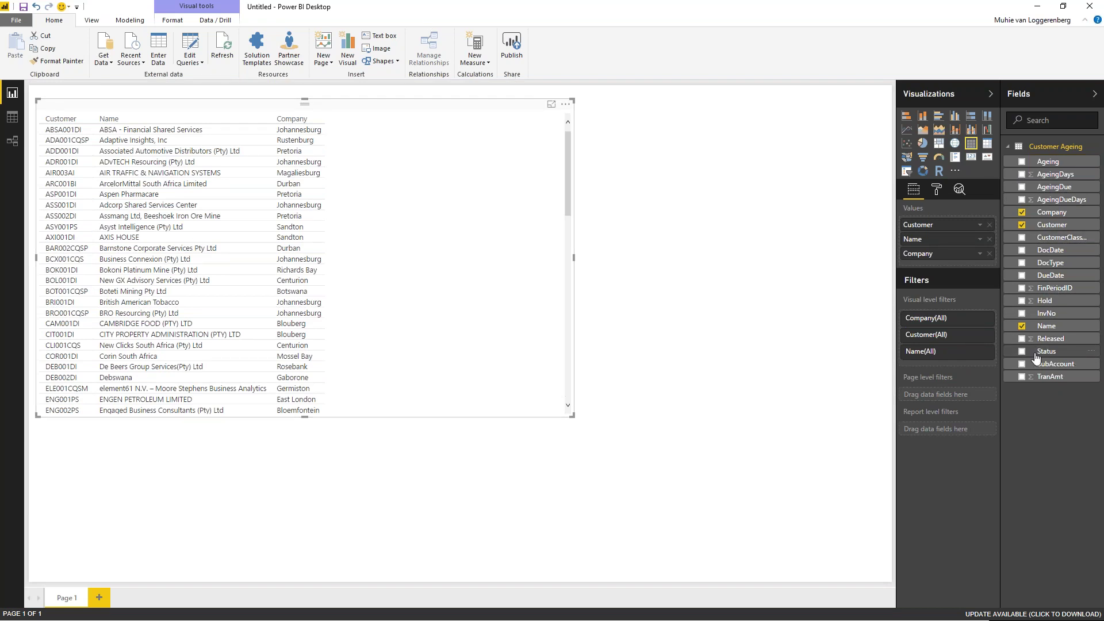
left_click(1021, 378)
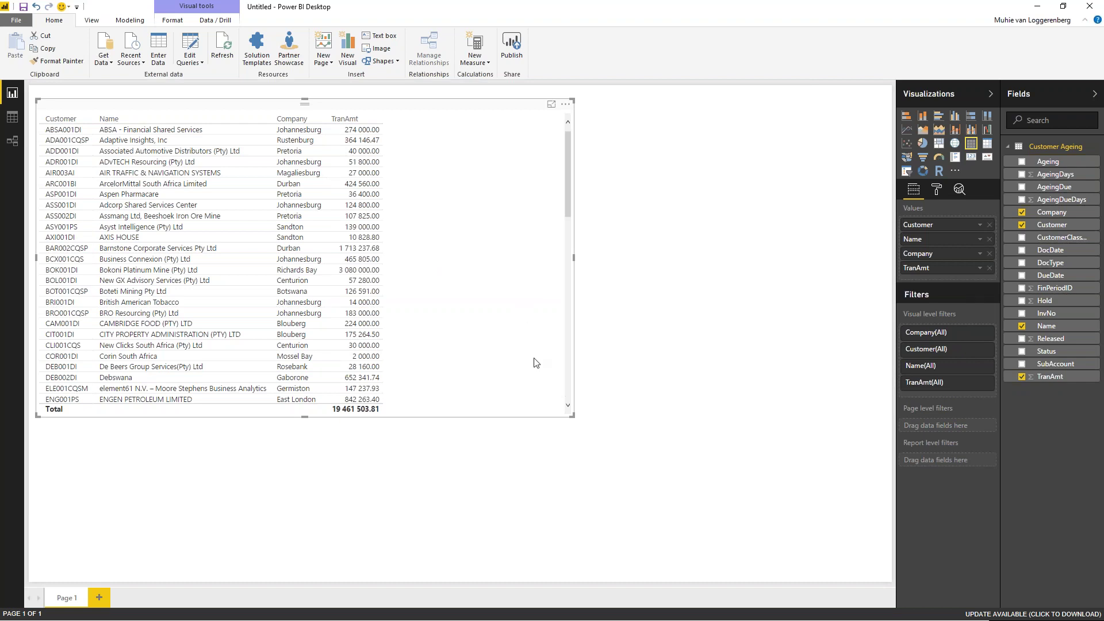
left_click_drag(573, 415, 417, 465)
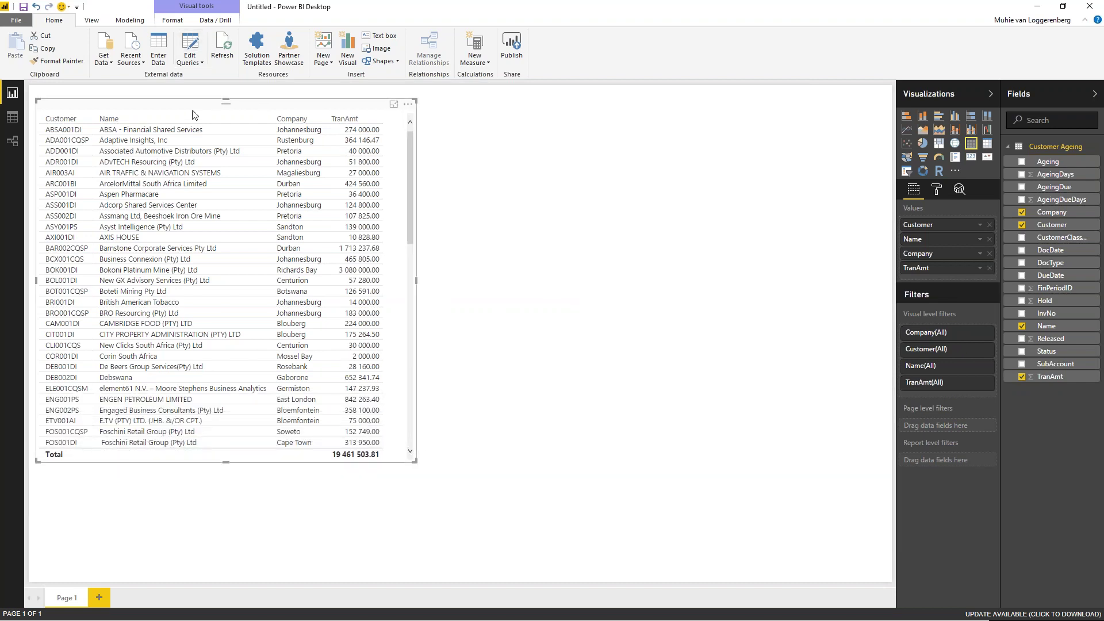
left_click_drag(189, 96, 184, 91)
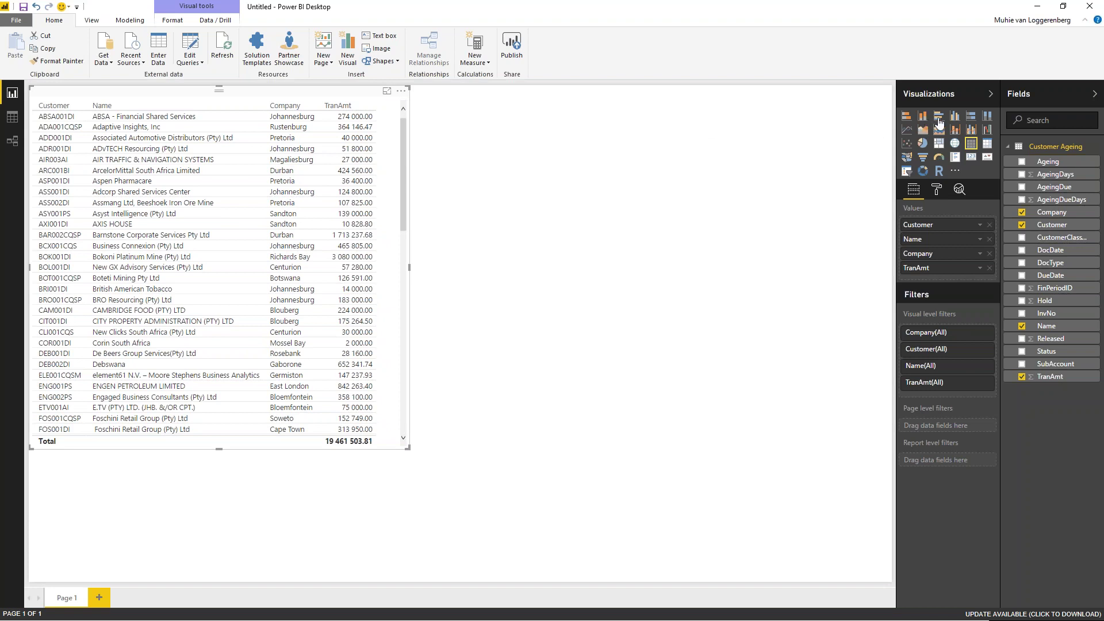
Step: Try the customer table as a clustered bar chart and as a matrix, and restore it to a table
left_click(939, 119)
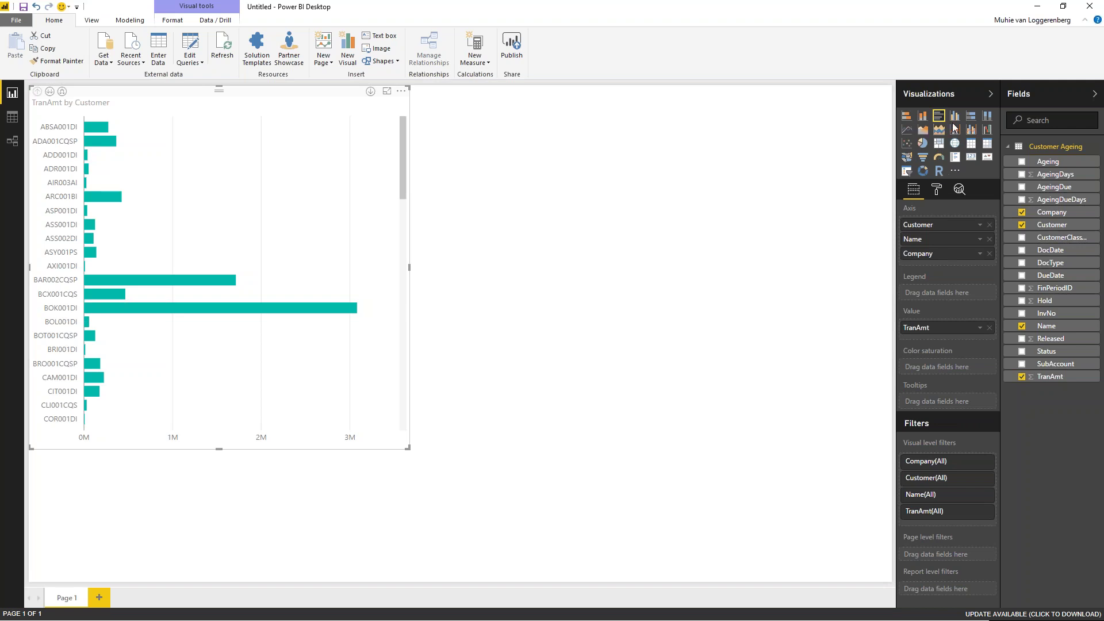
left_click(971, 145)
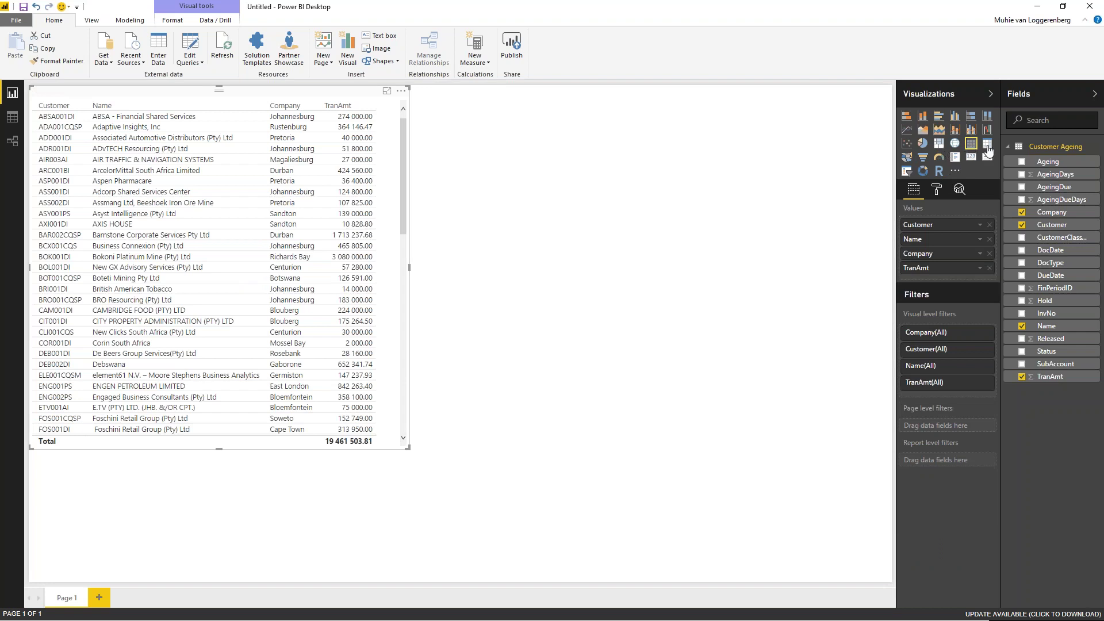
left_click(988, 147)
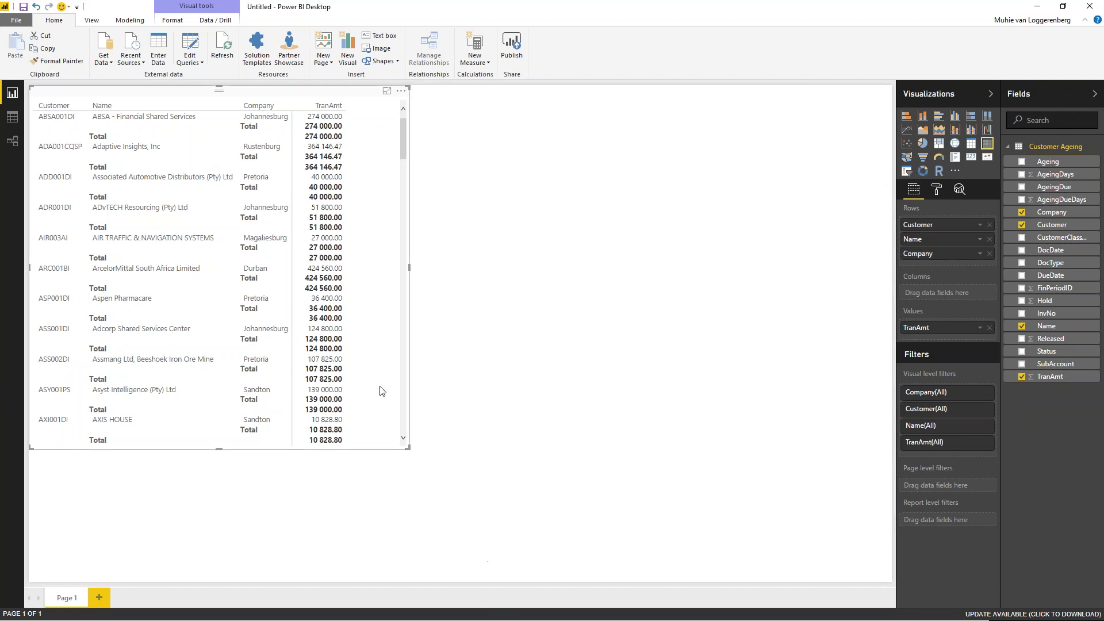
left_click(972, 148)
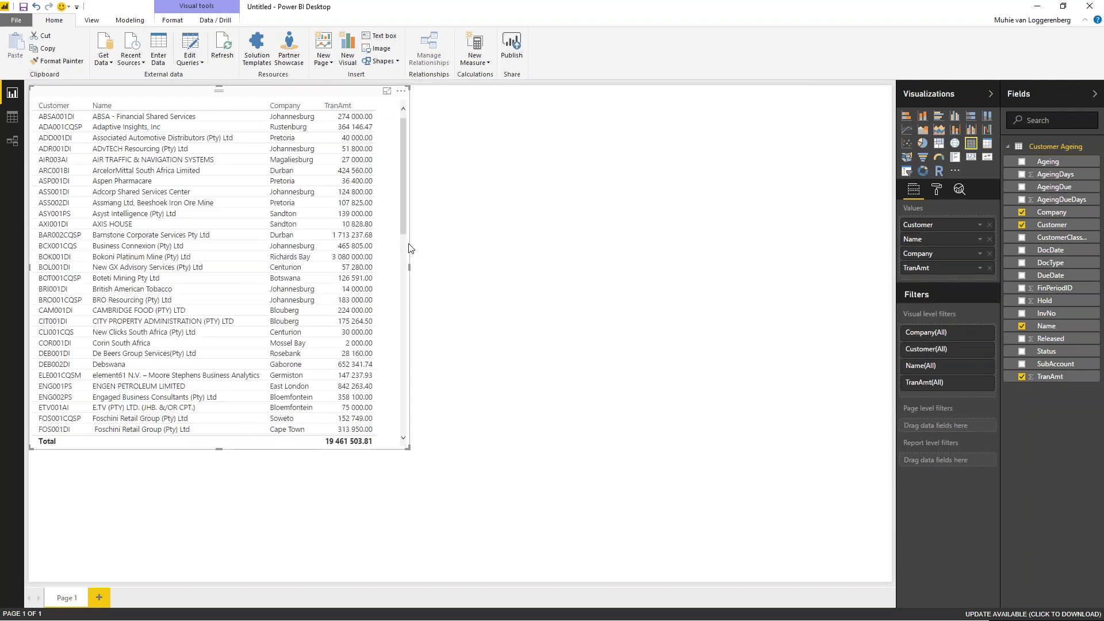
left_click(539, 214)
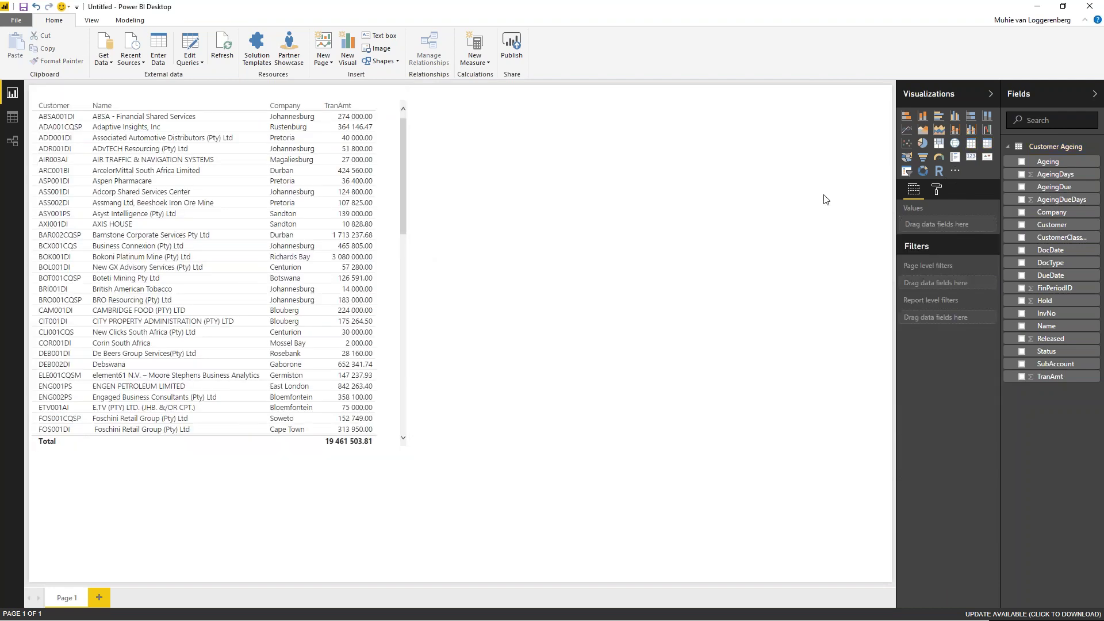
left_click(956, 117)
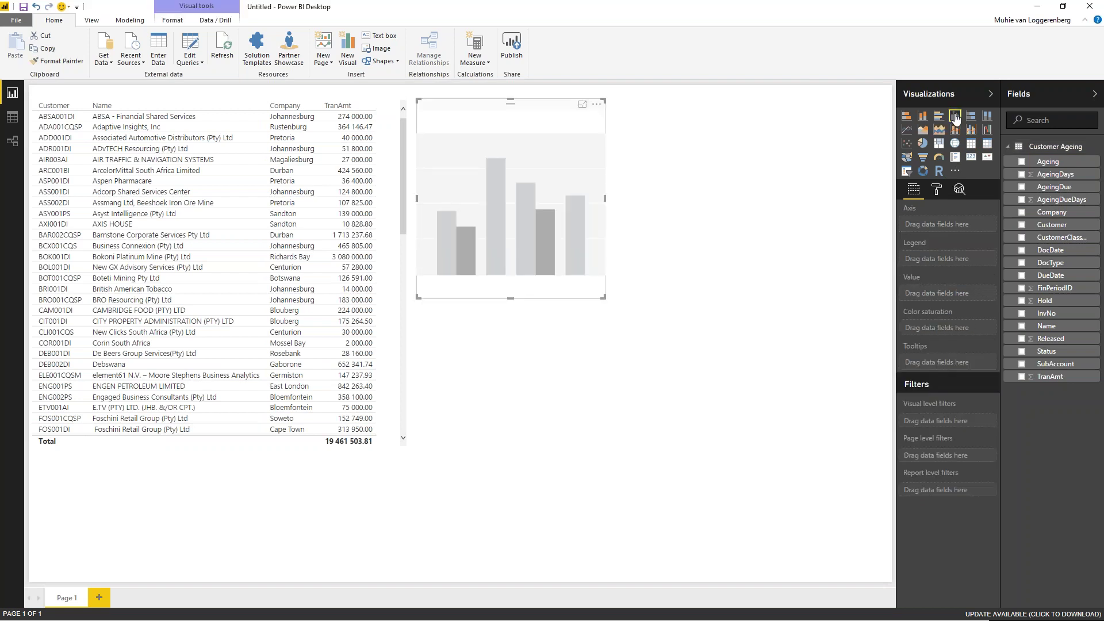
mouse_move(495, 227)
left_mouse_down()
mouse_move(498, 257)
mouse_move(480, 222)
mouse_move(490, 229)
left_mouse_up()
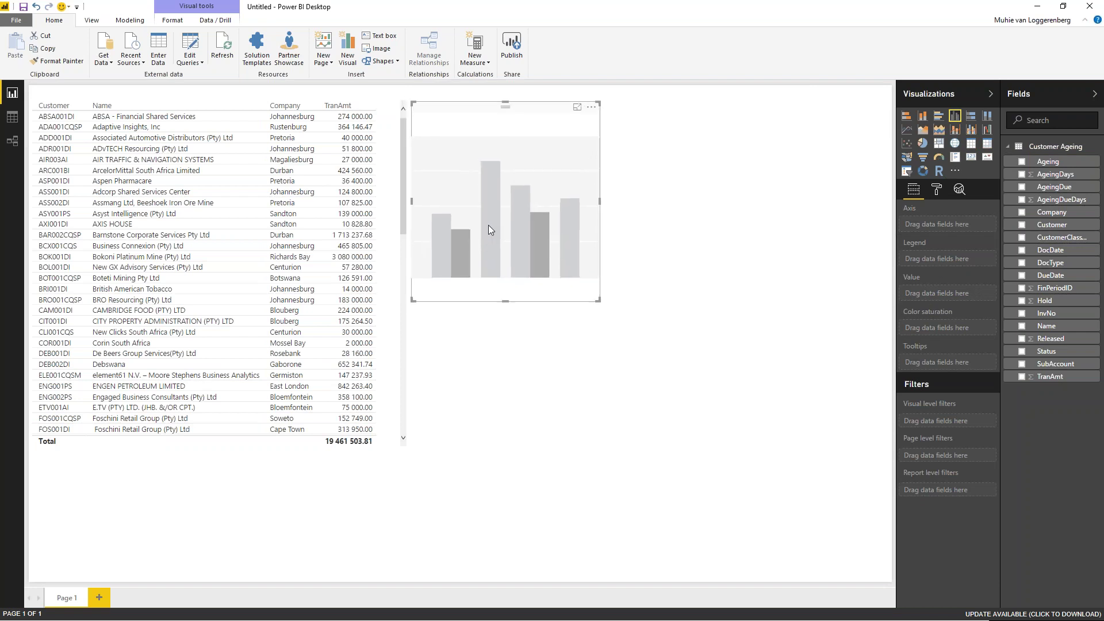
left_click_drag(599, 301, 824, 312)
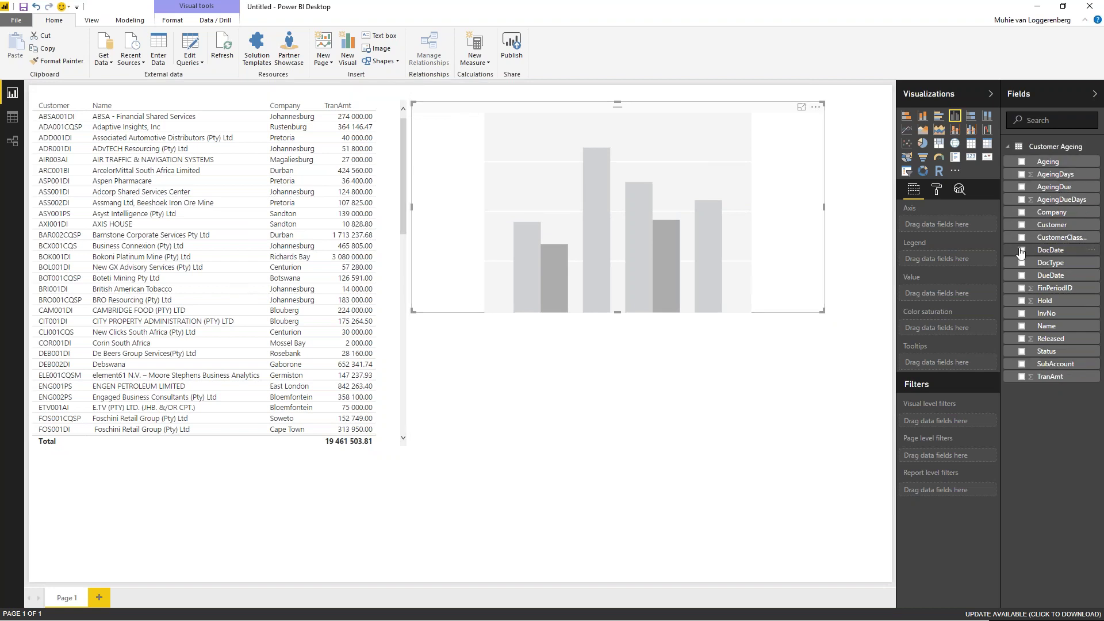
left_click(1022, 163)
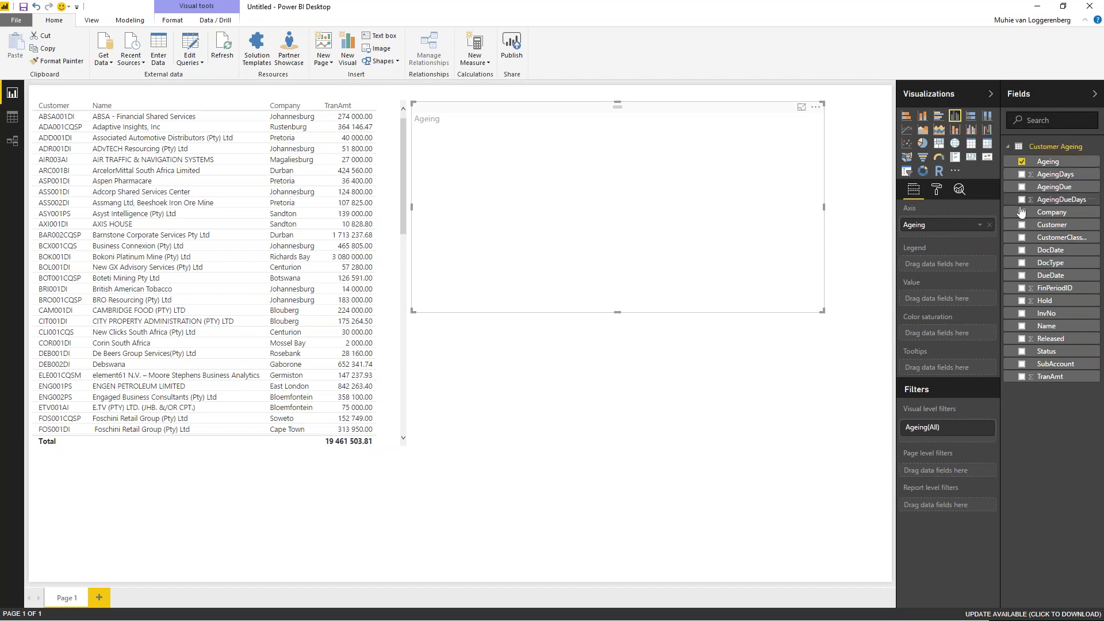
key("Delete")
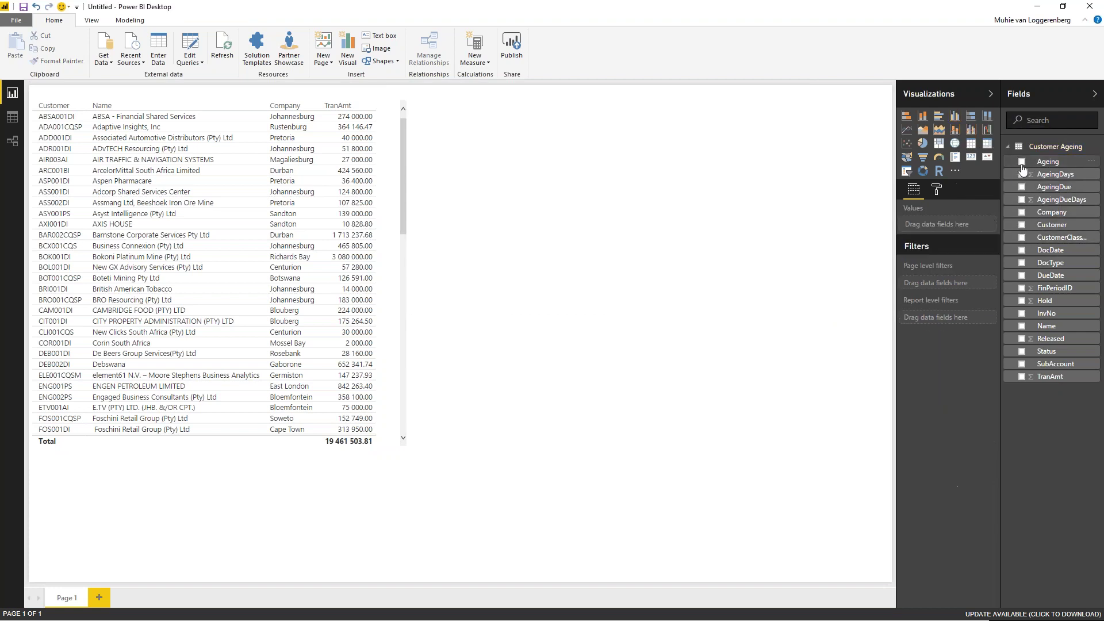
Step: Build a clustered bar chart of TranAmt by Ageing beside the customer table and widen it across the rest of the page
left_click(1021, 163)
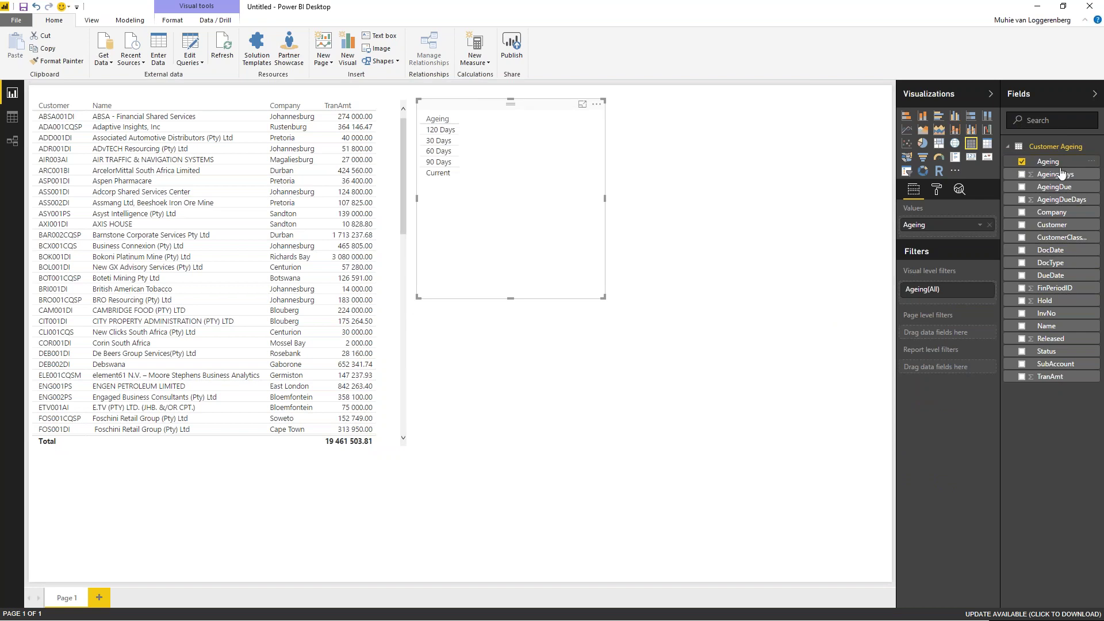
left_click_drag(1057, 377, 955, 338)
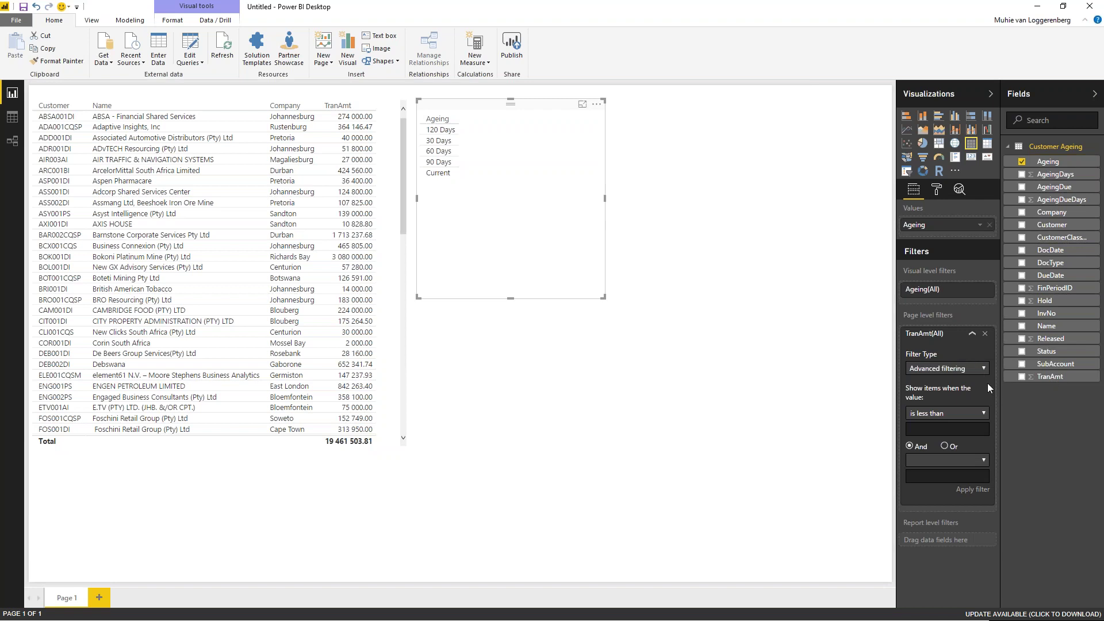
left_click(985, 334)
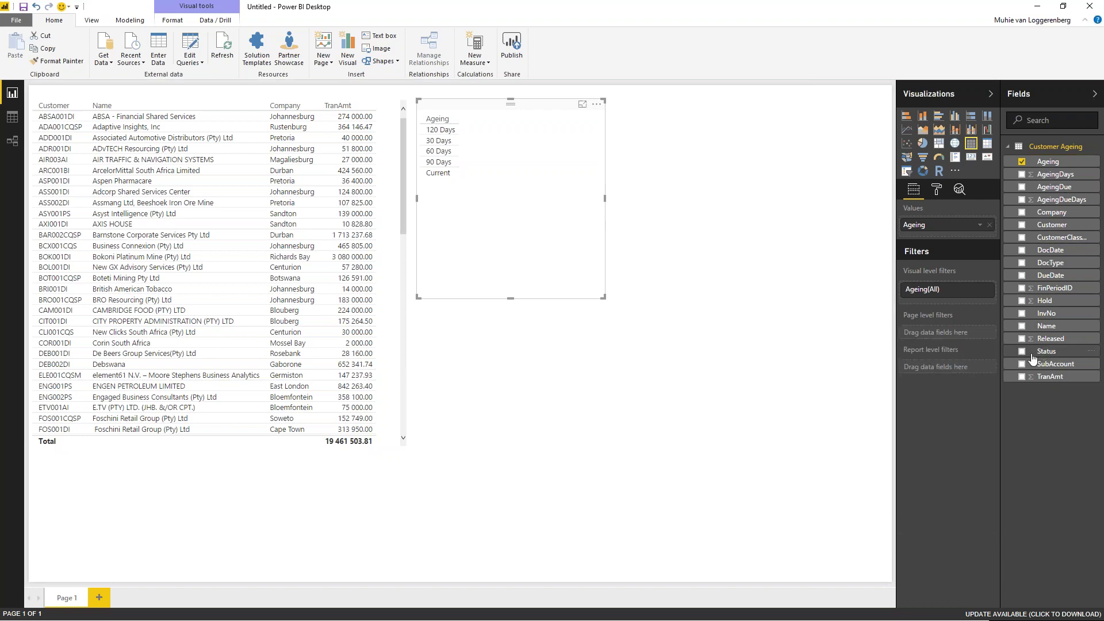
left_click(1022, 376)
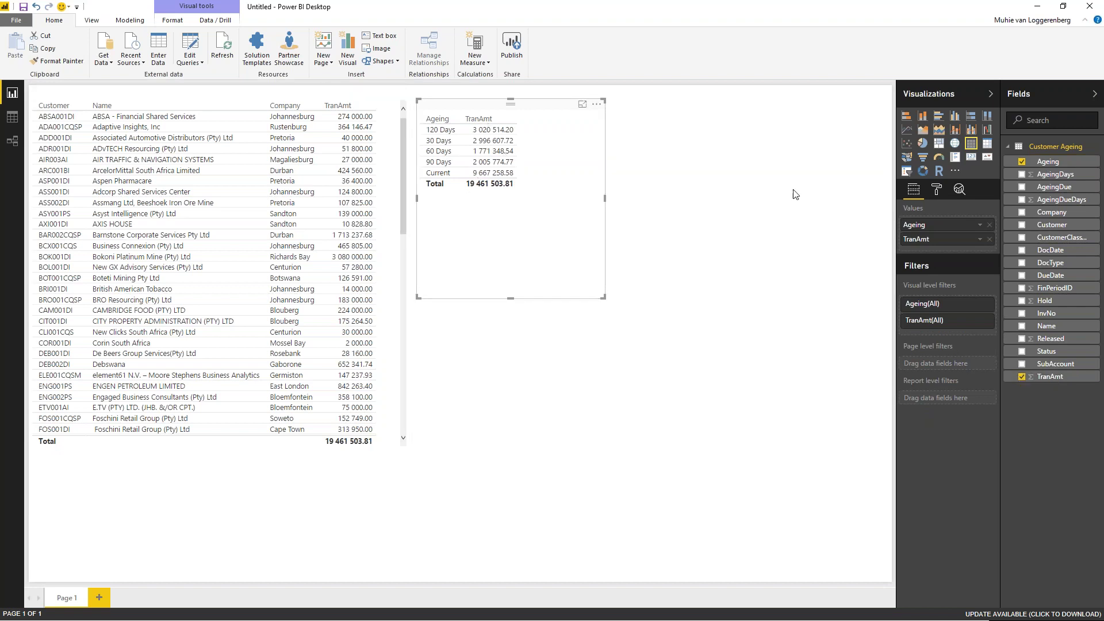
left_click(939, 117)
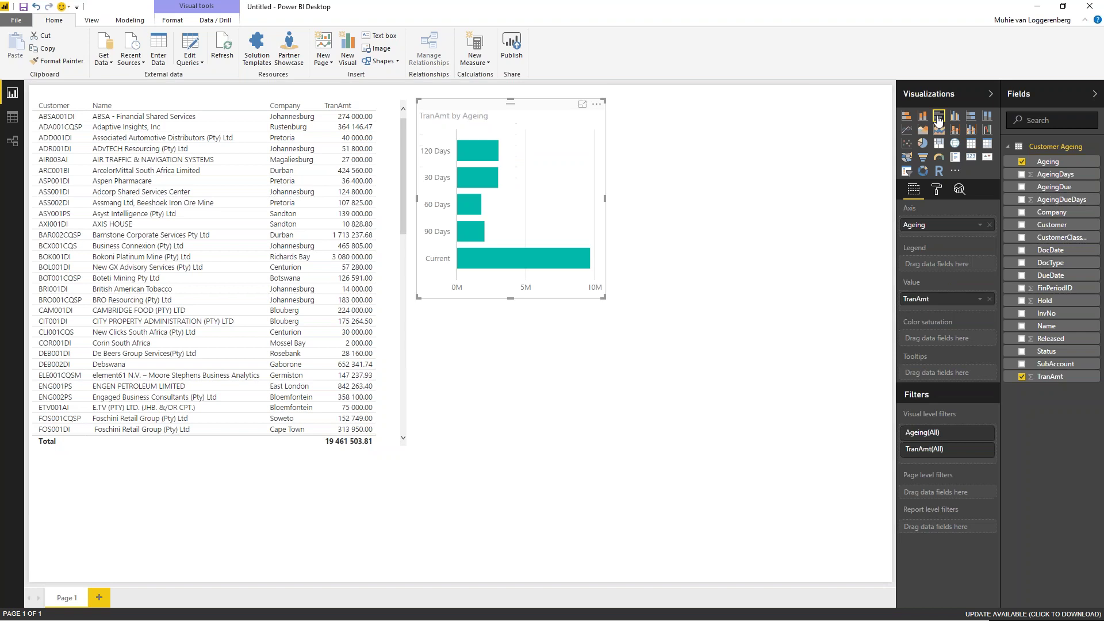
left_click_drag(605, 202, 886, 220)
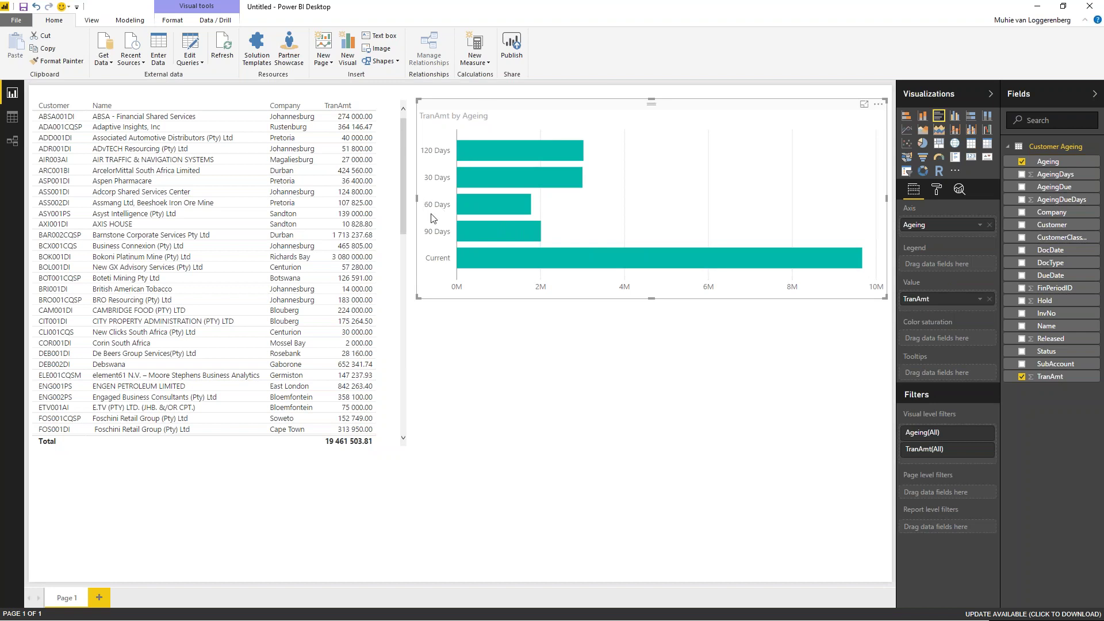
left_click_drag(490, 165, 489, 167)
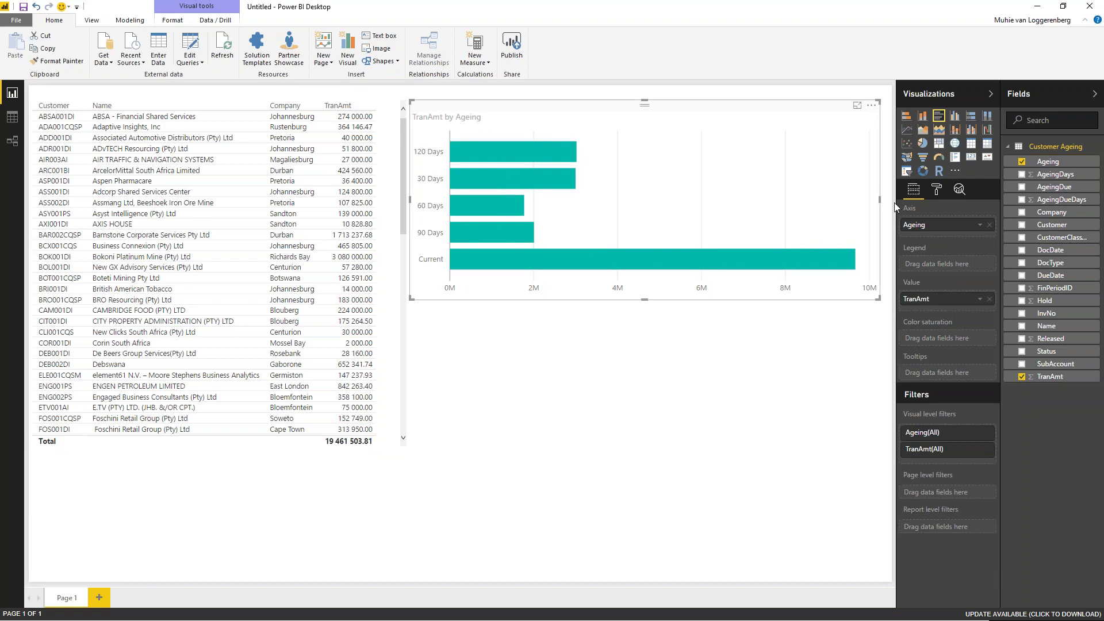
Step: Try Company as a second axis field, as legend and as color saturation of the ageing bar chart, and remove it
left_click(1022, 213)
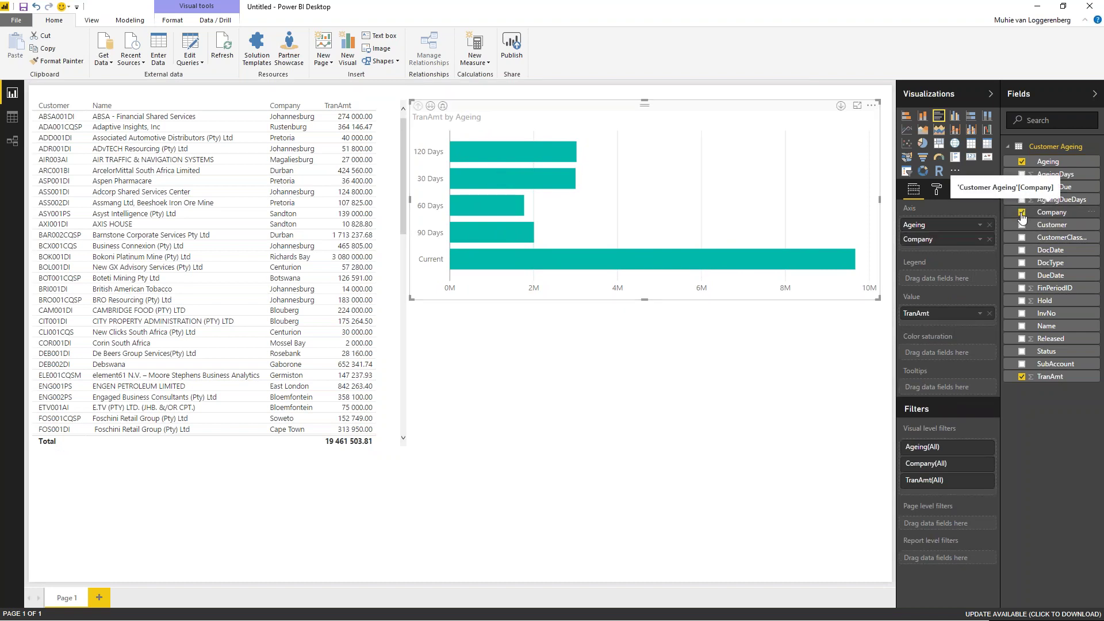
left_click(1022, 213)
left_click_drag(1043, 218, 951, 269)
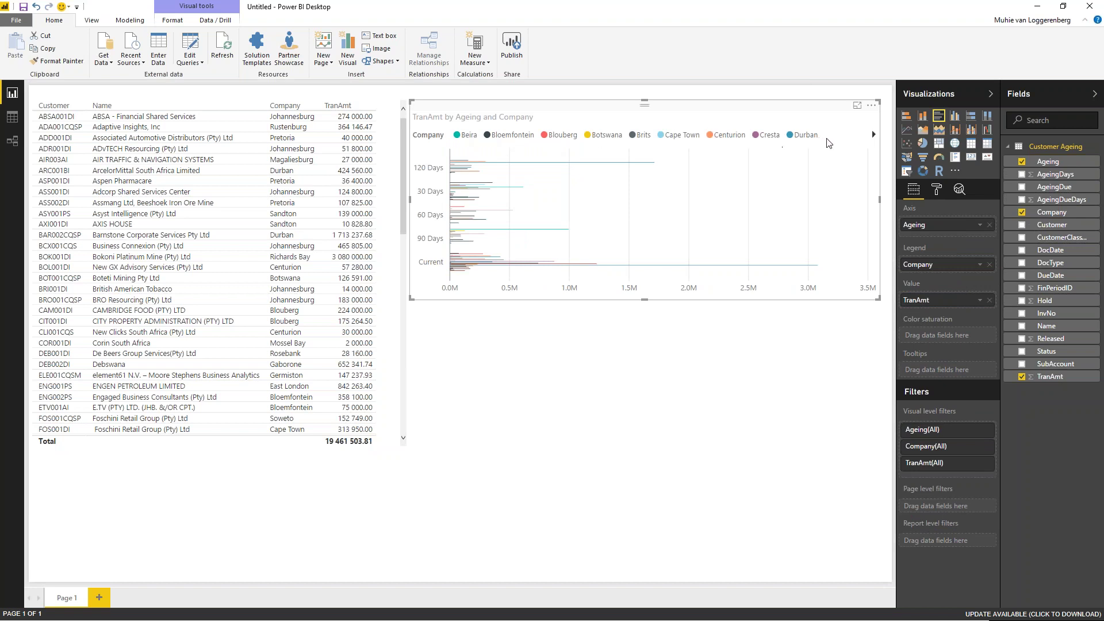
mouse_move(475, 215)
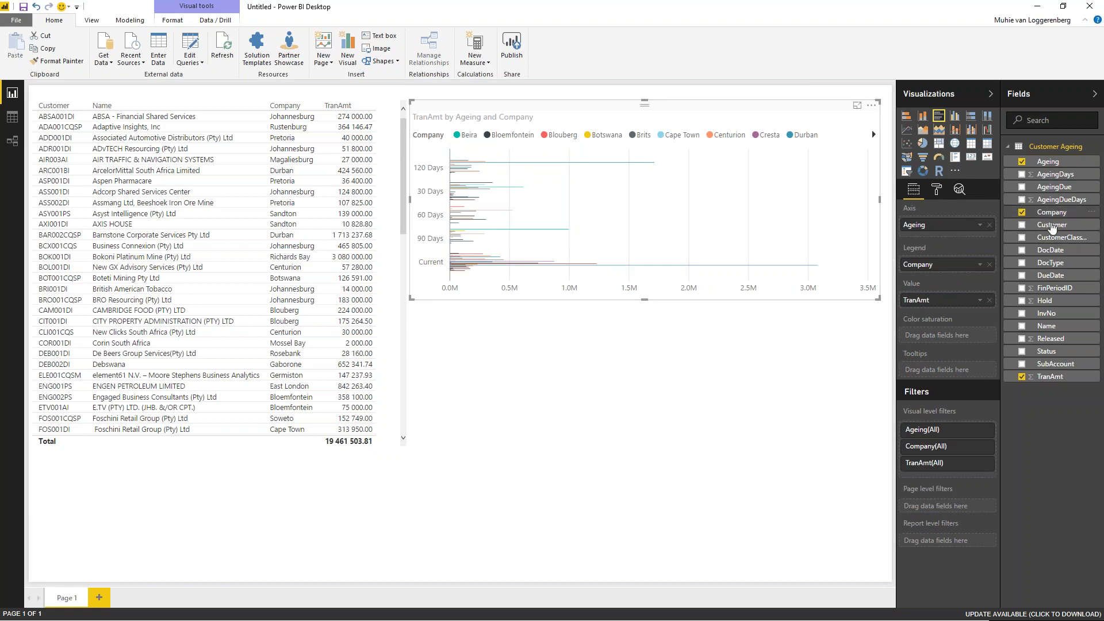
left_click_drag(1051, 212, 955, 335)
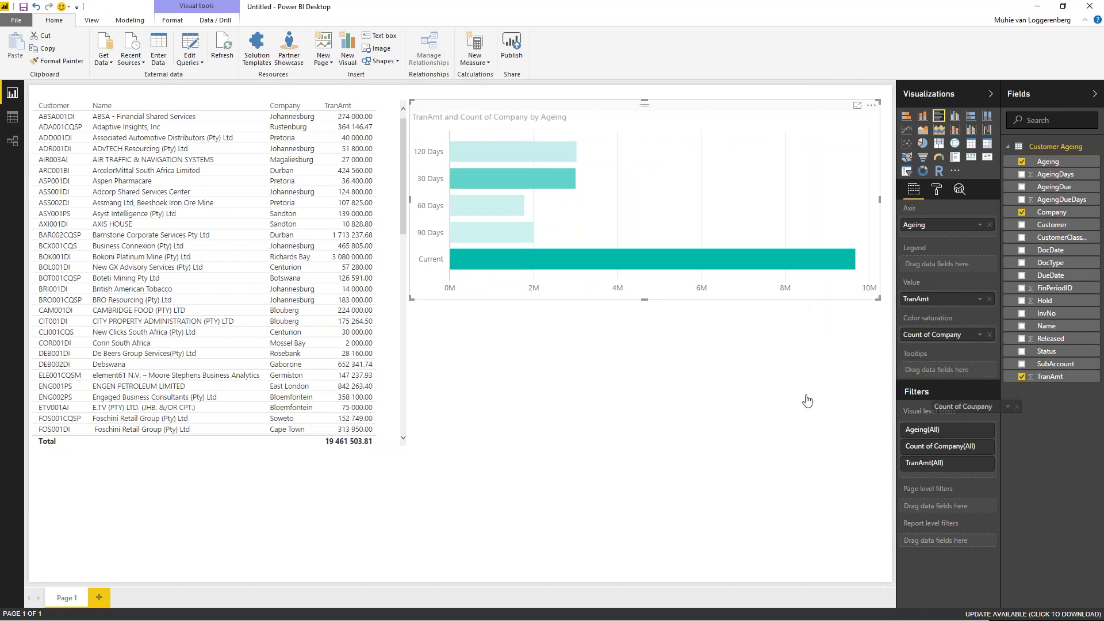
left_click(989, 334)
Step: Filter the customer table by each ageing bar in turn, clear the filter and look through the full customer list
mouse_move(522, 148)
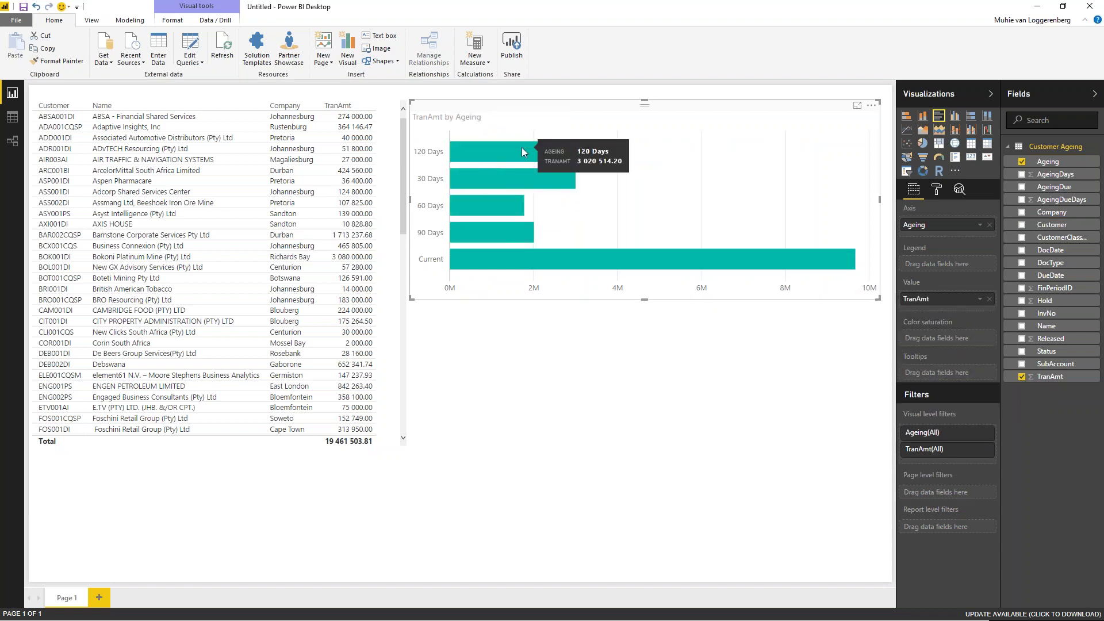
left_click(492, 153)
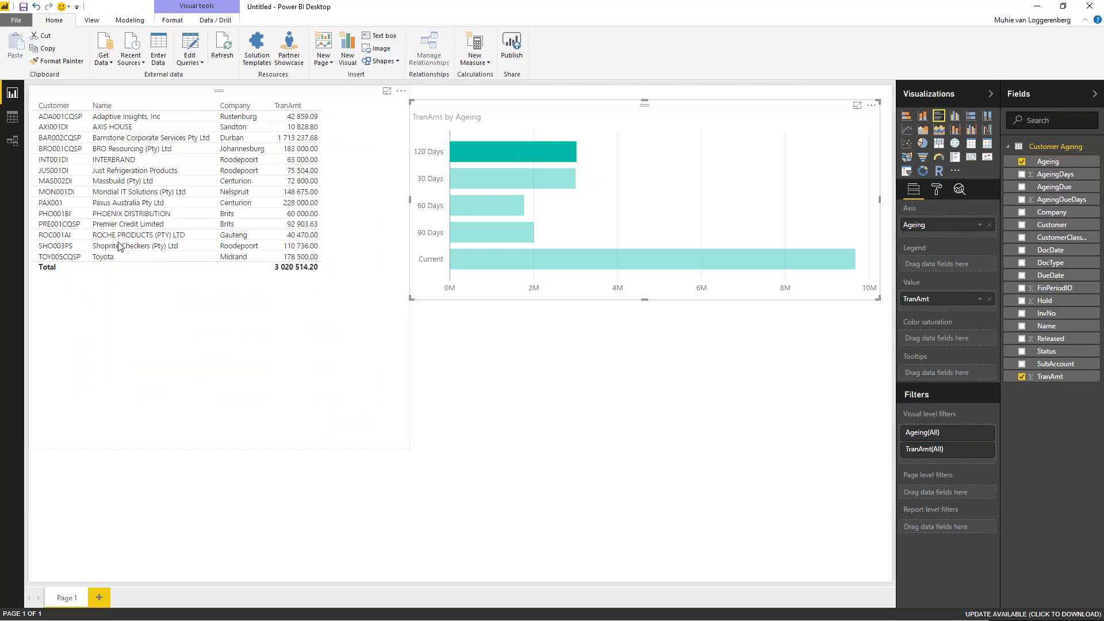
left_click(519, 181)
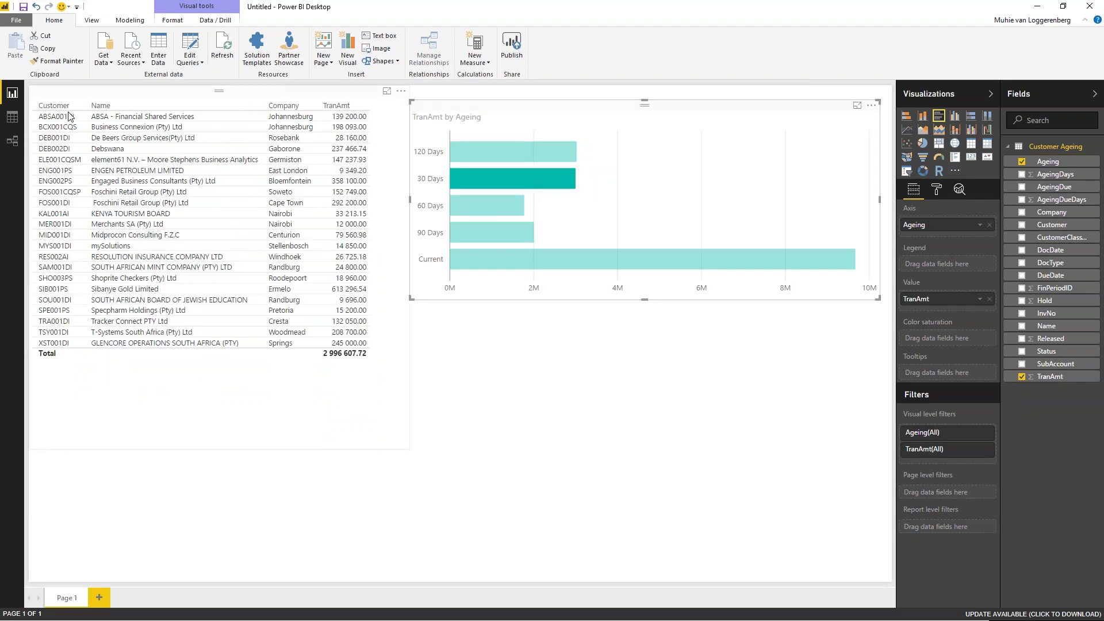
left_click(475, 211)
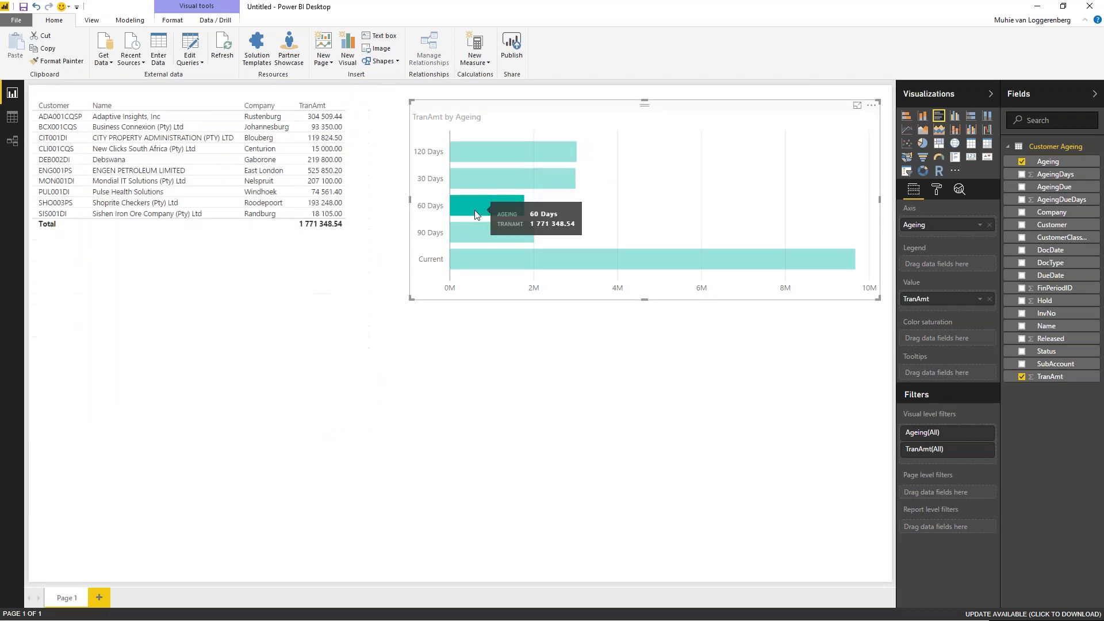
left_click(478, 234)
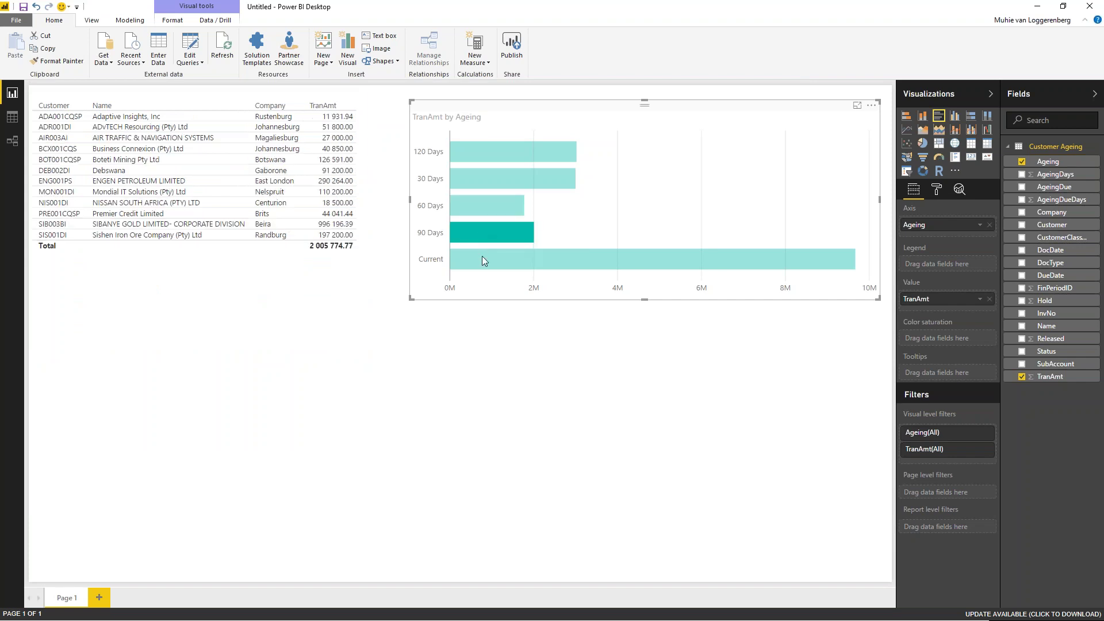
mouse_move(482, 257)
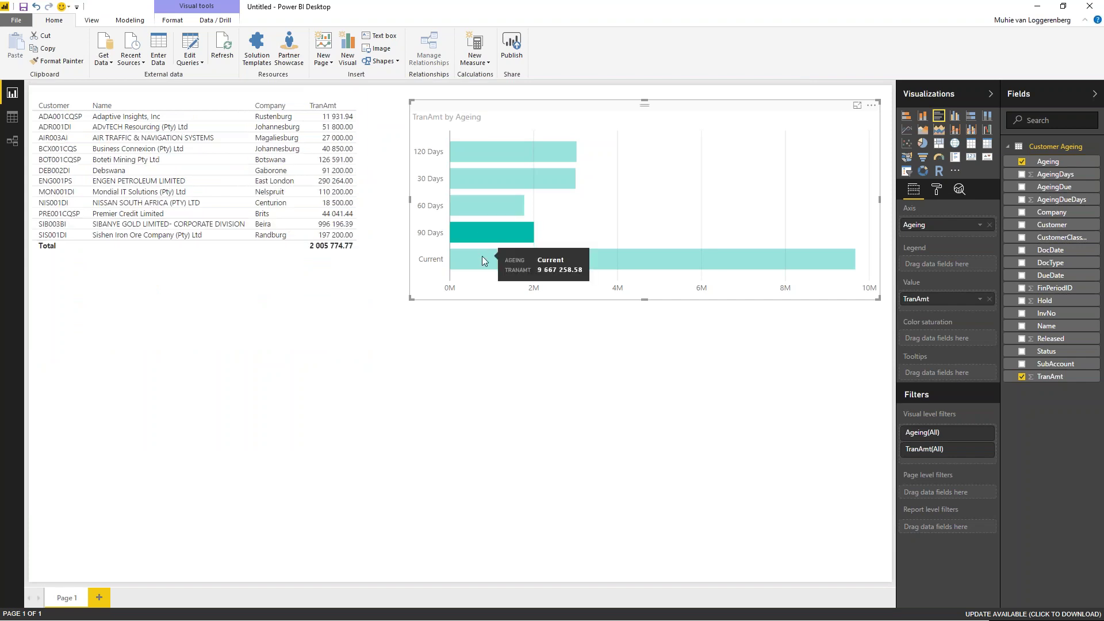
left_click(482, 257)
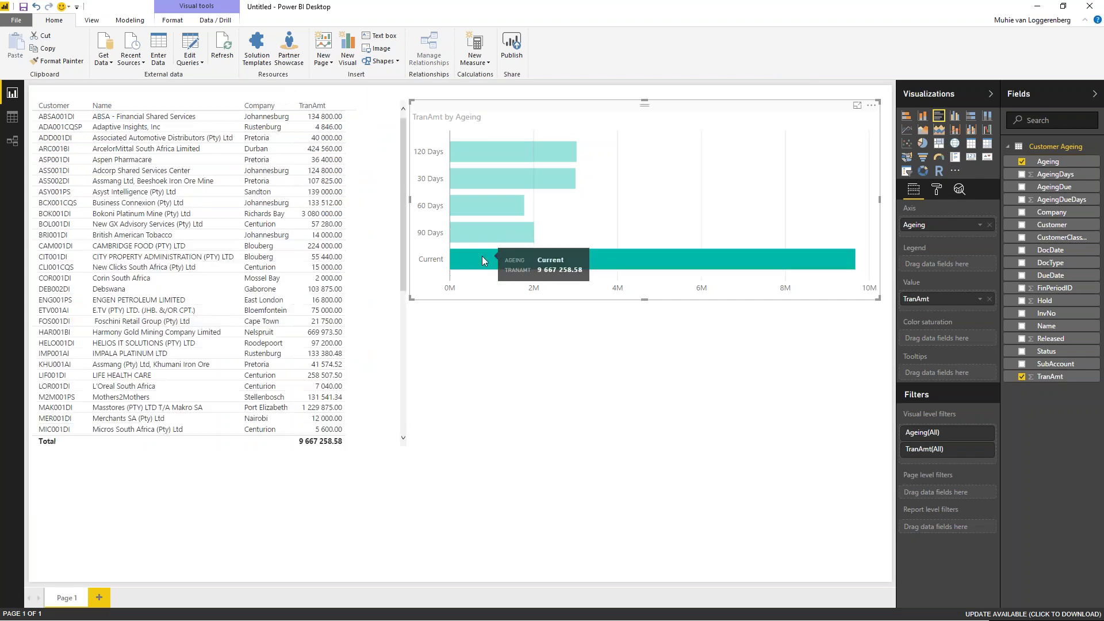
left_click(656, 208)
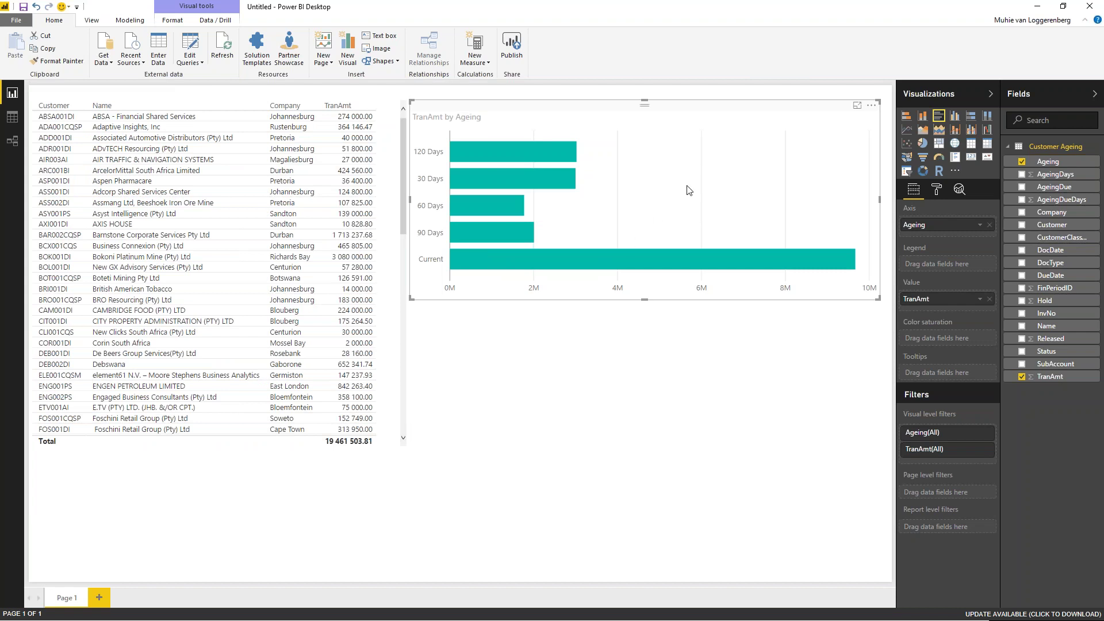
scroll(392, 197, "down", 4)
scroll(392, 197, "down", 15)
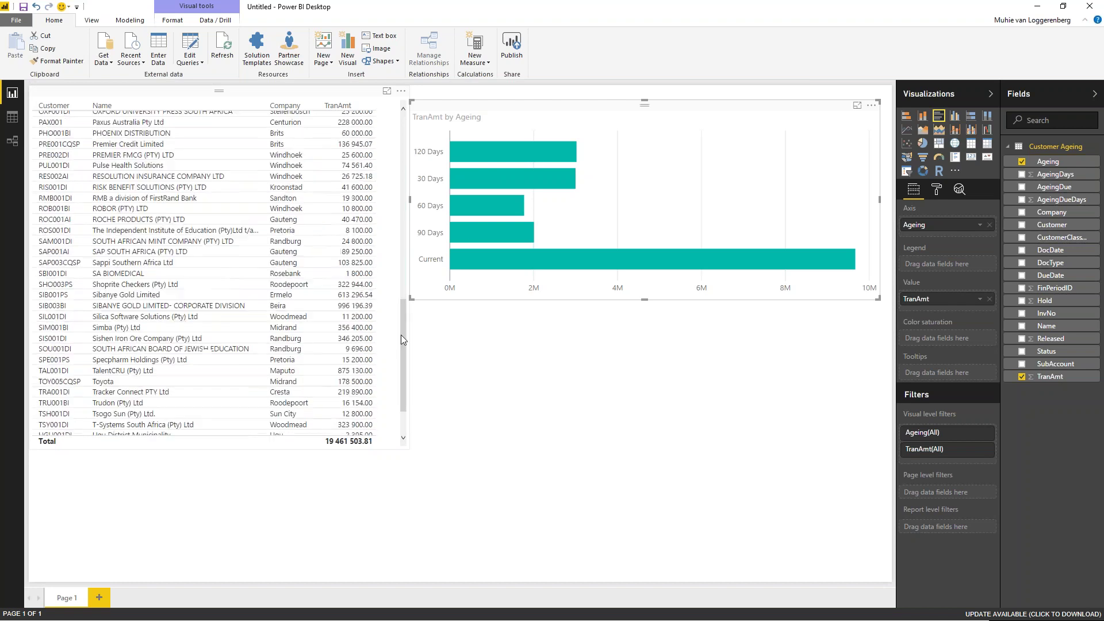
left_click(403, 361)
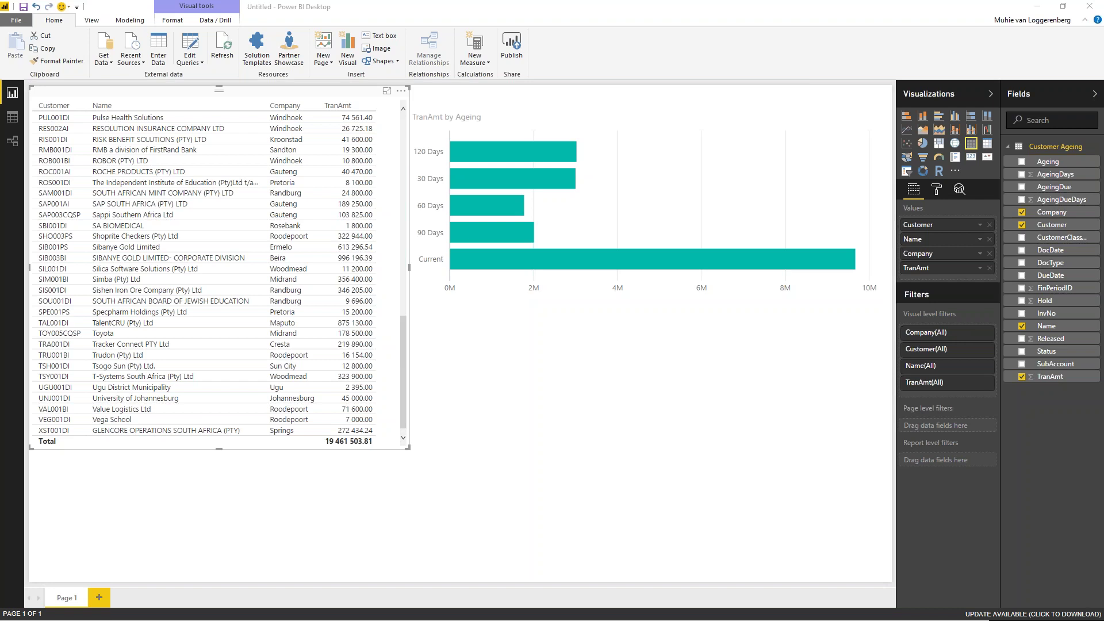
key("super")
key("Escape")
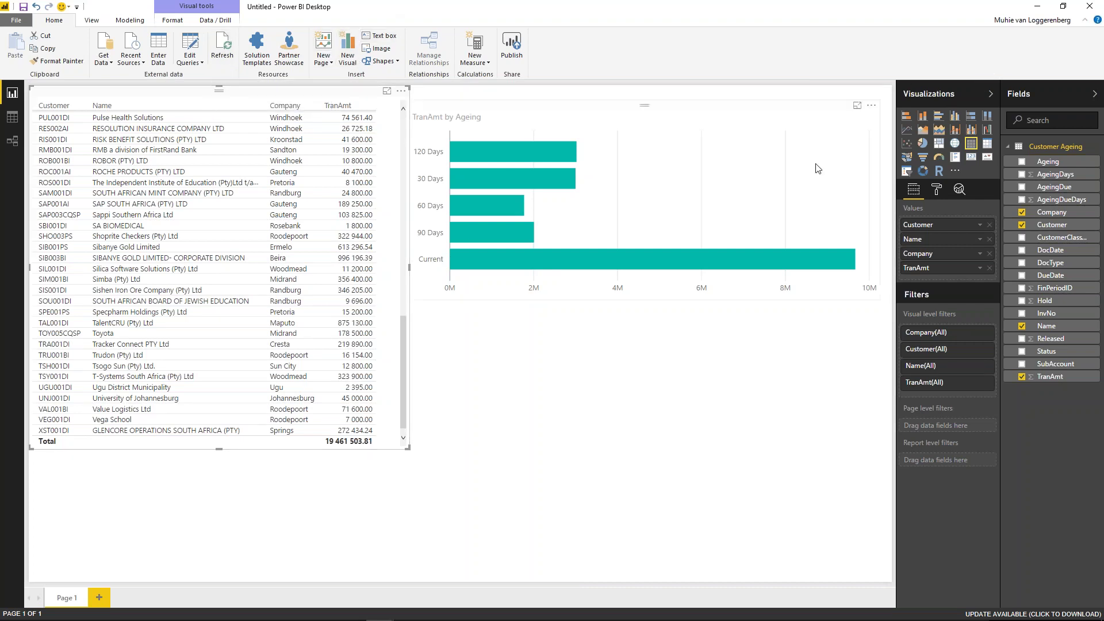
Step: Add a map visual in the empty area below the ageing bar chart and enlarge it to about the chart's width
left_click(954, 147)
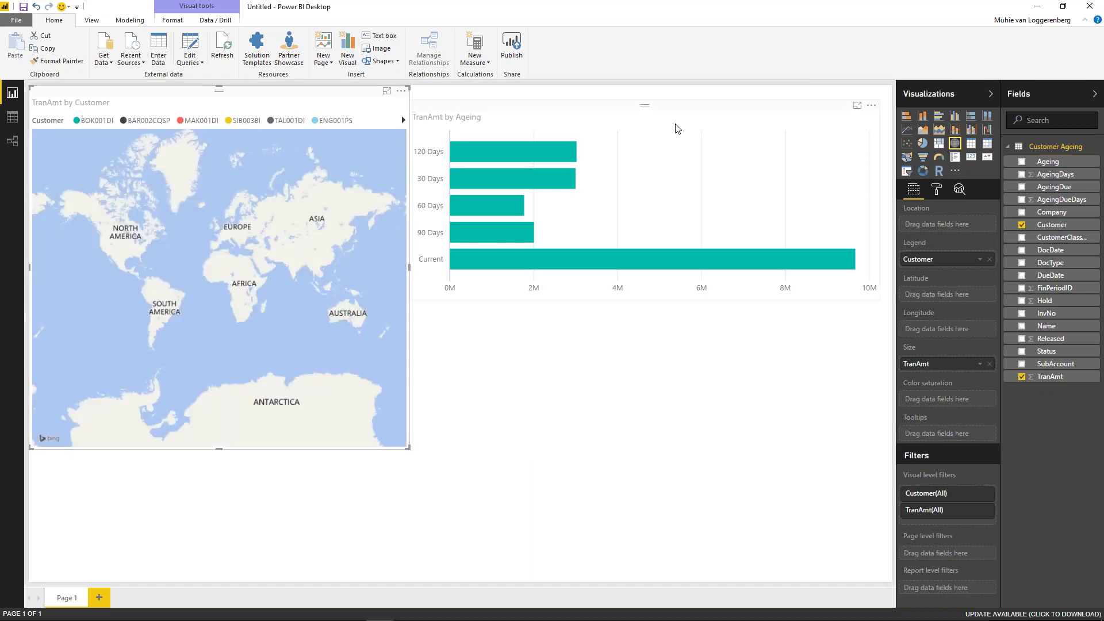
left_click(971, 143)
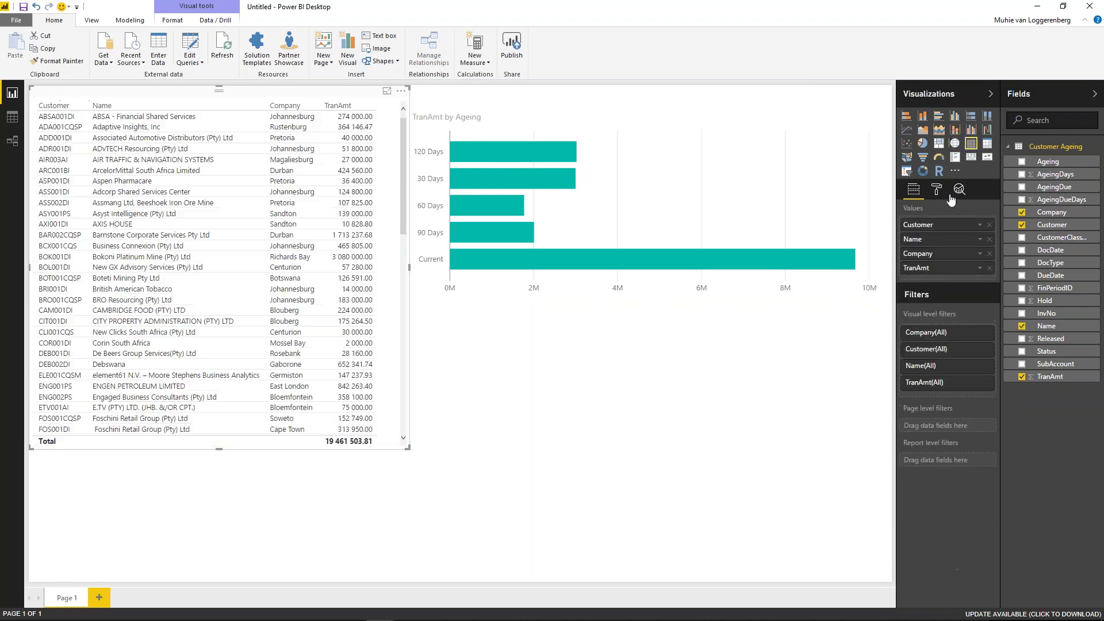
left_click(717, 364)
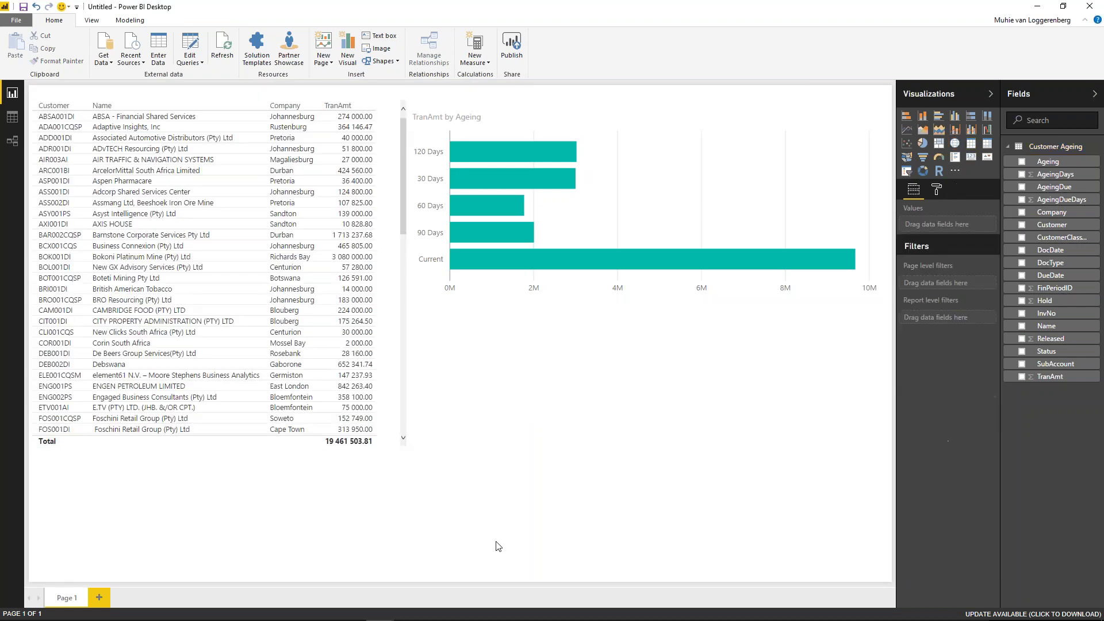
left_click(954, 143)
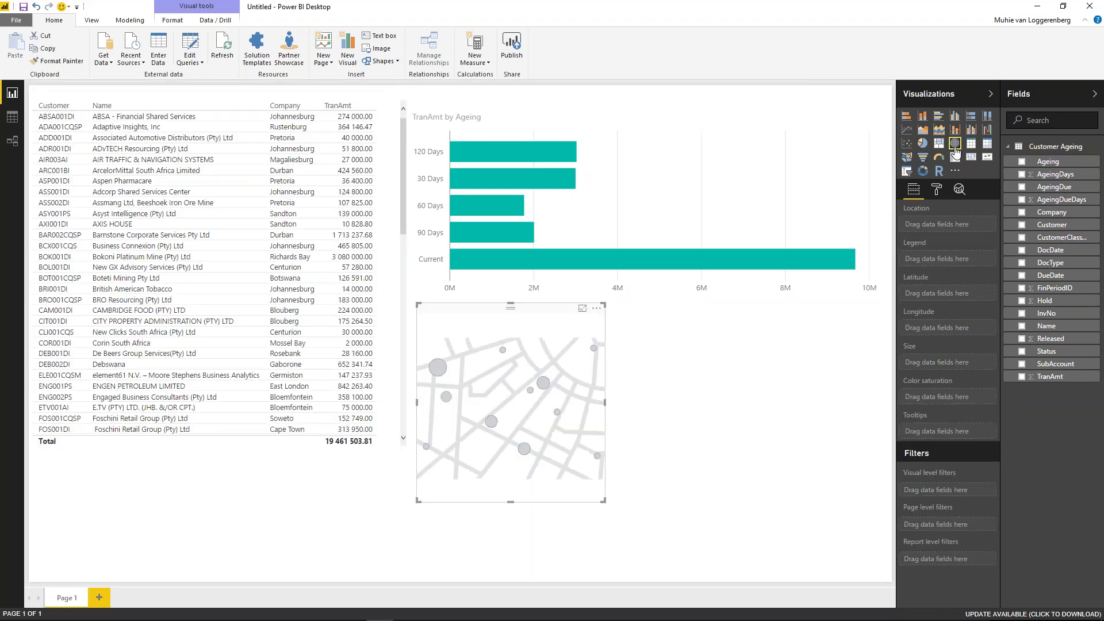
left_click_drag(517, 383, 514, 381)
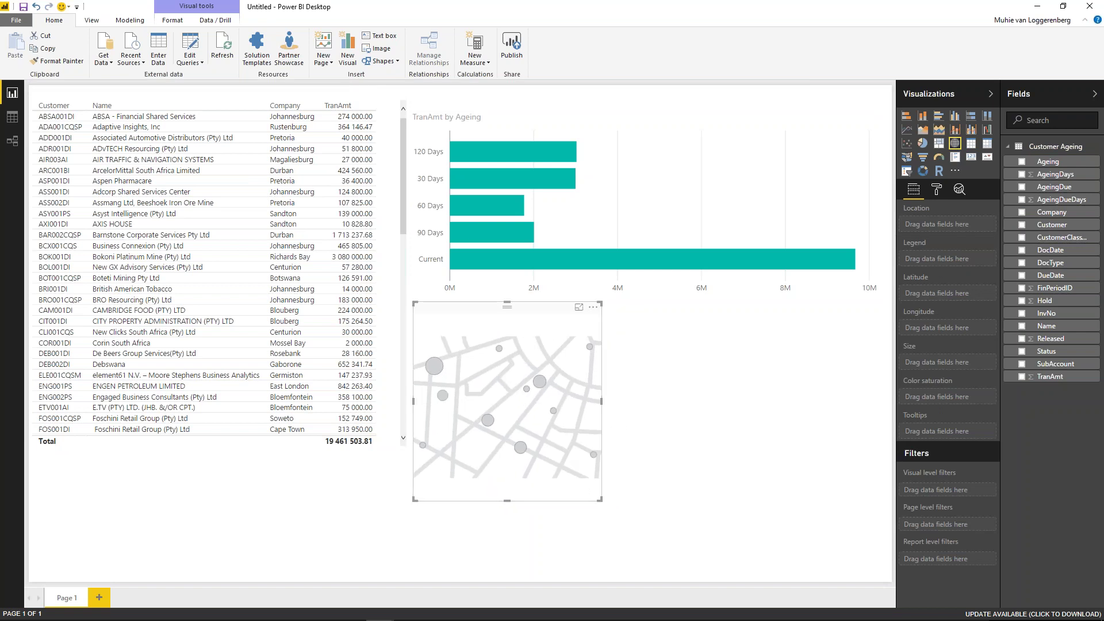
left_click_drag(601, 501, 866, 532)
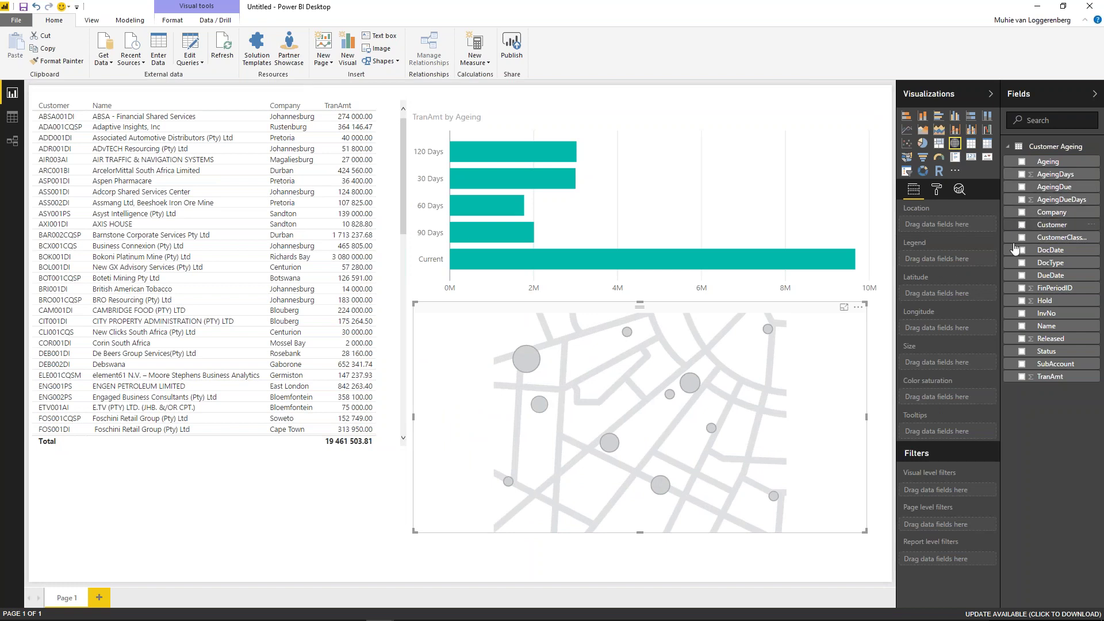
Step: Add Company to the map and assign it as the Location field, after trying it as legend and latitude
left_click(1022, 213)
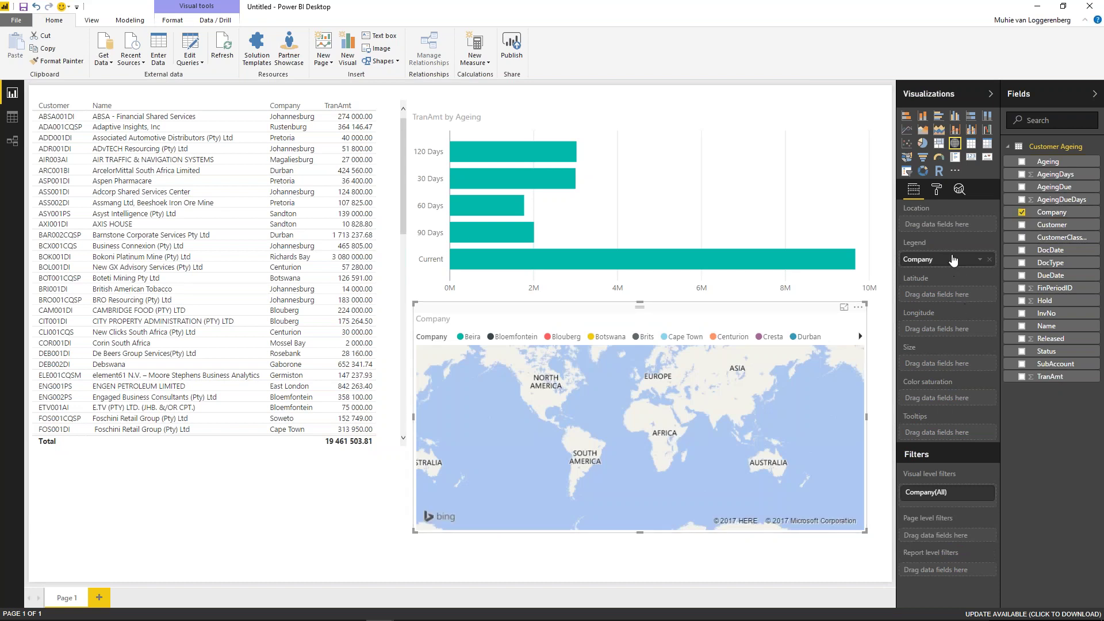
left_click_drag(955, 261, 955, 296)
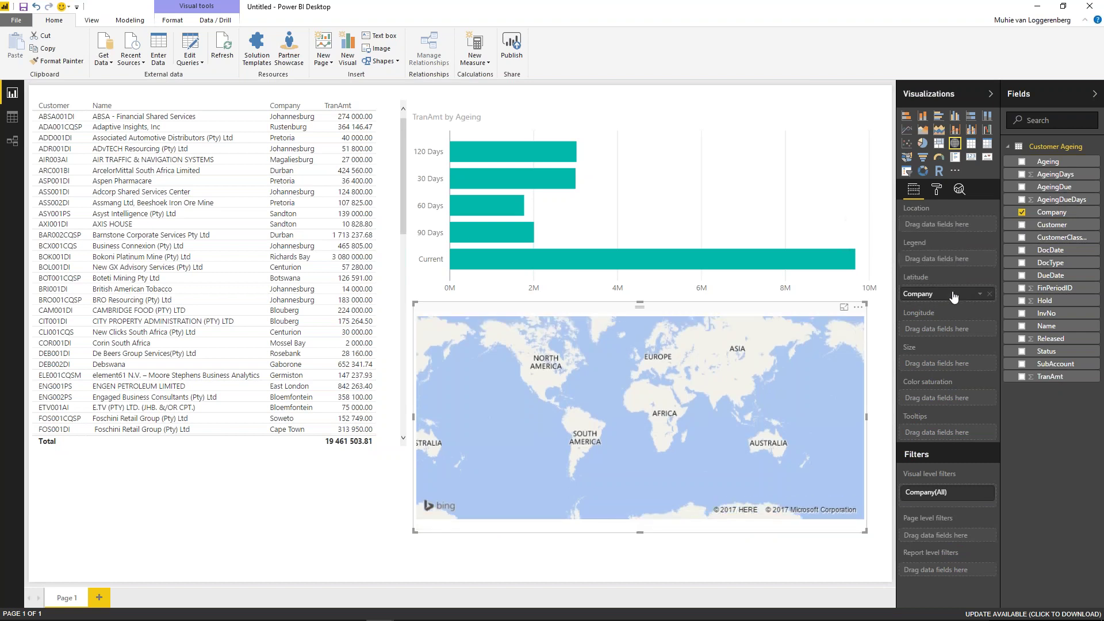
left_click_drag(955, 299, 953, 228)
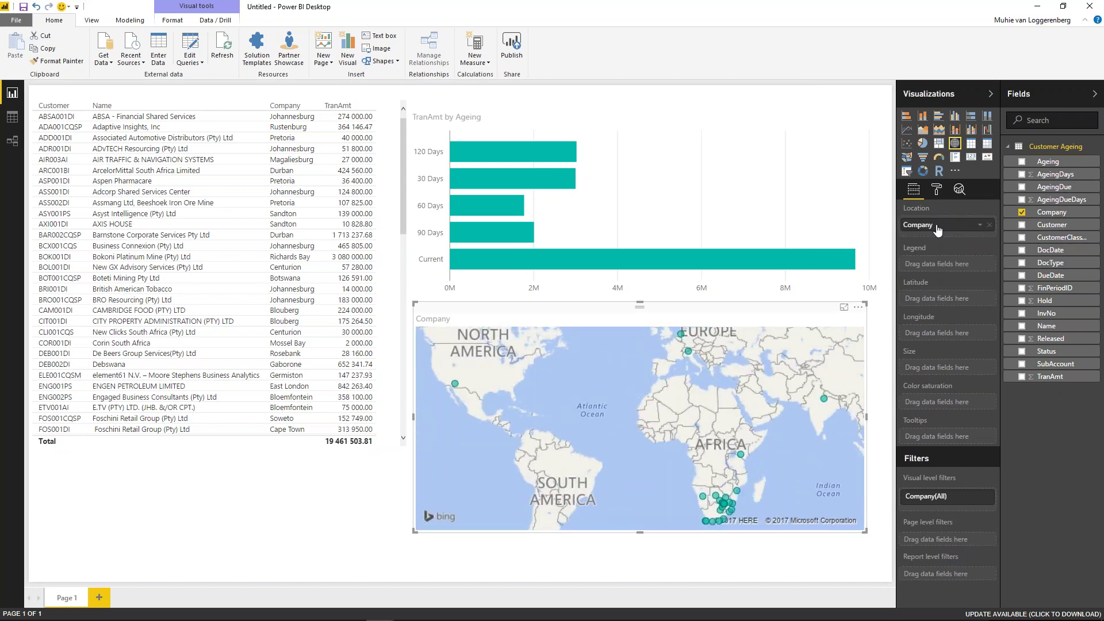
Step: Try Customer as the map's legend and move it to Size so the bubbles reflect the count of customers
left_click_drag(770, 459, 723, 399)
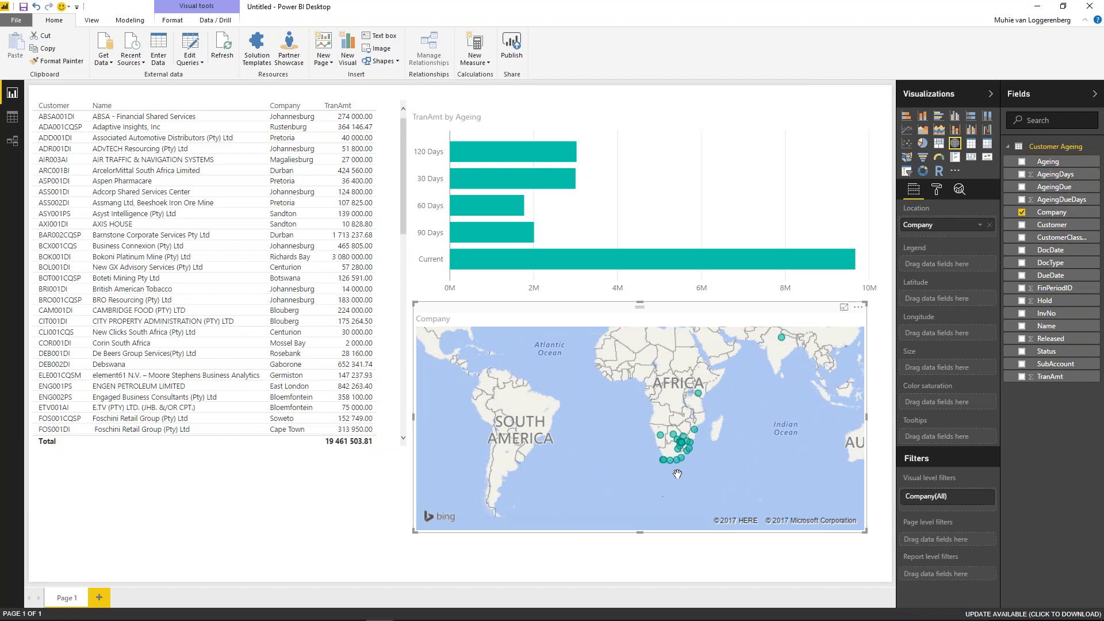
left_click_drag(1084, 229, 977, 275)
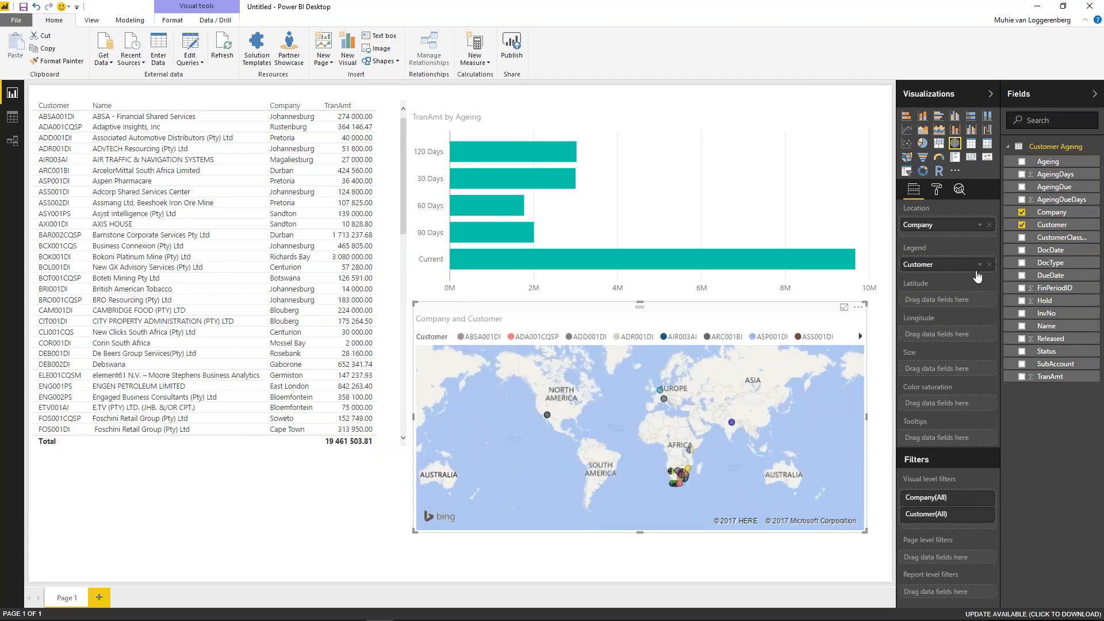
scroll(705, 470, "up", 5)
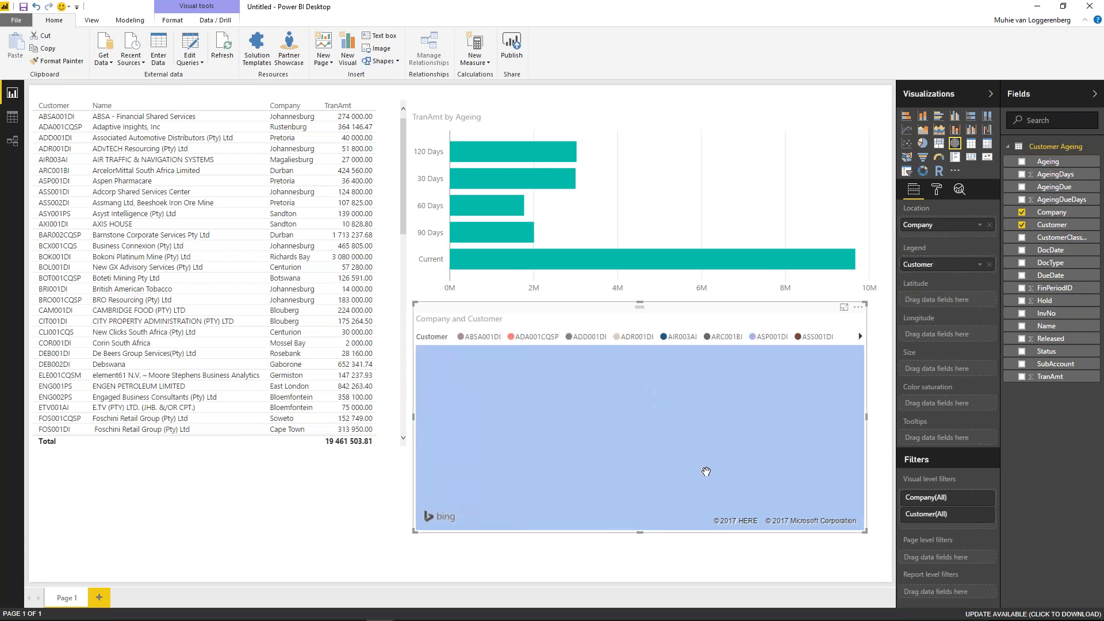
left_click_drag(923, 265, 940, 374)
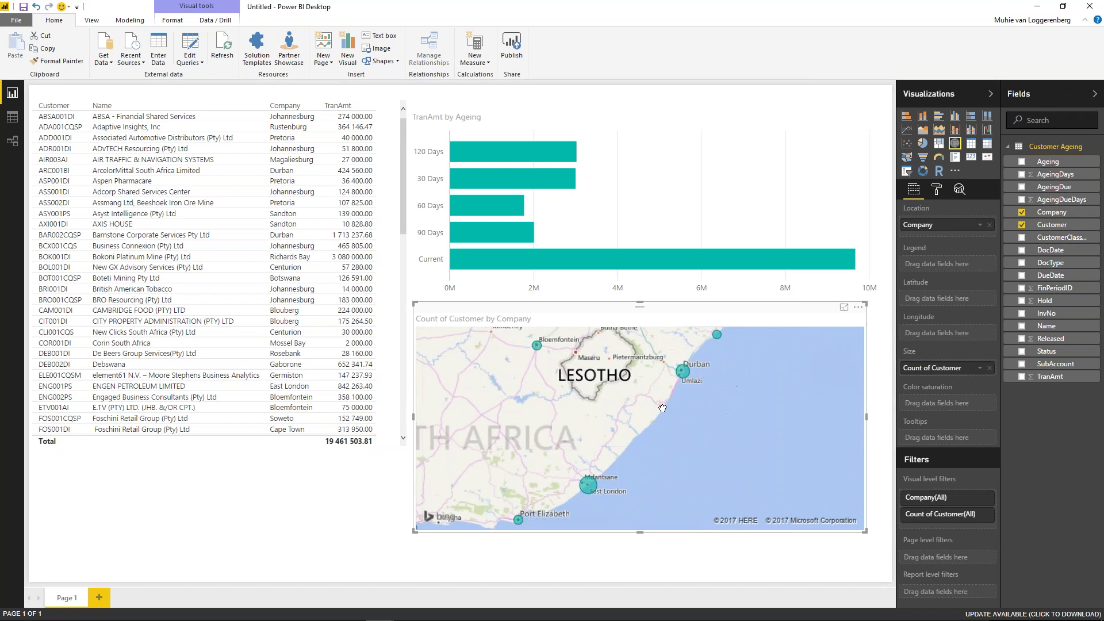
Step: Filter the report by the East London and Port Elizabeth bubbles on the map in turn and check the highlighted ageing
mouse_move(632, 432)
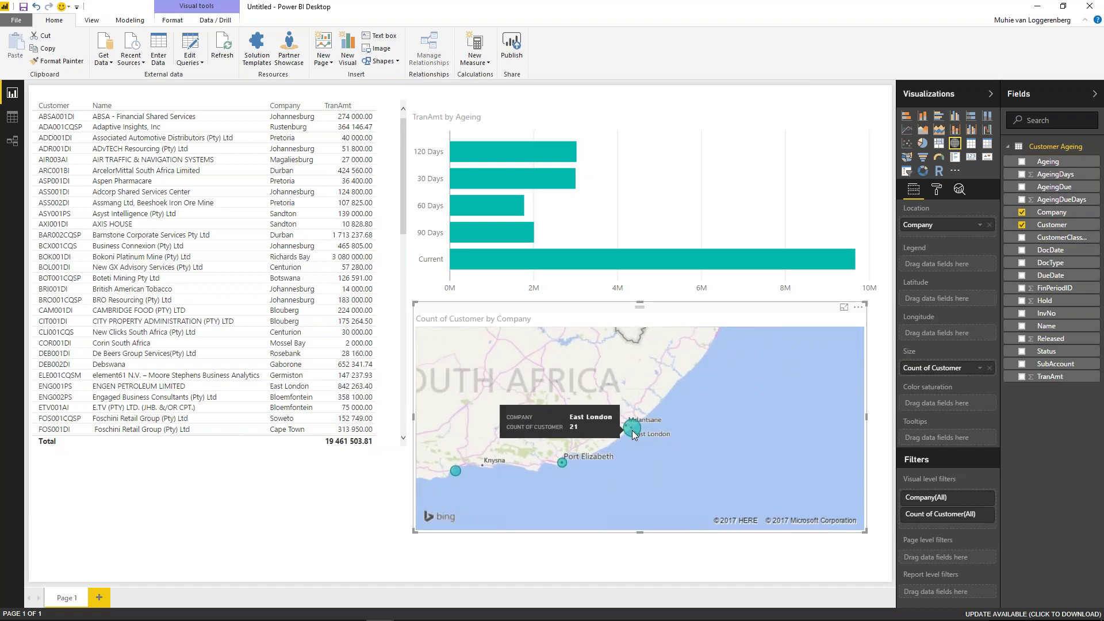
left_click(633, 433)
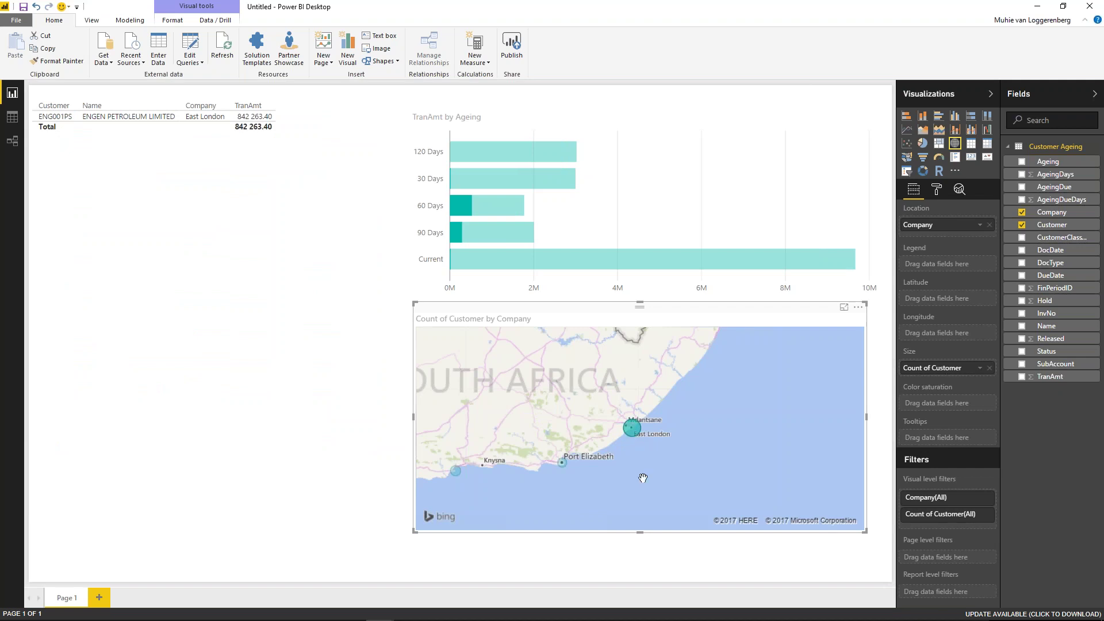
mouse_move(634, 437)
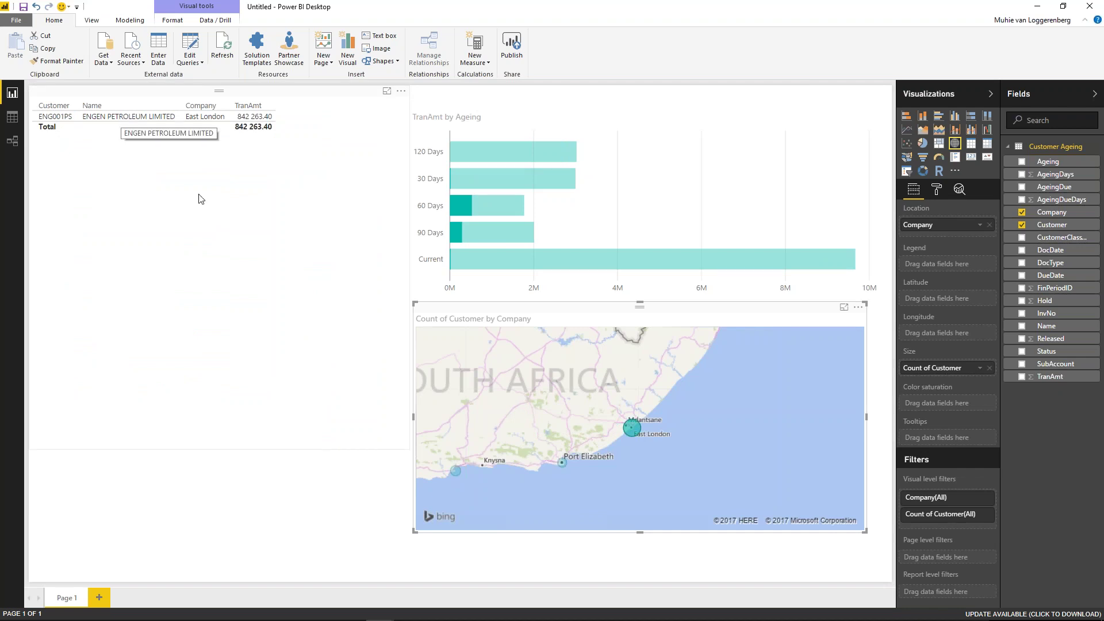
mouse_move(460, 205)
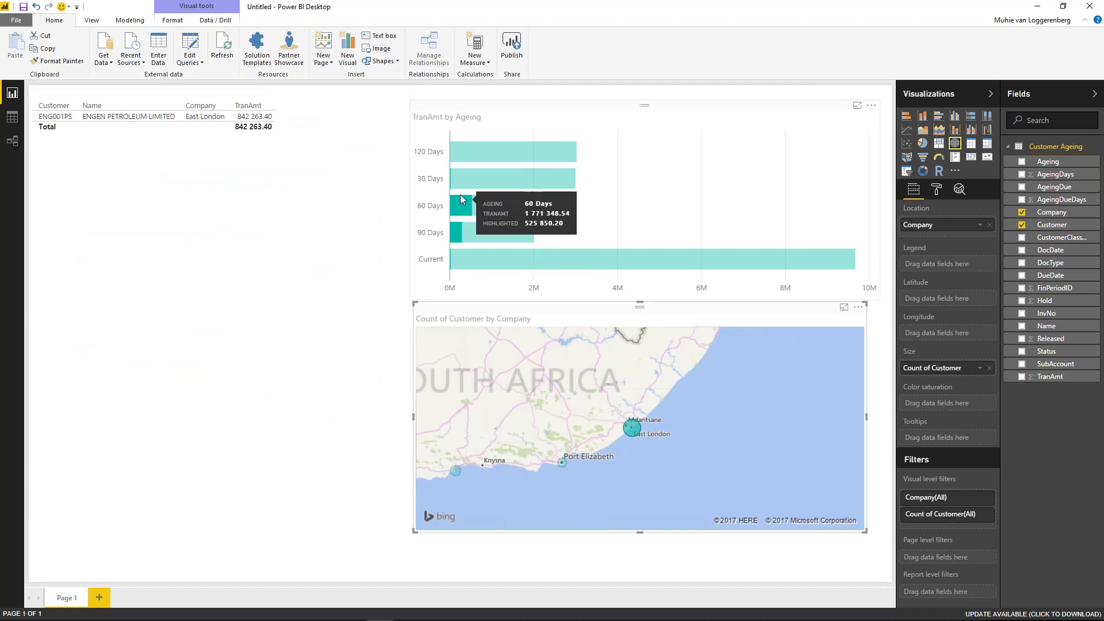
left_click(563, 461)
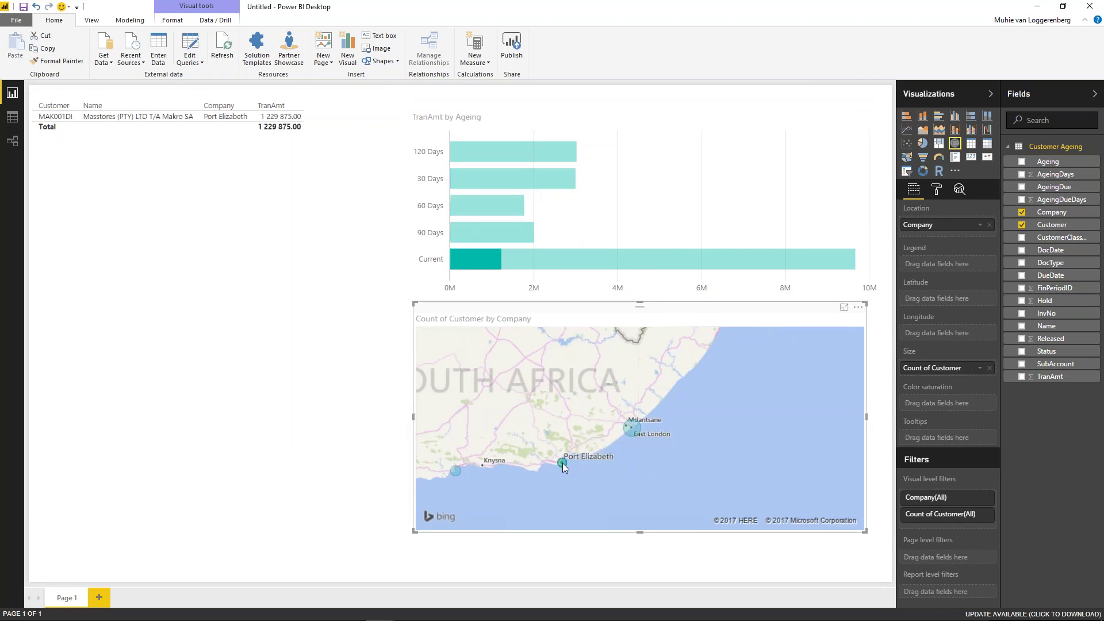
Step: Filter the report by the Stellenbosch bubble on the map and add the InvNo column to the customer table
left_click_drag(444, 441, 661, 381)
scroll(574, 408, "up", 3)
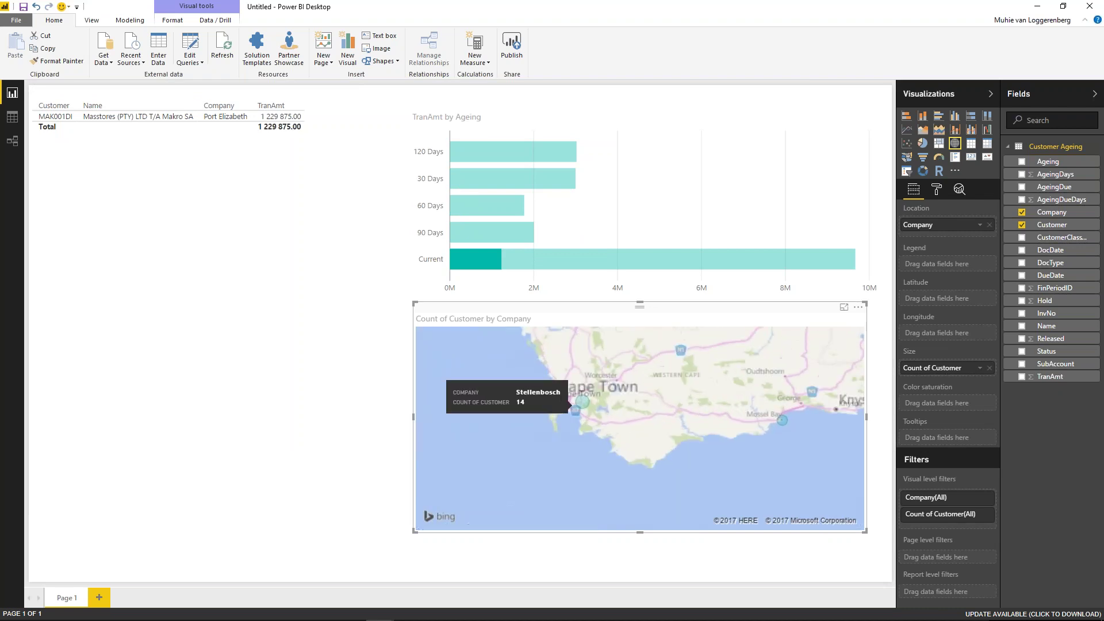
left_click(585, 401)
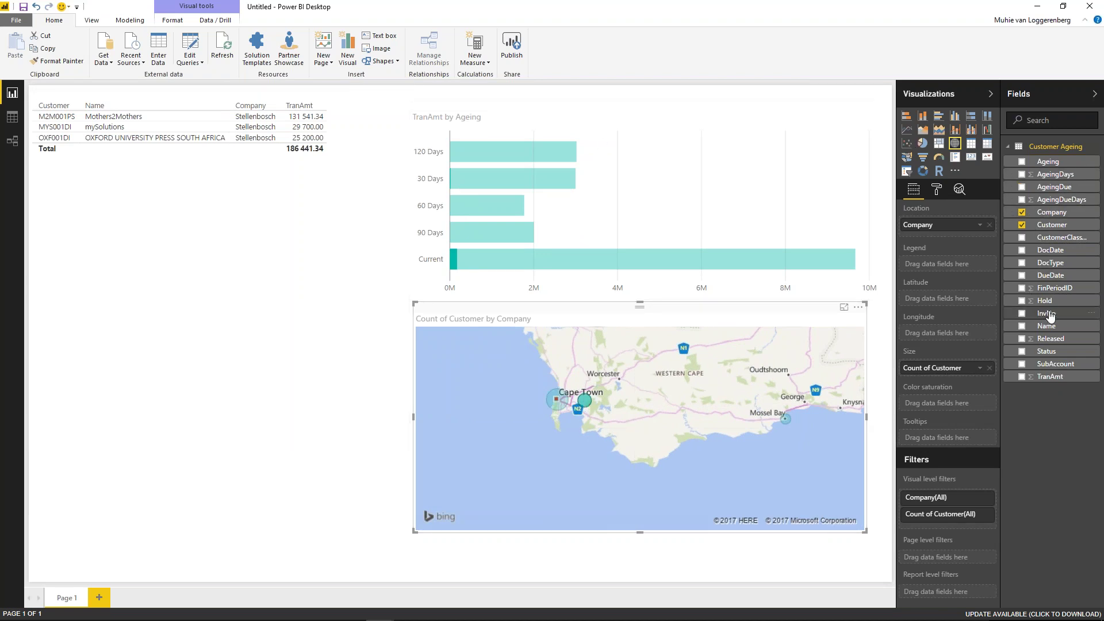
left_click(293, 122)
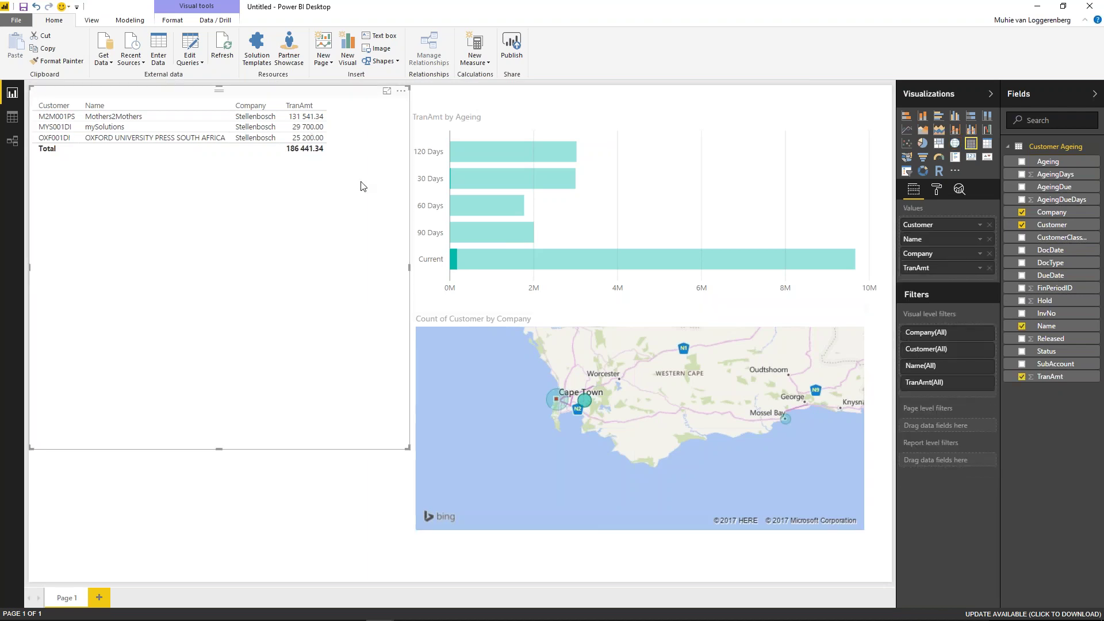
left_click(1022, 315)
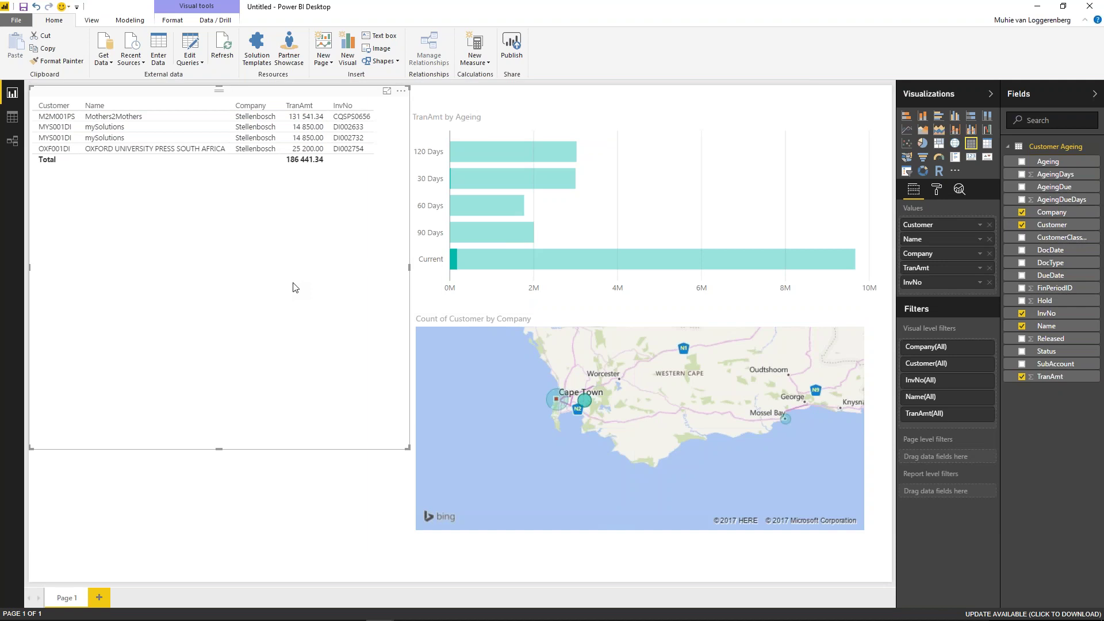
Step: Filter the report by the Germiston bubble and by the Woodmead bubble near Johannesburg, and select the customer table
left_click(659, 378)
left_click_drag(659, 378, 569, 466)
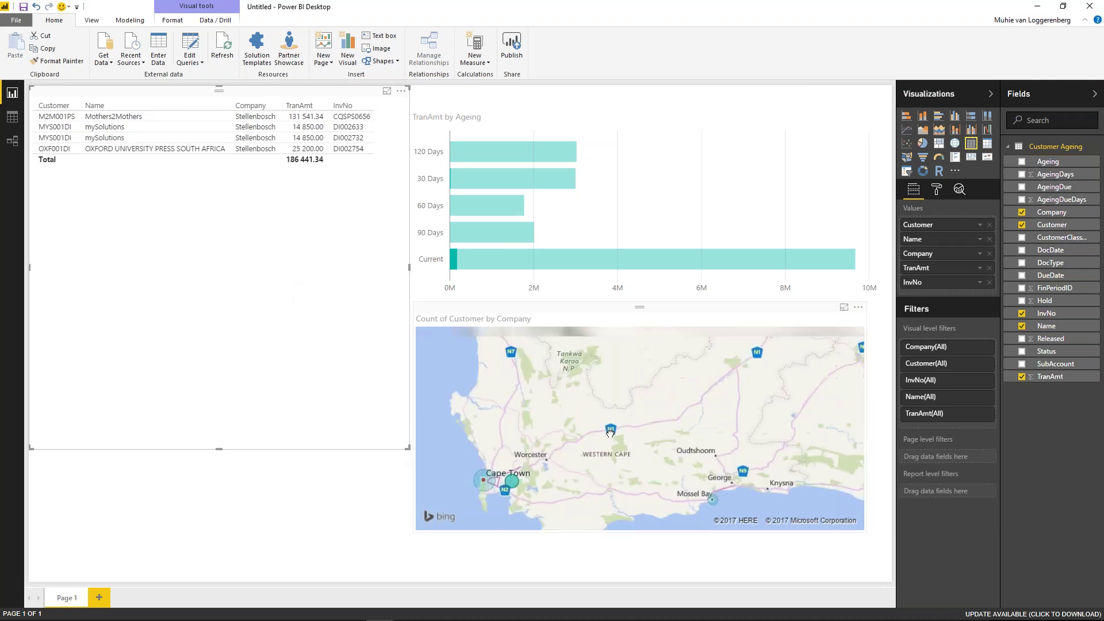
scroll(670, 384, "down", 3)
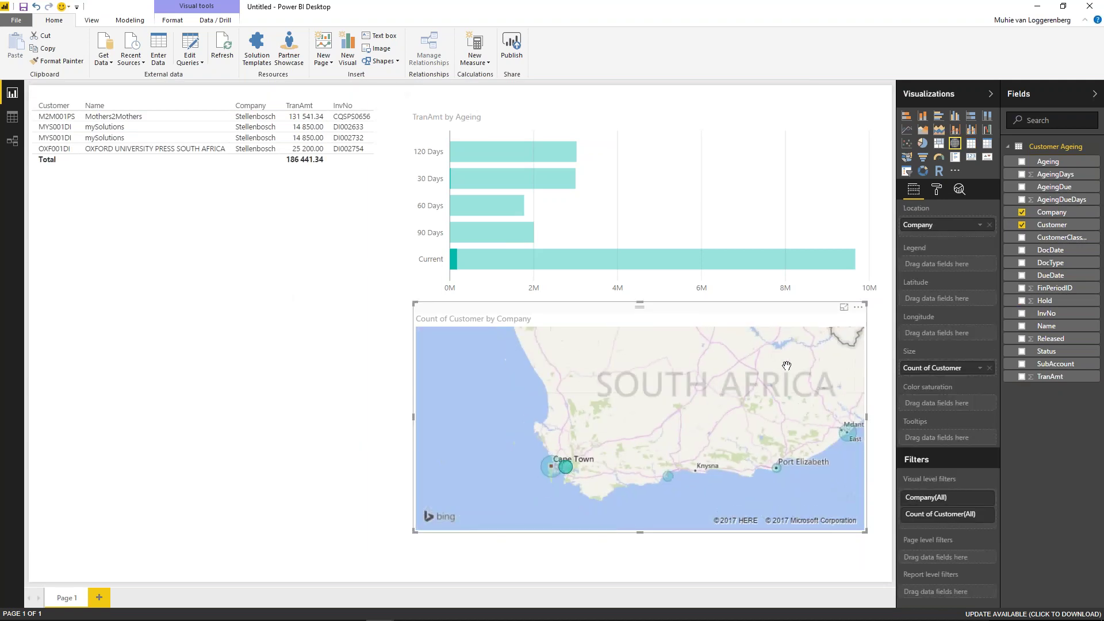
left_click_drag(669, 384, 555, 459)
left_click_drag(747, 336, 709, 388)
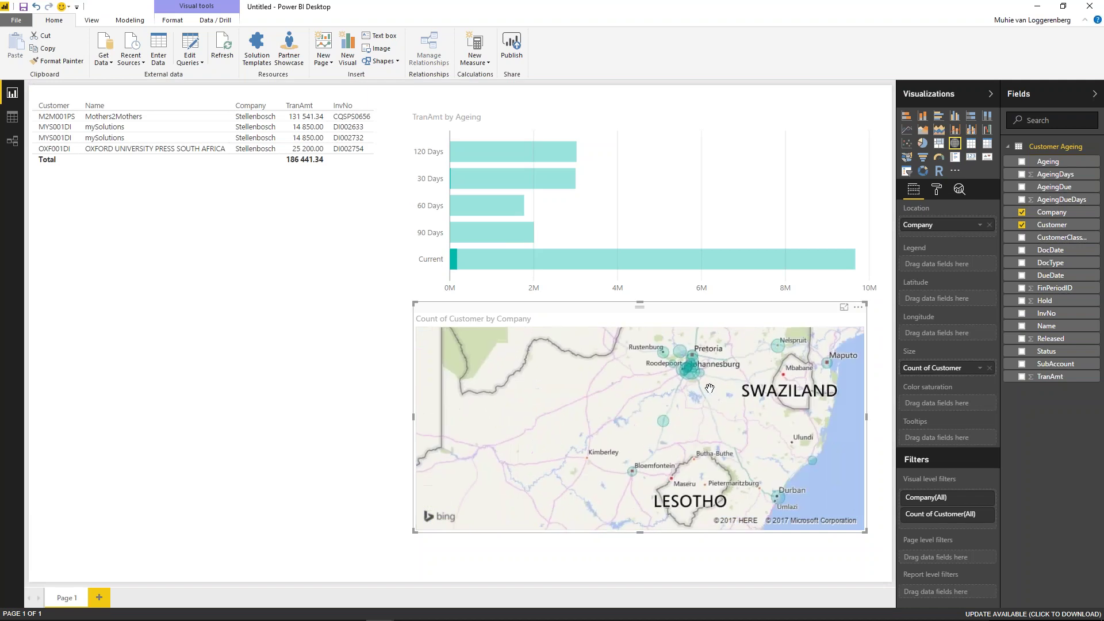
scroll(709, 388, "up", 4)
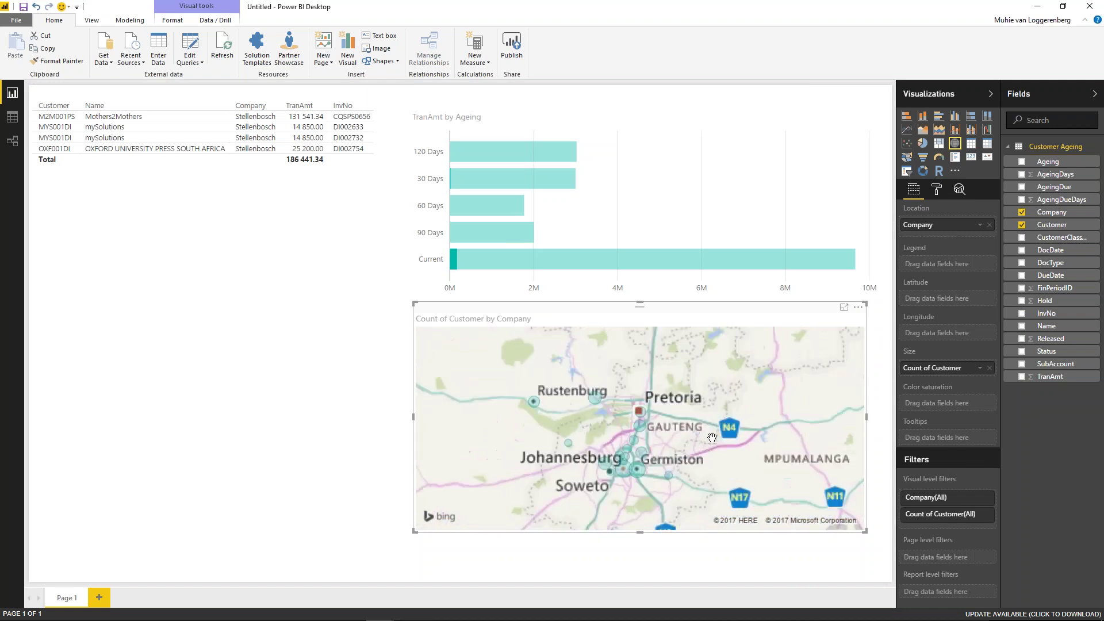
scroll(716, 432, "up", 4)
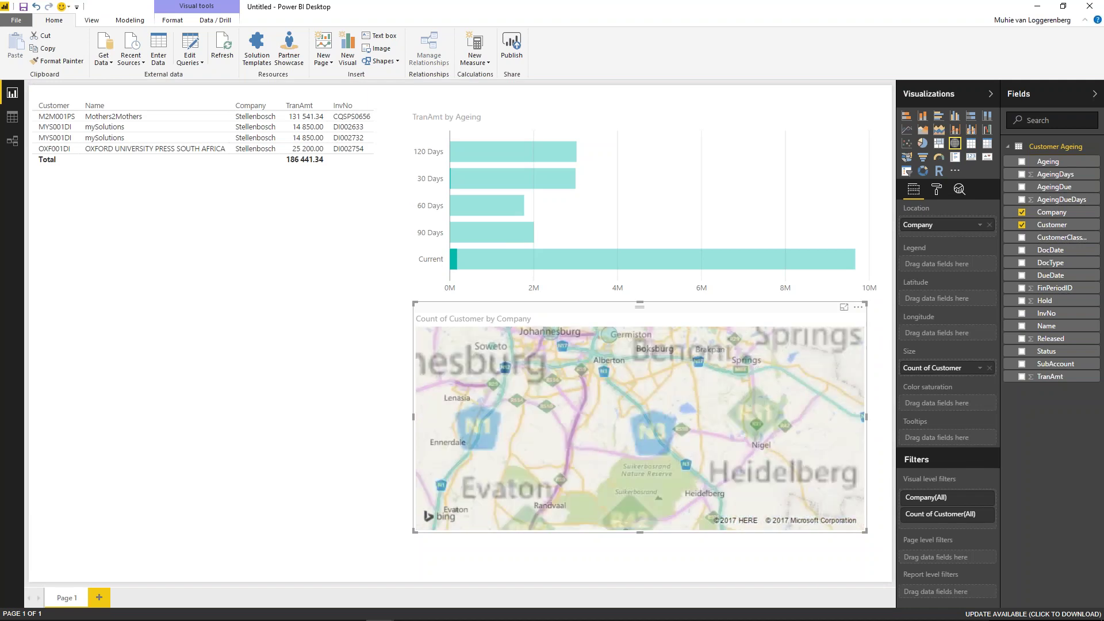
left_click_drag(716, 431, 768, 464)
mouse_move(696, 415)
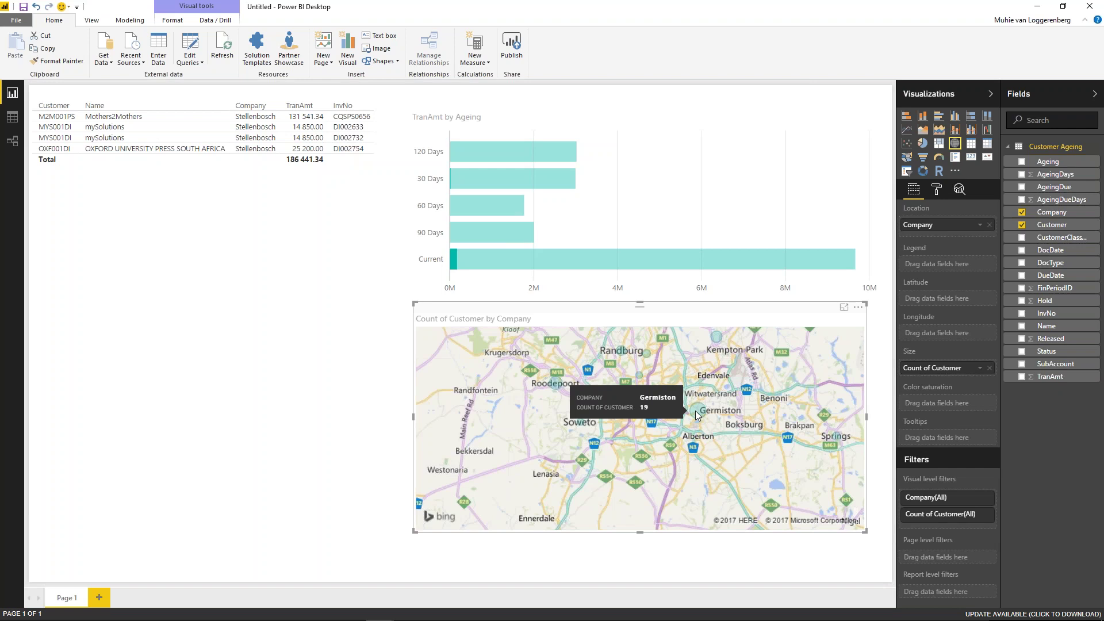
left_click(697, 414)
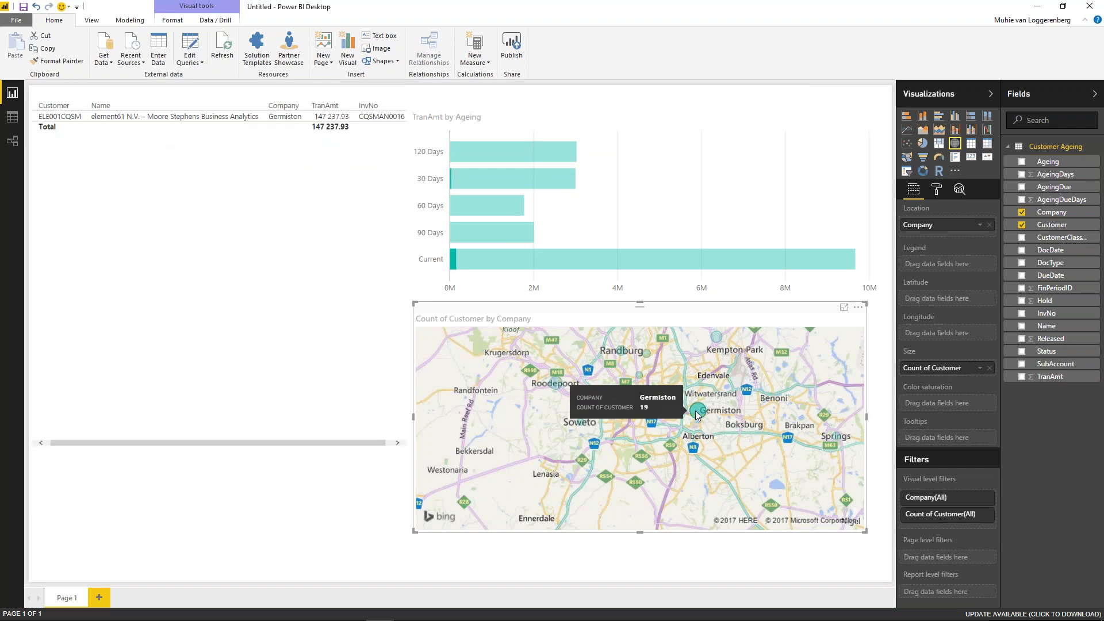
left_click_drag(693, 414, 750, 453)
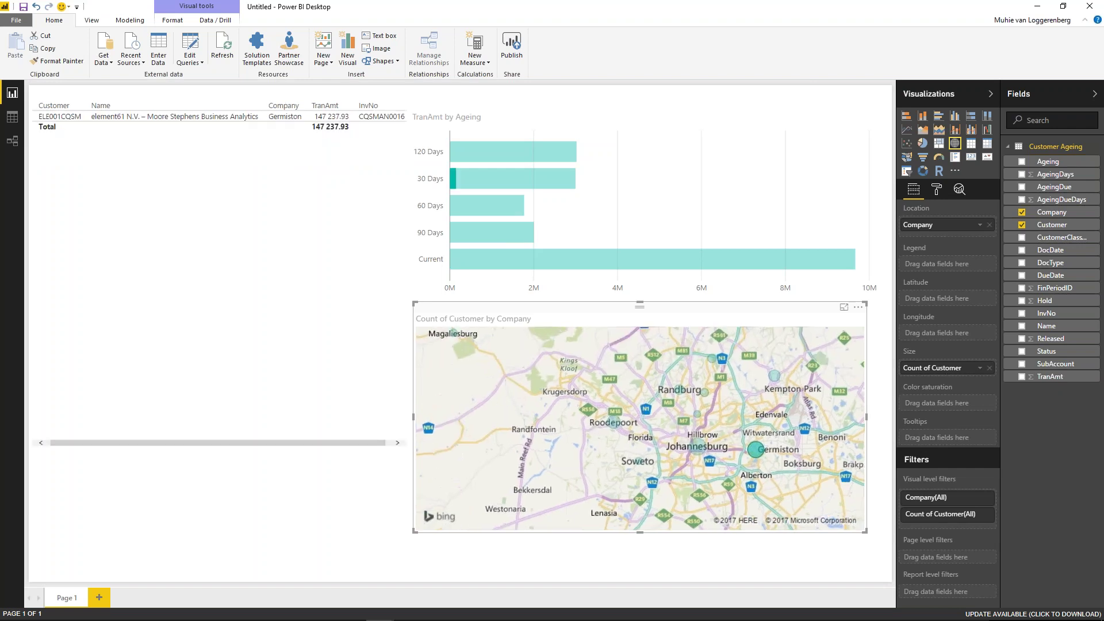
left_click(712, 358)
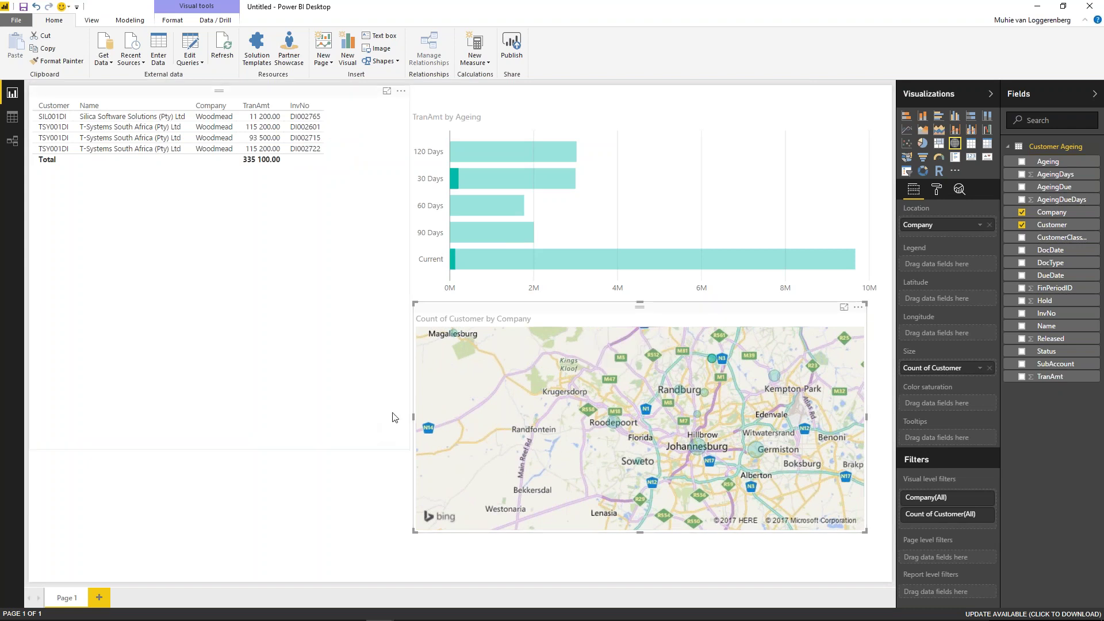
left_click(366, 417)
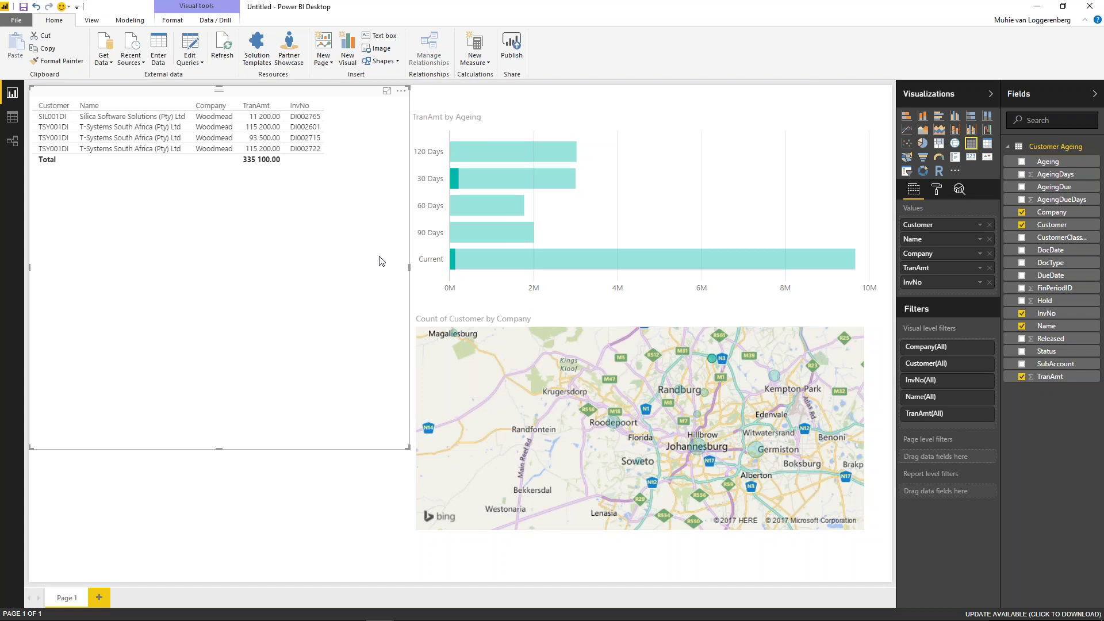
Step: Save the report as "Todays Training" in the Power BI folder as a Power BI file
left_click(24, 7)
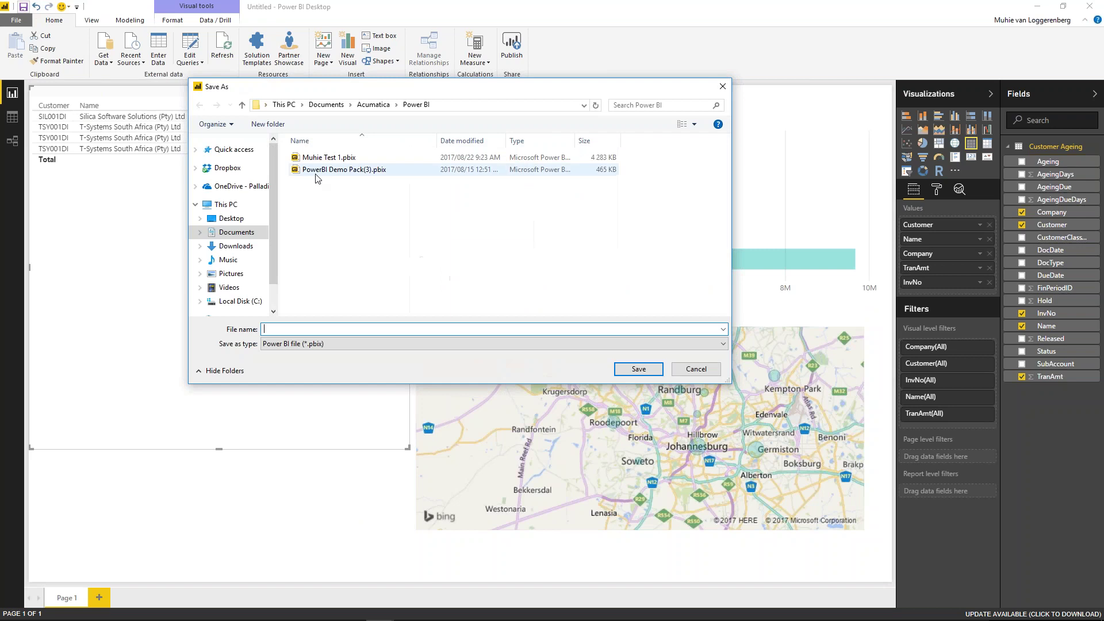
type("Tody")
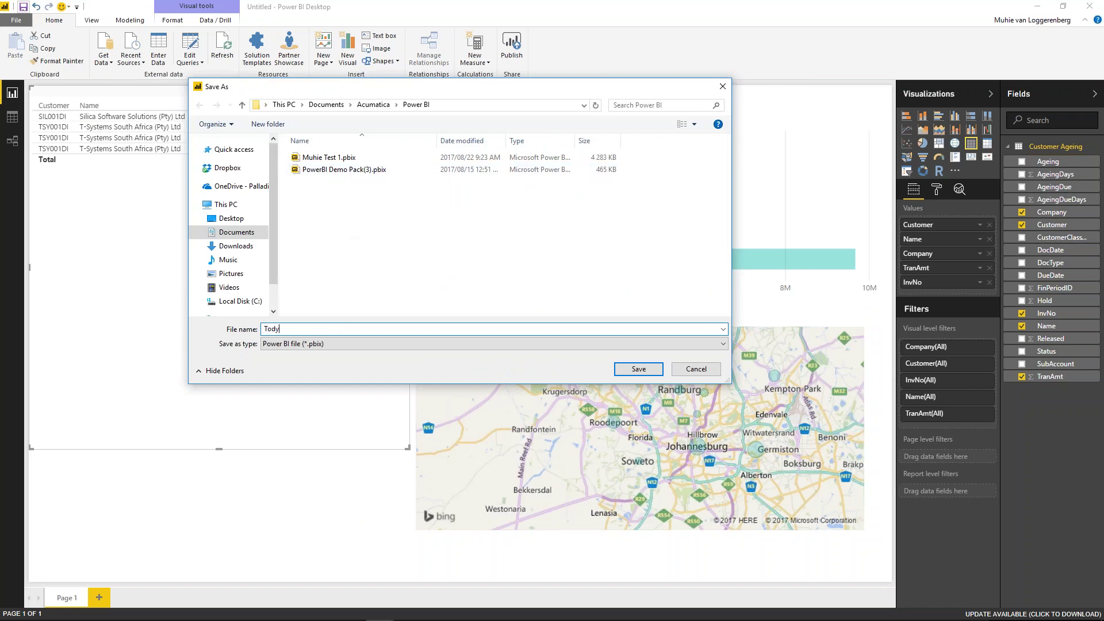
key("BackSpace")
key("BackSpace")
type("ays Training")
left_click(634, 371)
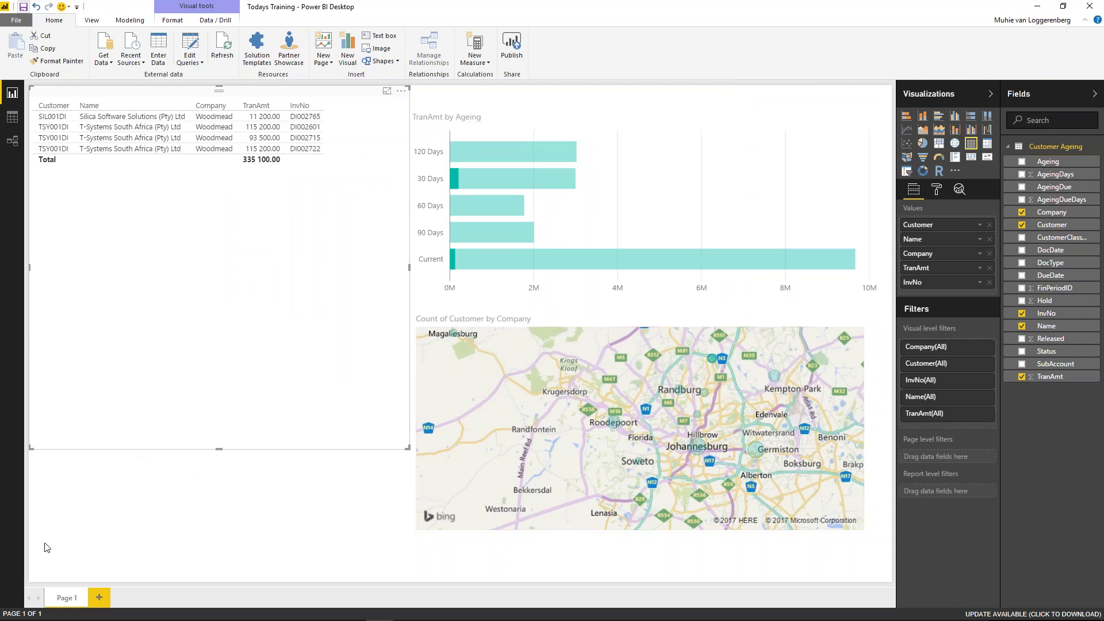
Step: Add a second page to the report and collapse the Customer Ageing table's field list
left_click(99, 598)
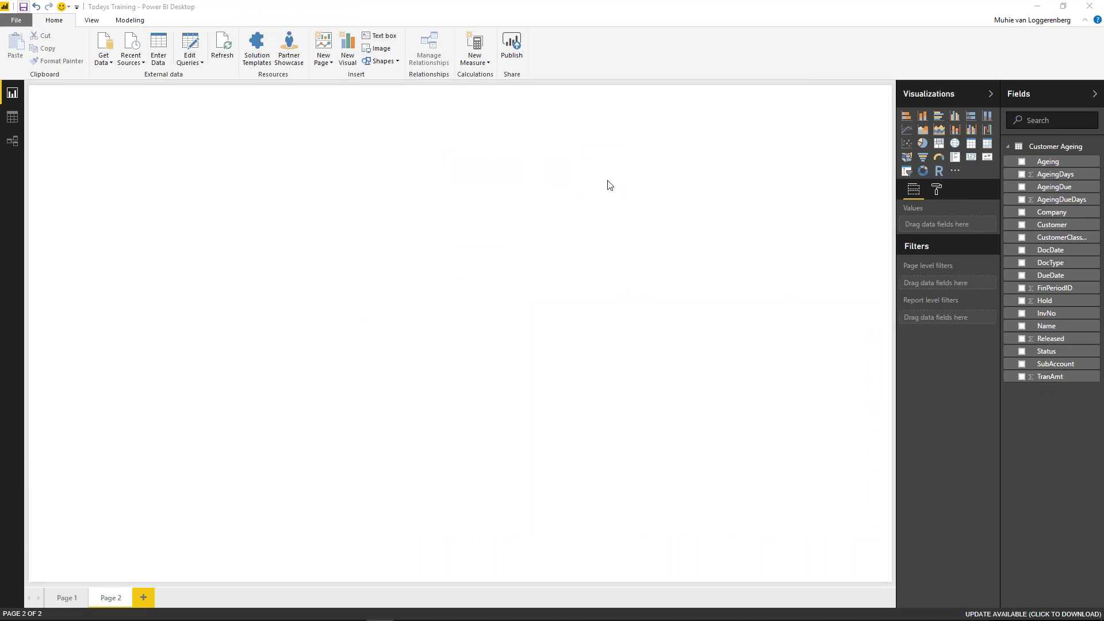
left_click(1007, 147)
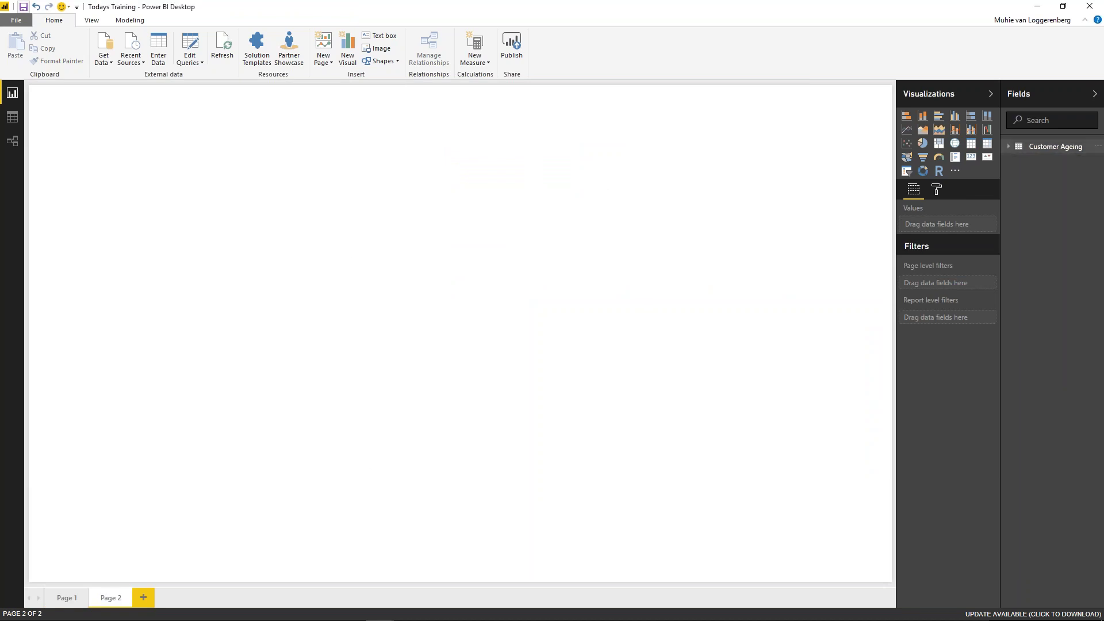
left_click(1008, 147)
left_click(1008, 148)
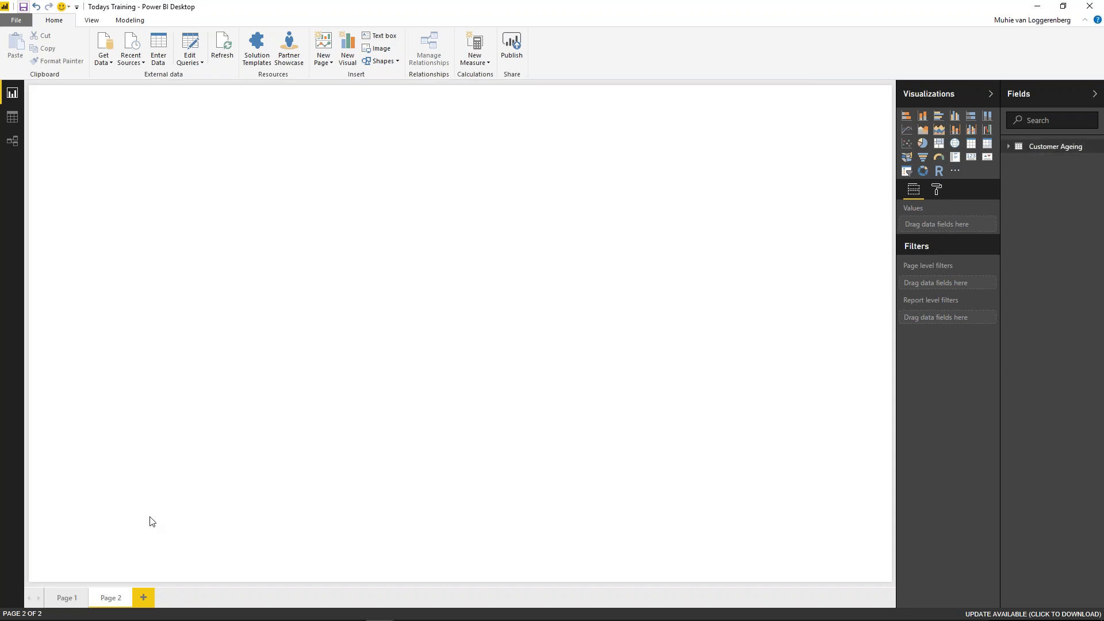
Step: Start a SQL Server database connection and look up the server and database names in SQL Server Management Studio
left_click(102, 61)
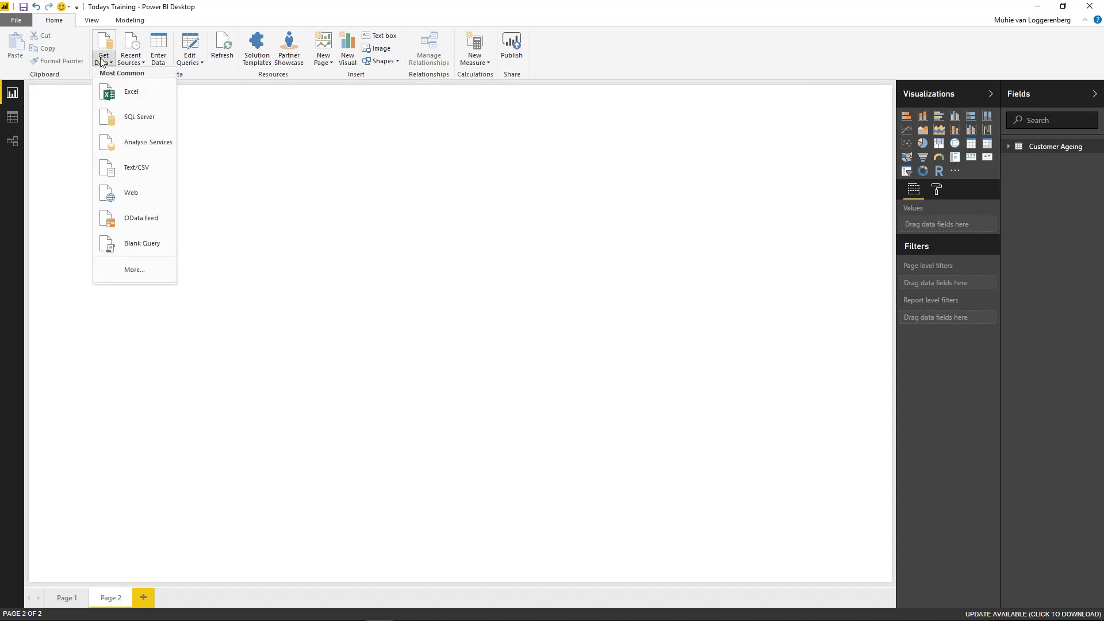
left_click(140, 112)
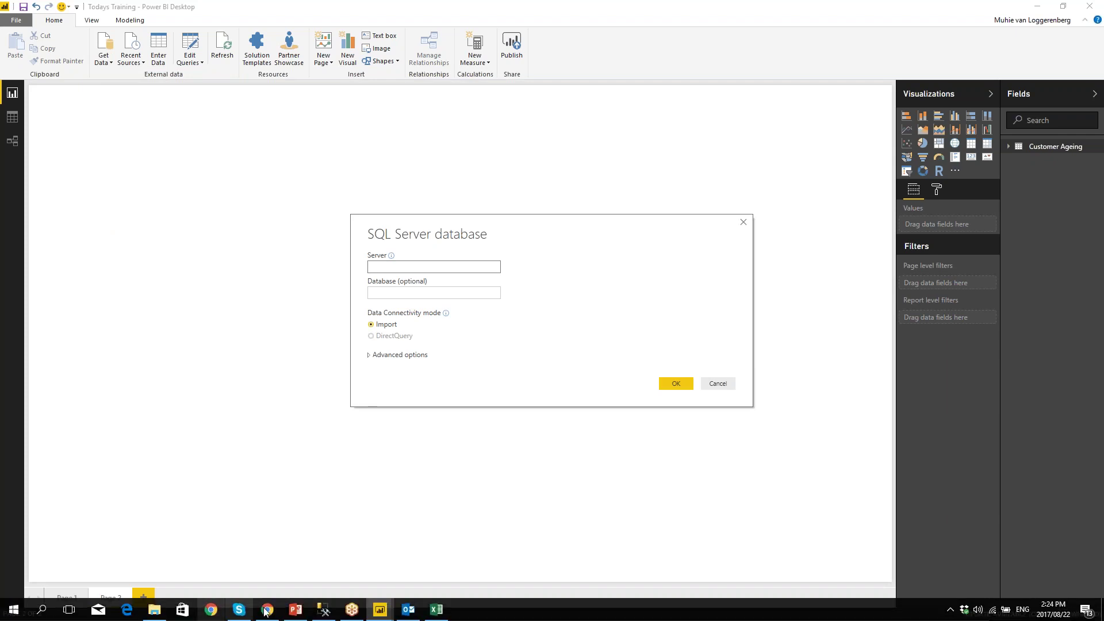
left_click(323, 610)
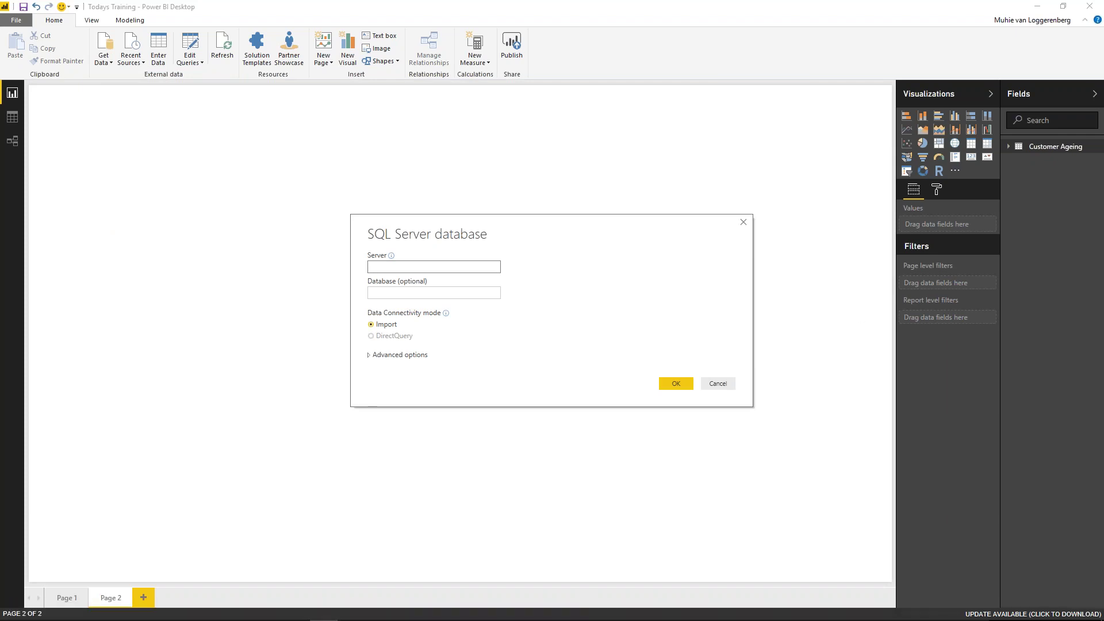
left_click_drag(1072, 237, 829, 387)
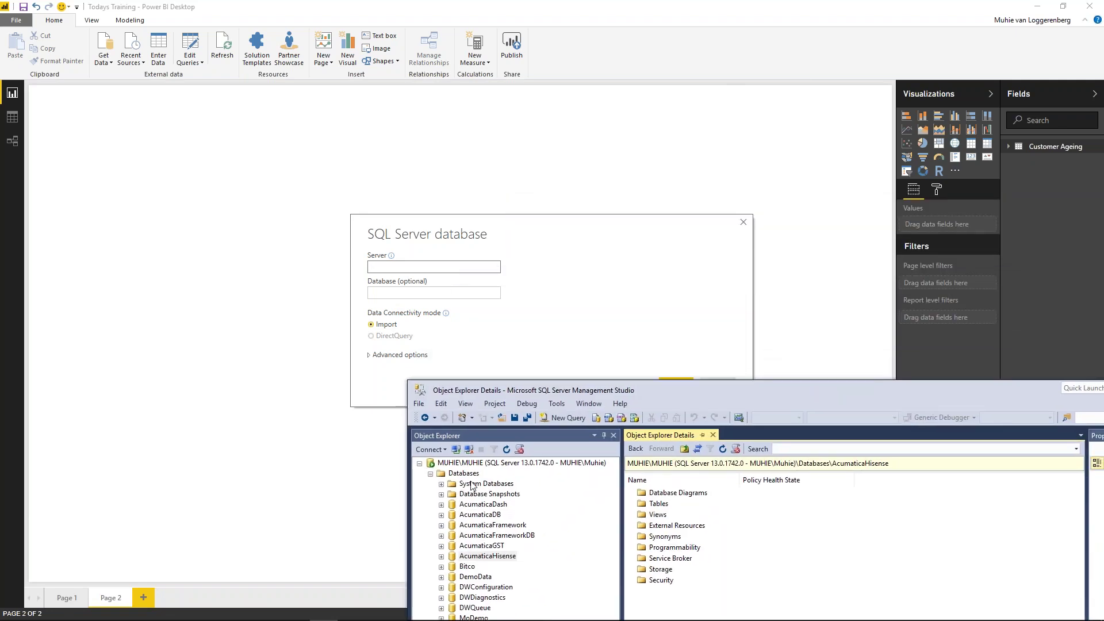
Step: Connect to the Bitco database on the SQL Server instance shown in Management Studio, using Import mode
left_click(409, 268)
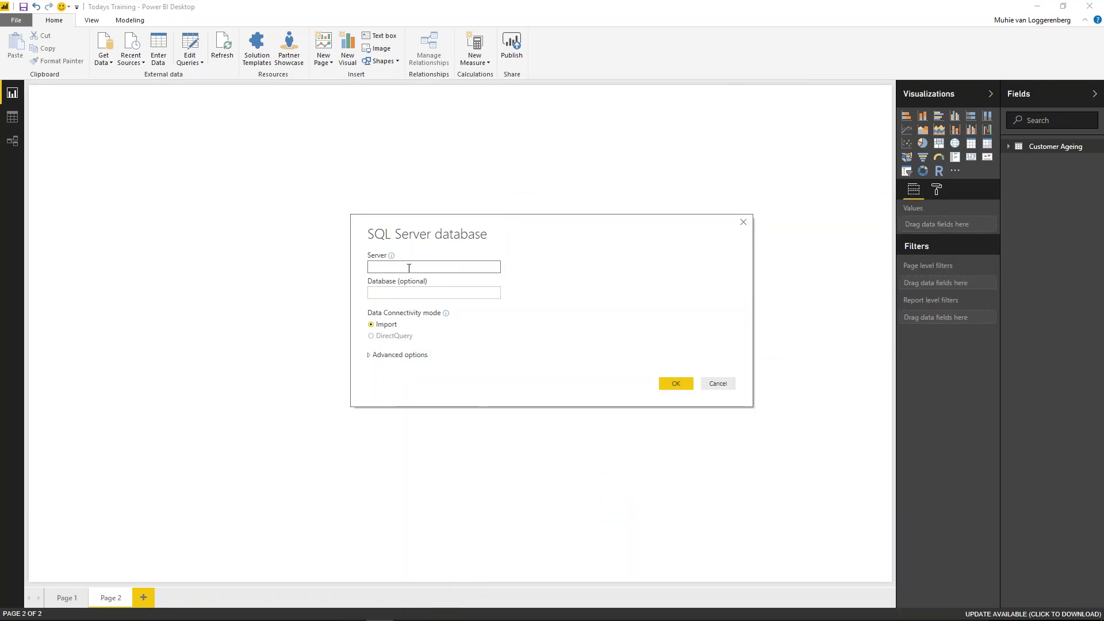
type("MUHIE")
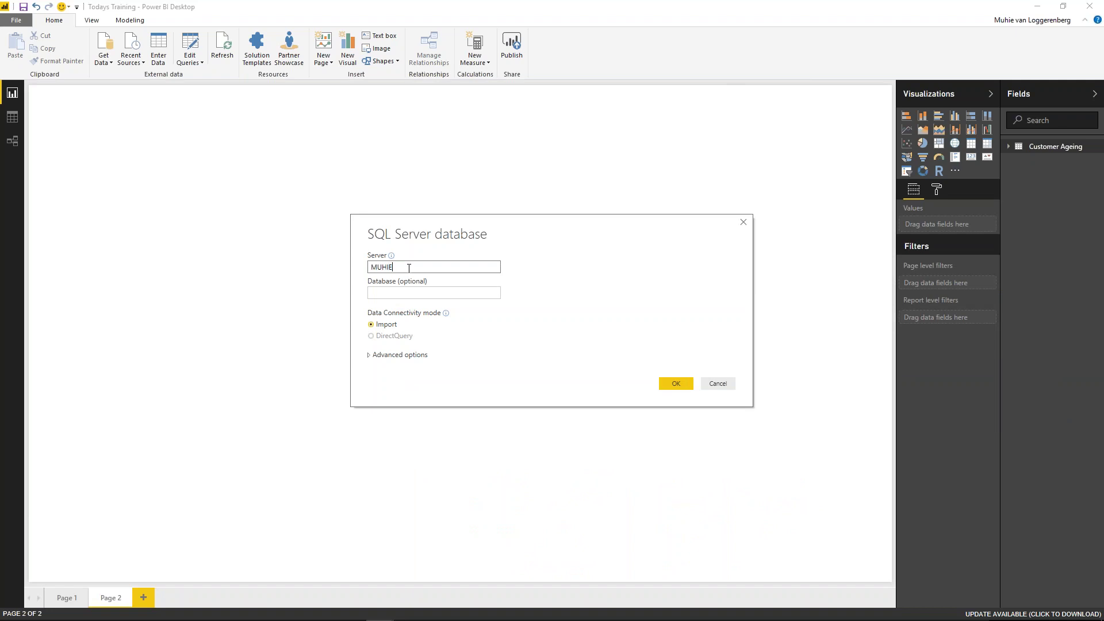
type("\\MUHIE")
key("Tab")
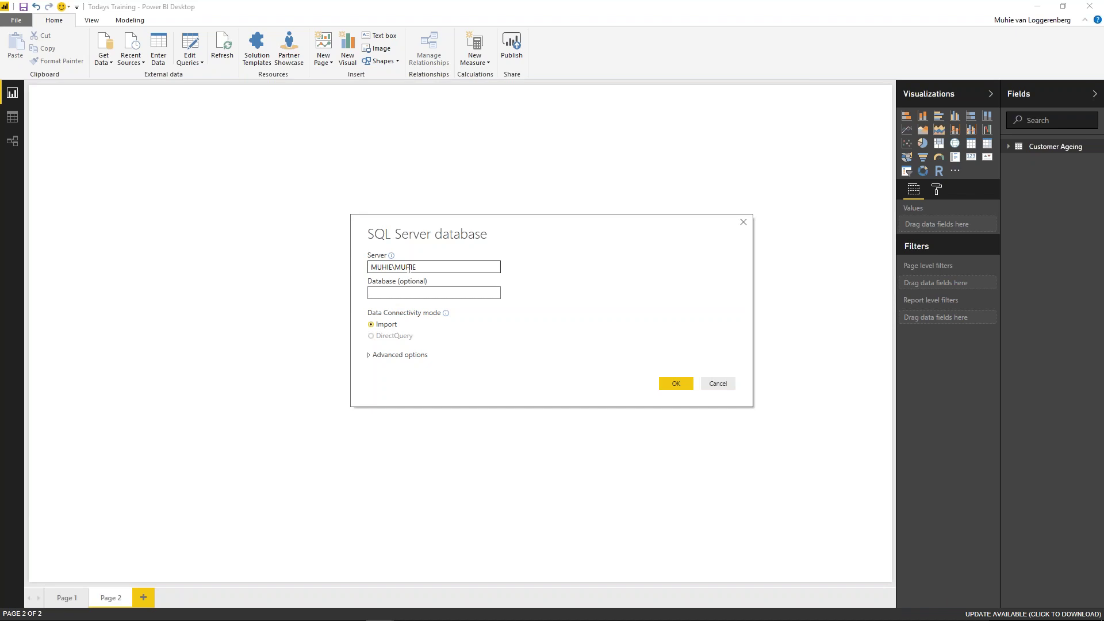
type("Bitco")
left_click(678, 385)
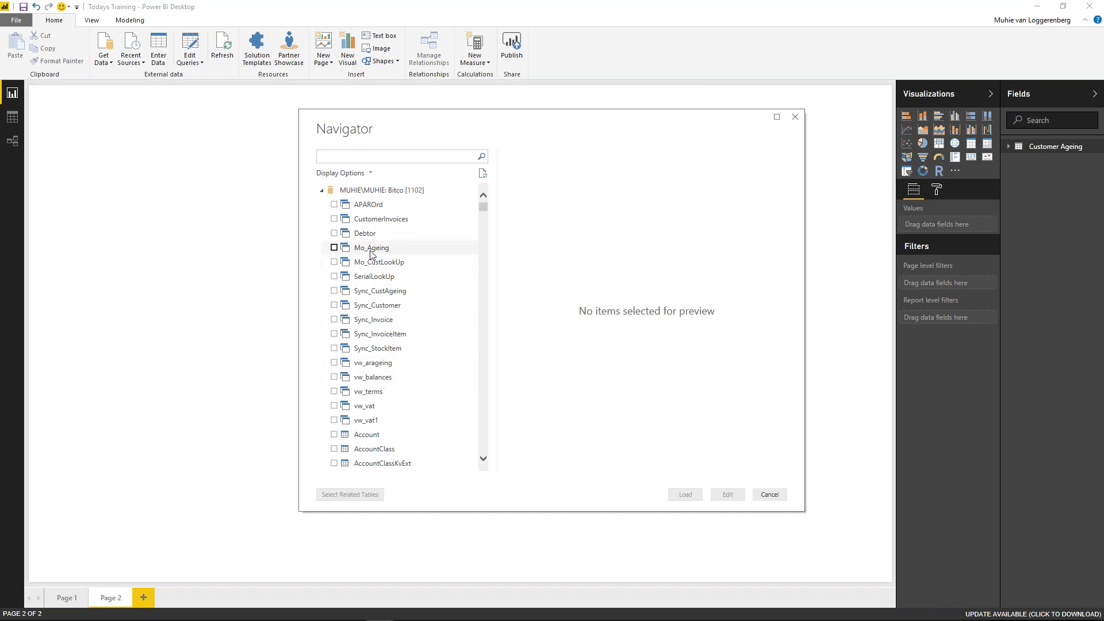
Step: Preview the Mo_Ageing view from the Bitco database and load it into the report
left_click(334, 249)
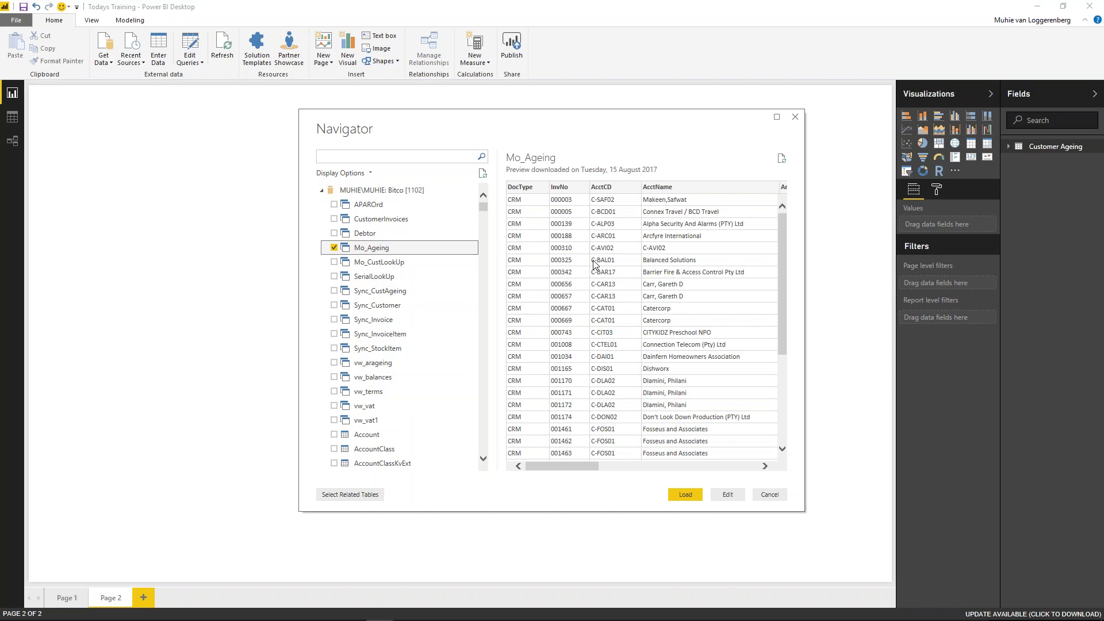
left_click_drag(568, 470, 530, 539)
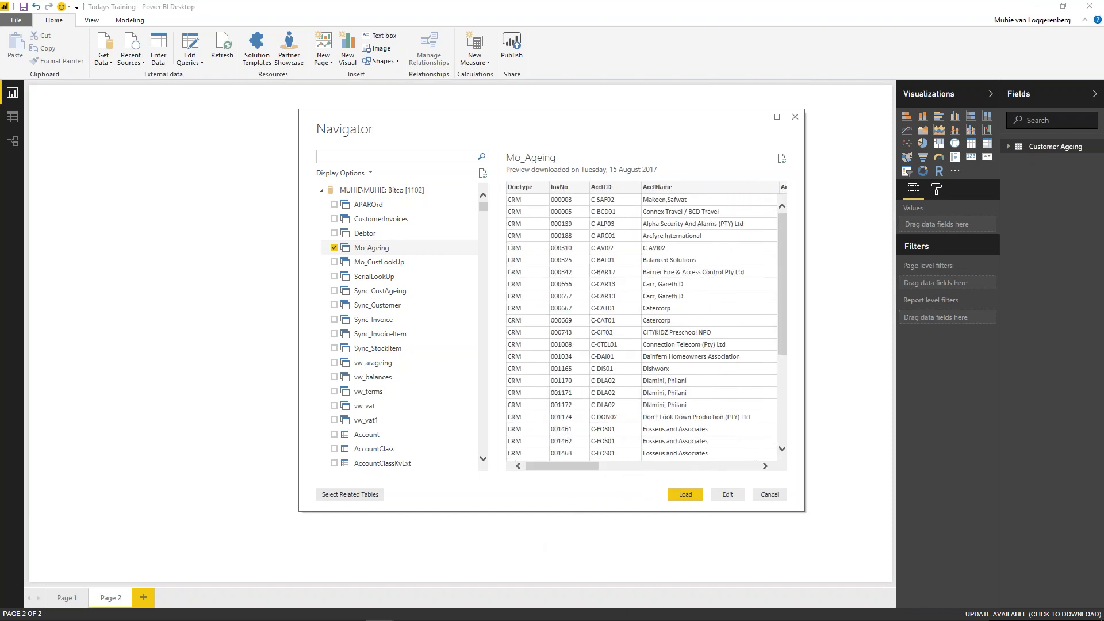
left_click(681, 496)
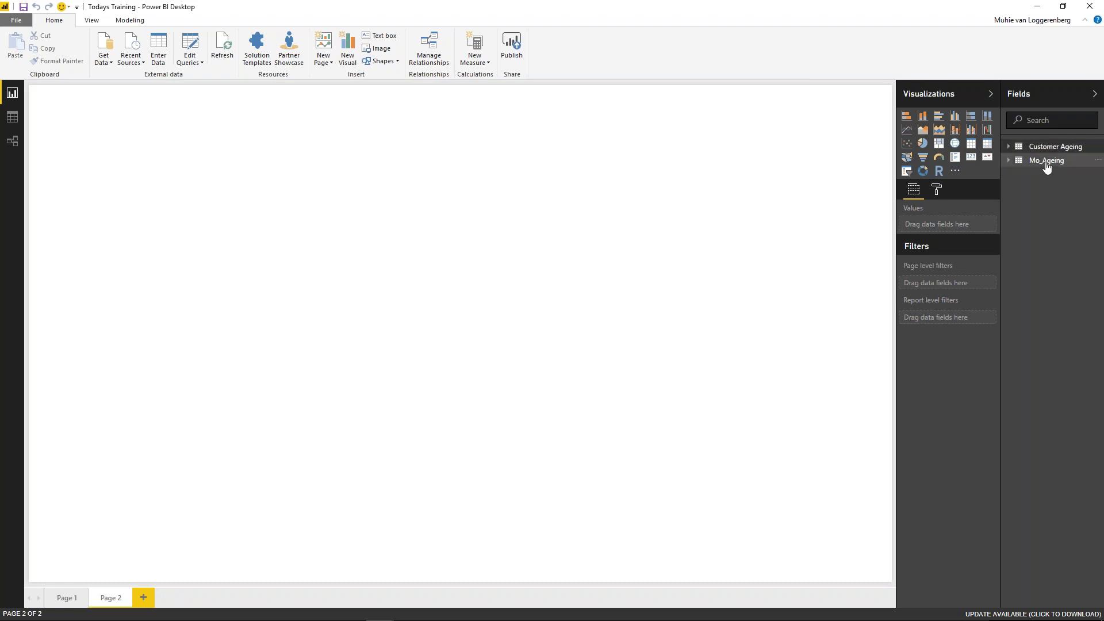
Step: Review the Mo_Ageing fields and its query columns in the Query Editor, refreshing the data preview
left_click(1044, 164)
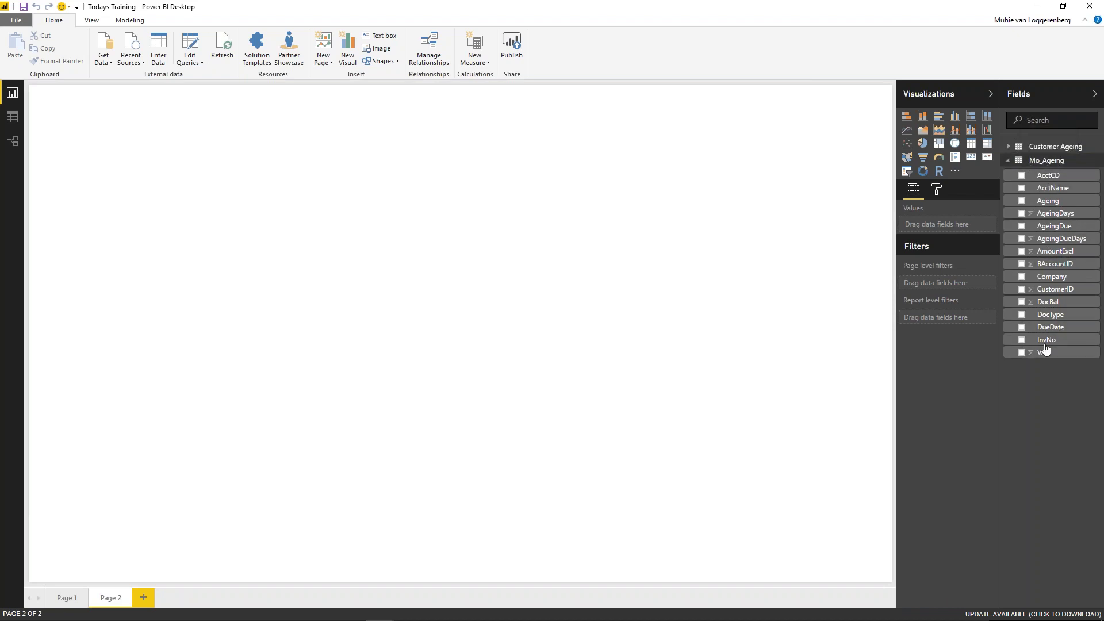
left_click(1098, 162)
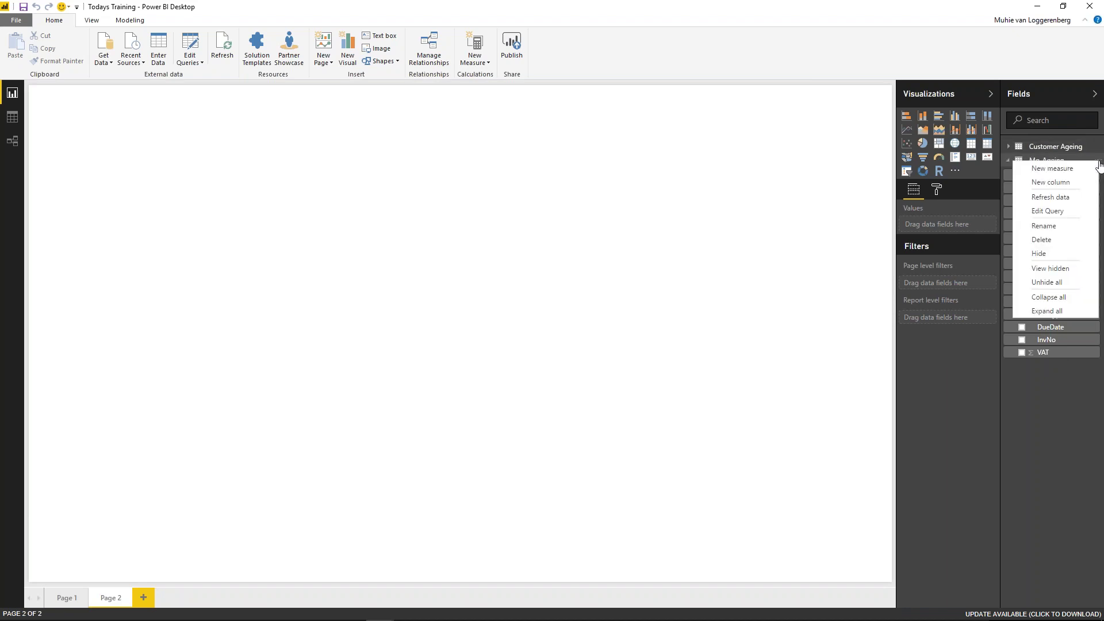
left_click(1075, 214)
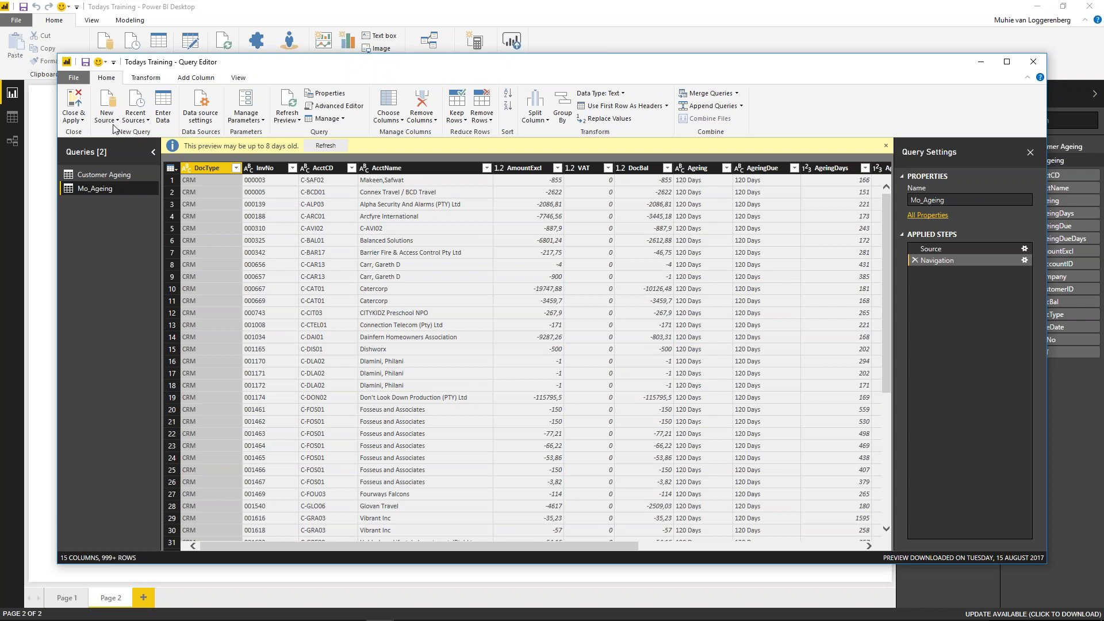
left_click_drag(494, 546, 805, 572)
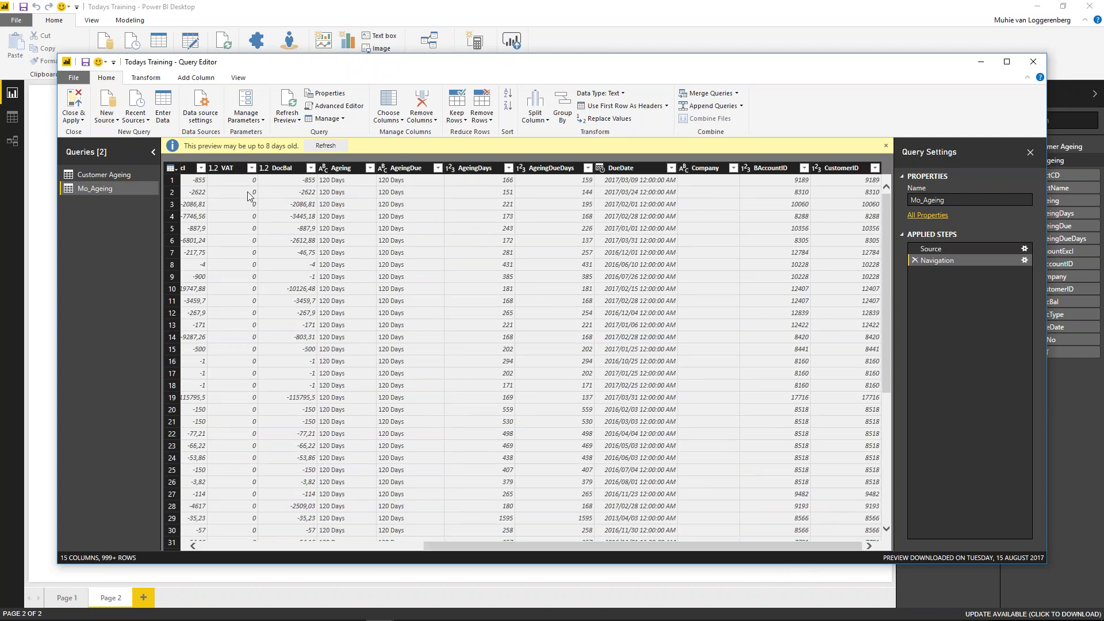
left_click(336, 148)
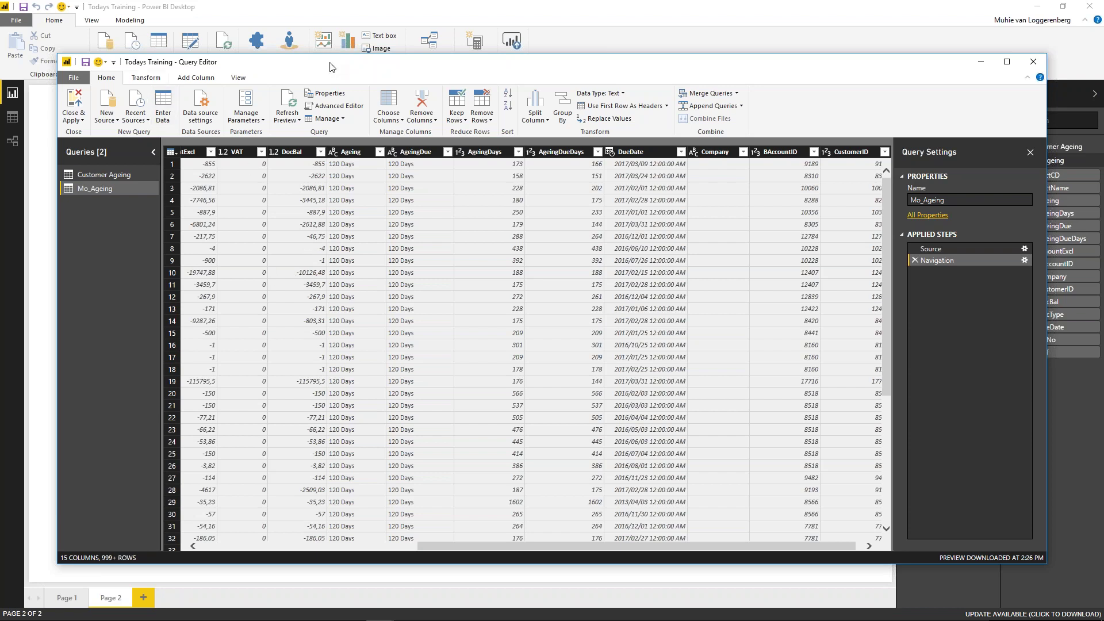
left_click(1033, 65)
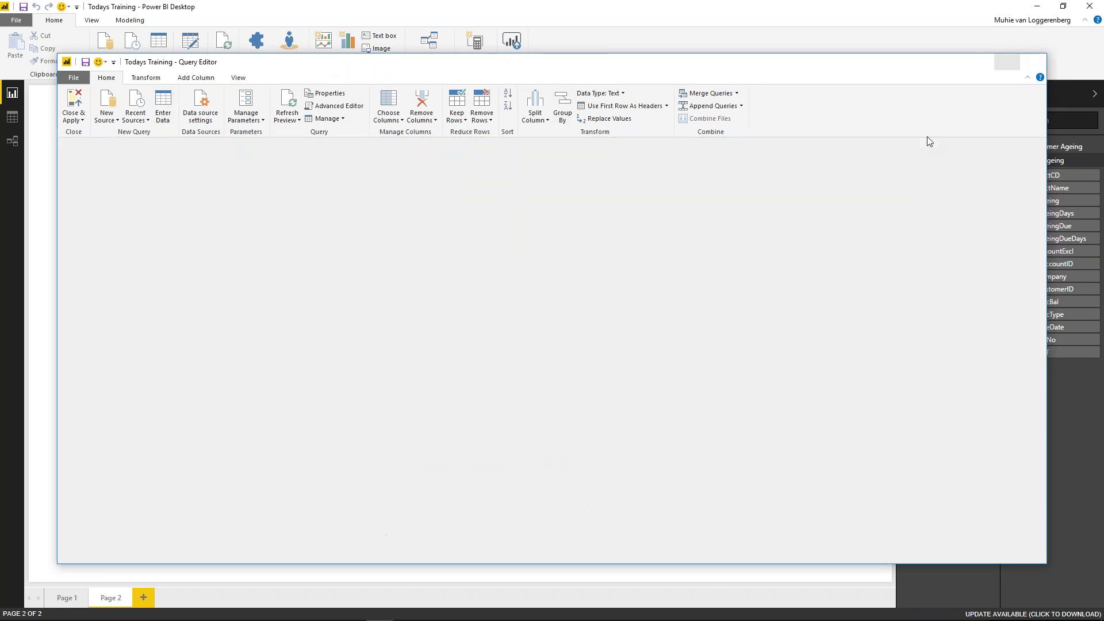
Step: Open the previously saved "Test 1" Power BI report file
left_click(16, 22)
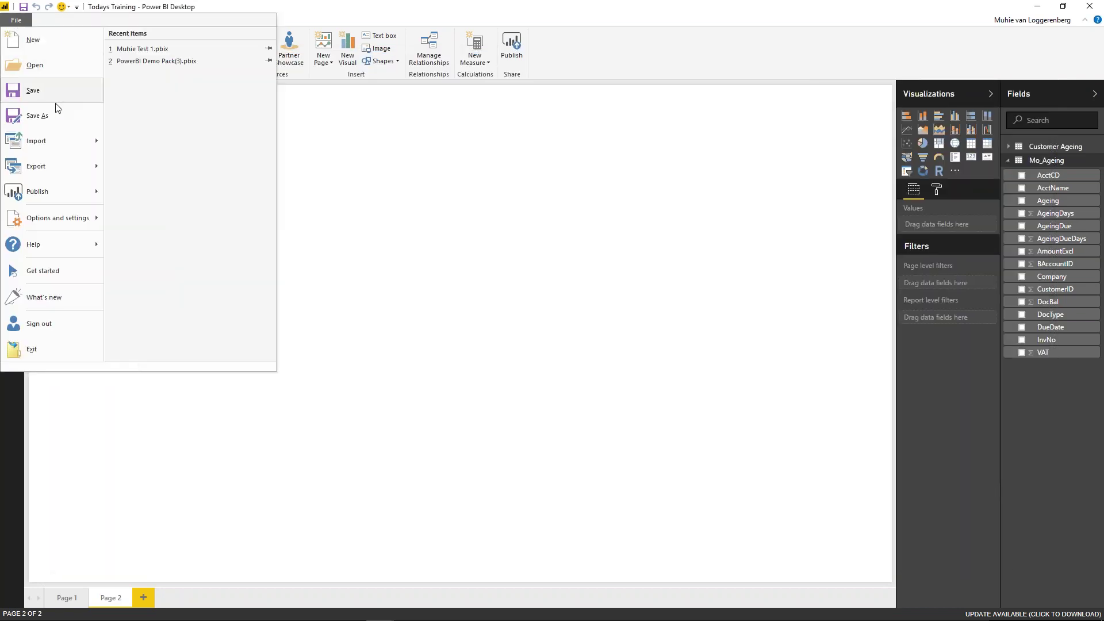
left_click(34, 65)
left_click(361, 159)
double_click(361, 159)
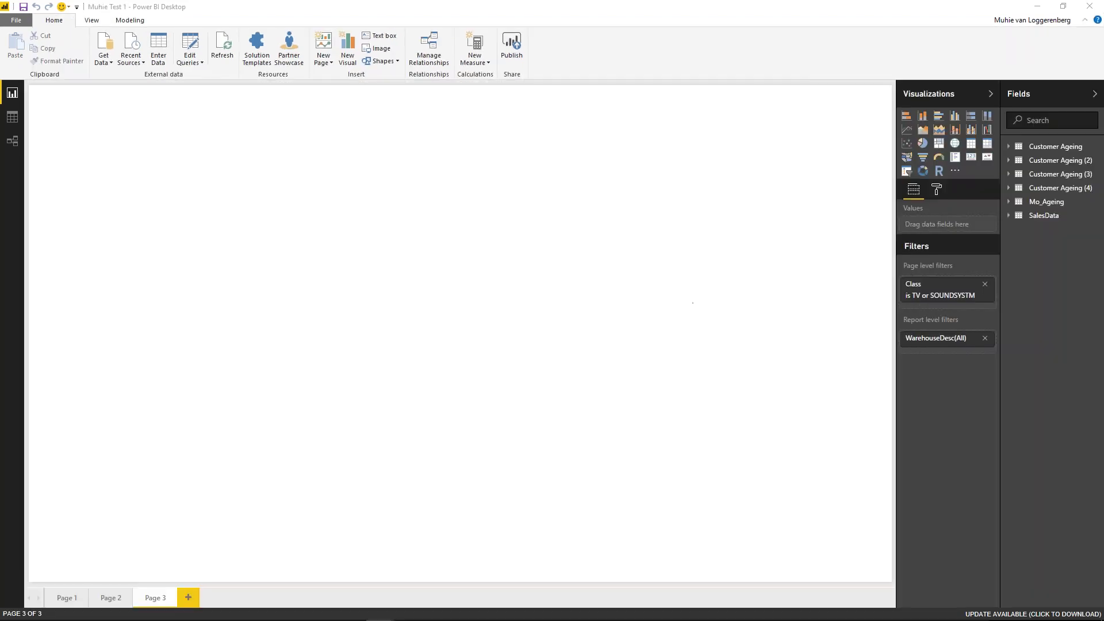
Step: Show Page 1 and inspect the fields behind the Palladium Company 1 table and the customer ageing table
left_click(61, 597)
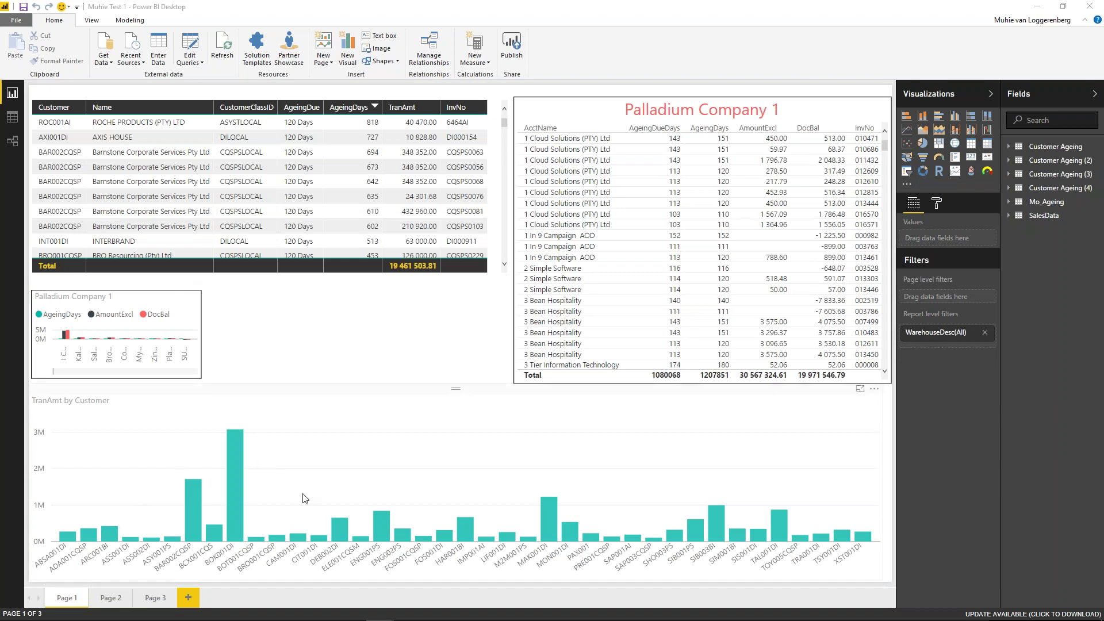
left_click(823, 221)
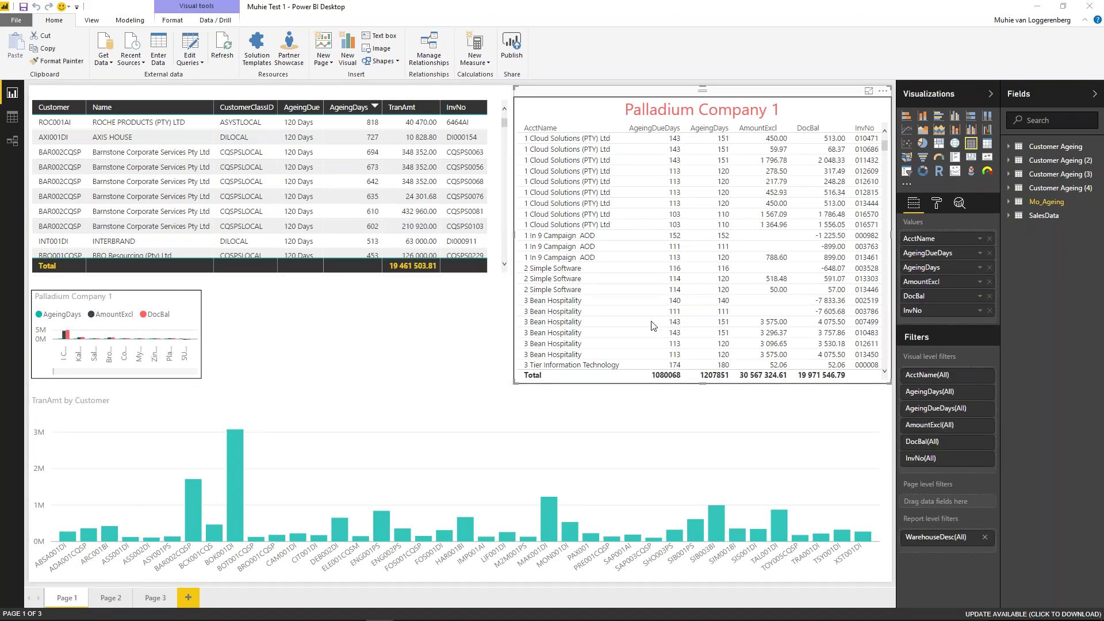
left_click(191, 233)
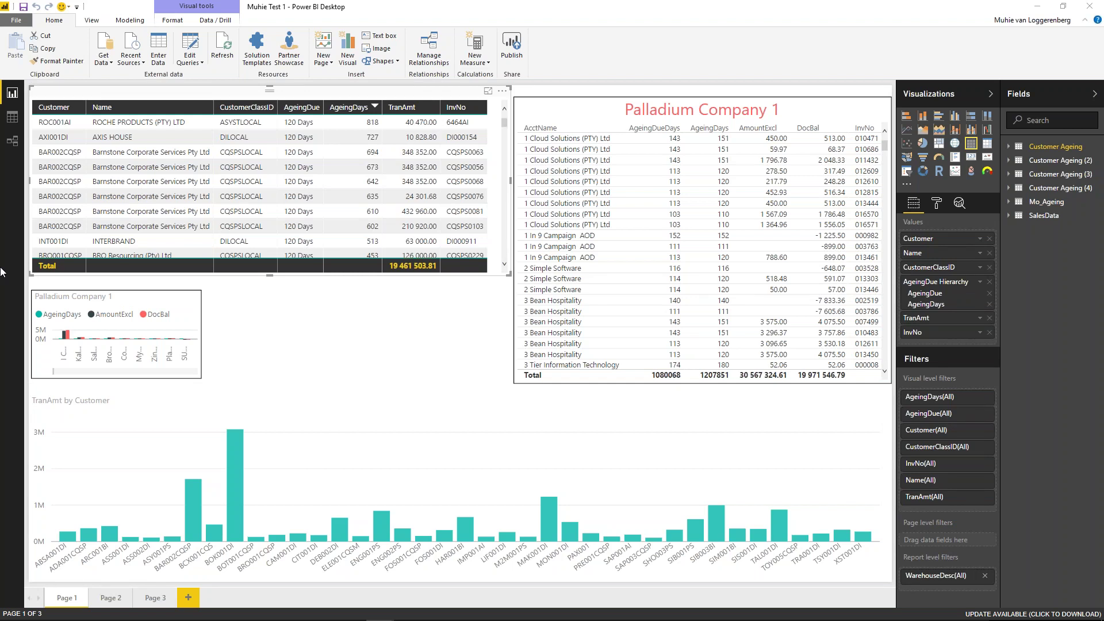
Step: Review the general formatting of the Palladium Company 1 table and try adjusting its text size
left_click(722, 110)
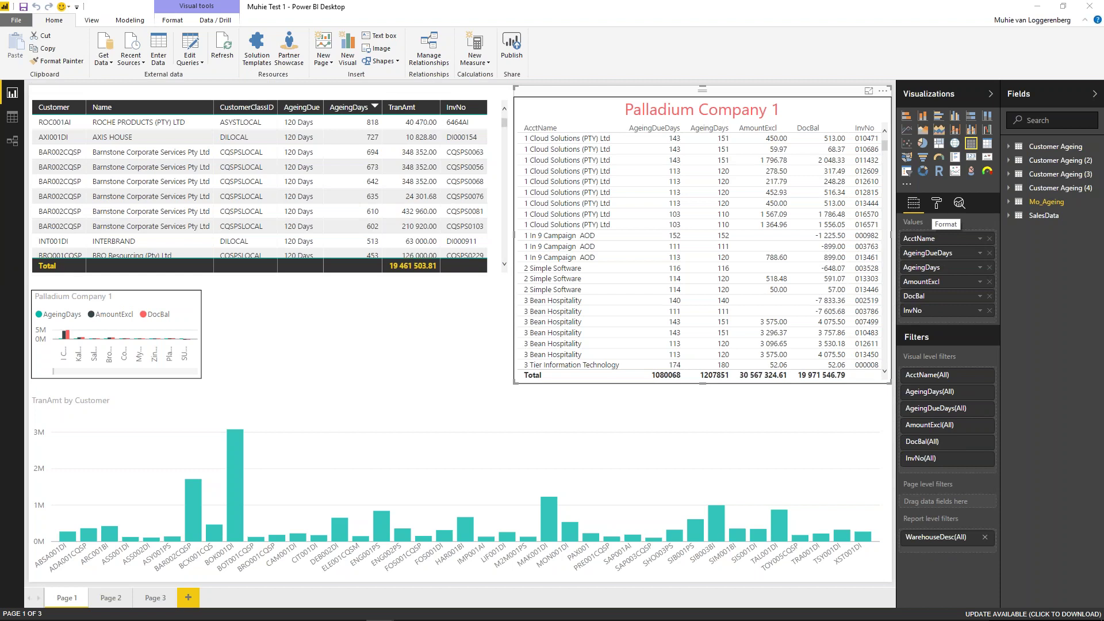
left_click(937, 203)
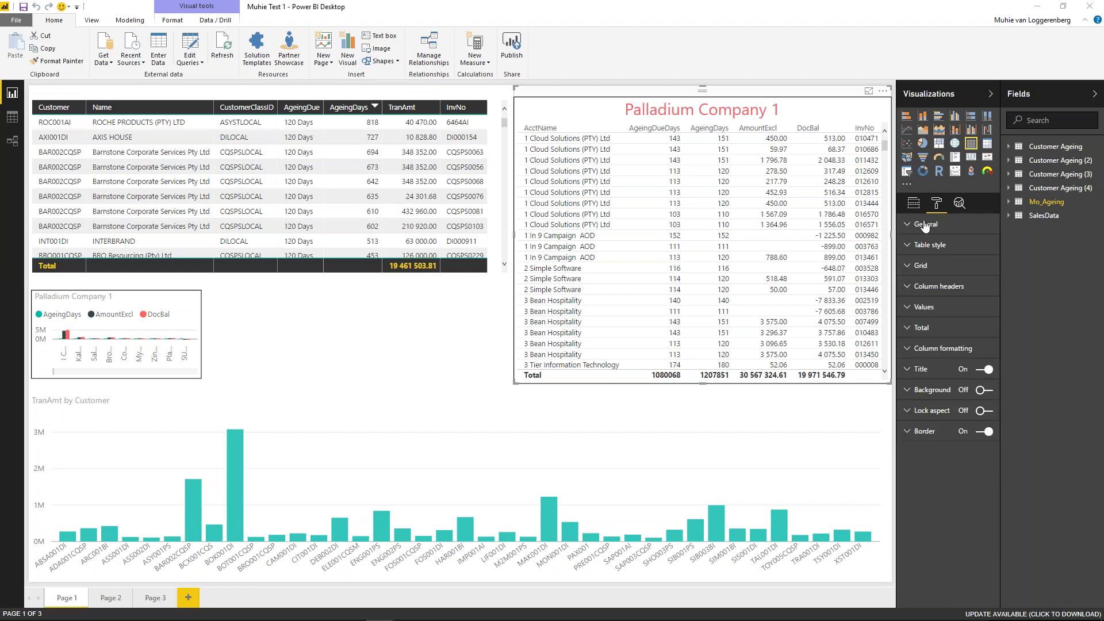
left_click(907, 226)
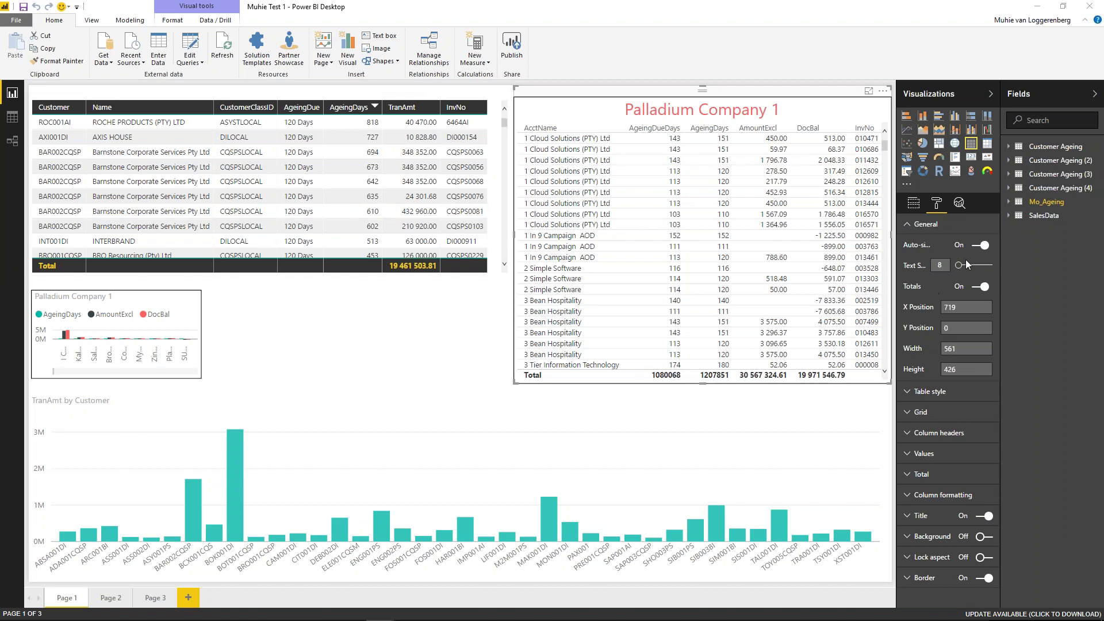
mouse_move(960, 269)
left_mouse_down()
mouse_move(977, 268)
mouse_move(950, 267)
left_mouse_up()
left_click(913, 226)
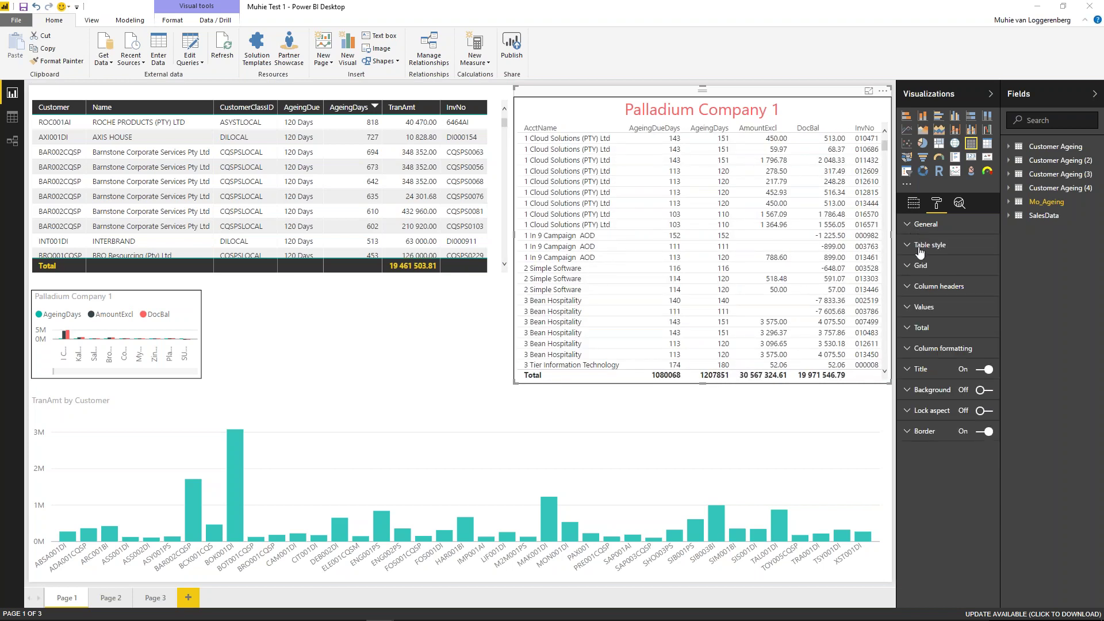
Step: Apply the Bold header table style to the Palladium Company 1 table
left_click(920, 246)
left_click(953, 266)
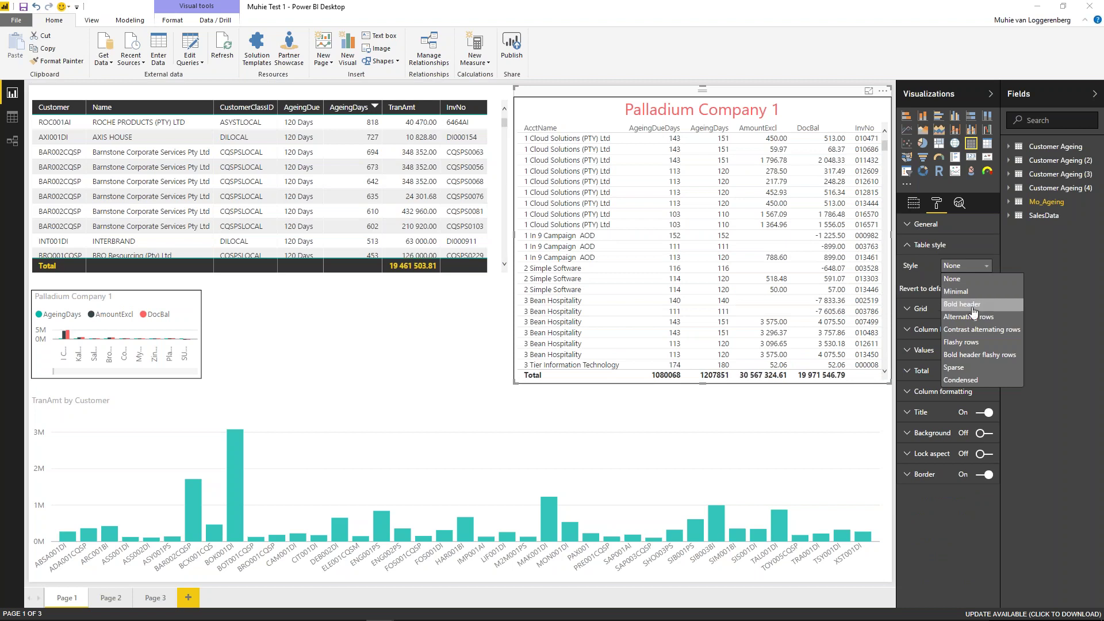
left_click(972, 306)
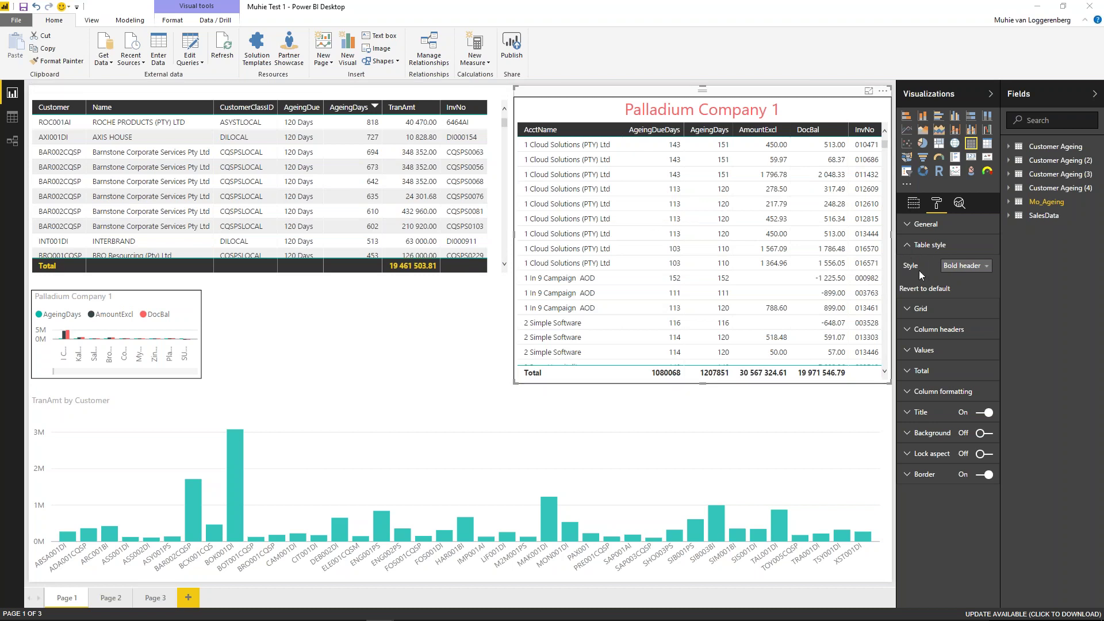
left_click(907, 245)
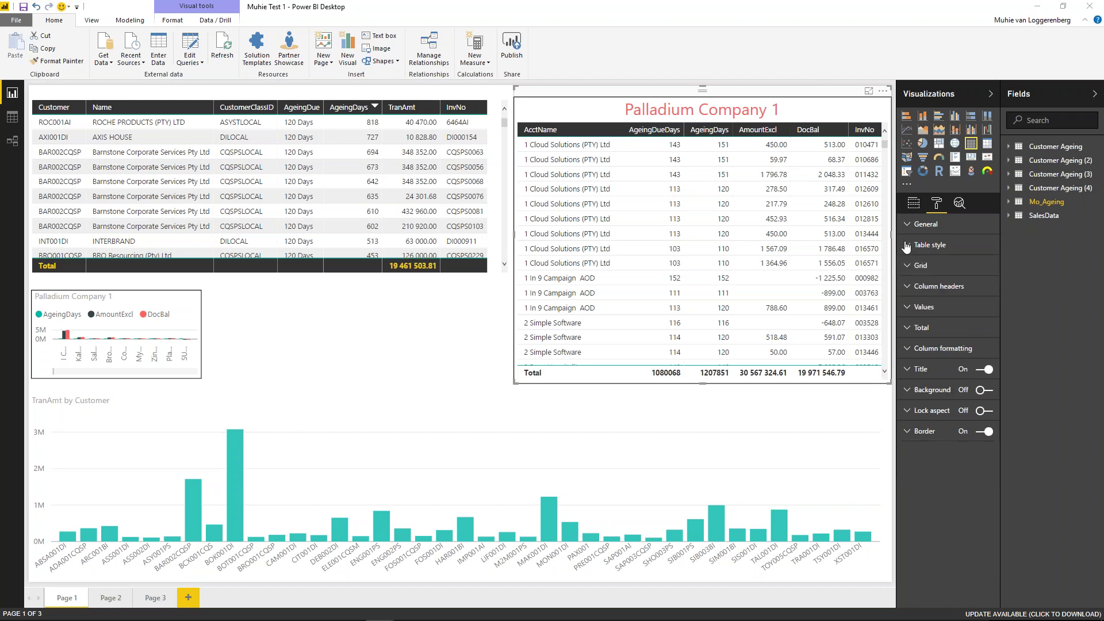
Step: Set the horizontal grid color of the Palladium Company 1 table to yellow
left_click(908, 269)
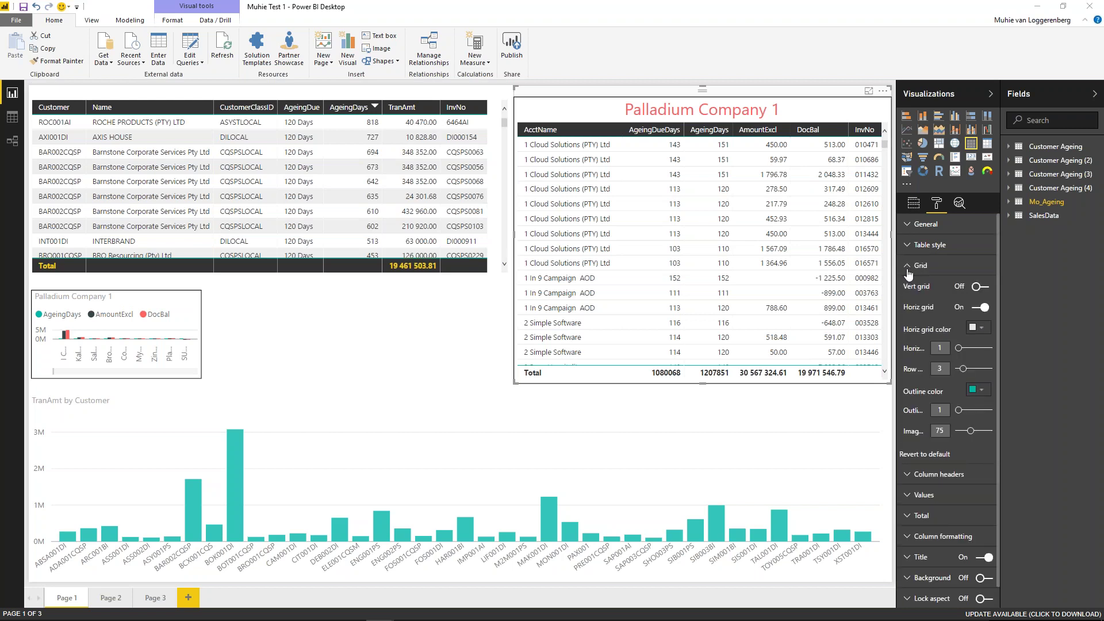
left_click(975, 289)
left_click(981, 308)
left_click(974, 329)
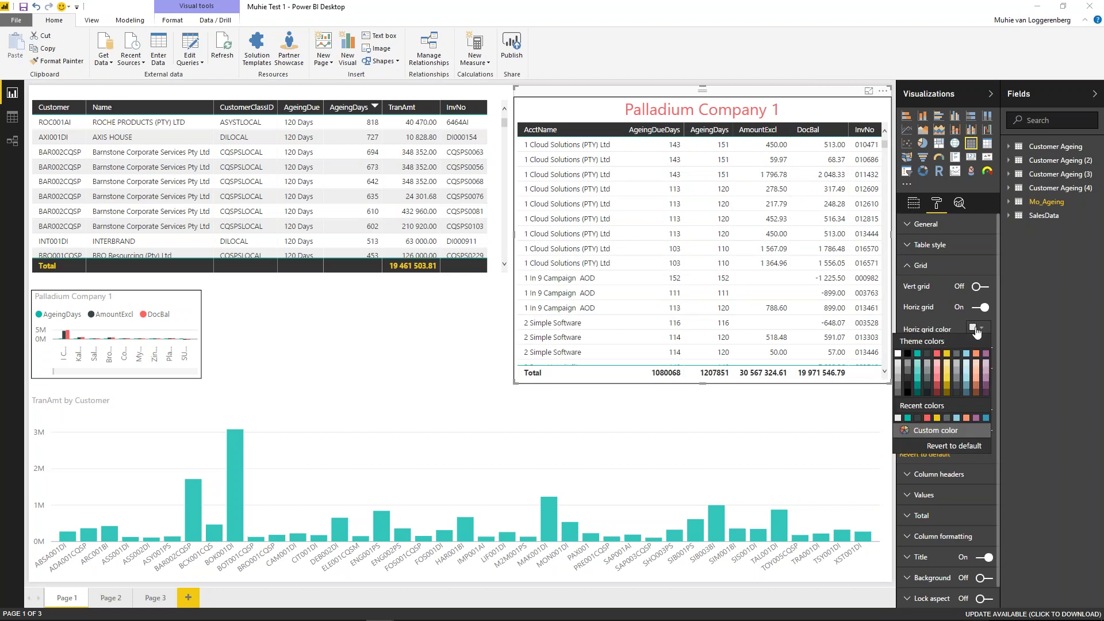
left_click(947, 355)
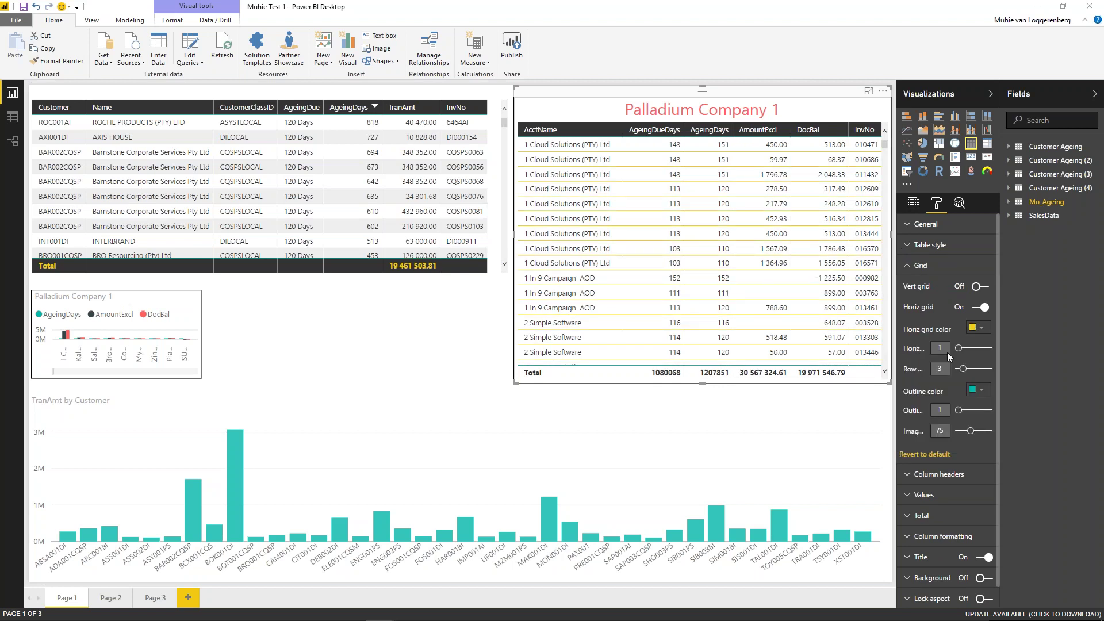
Step: Try a horizontal grid thickness of 8 on the Palladium Company 1 table, and return it to 1
left_click_drag(958, 350, 982, 347)
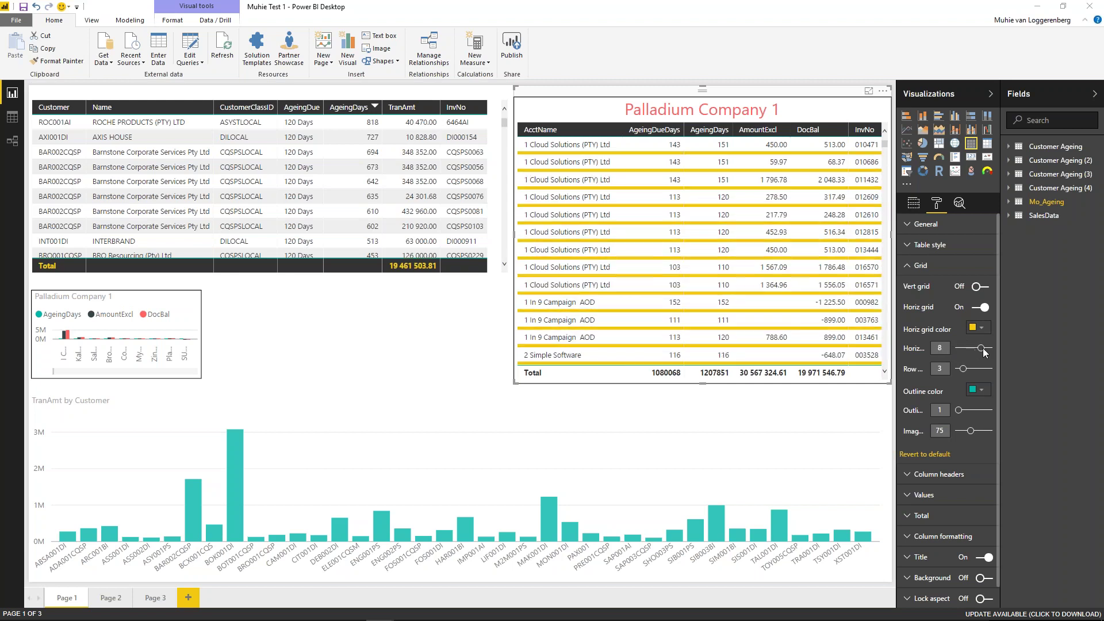
key("Left")
key("Left")
key("Left")
key("Left")
key("Left")
key("Left")
key("Left")
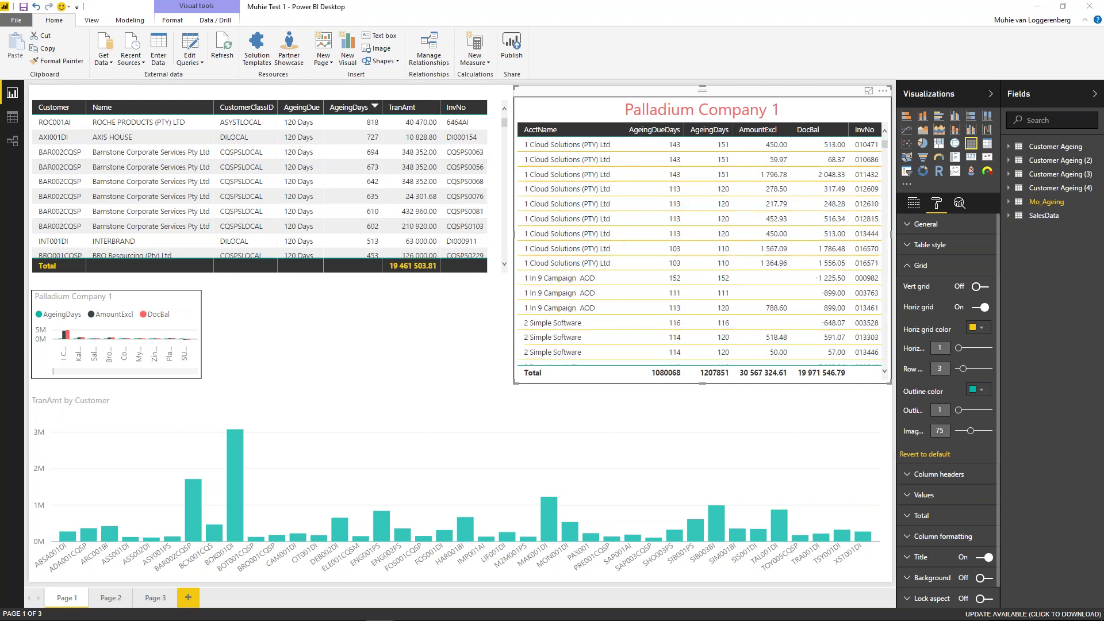
left_click(909, 268)
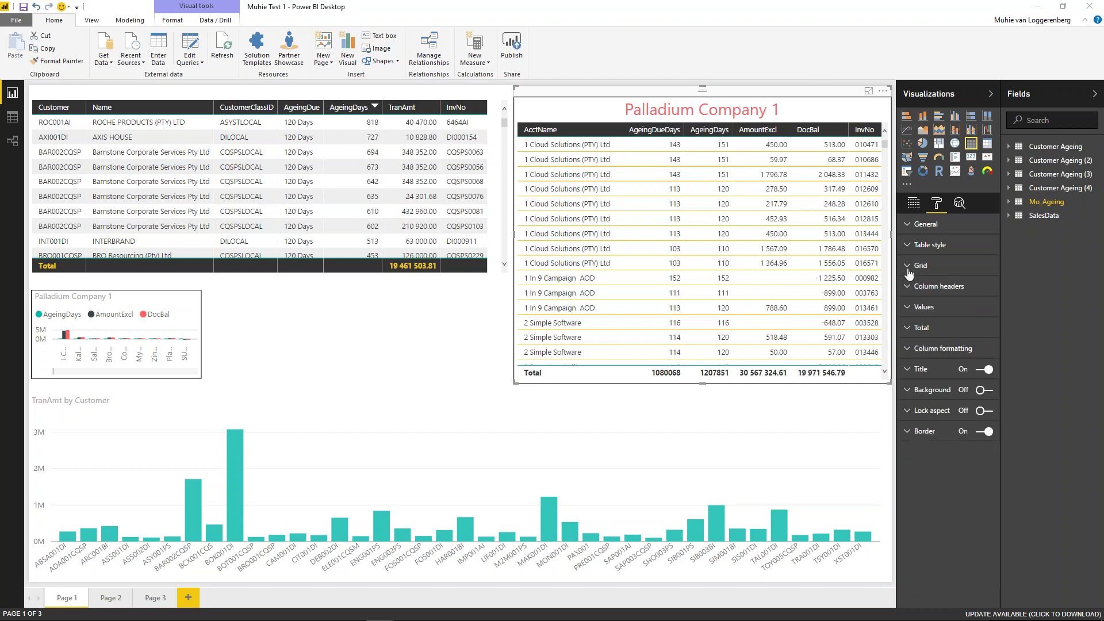
Step: Review the column header formatting and its font color choices for the Palladium Company 1 table
left_click(908, 287)
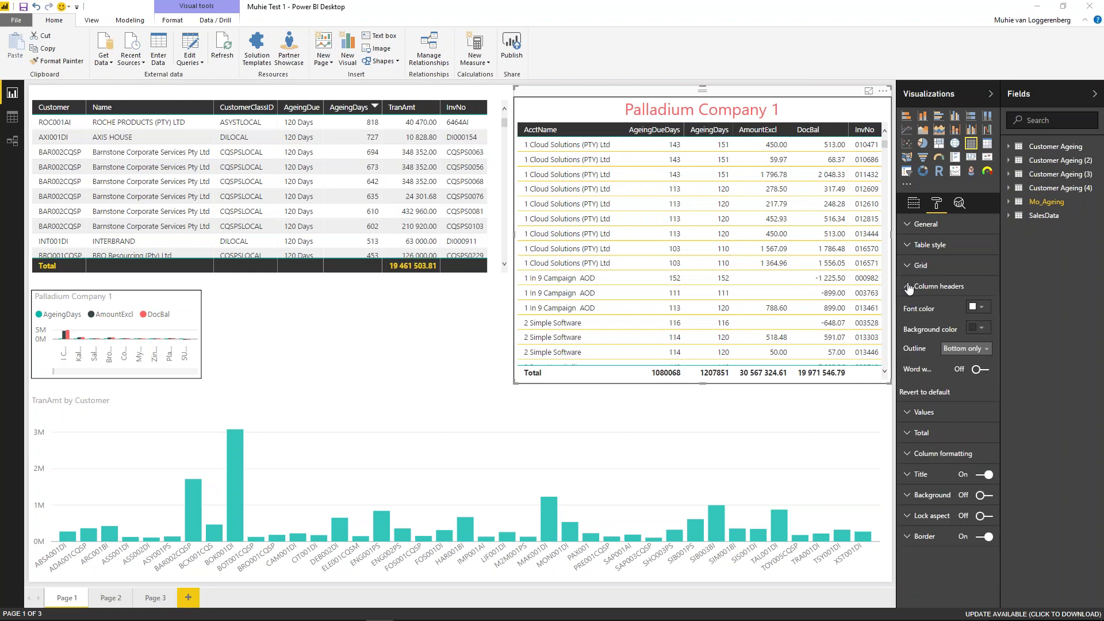
left_click(977, 309)
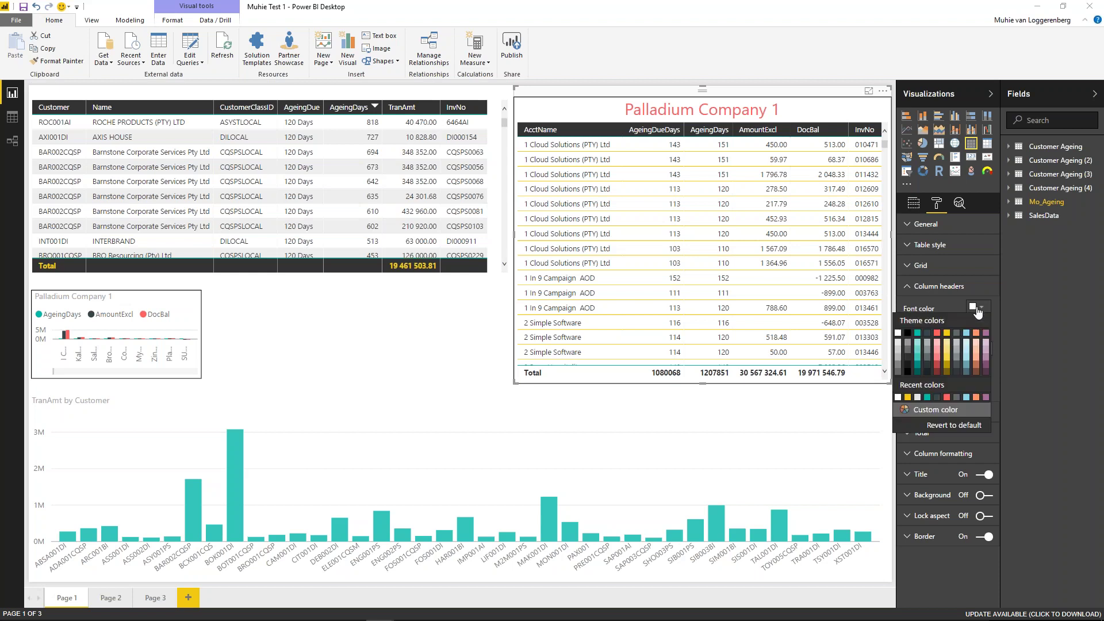
left_click(978, 309)
left_click(908, 287)
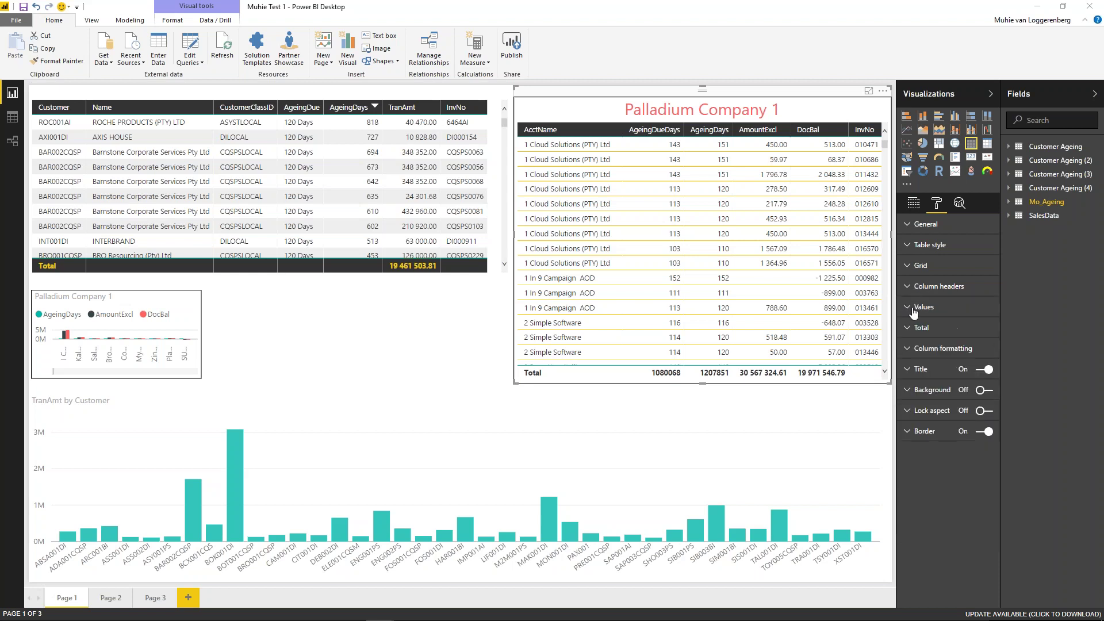
Step: Set the total row of the Palladium Company 1 table to a red font on a black background
left_click(908, 328)
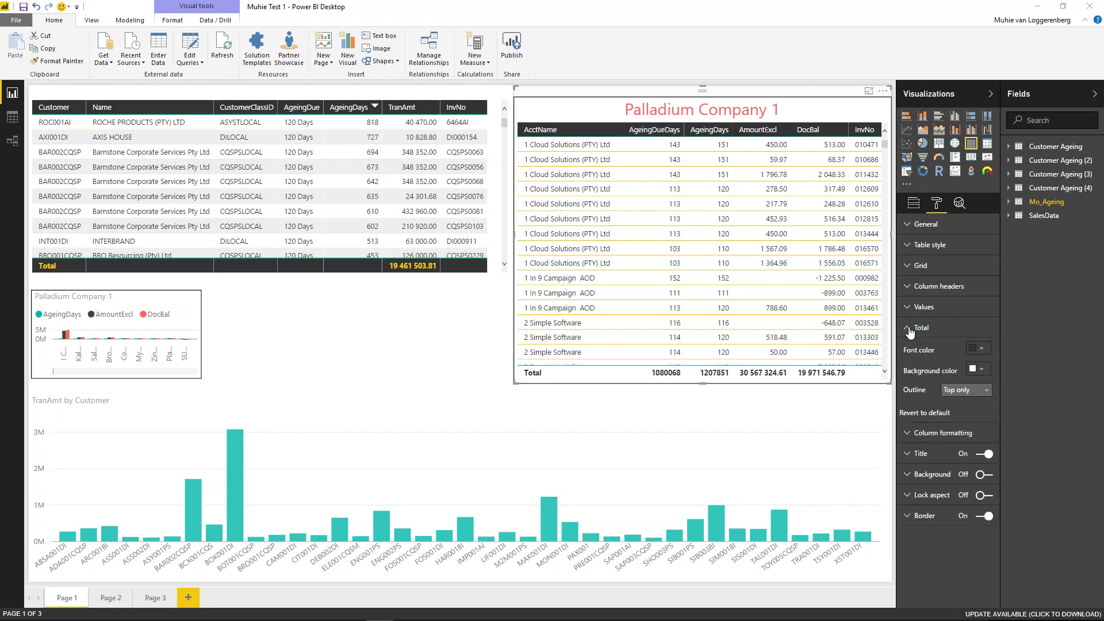
left_click(976, 352)
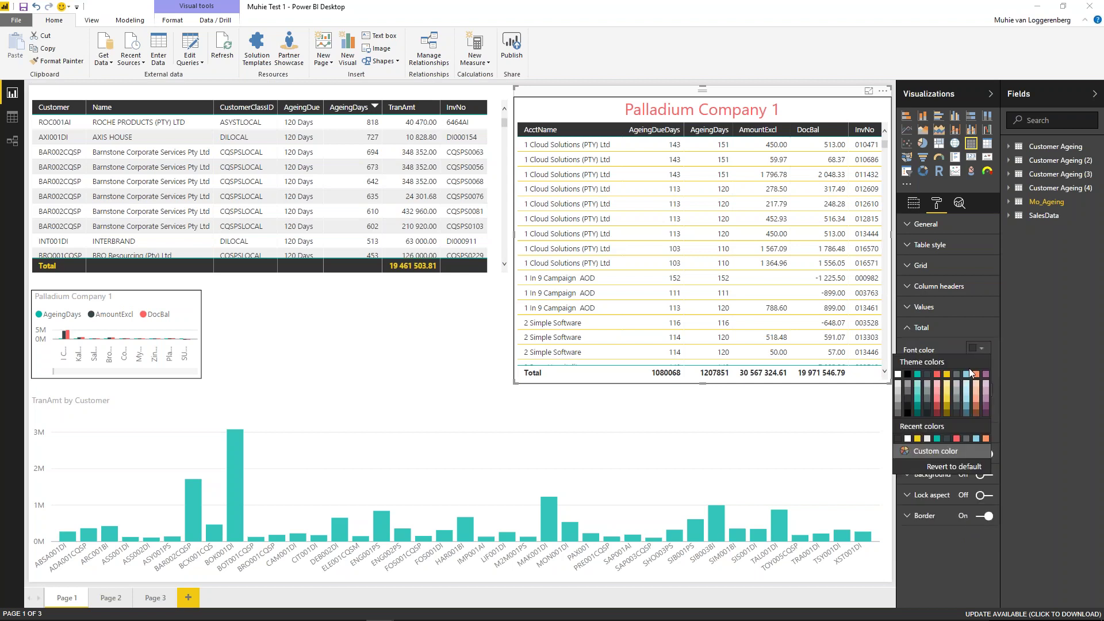
left_click(939, 382)
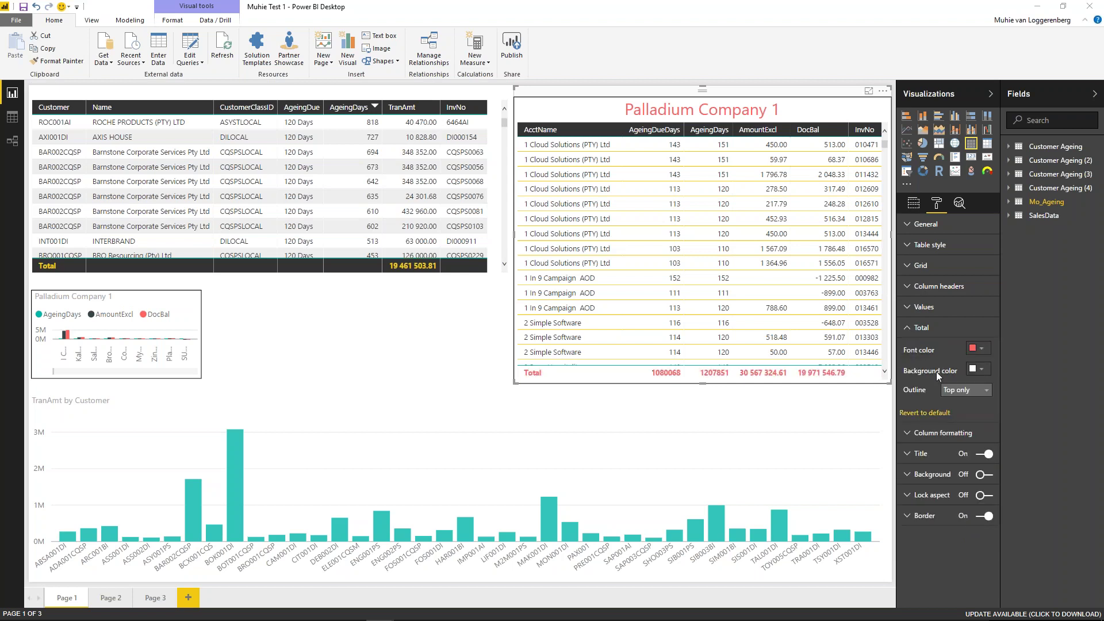
left_click(979, 369)
left_click(908, 395)
Step: Try the Left only outline on the Palladium Company 1 table's total row, and set the outline to None
left_click(979, 394)
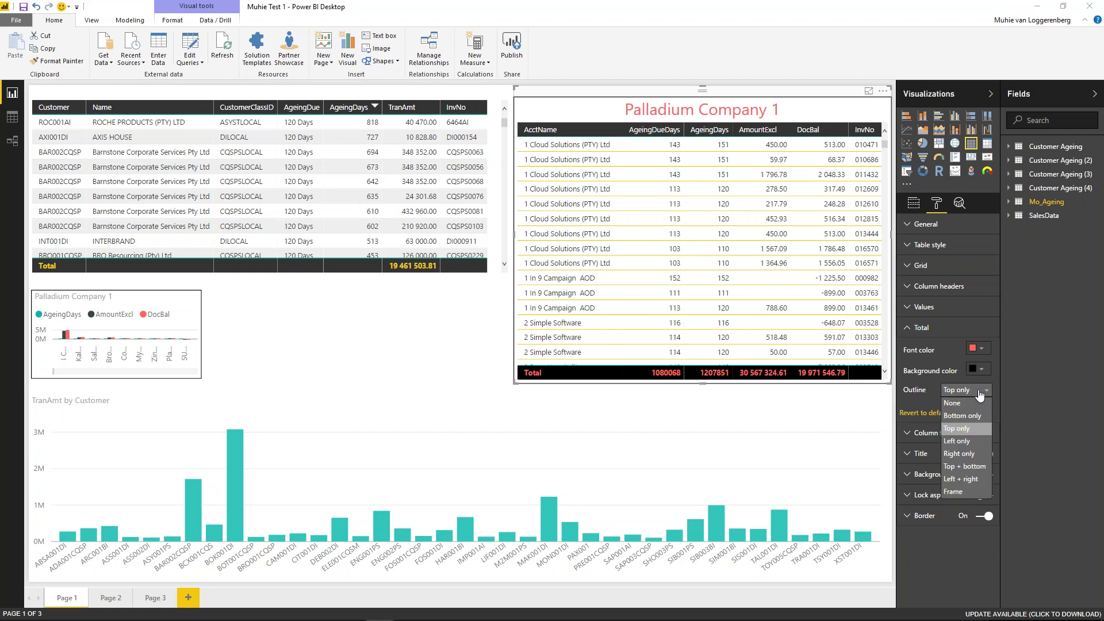
left_click(969, 442)
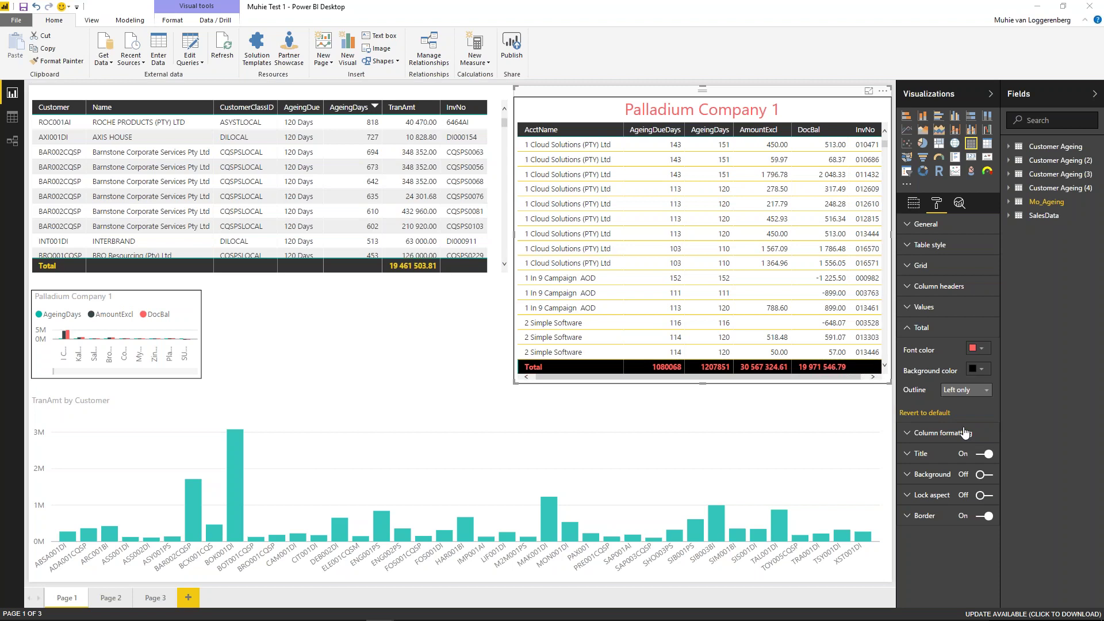
left_click(964, 395)
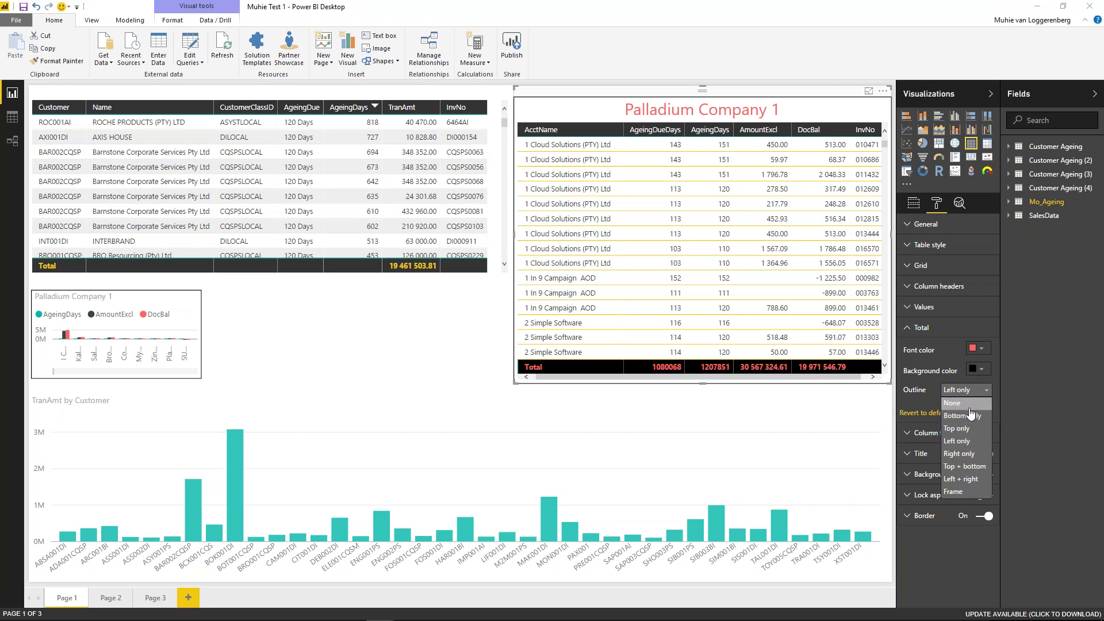
left_click(968, 403)
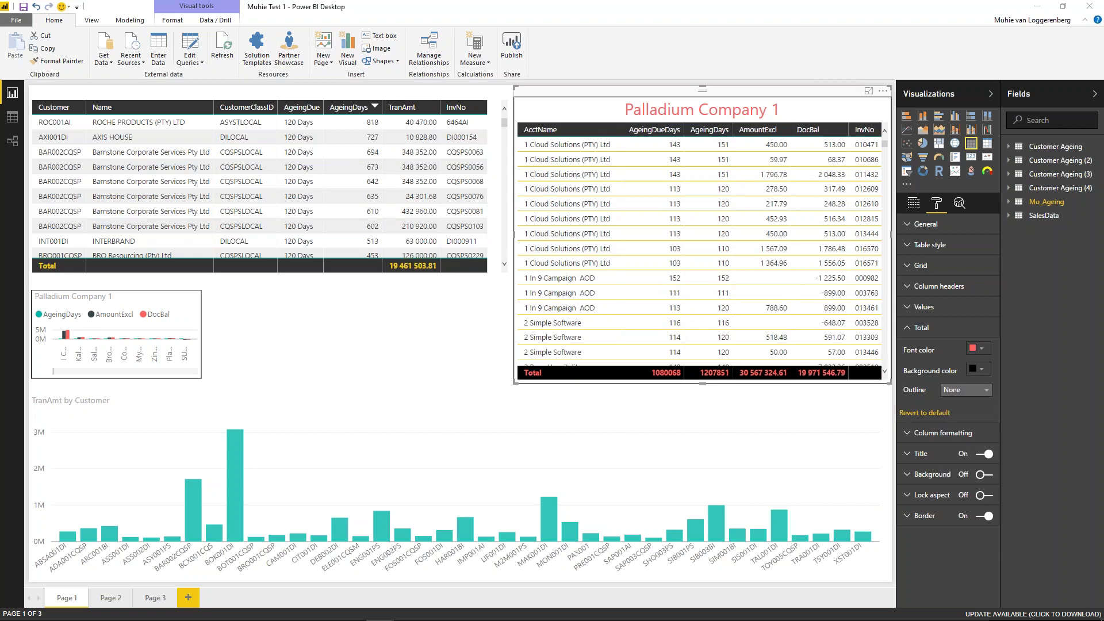
scroll(844, 340, "down", 10)
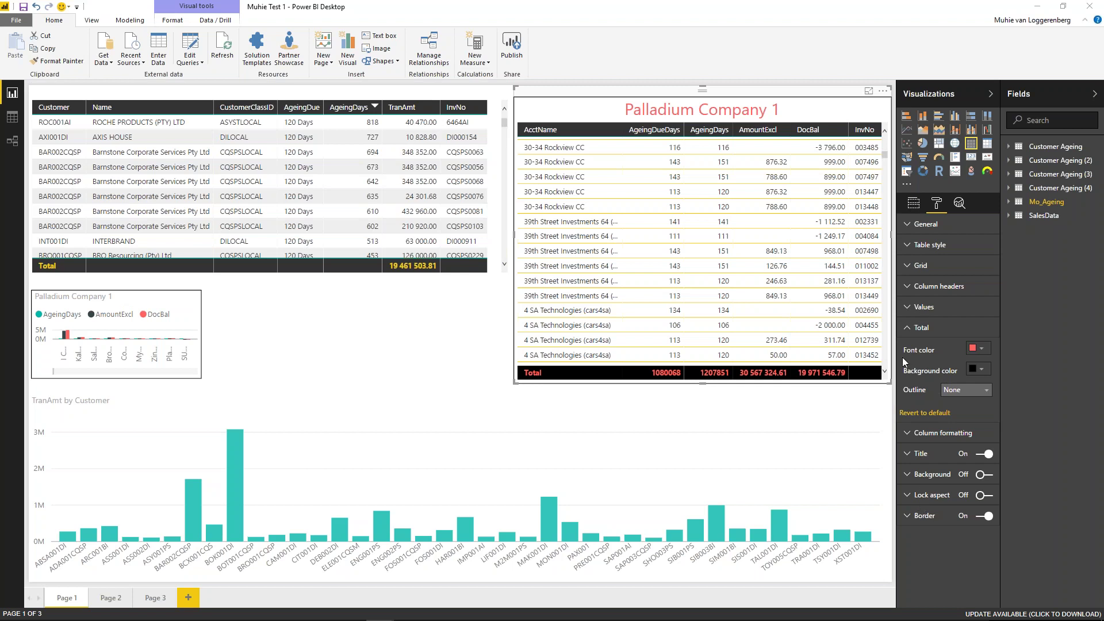
left_click(910, 331)
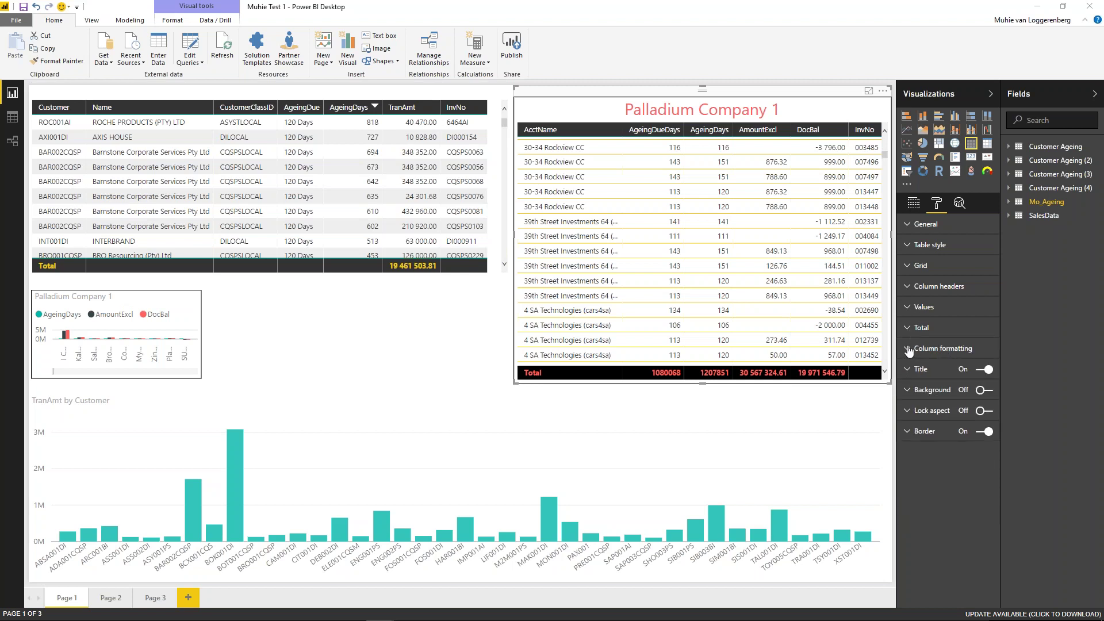
Step: Change the title of the Palladium Company 1 table to "Palladium Test Company"
left_click(909, 349)
left_click(908, 349)
left_click(908, 371)
left_click(909, 372)
left_click(909, 371)
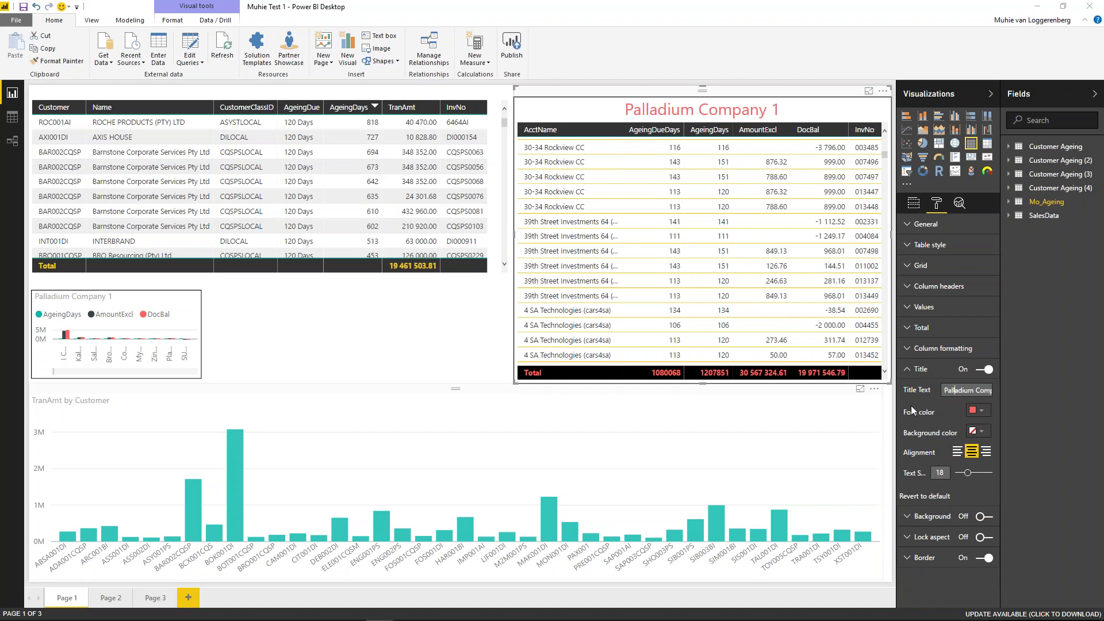
left_click_drag(976, 396, 1000, 393)
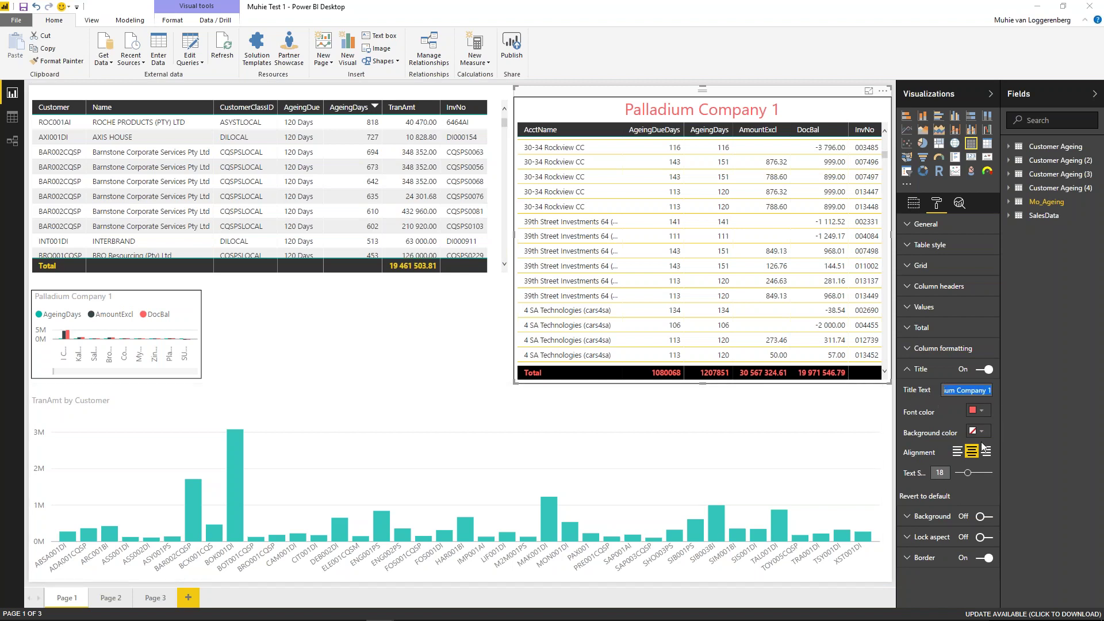
type("Pal")
type("la")
type("ladium")
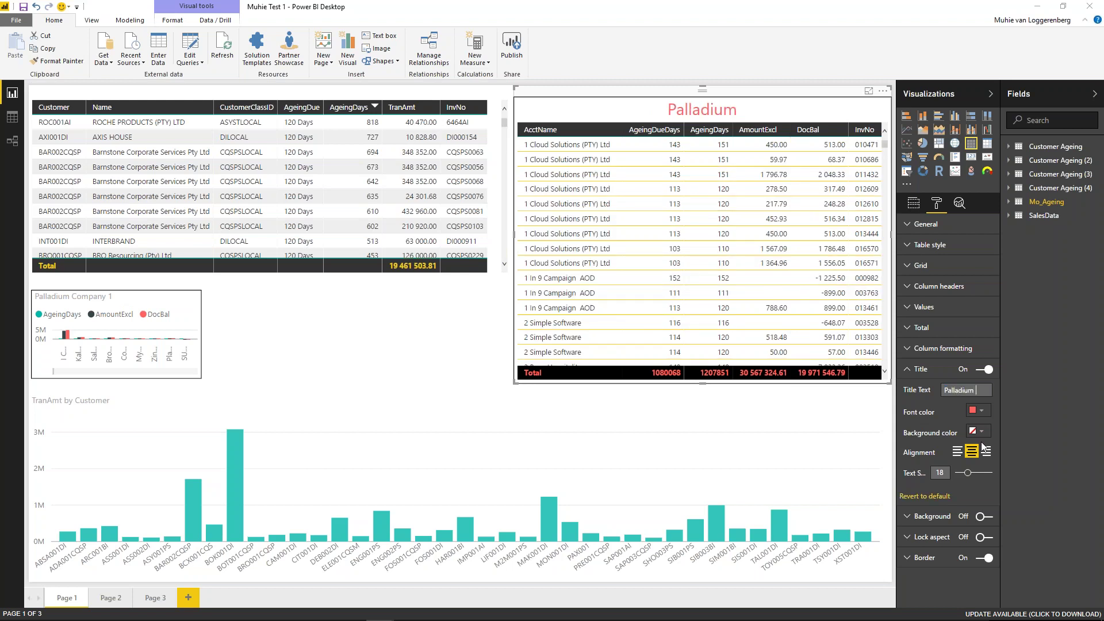
type(" Test Company")
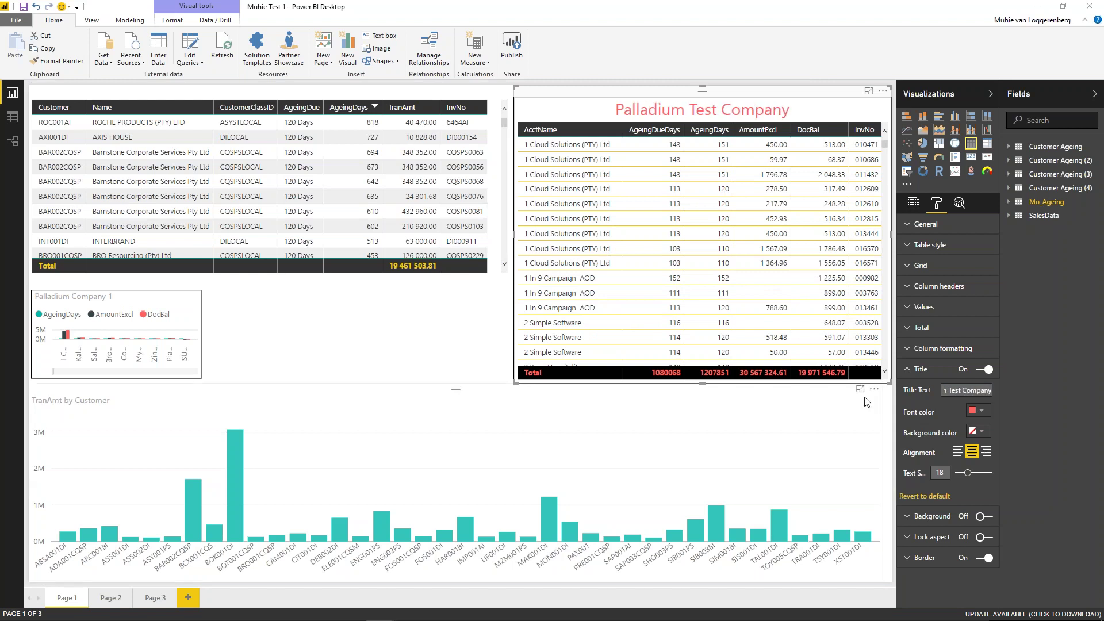
left_click(467, 332)
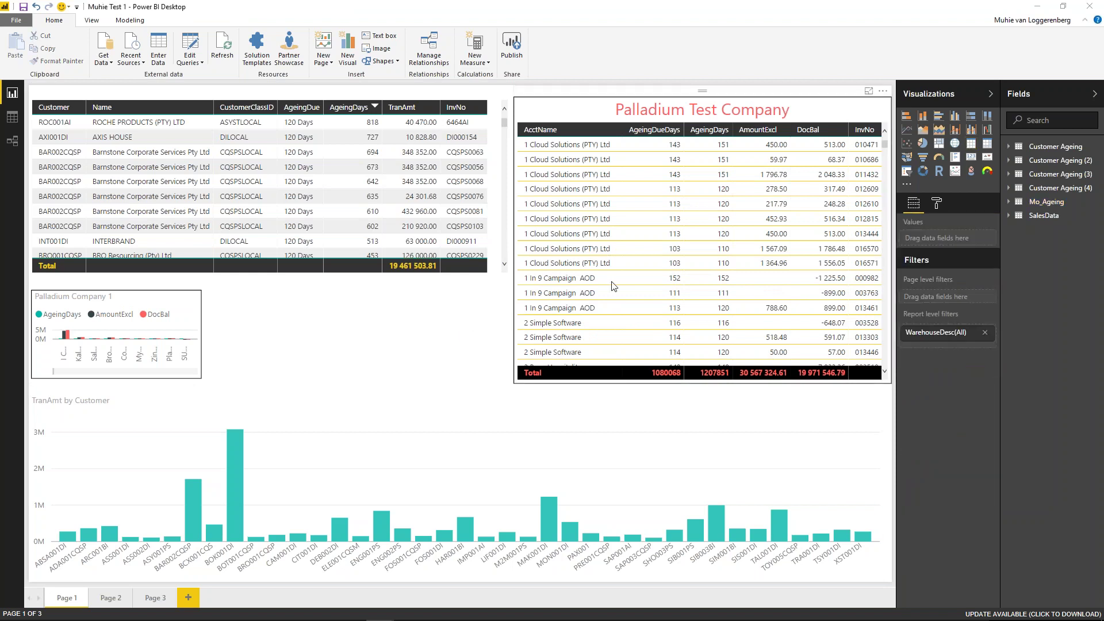
Step: Turn on the title of the customer ageing table and set its text to "Palladium Test Company 2"
left_click(396, 118)
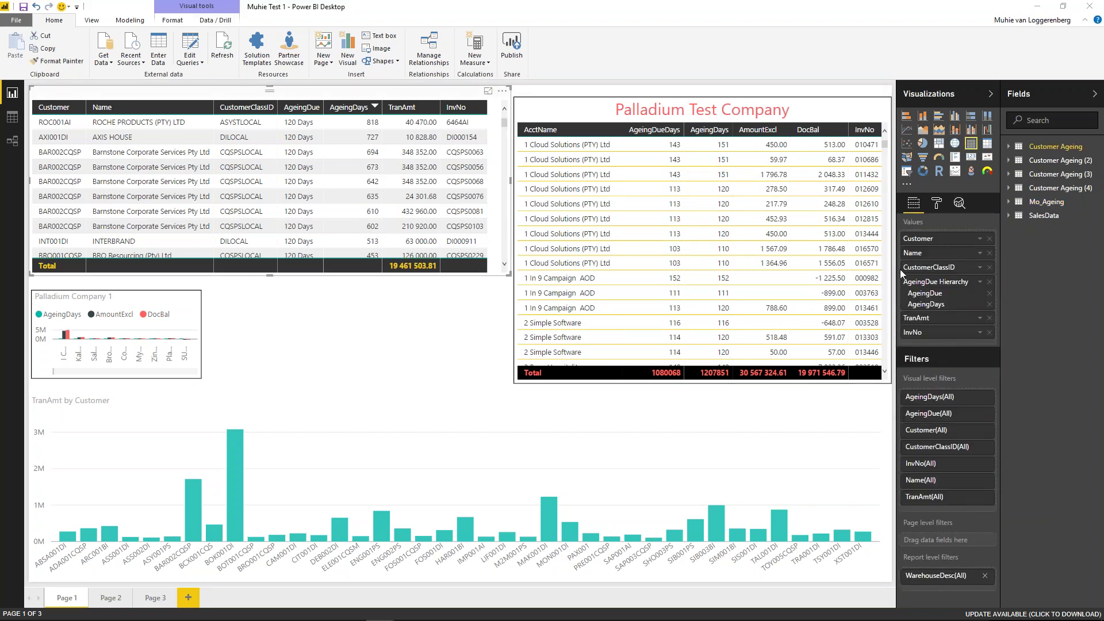
left_click(936, 202)
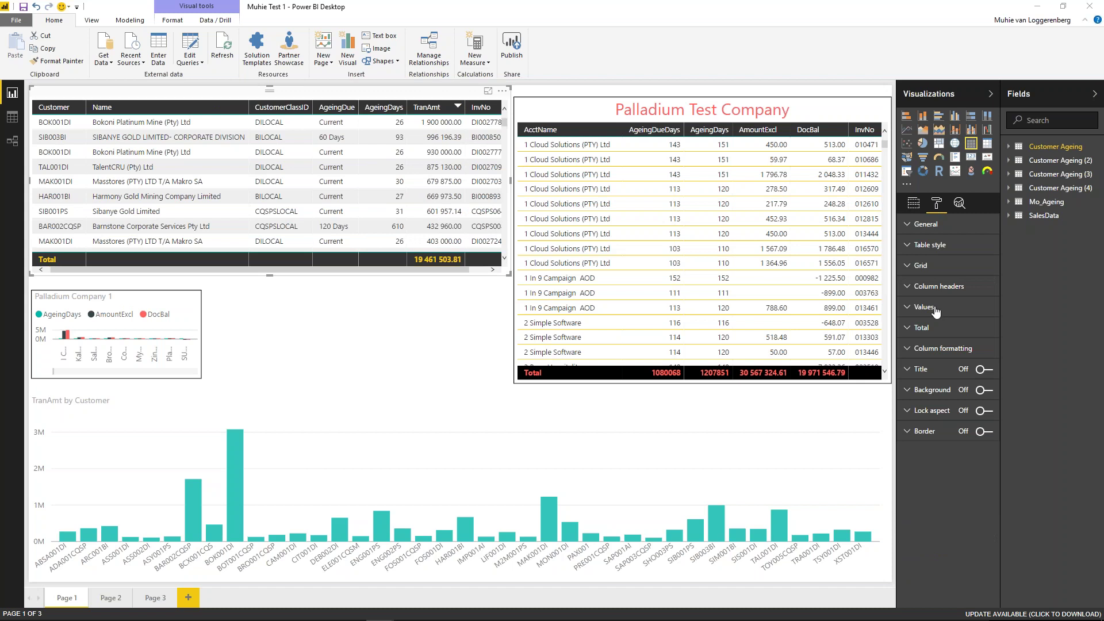
left_click(920, 369)
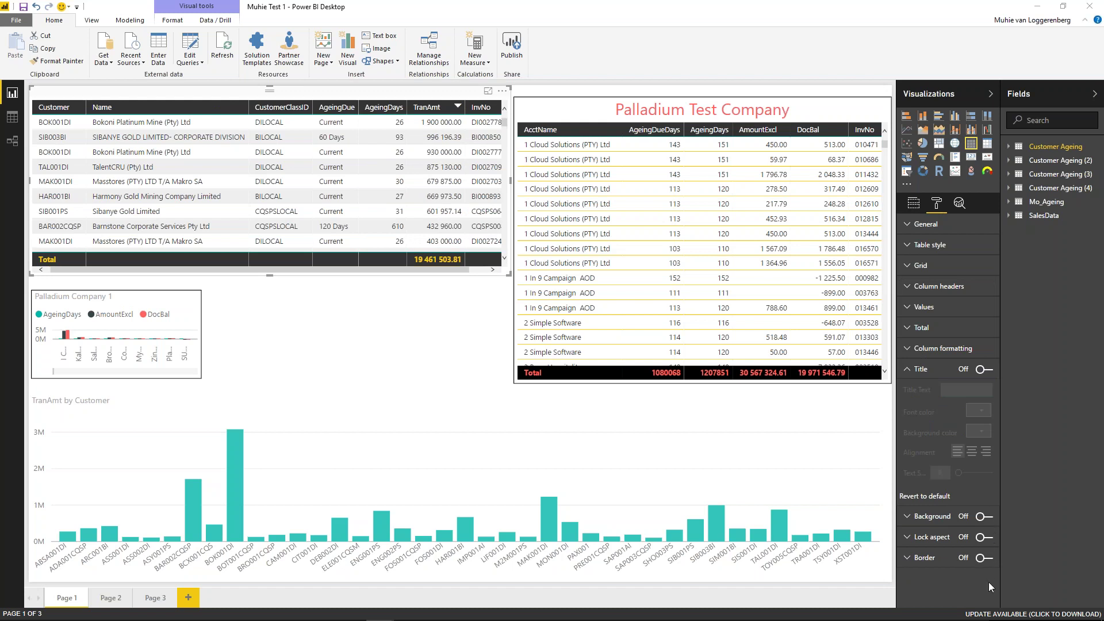
left_click(984, 369)
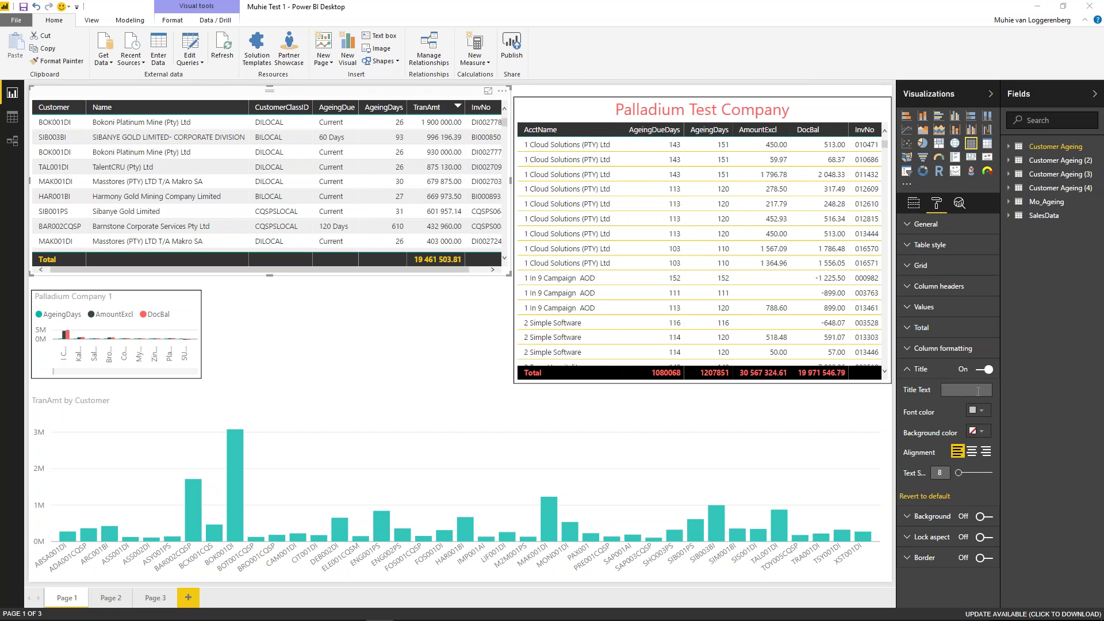
left_click(978, 391)
type("Palladium")
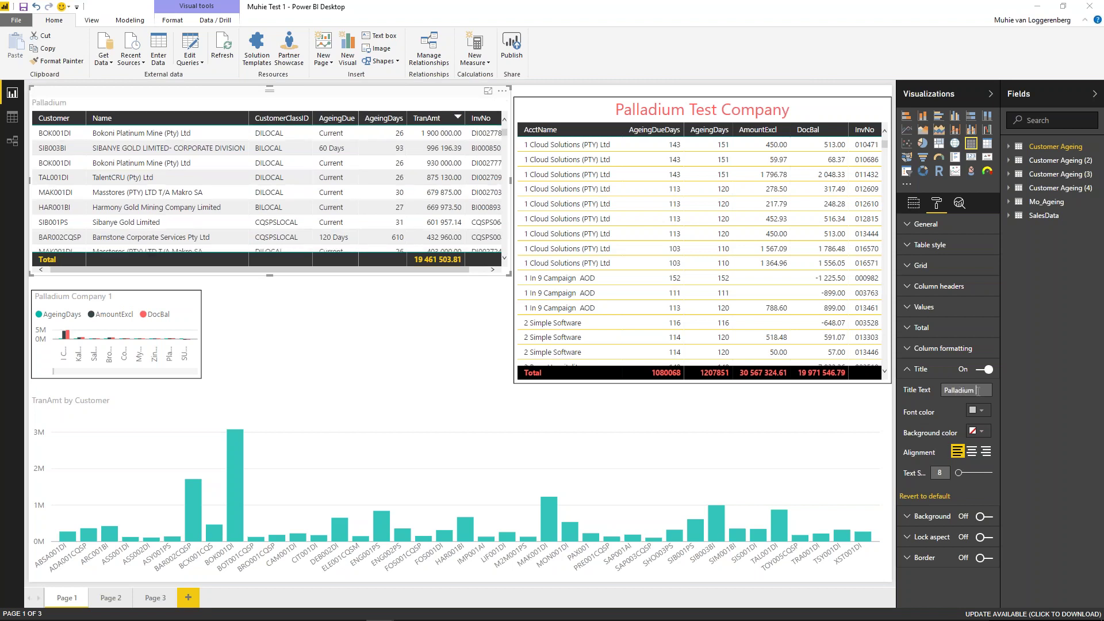
type(" Test Company 3")
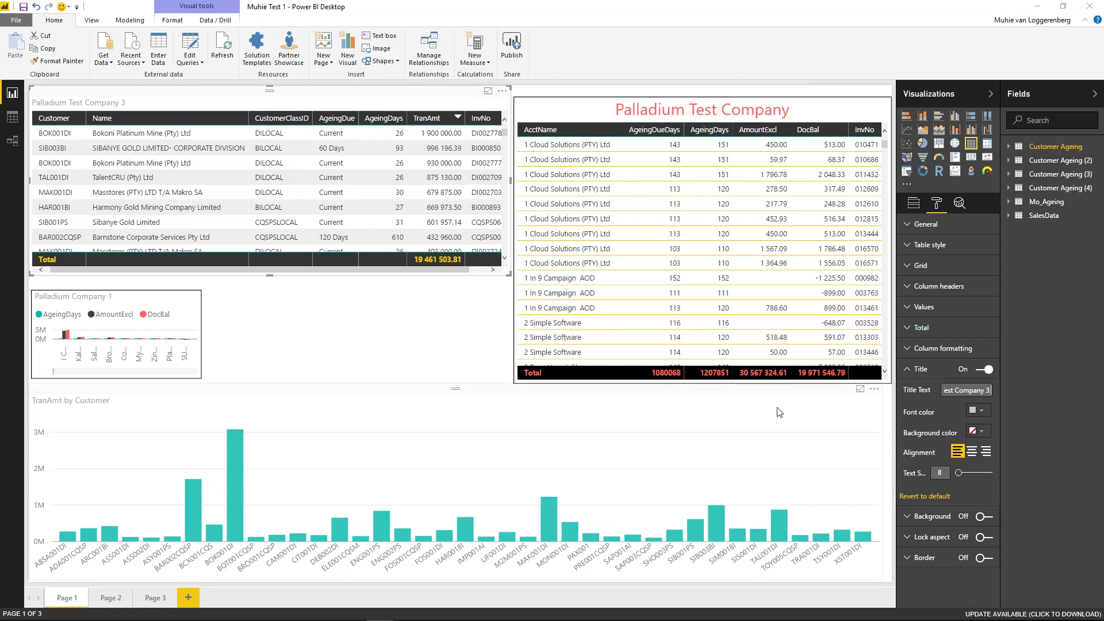
key("BackSpace")
type("2")
left_click(837, 422)
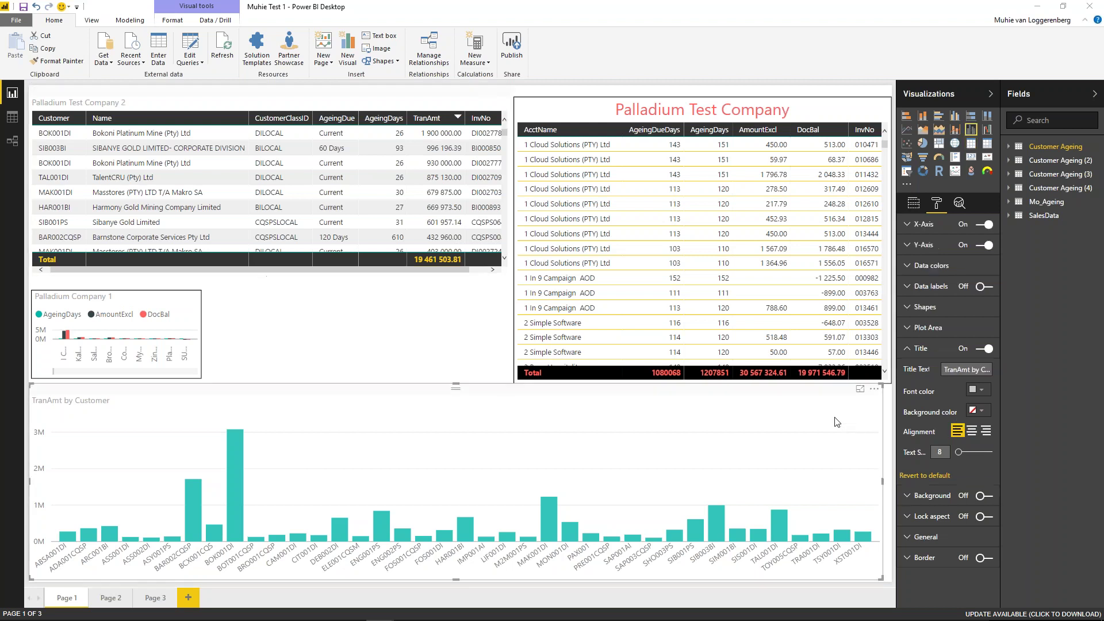
Step: Format the customer ageing table's title with a red font, center alignment and a text size of 16
left_click(171, 111)
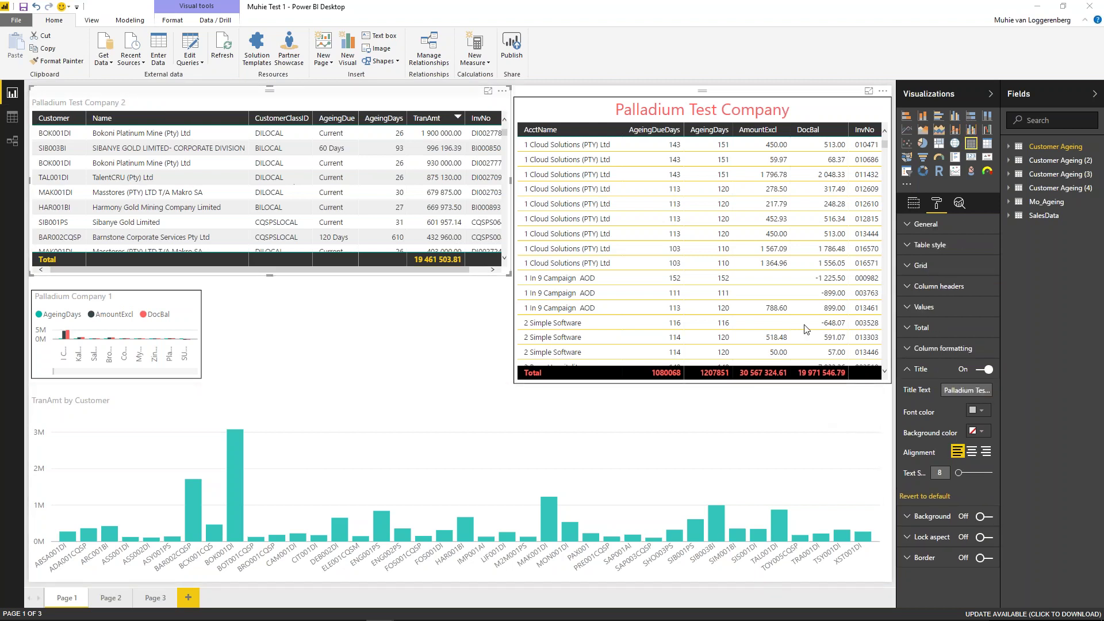
left_click(986, 417)
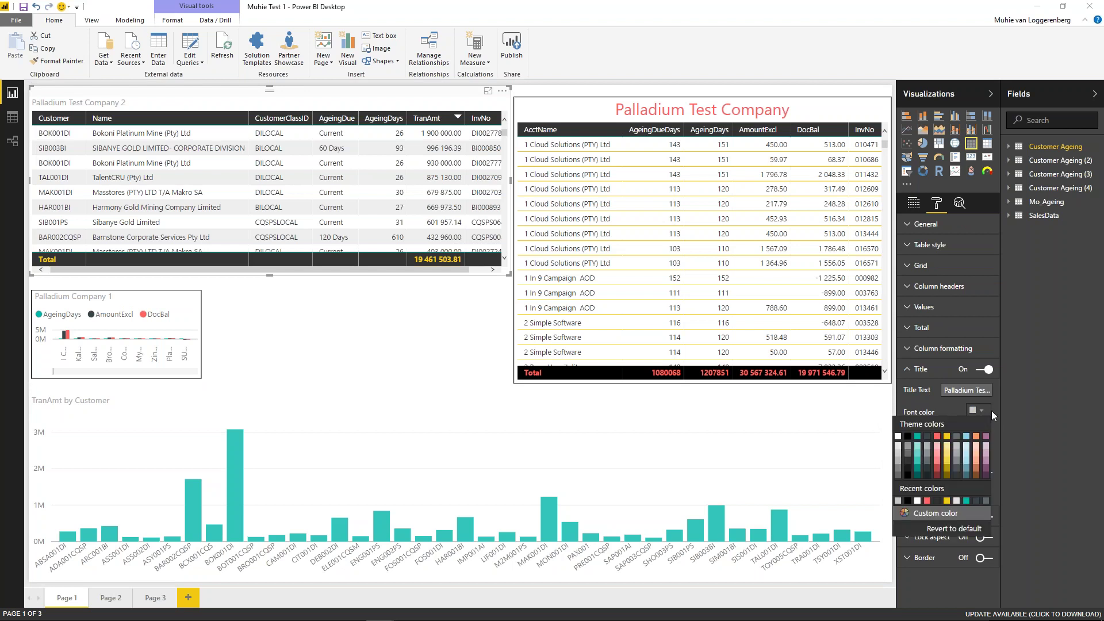
left_click(937, 437)
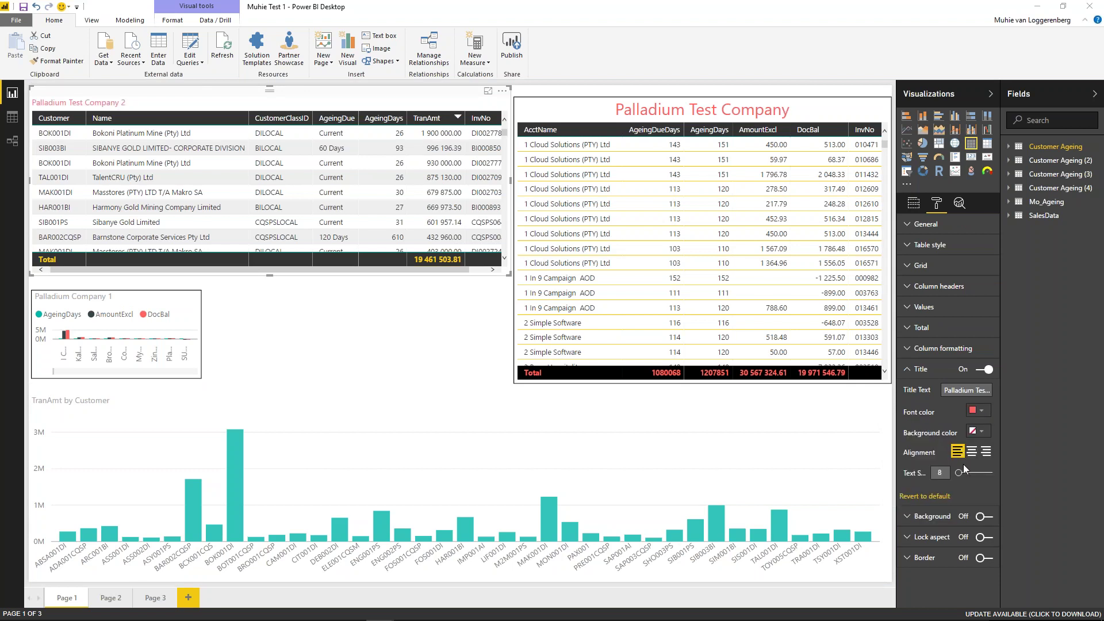
left_click(971, 451)
mouse_move(959, 472)
left_mouse_down()
mouse_move(975, 472)
mouse_move(969, 480)
left_mouse_up()
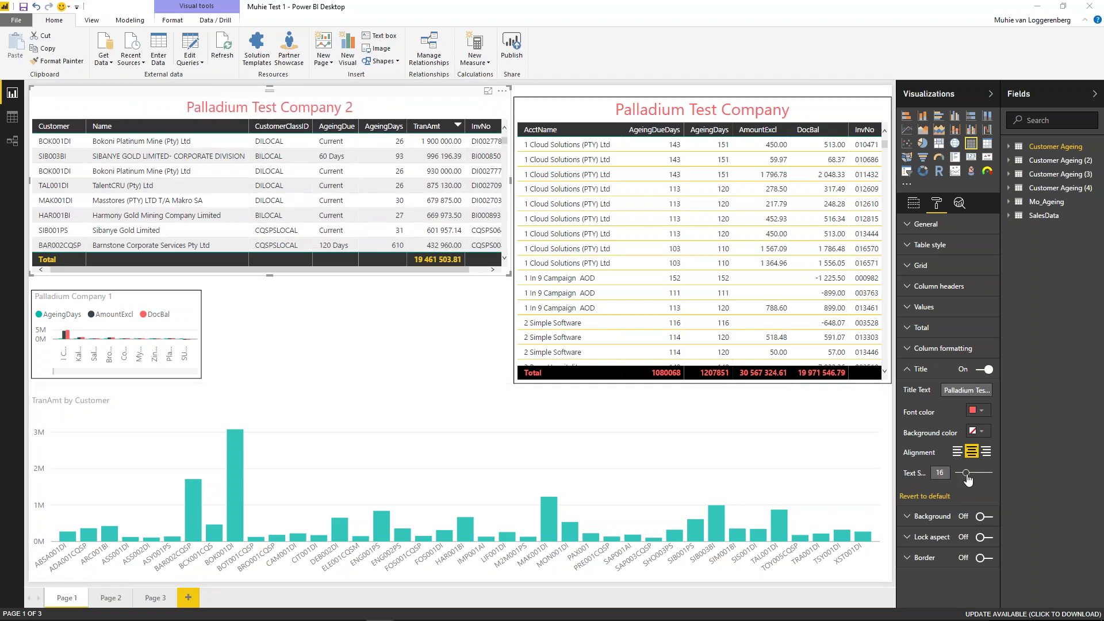
left_click(346, 316)
Step: Review the column formatting options and the list of columns they can apply to in the customer ageing table
left_click(363, 207)
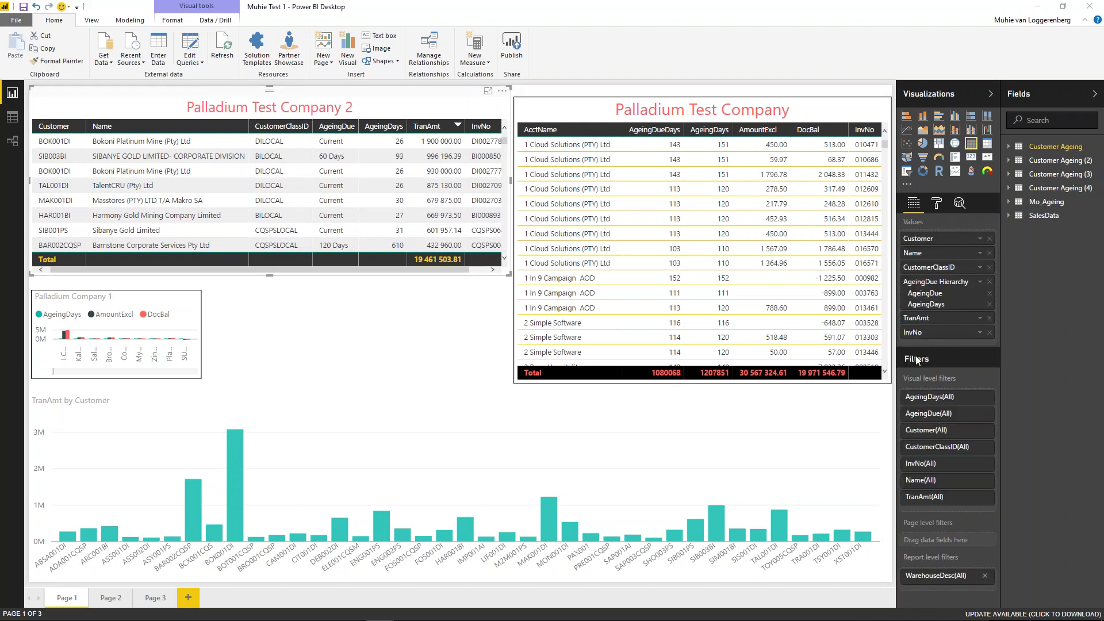
left_click(936, 203)
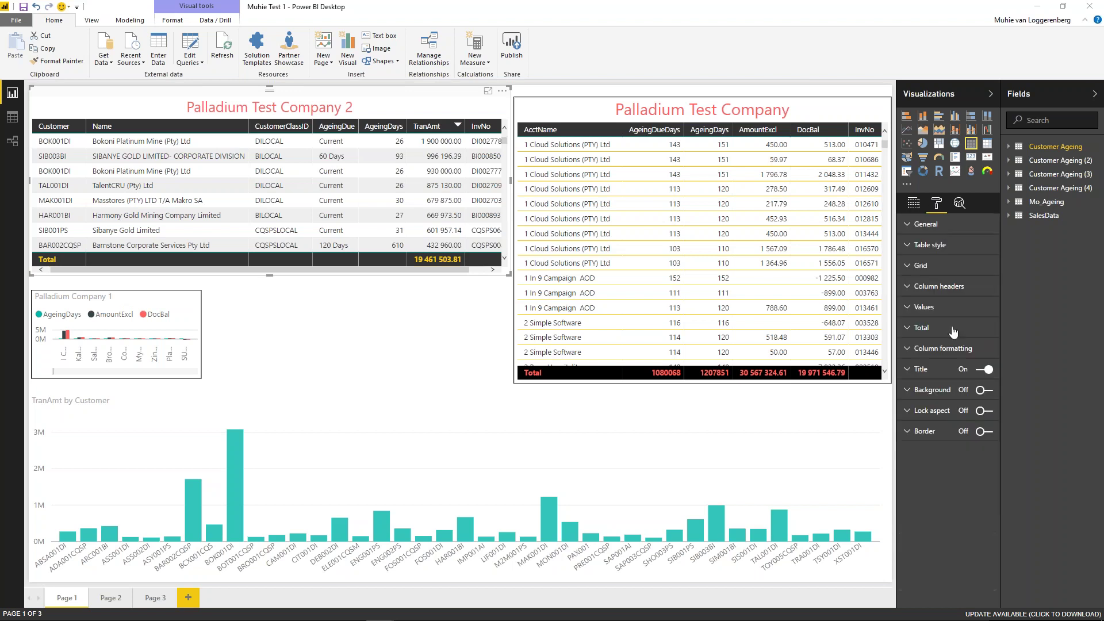
left_click(907, 352)
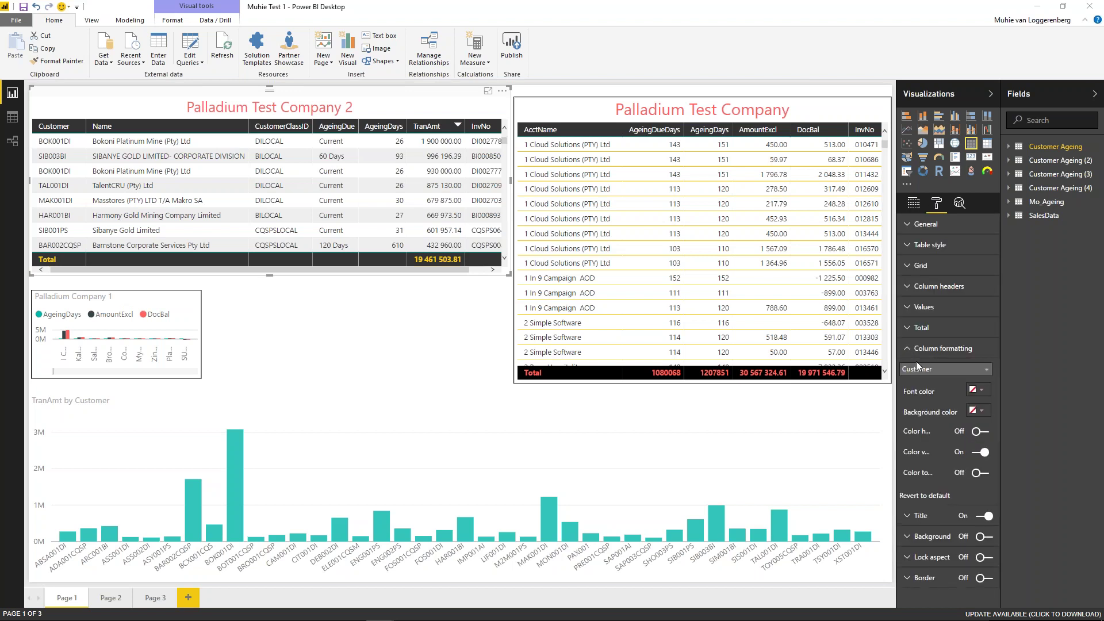
left_click(923, 369)
left_click(923, 374)
left_click(908, 354)
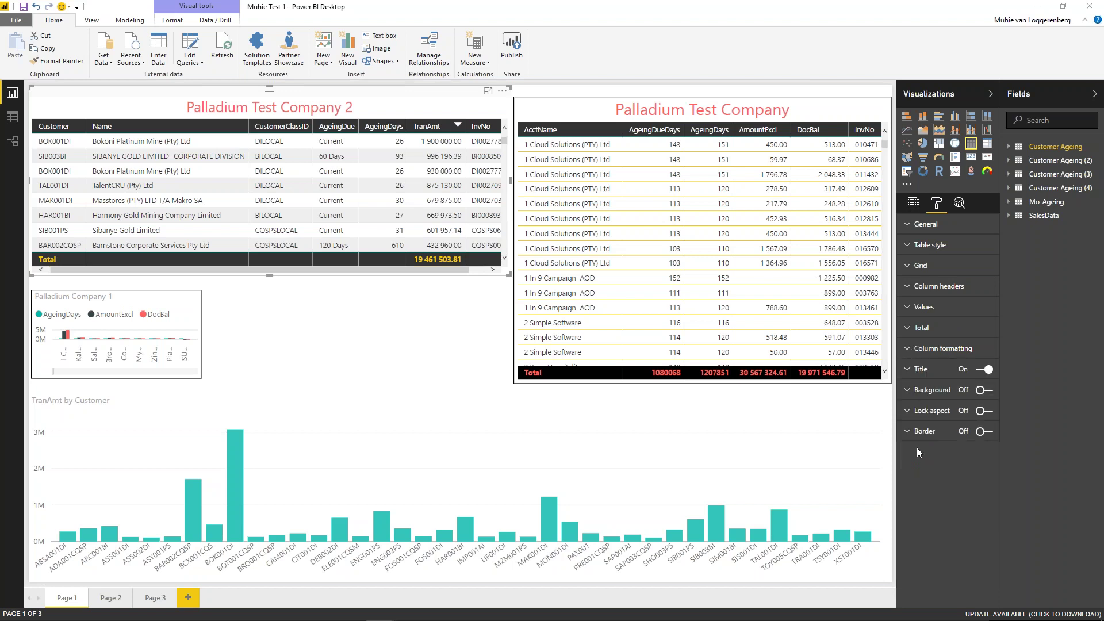
Step: Turn on the border of the Palladium Test Company 2 table and deselect the table
left_click(913, 436)
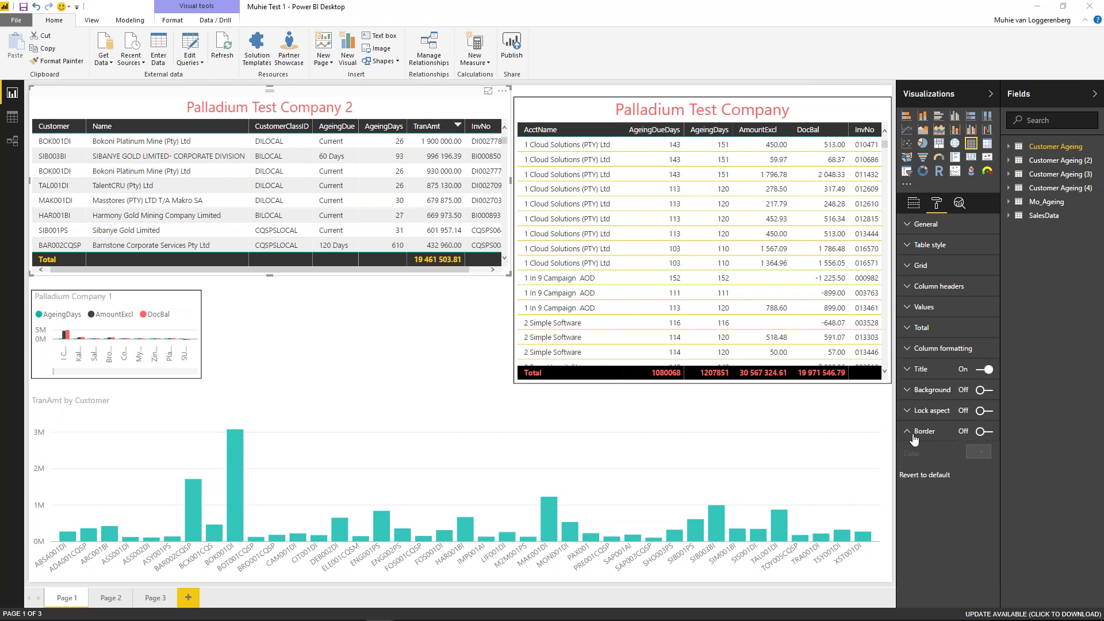
left_click(985, 431)
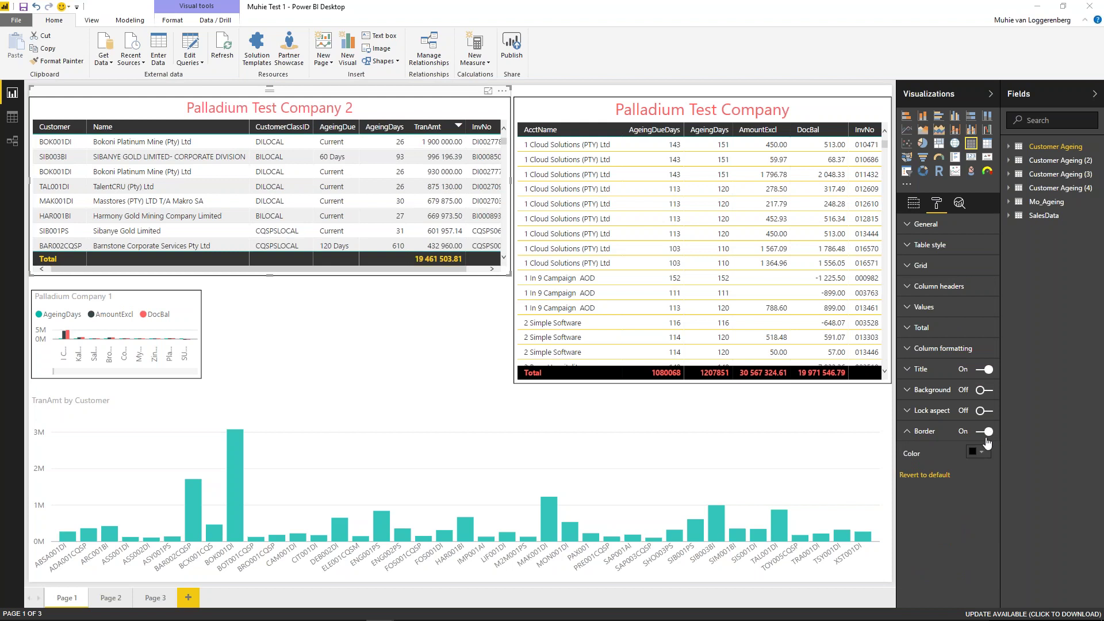
left_click(420, 343)
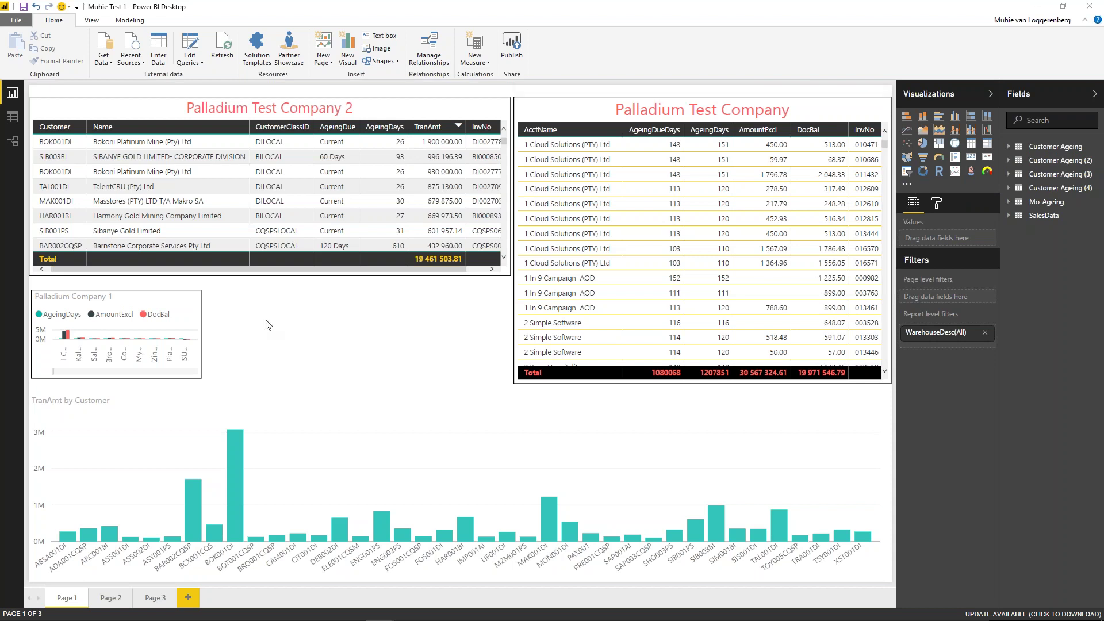
Step: Filter by customer BOK001DI in the TranAmt by Customer chart, sort the Palladium Test Company 2 table by TranAmt ascending, and clear the filter
left_click(235, 461)
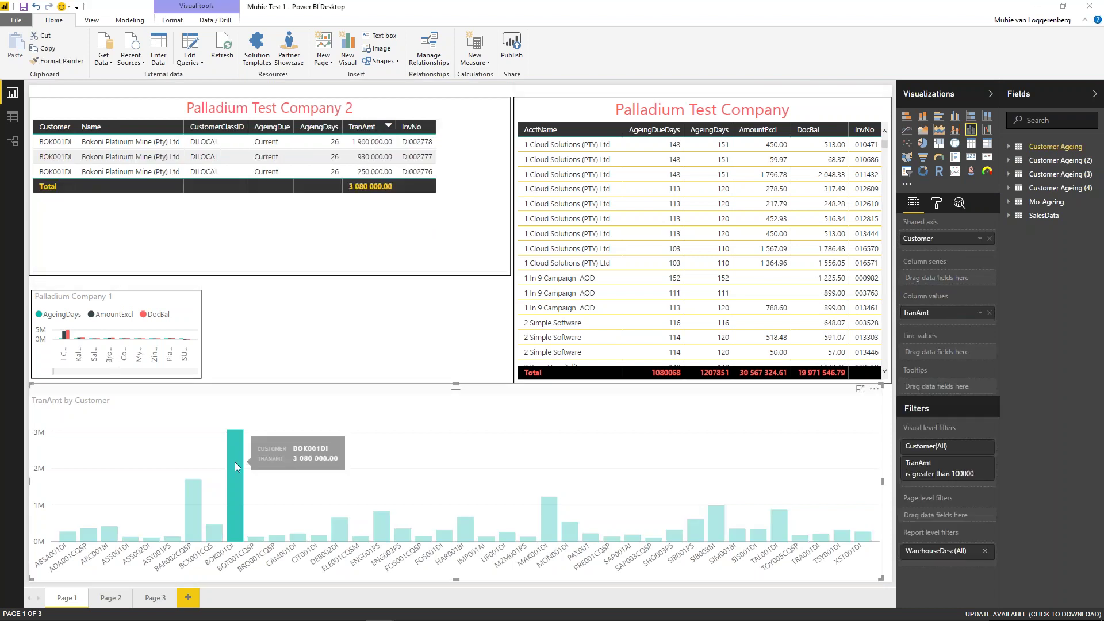
mouse_move(233, 487)
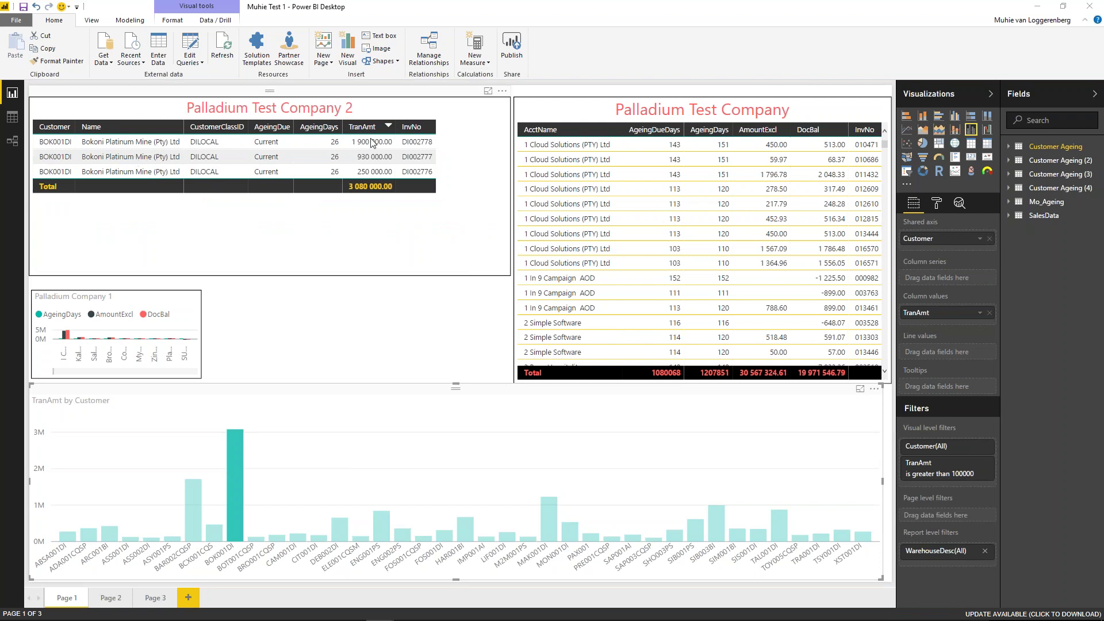
left_click(385, 127)
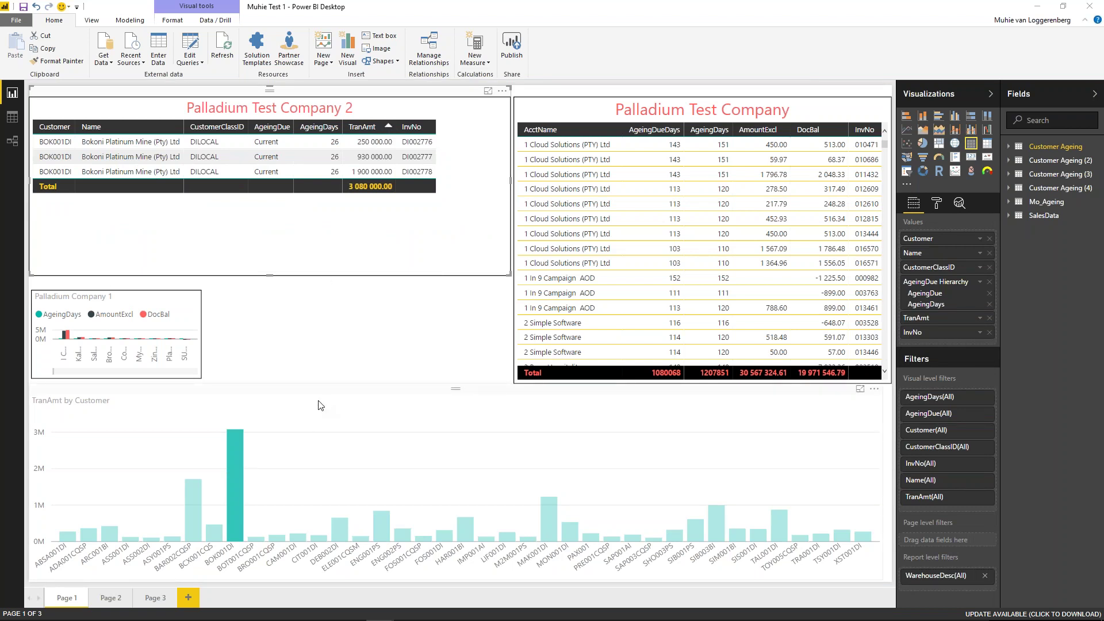
left_click(321, 405)
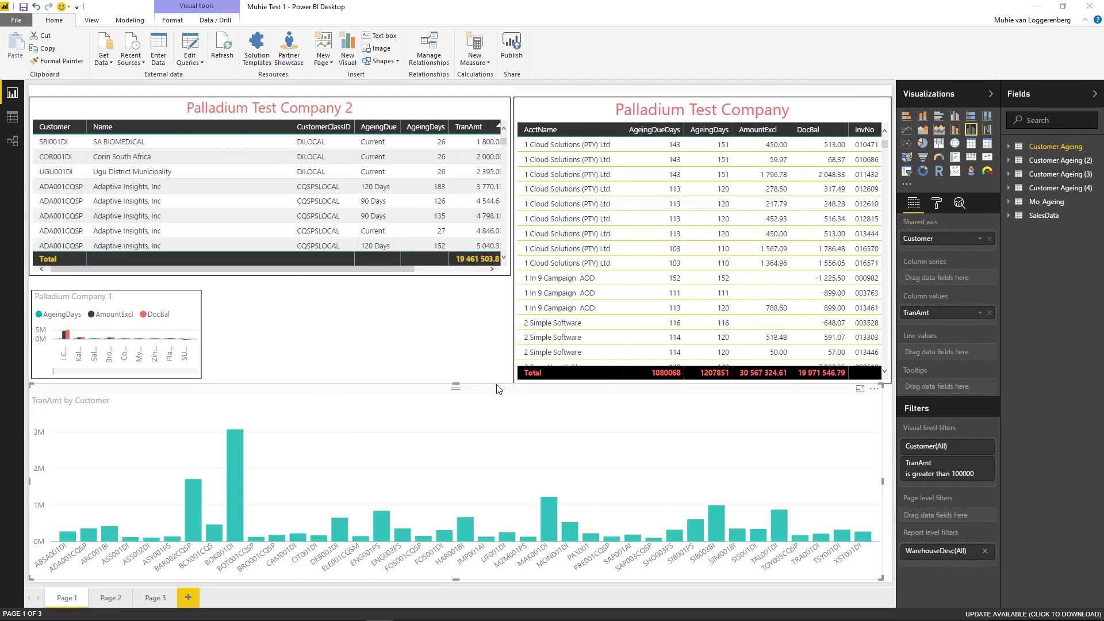
Step: Widen the Palladium Company 1 chart to the width of the table above it, and check which data table each of the page's two charts uses
left_click(146, 345)
left_click_drag(139, 326, 448, 325)
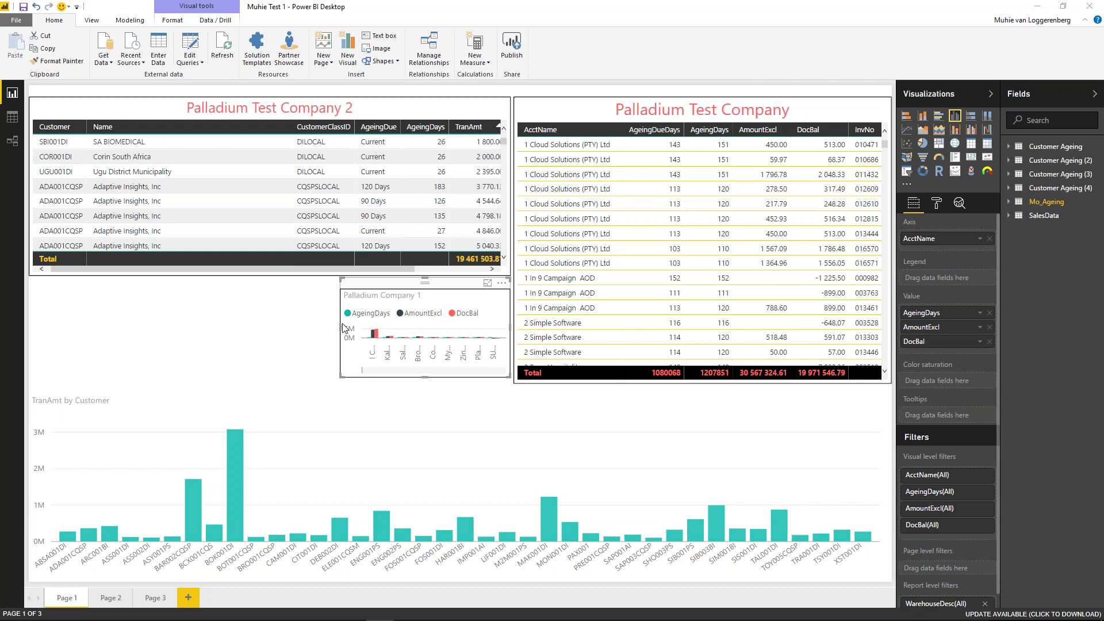
left_click_drag(346, 329, 30, 334)
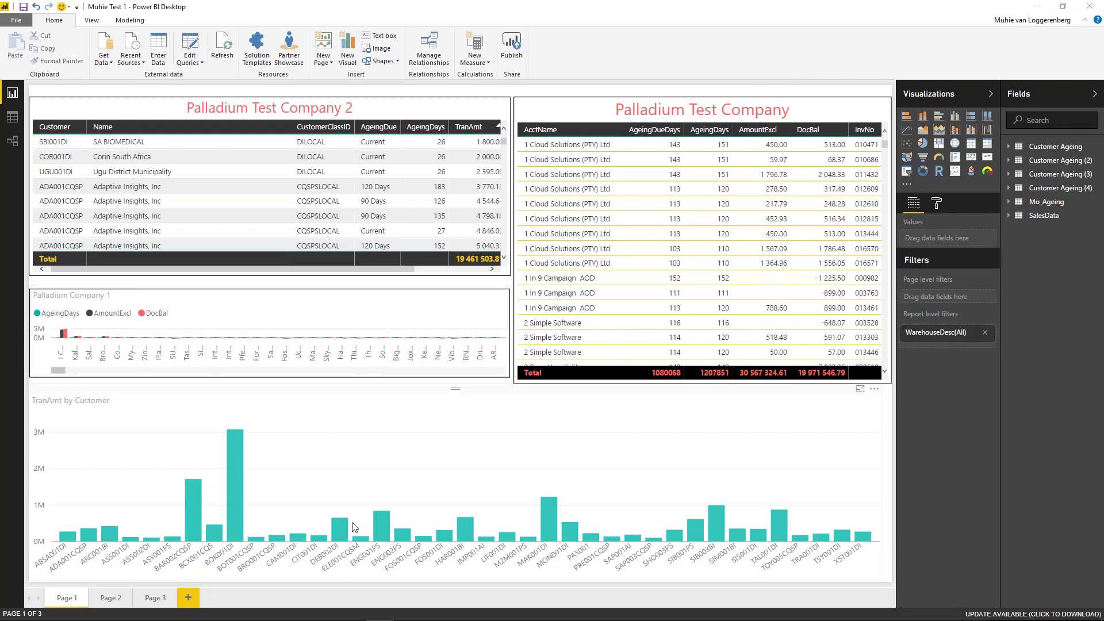
left_click(155, 327)
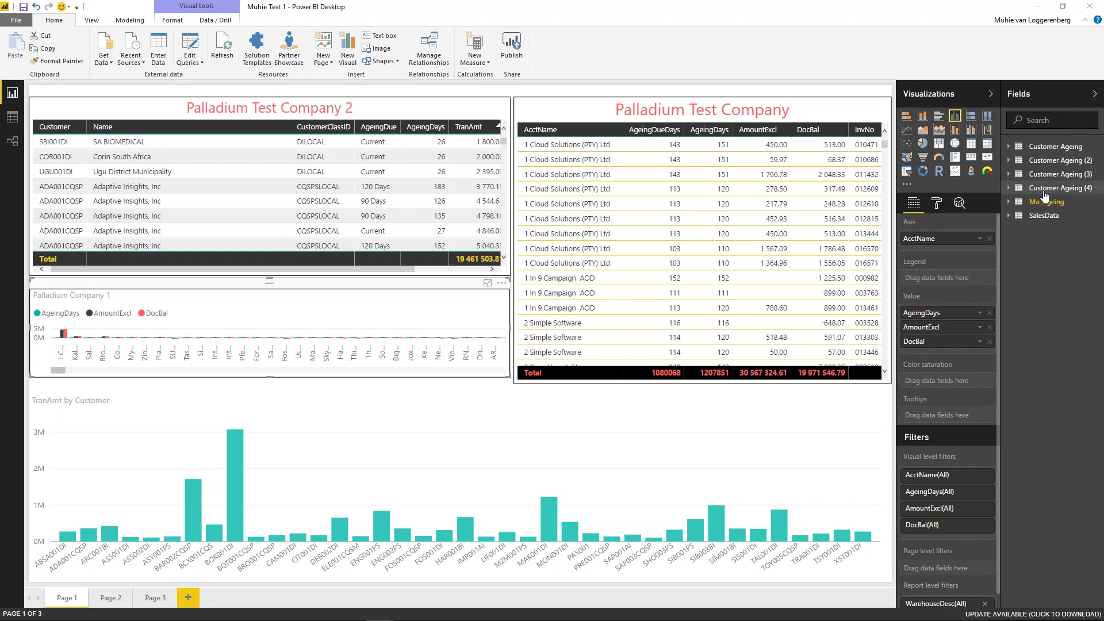
left_click(468, 430)
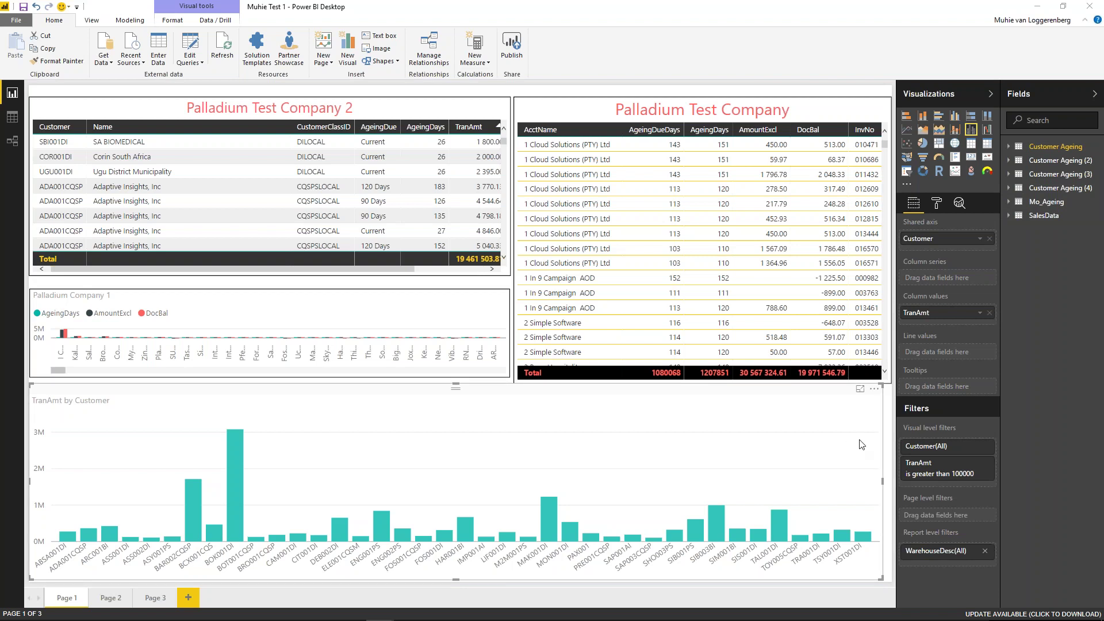
Step: Open Page 2 and examine southern Africa on the FinPeriodID by Company map and the fields assigned to the map
left_click(100, 599)
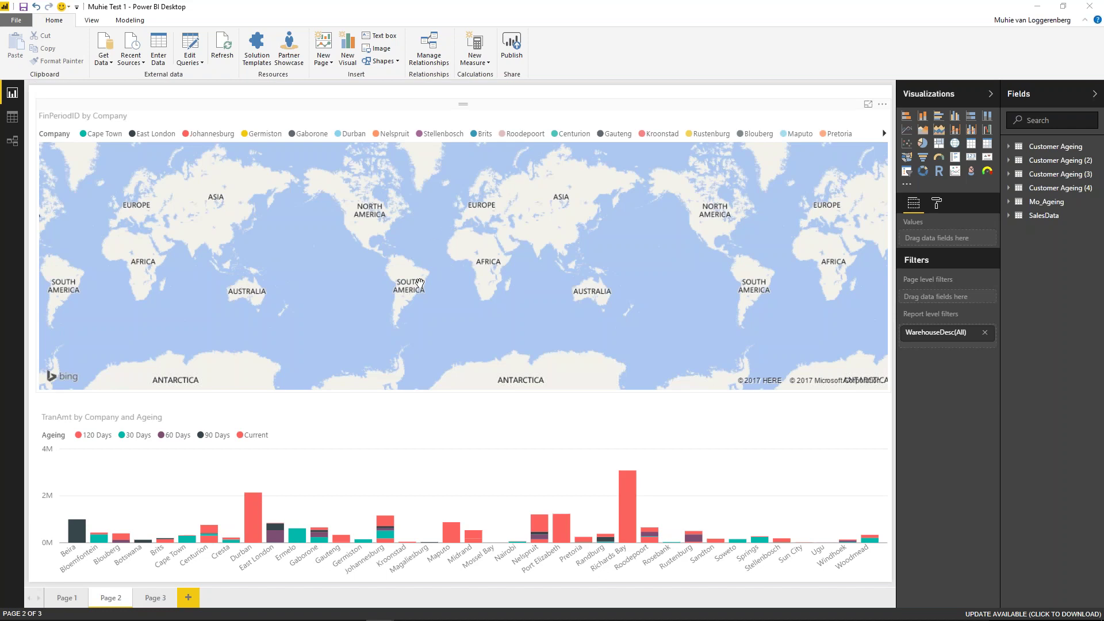
scroll(530, 285, "up", 1)
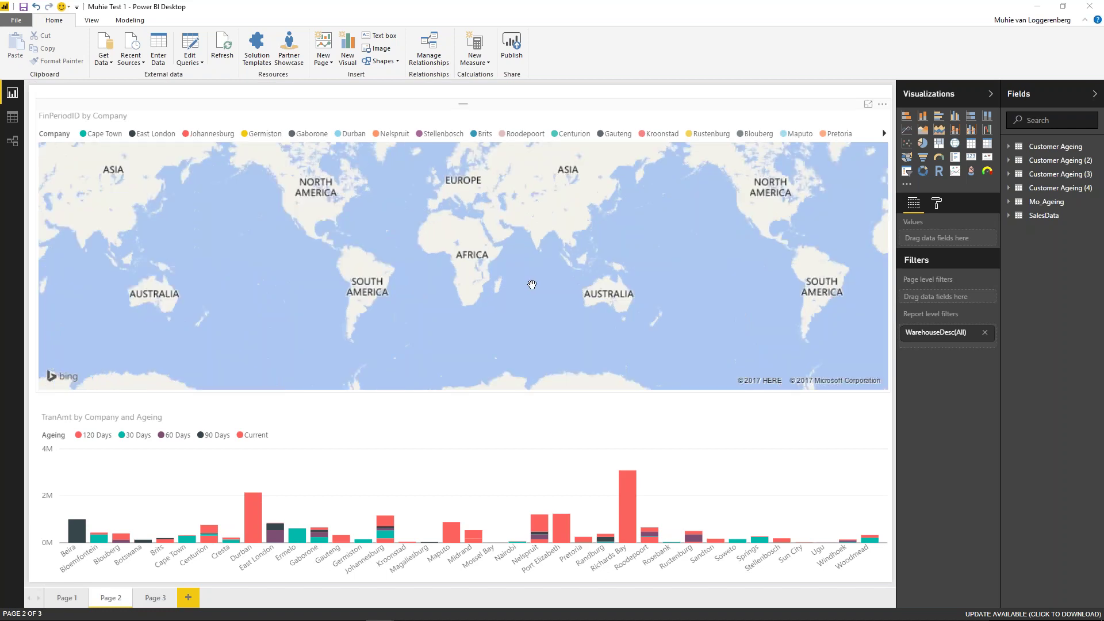
scroll(532, 284, "up", 1)
left_click_drag(420, 293, 474, 270)
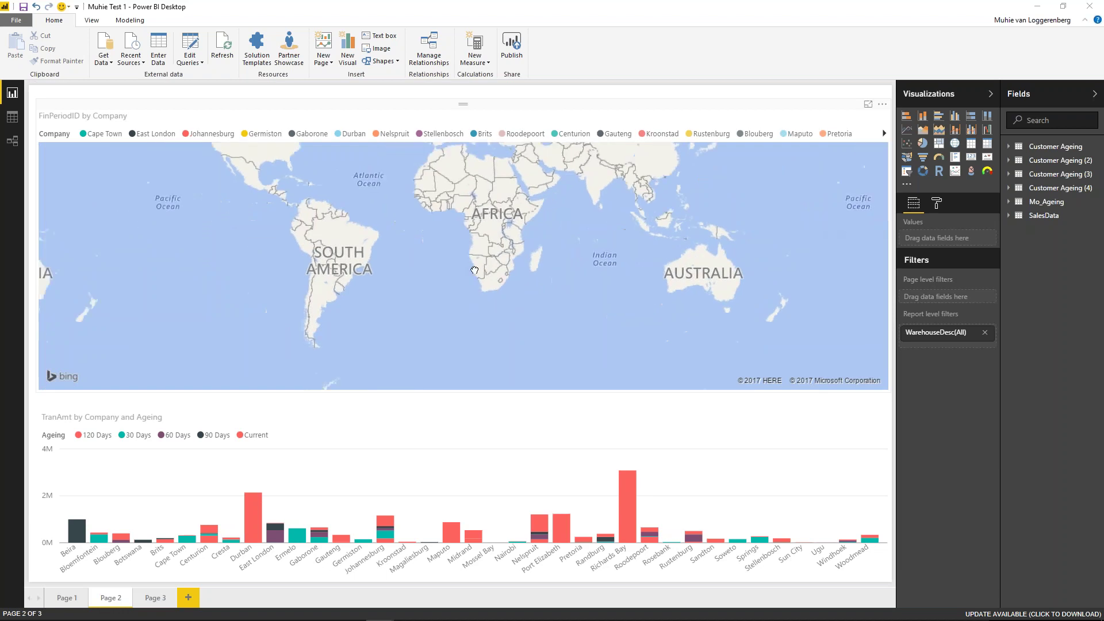
left_click(474, 271)
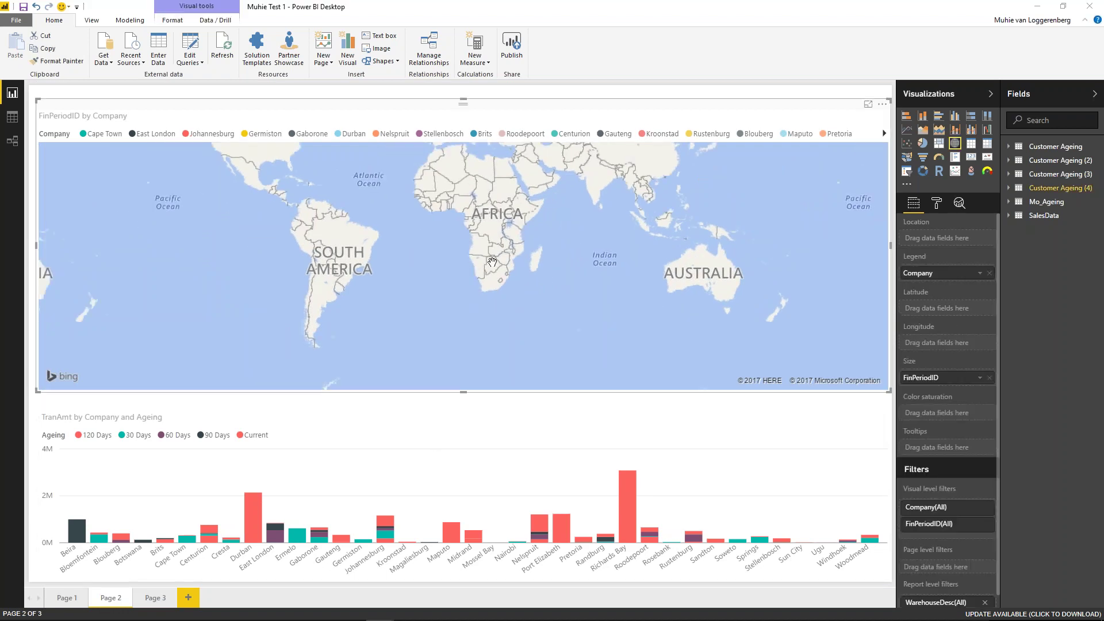
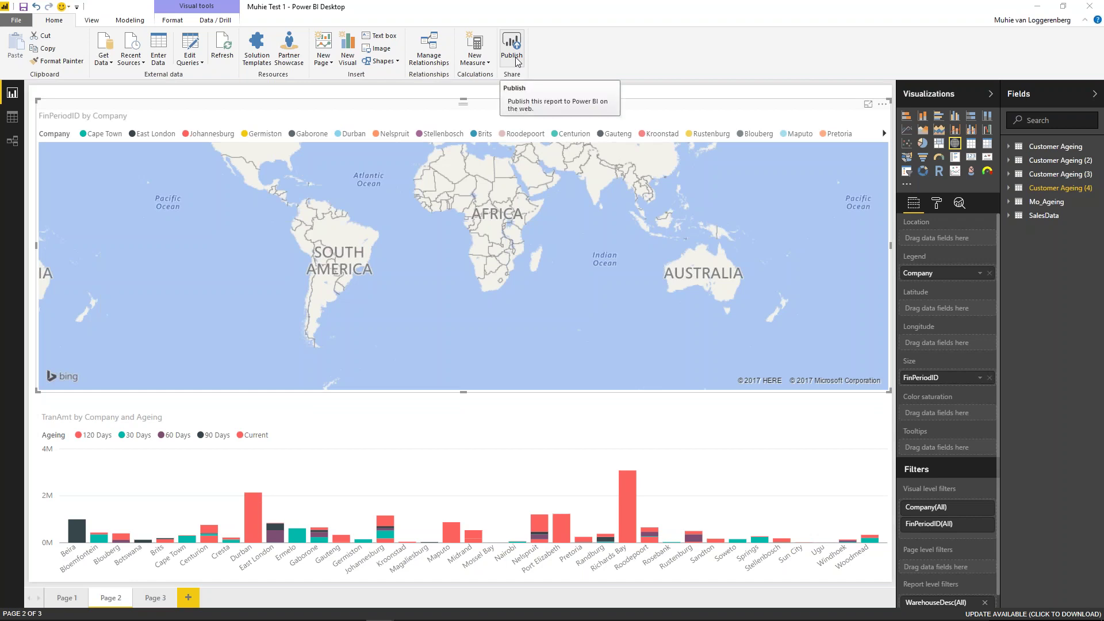
Step: Save the report changes and publish the report to Power BI, replacing the existing dataset of the same name
left_click(516, 62)
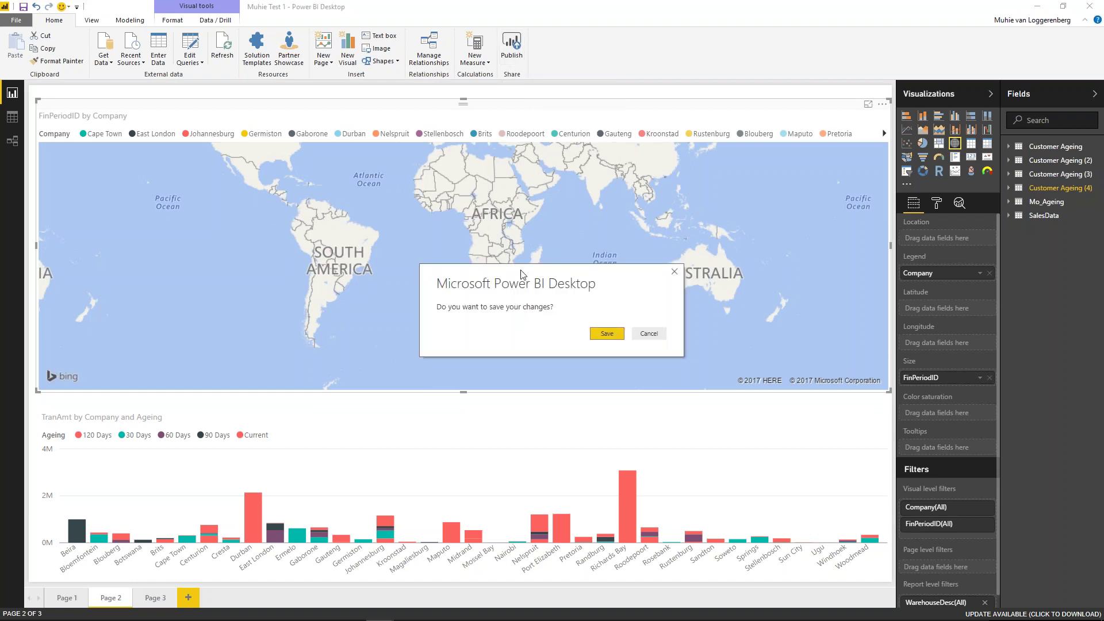
left_click(611, 336)
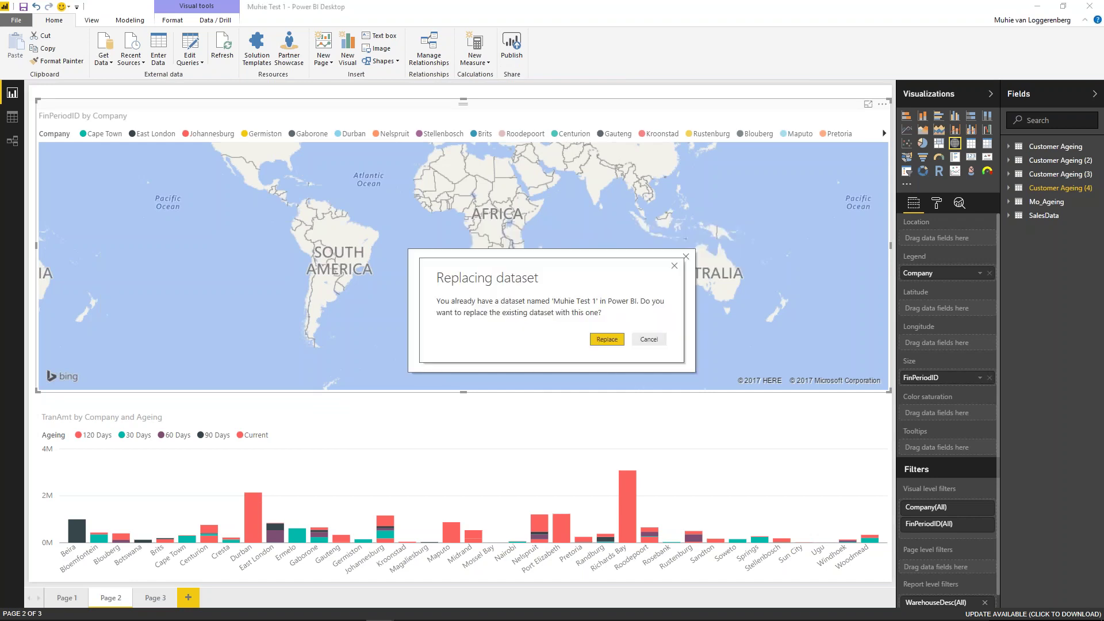
left_click(607, 340)
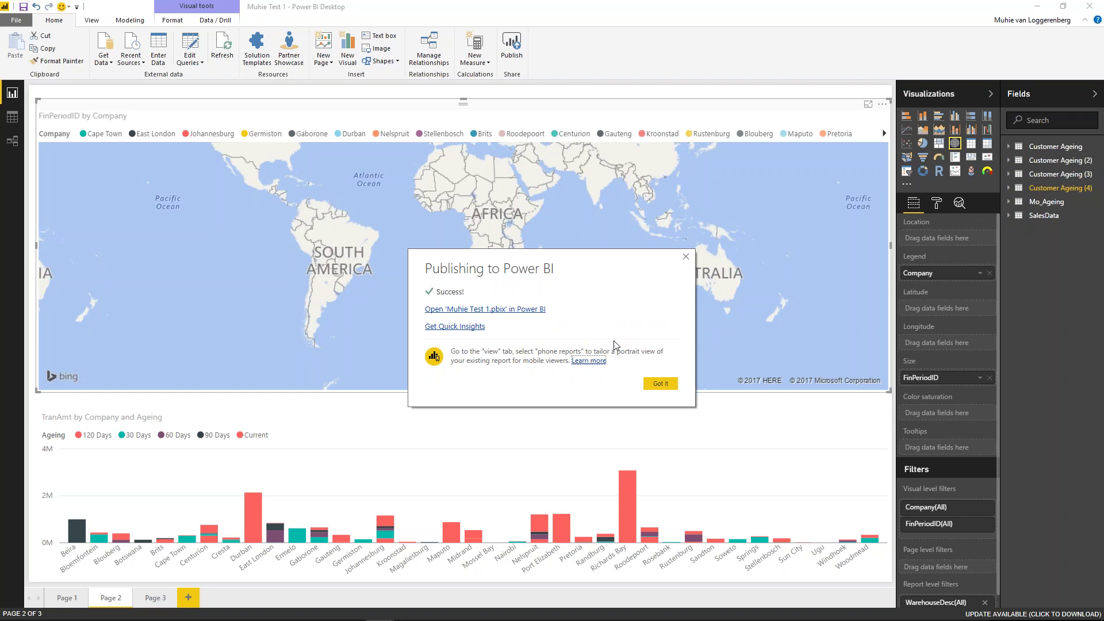
left_click(660, 384)
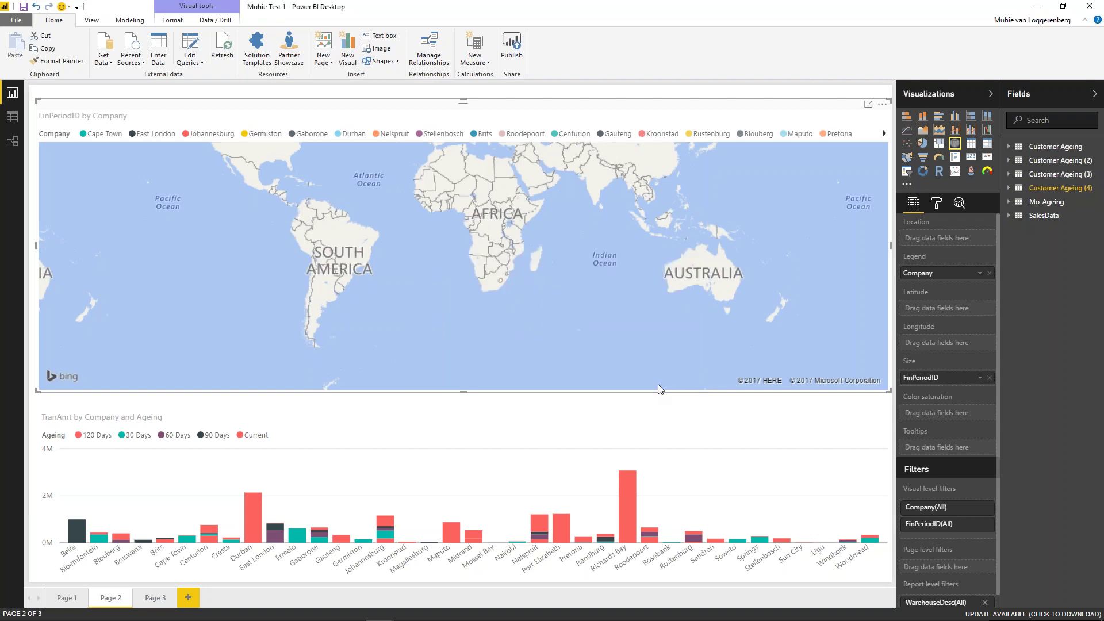
Step: Switch to the Power BI service in Chrome and sign out of the account
mouse_move(311, 614)
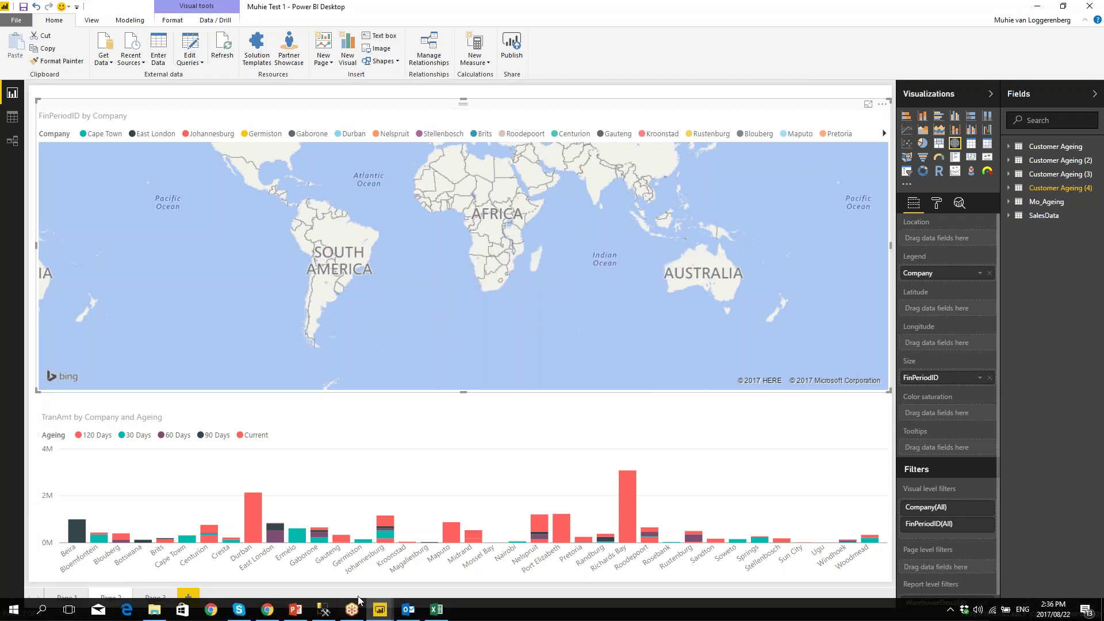
left_click(266, 609)
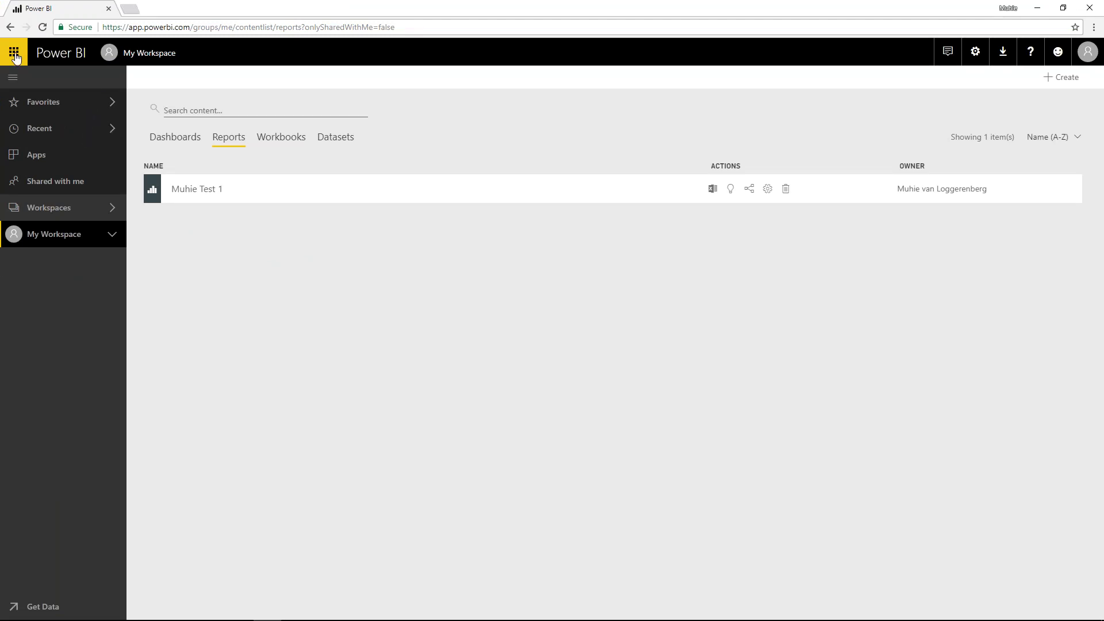
left_click(1089, 56)
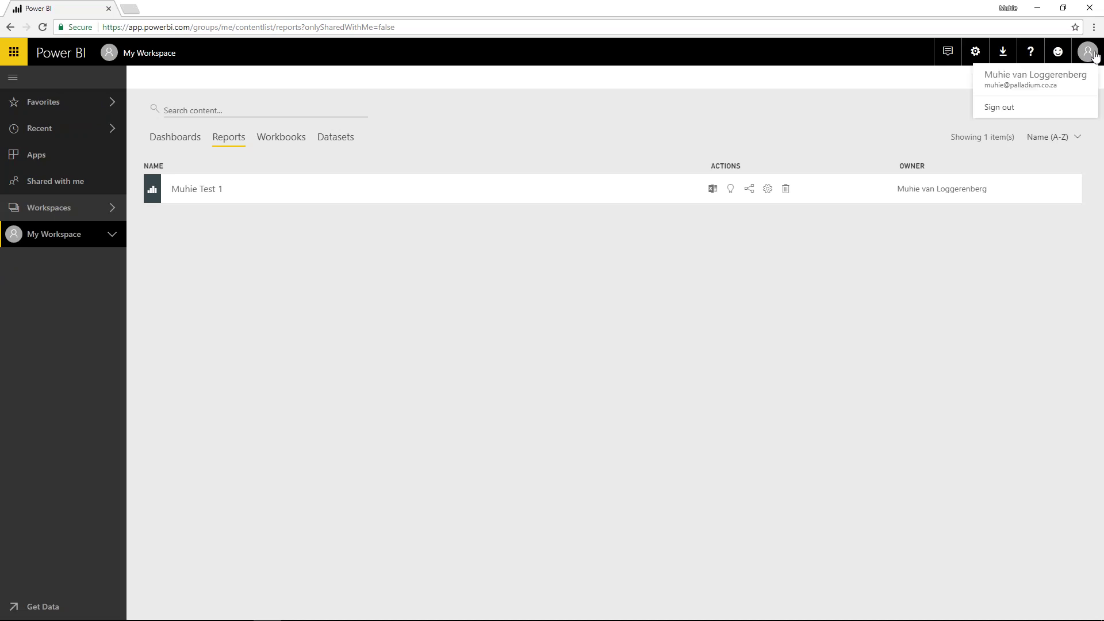
left_click(1036, 106)
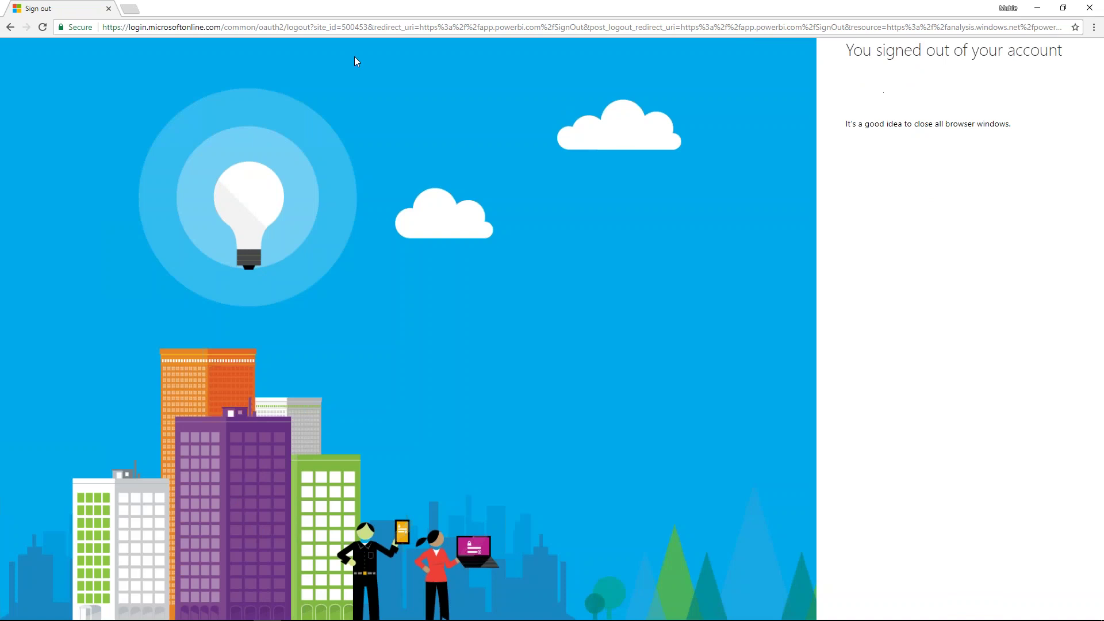
Step: Shorten the browser address to login.microsoftonline.com and load the Microsoft sign-in page
left_click(225, 28)
left_click_drag(226, 27, 1080, 27)
key("Delete")
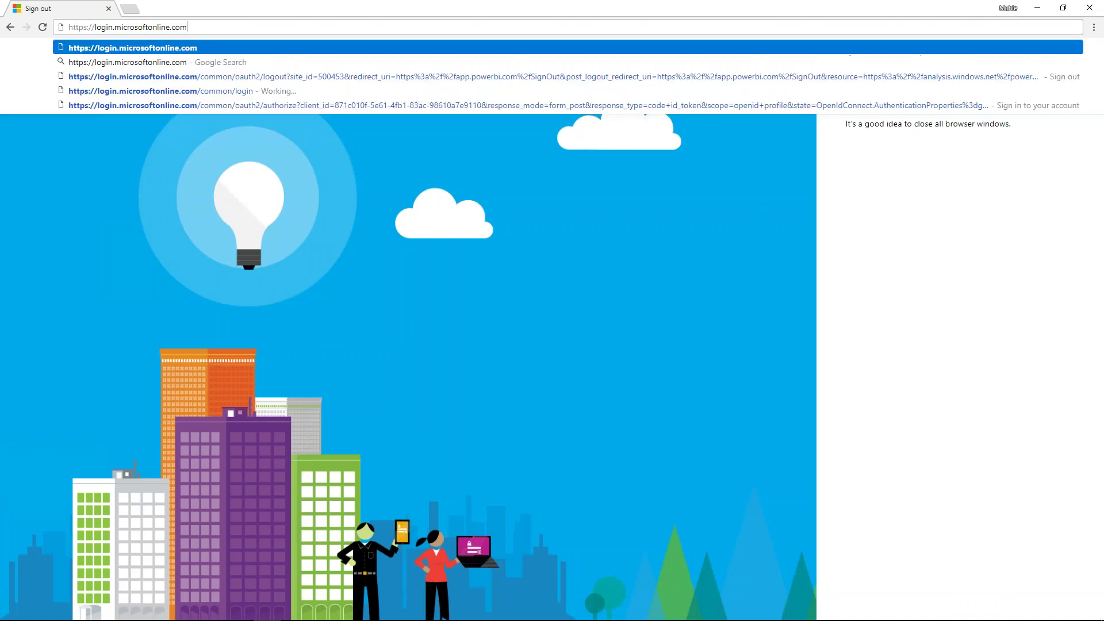
key("Return")
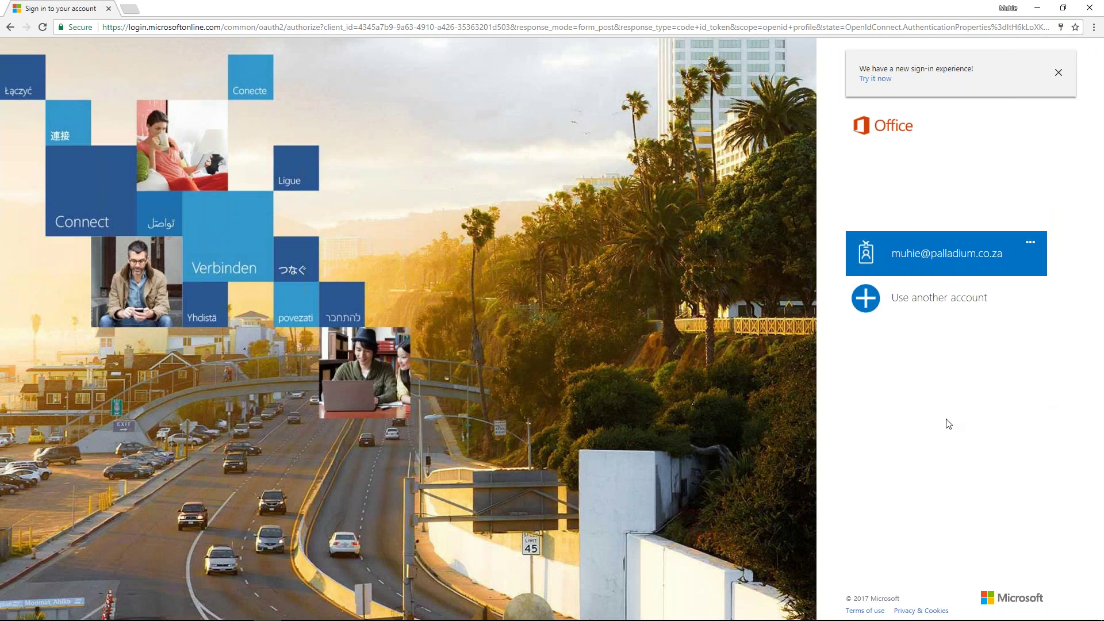
Step: Dismiss the new sign-in experience notice and sign in to Office with the remembered work account and its saved password
left_click(1059, 73)
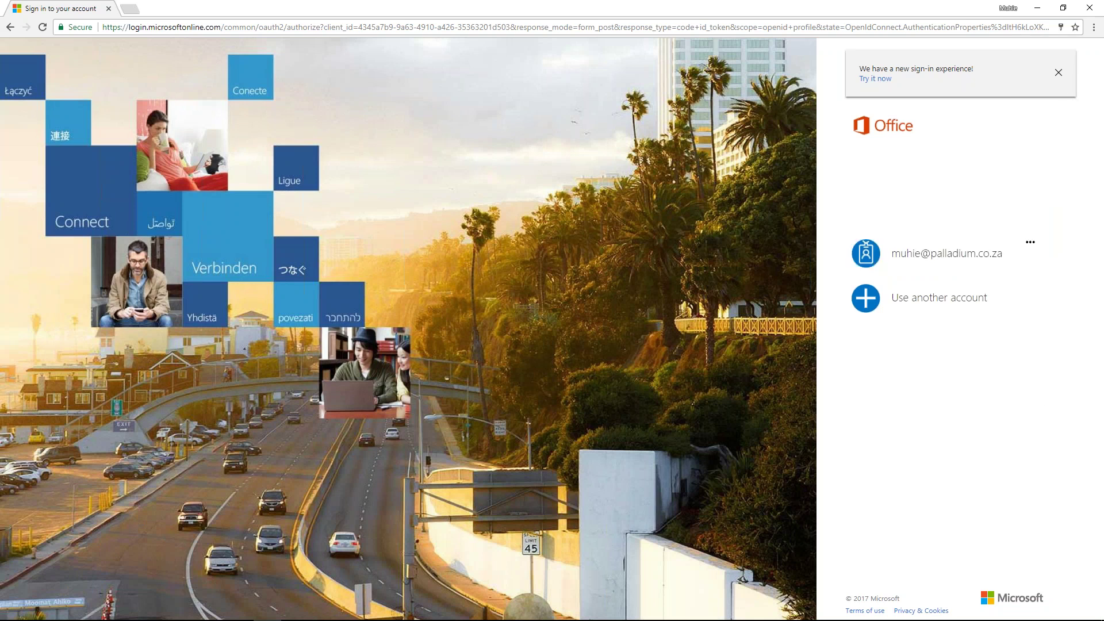
left_click(1058, 74)
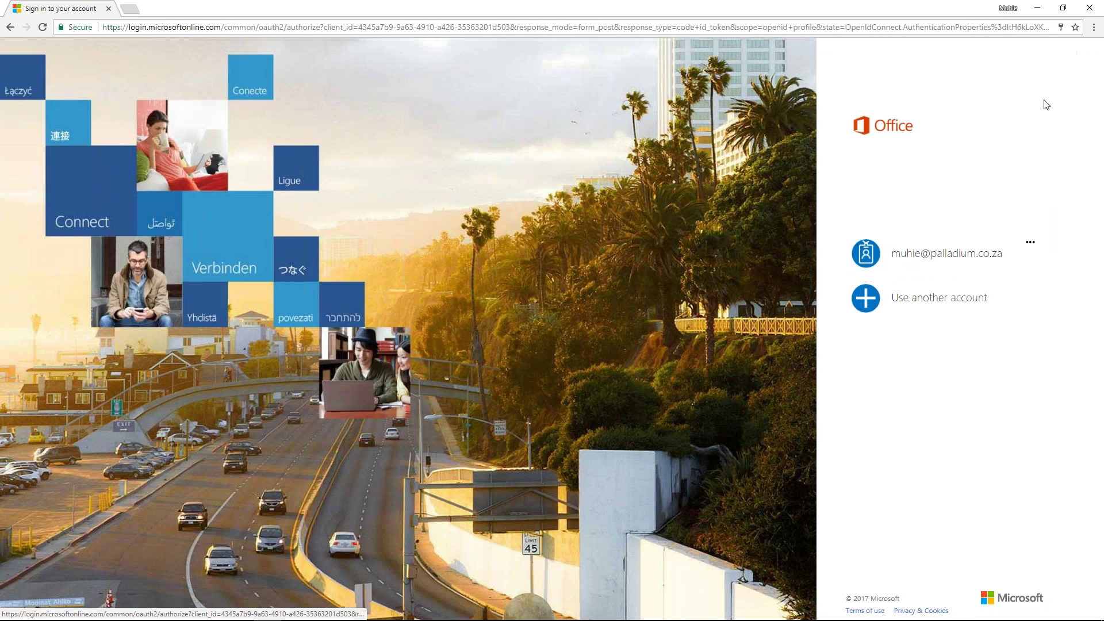
left_click(949, 255)
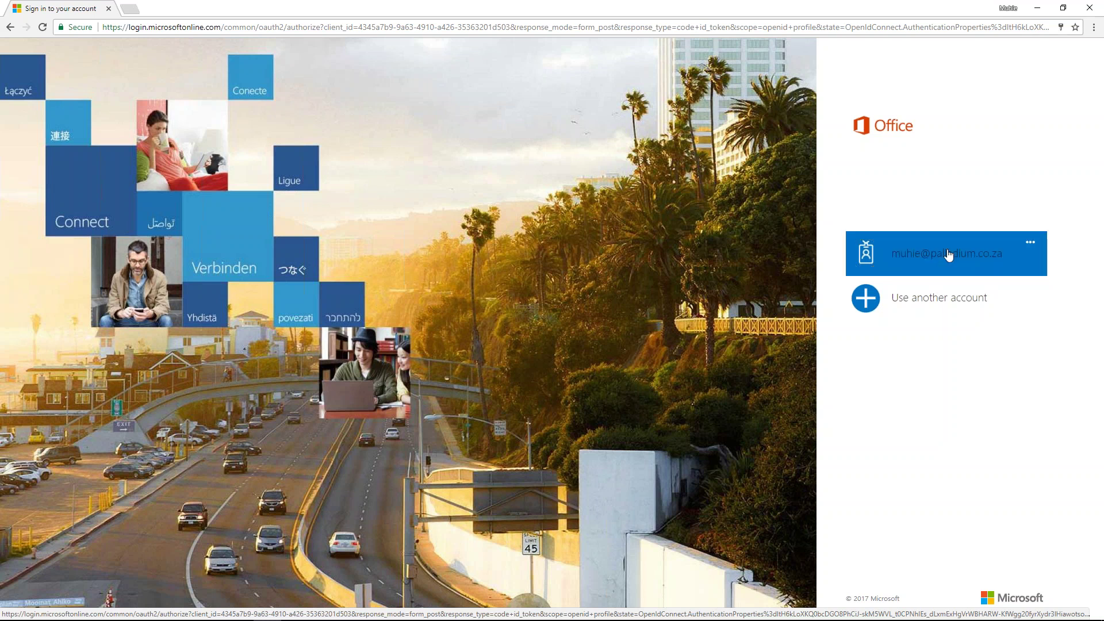
left_click(863, 364)
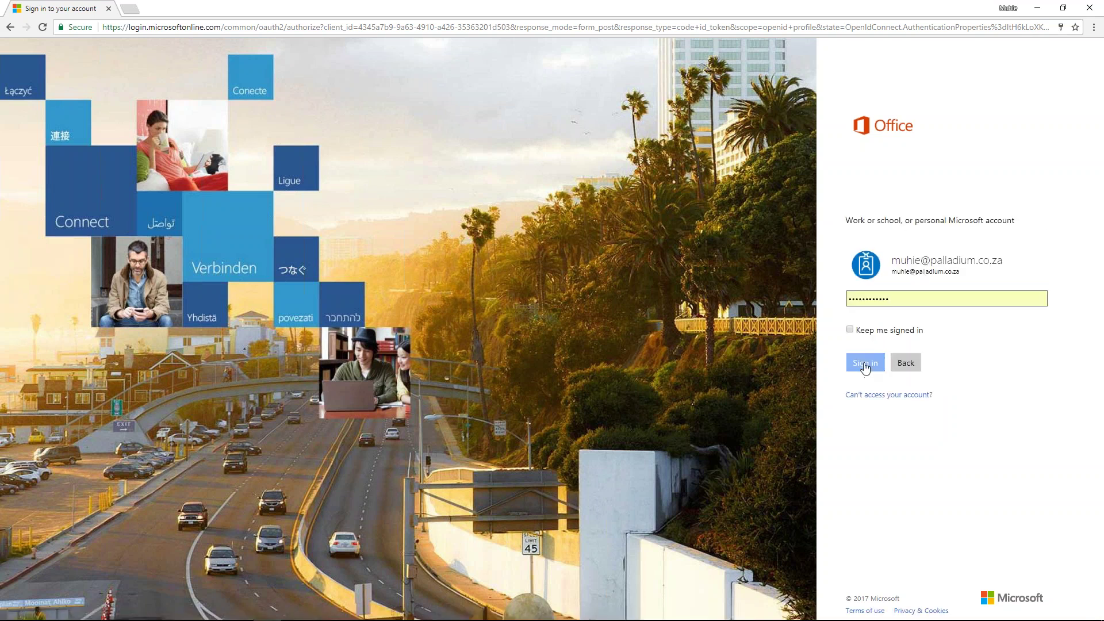
left_click(864, 364)
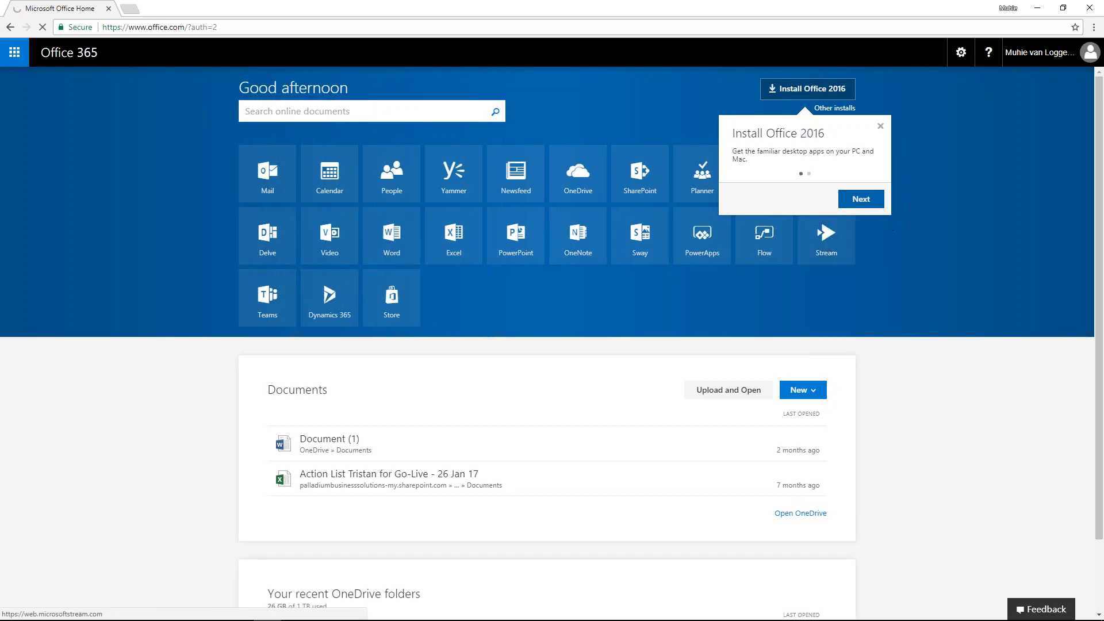
Step: Go through and dismiss the Office 365 introduction tips, and look over the apps and recent documents on the home page
left_click(861, 198)
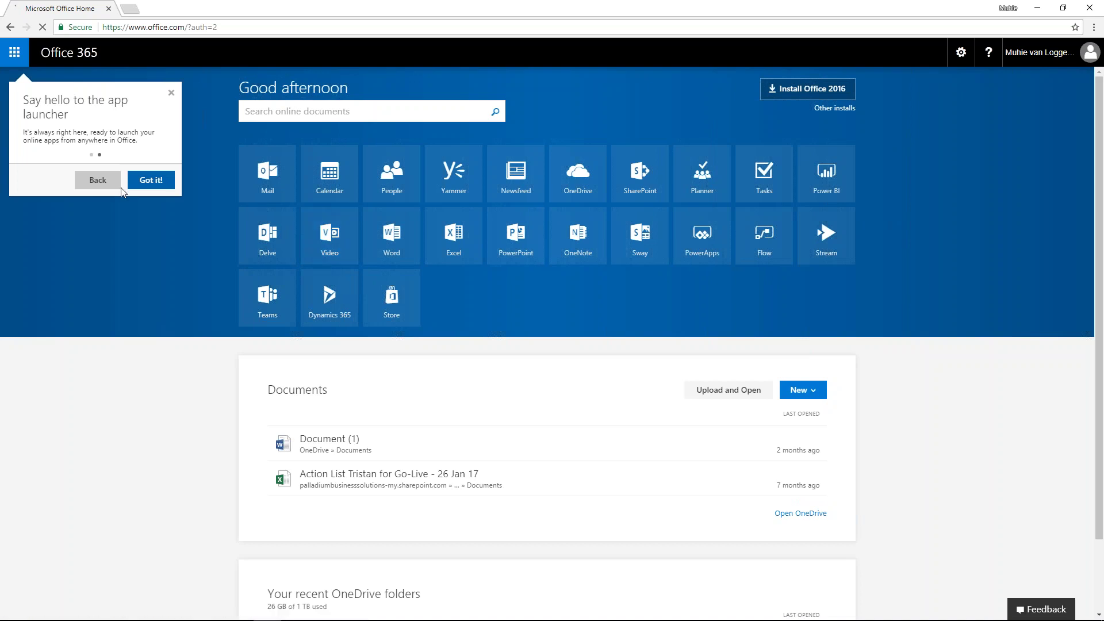
left_click(152, 180)
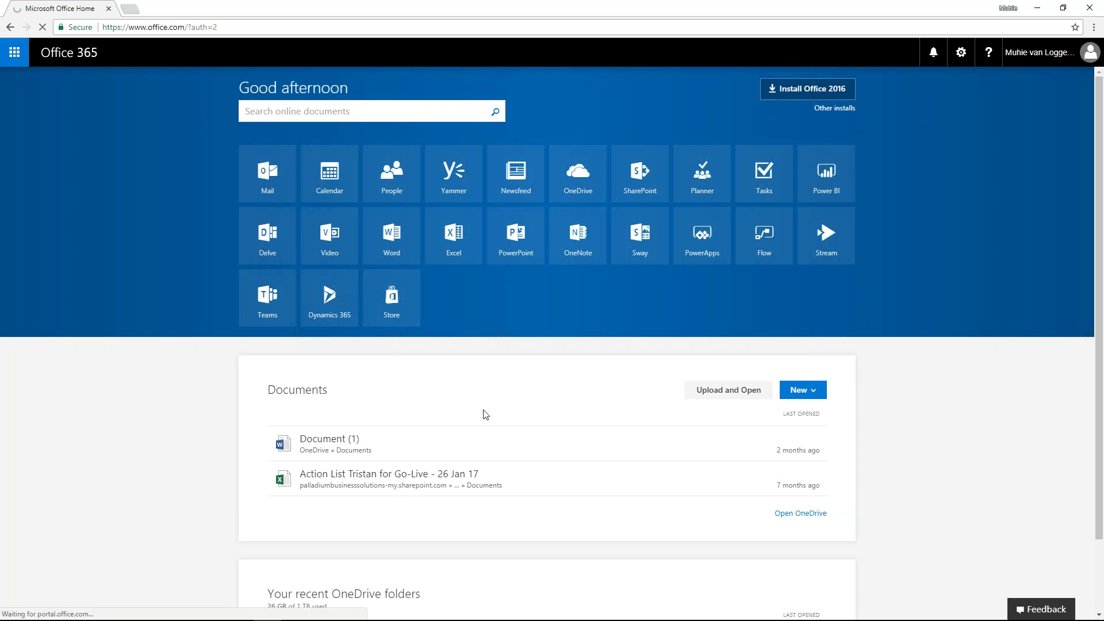
scroll(483, 414, "down", 2)
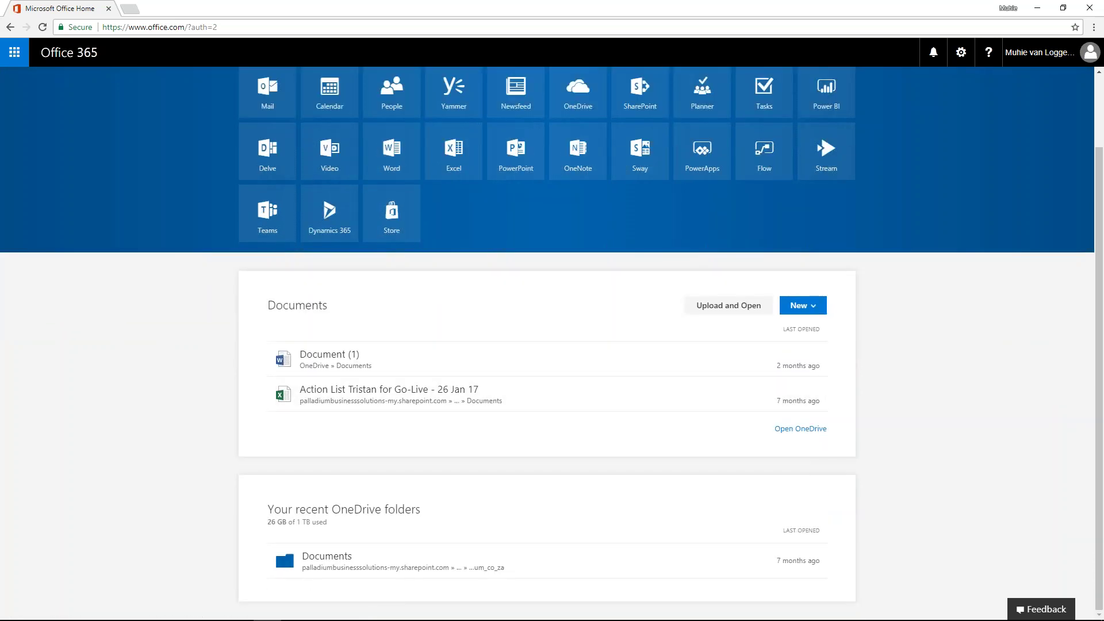
scroll(353, 574, "up", 2)
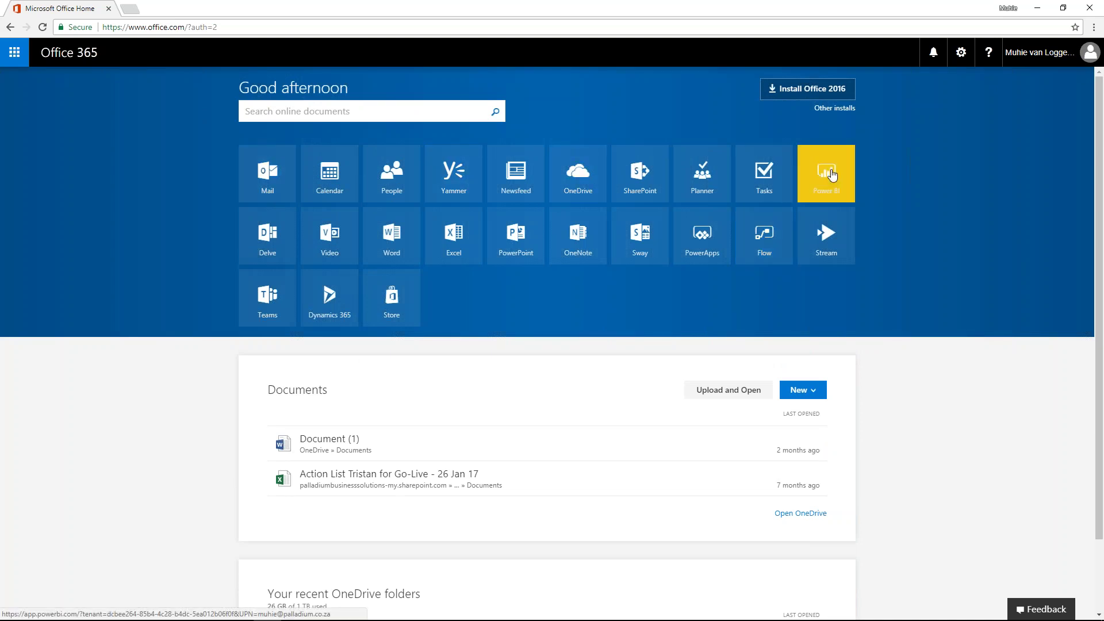
Step: Open Power BI from the Office 365 home page and look through its Favorites, Recent, Apps and Workspaces sections
left_click(831, 175)
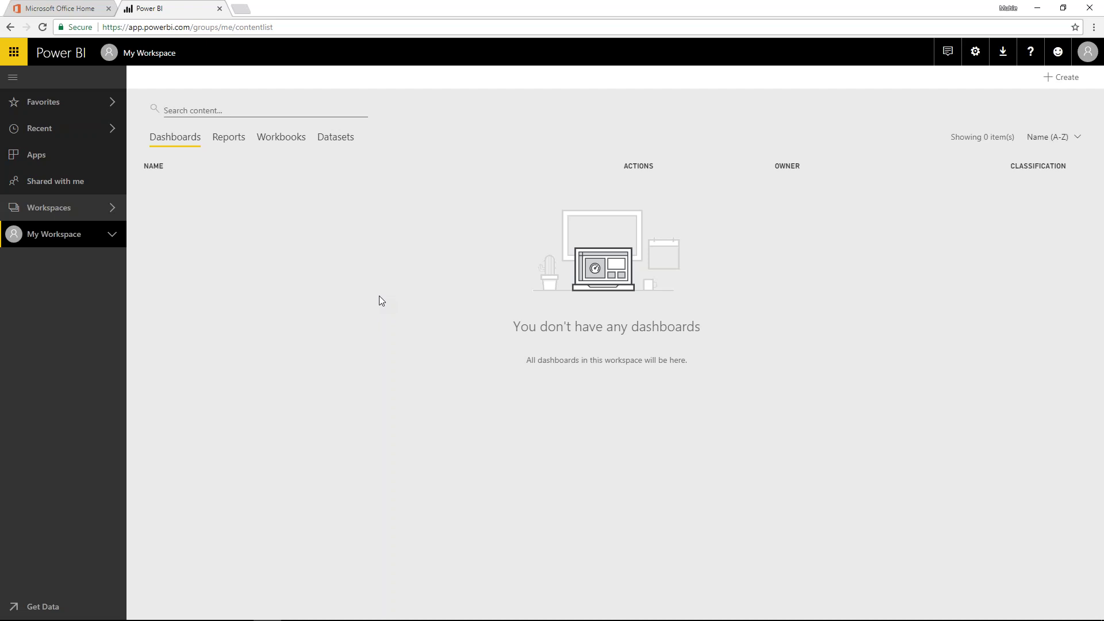
left_click(113, 104)
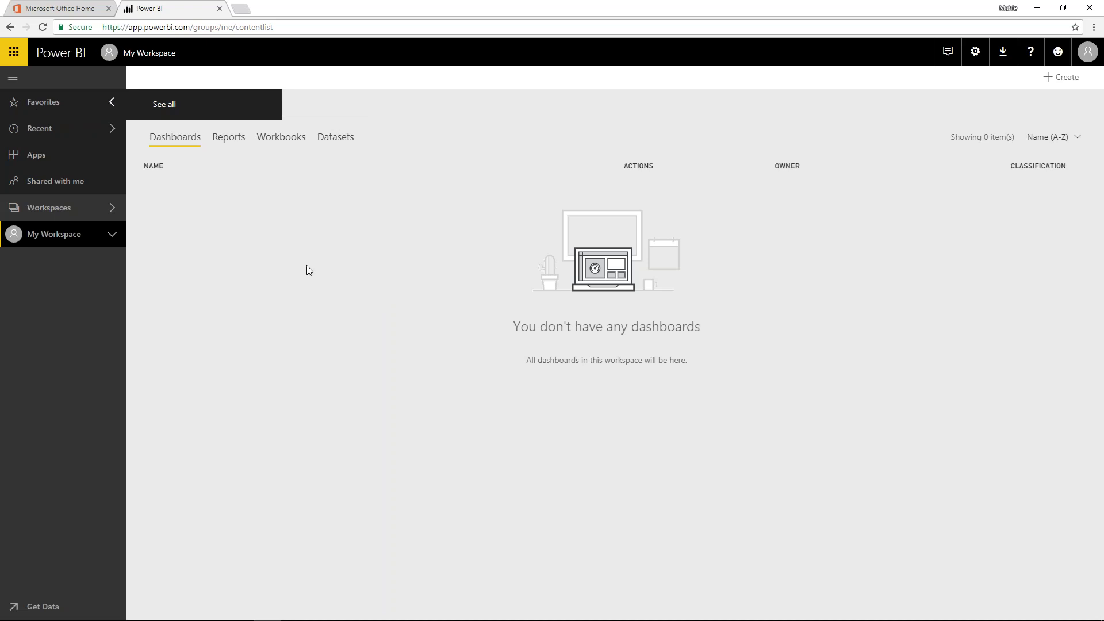
left_click(320, 326)
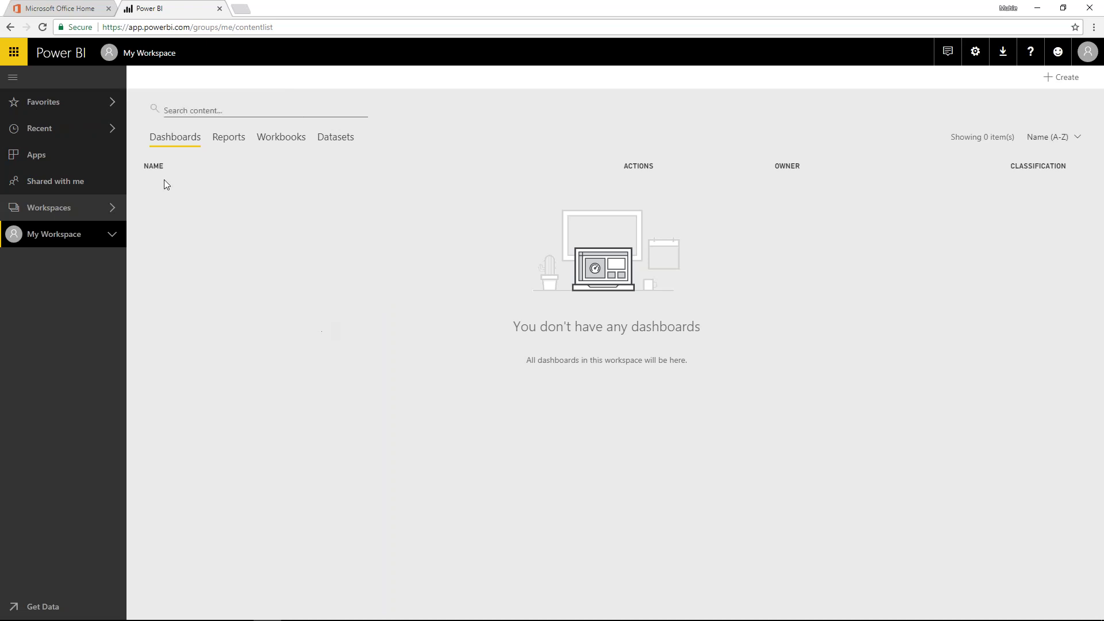
left_click(62, 132)
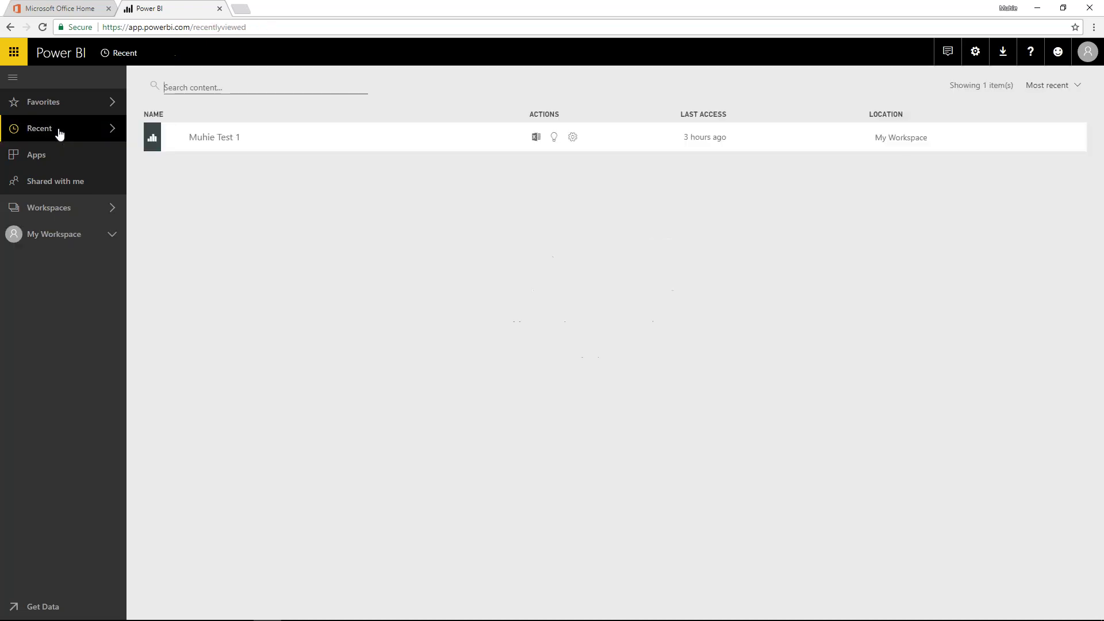
left_click(62, 156)
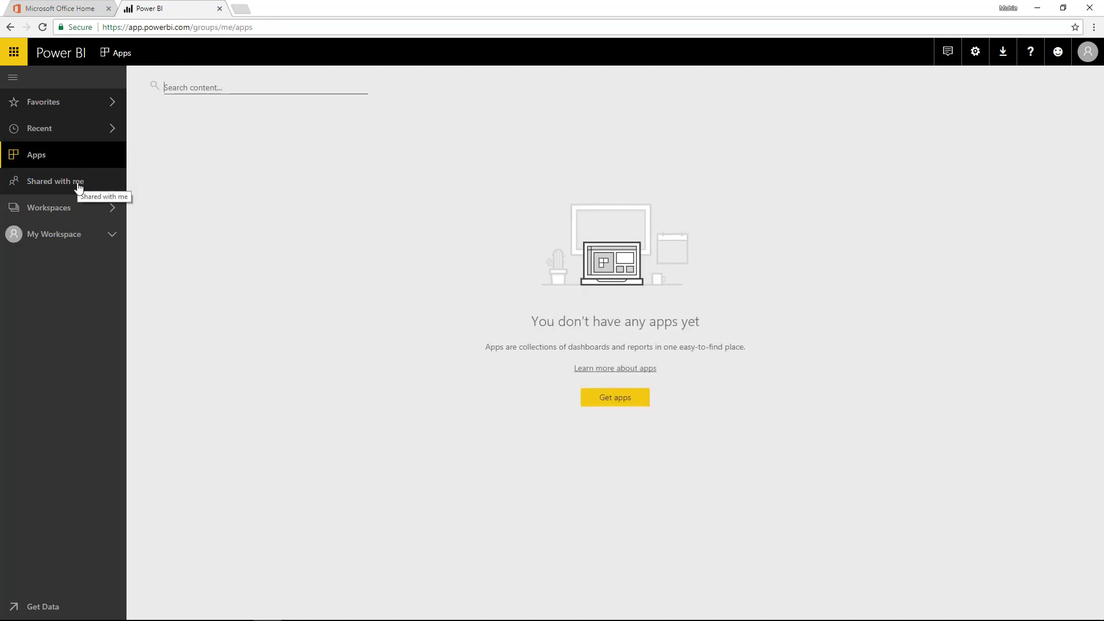
left_click(81, 208)
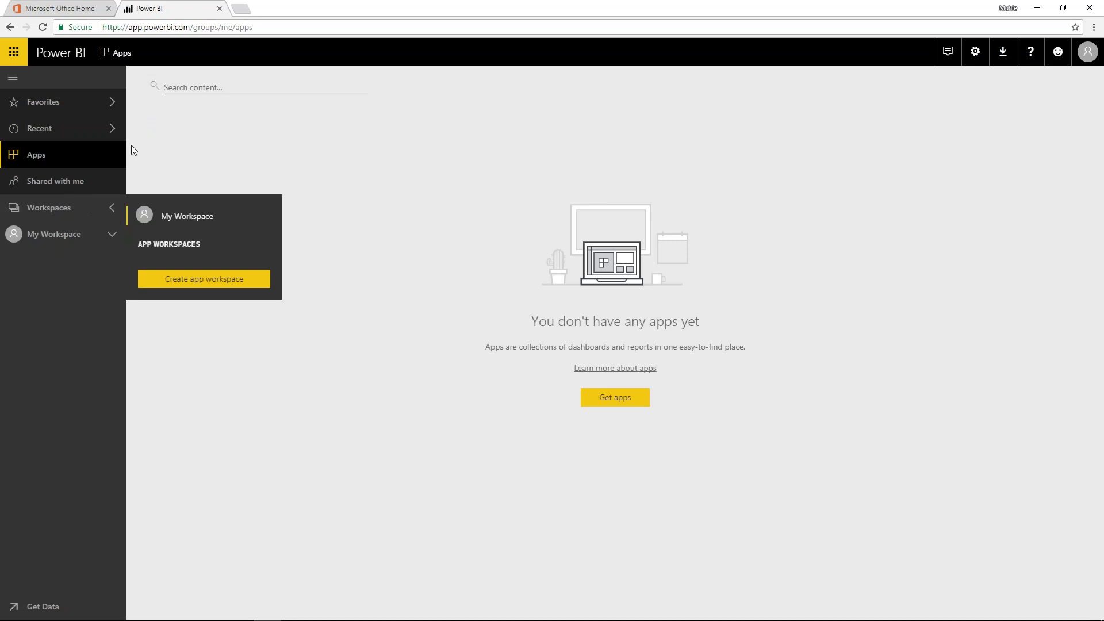
Step: Open the recently viewed test report and bring southern Africa into closer view on the FinPeriodID by Company map
left_click(94, 128)
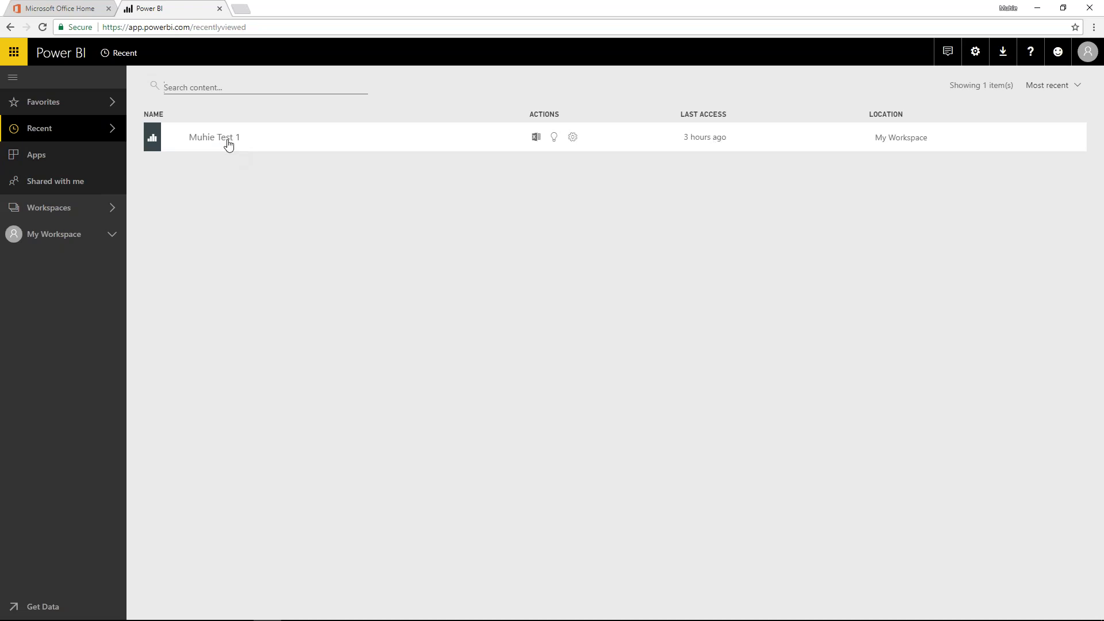
left_click(228, 142)
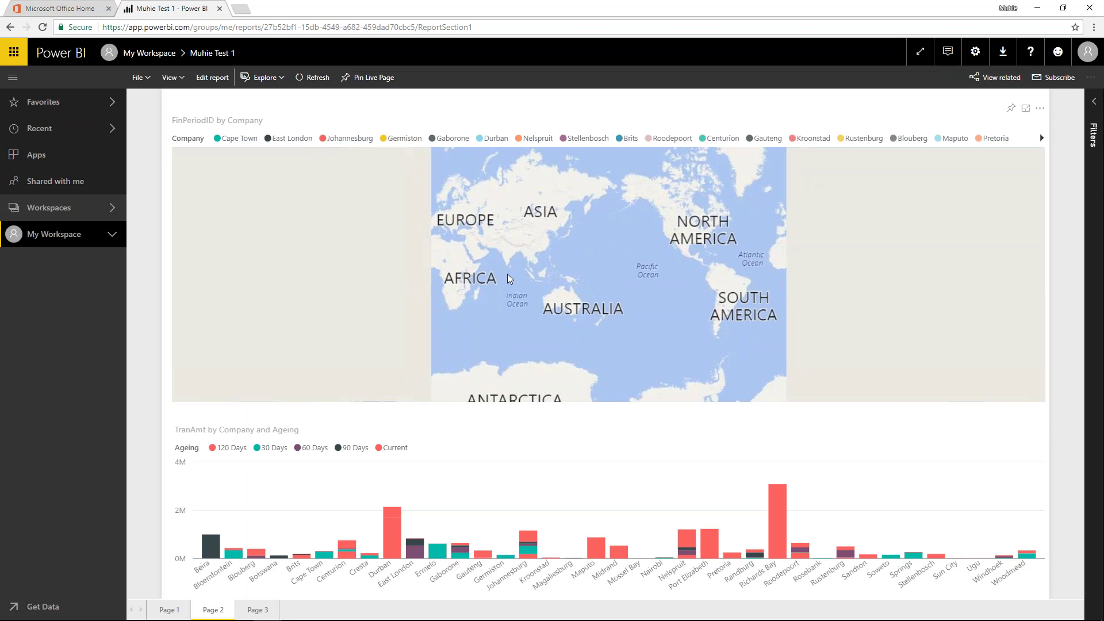
left_click_drag(598, 299, 562, 264)
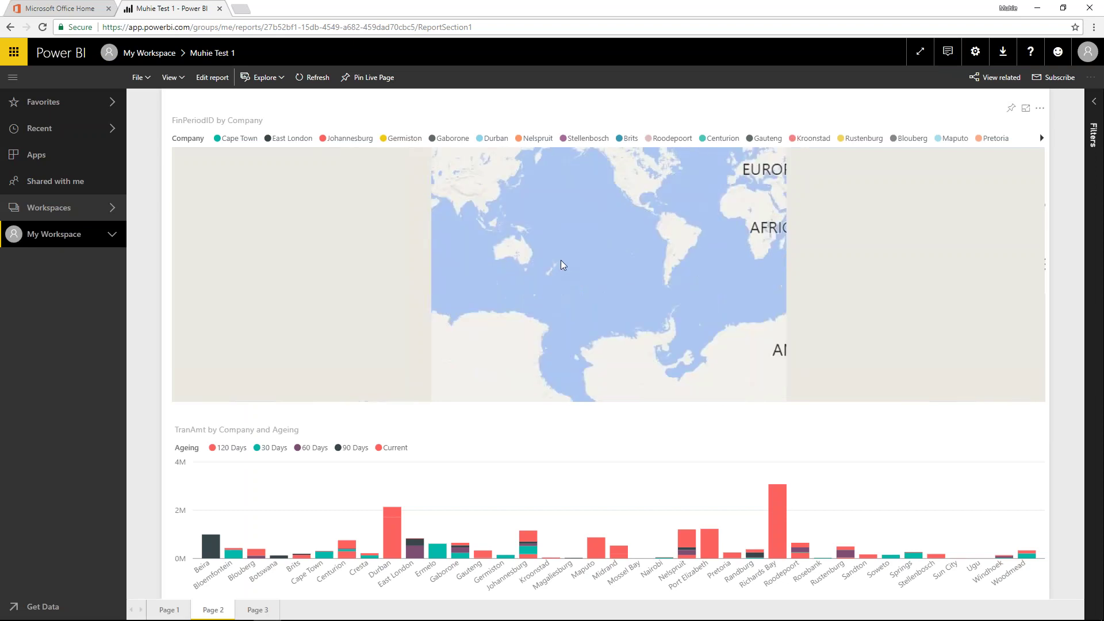
left_click_drag(624, 289, 703, 306)
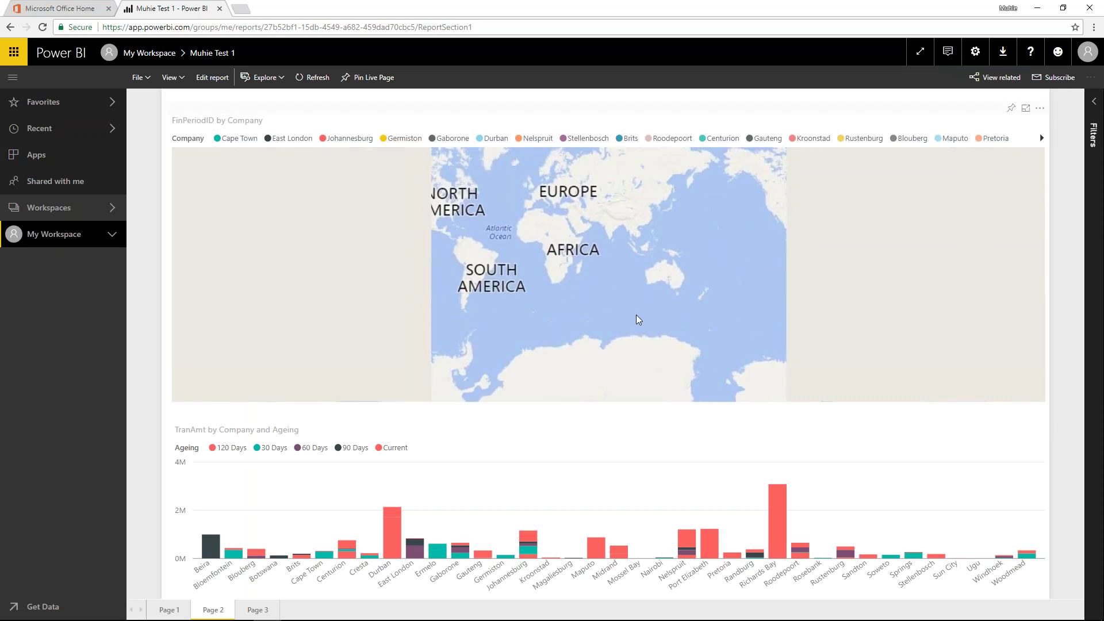
scroll(584, 310, "up", 2)
left_click_drag(454, 212, 645, 343)
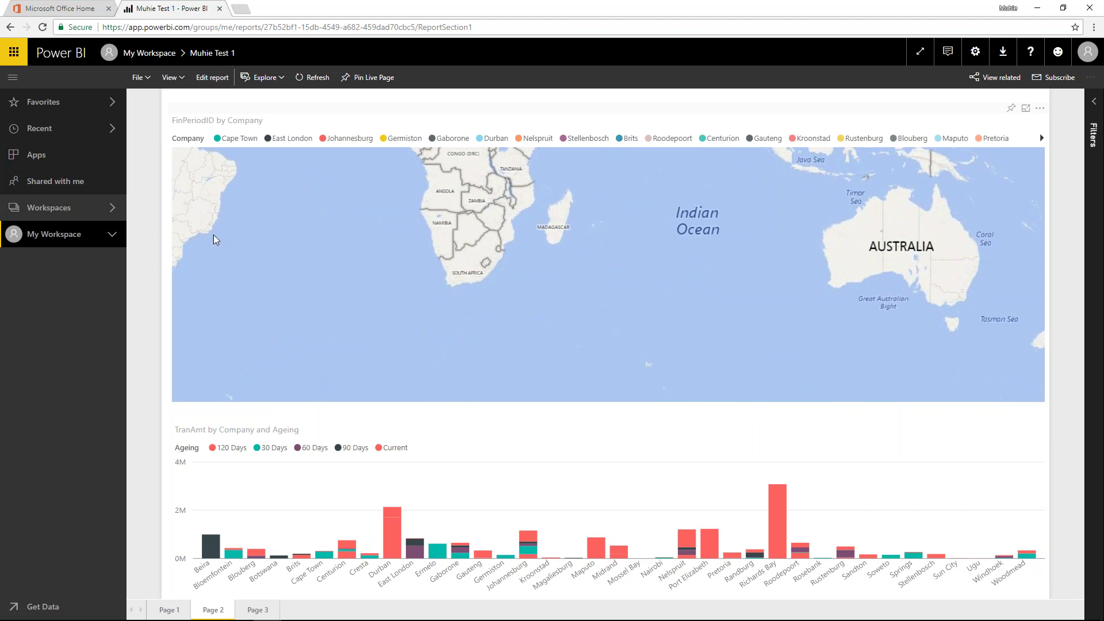
Step: Refresh Page 1 of the report and look through the rows of the Palladium Test Company table
mouse_move(247, 618)
left_click(172, 610)
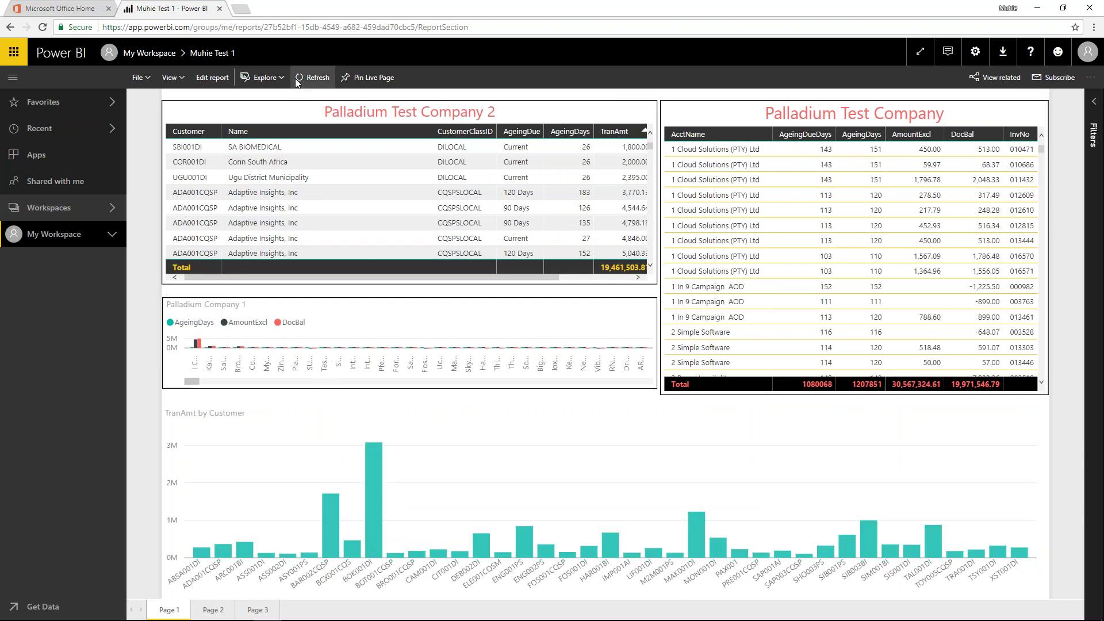
left_click(298, 78)
scroll(756, 246, "down", 2)
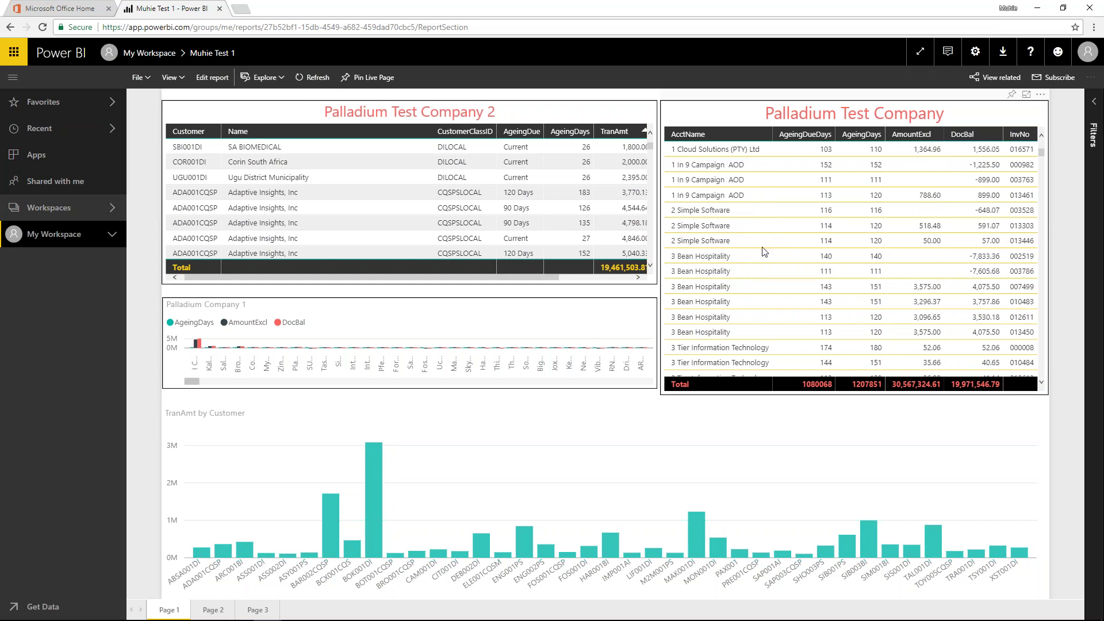
scroll(762, 251, "down", 8)
scroll(771, 255, "down", 8)
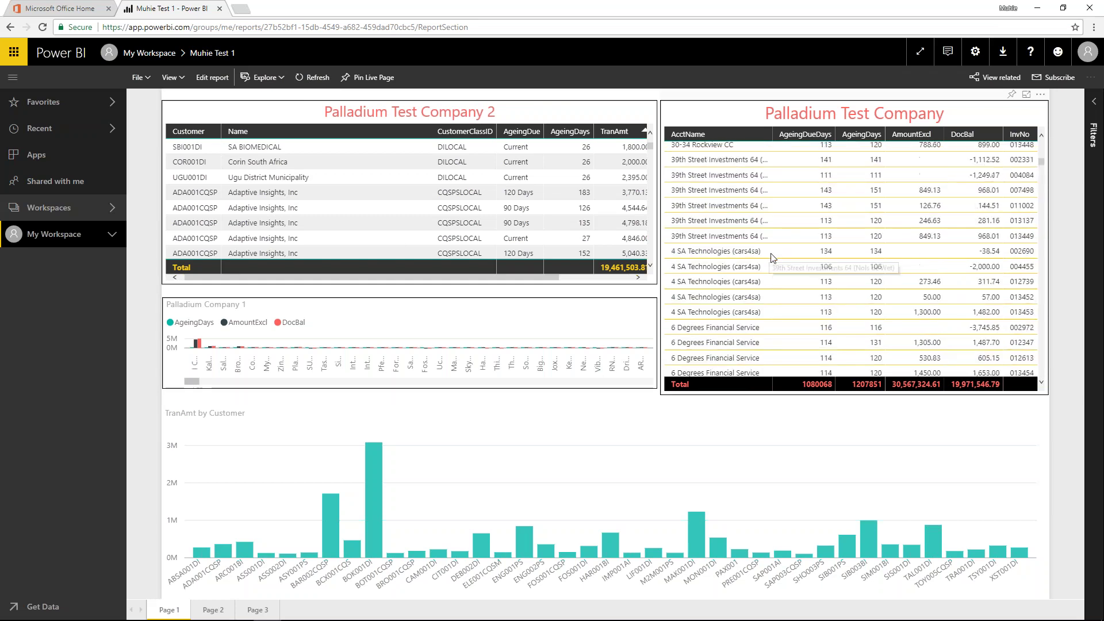
scroll(782, 262, "down", 8)
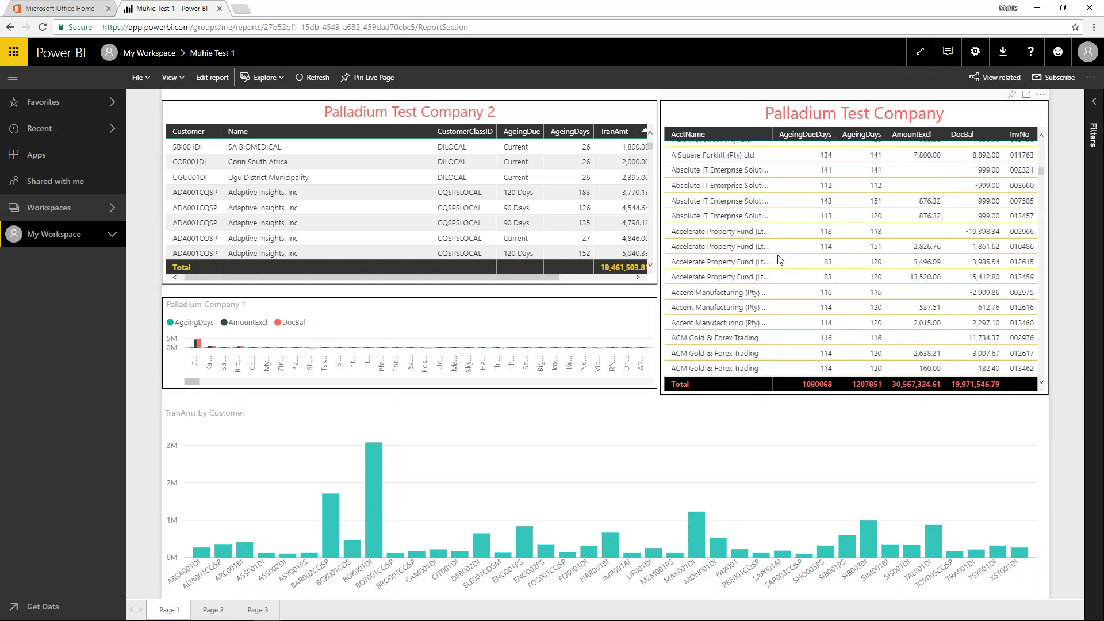
scroll(789, 259, "down", 8)
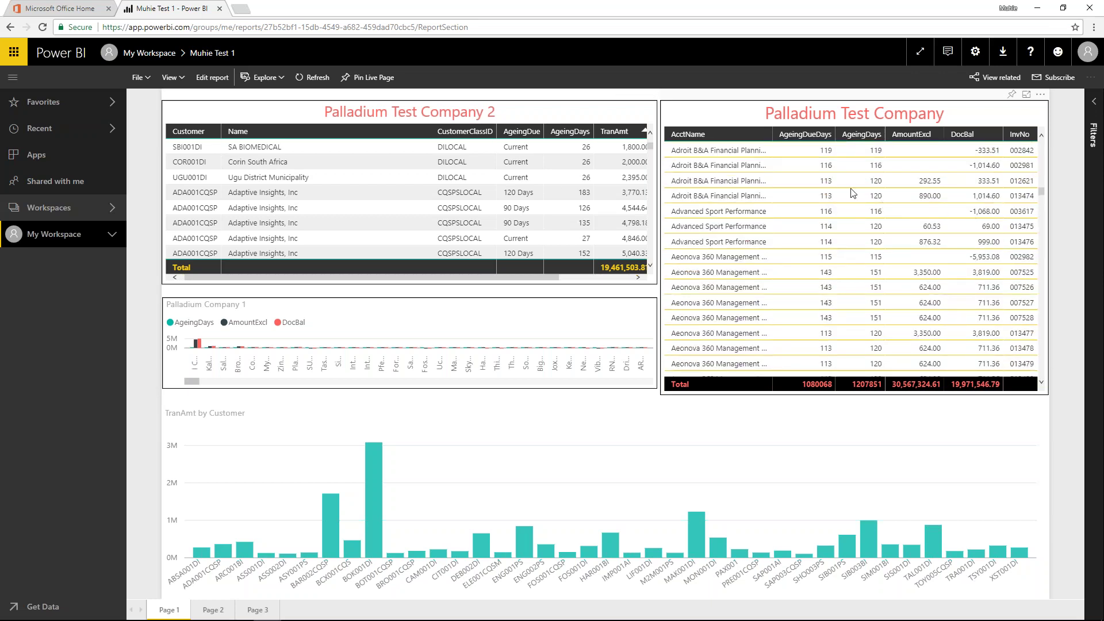
Step: Switch to Power BI Desktop to compare Page 1 of the report, and return to the online version in Chrome
left_click_drag(633, 5, 552, 197)
left_click(55, 599)
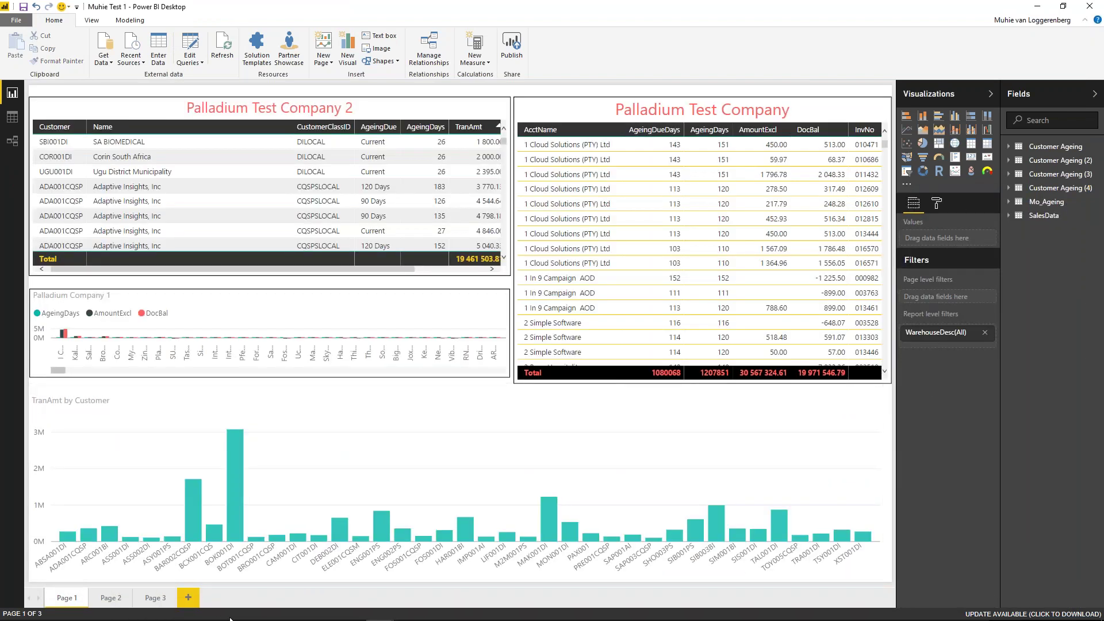
mouse_move(230, 615)
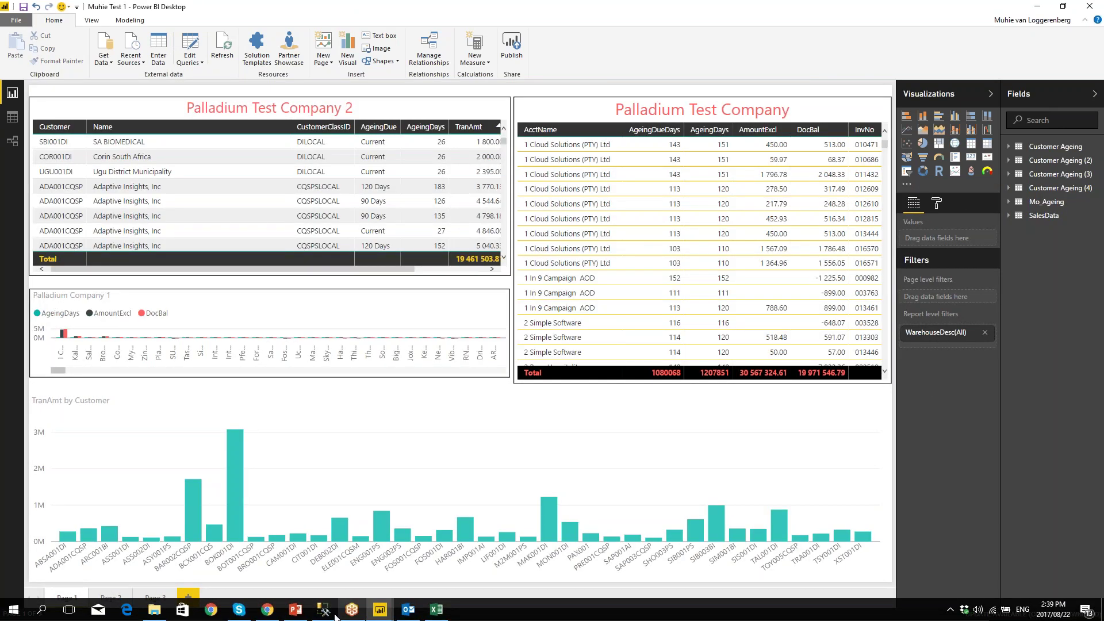
left_click(267, 610)
double_click(757, 202)
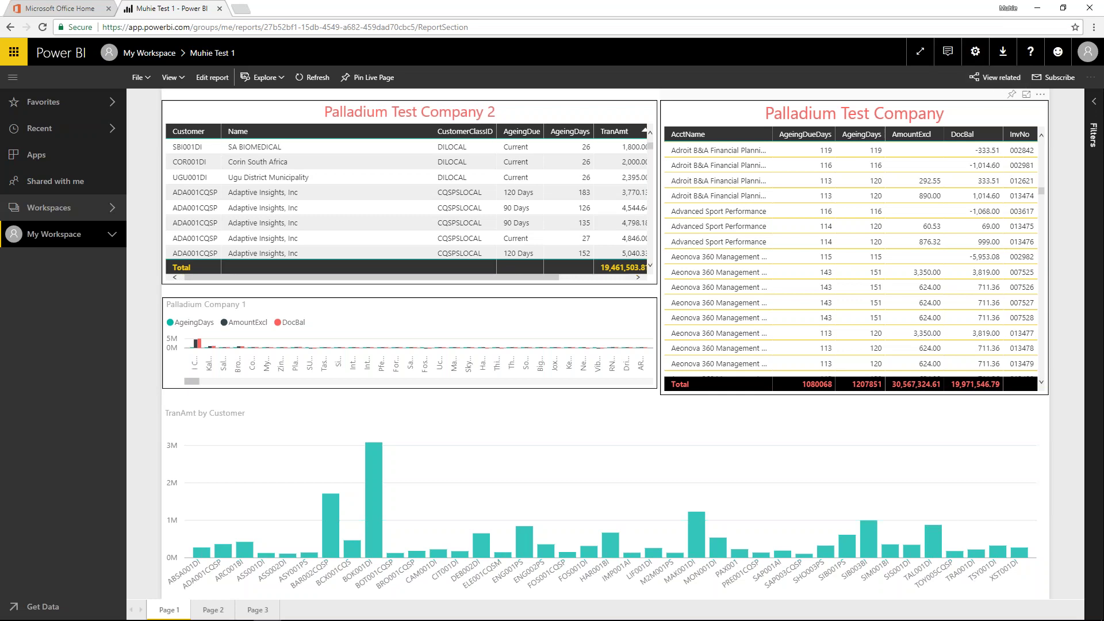
Step: Filter the Palladium Test Company table's AcctName to 1 In 9 Campaign AOD, 2 Simple Software, 3 Bean Hospitality and 30-34 Rockview CC
left_click(1091, 106)
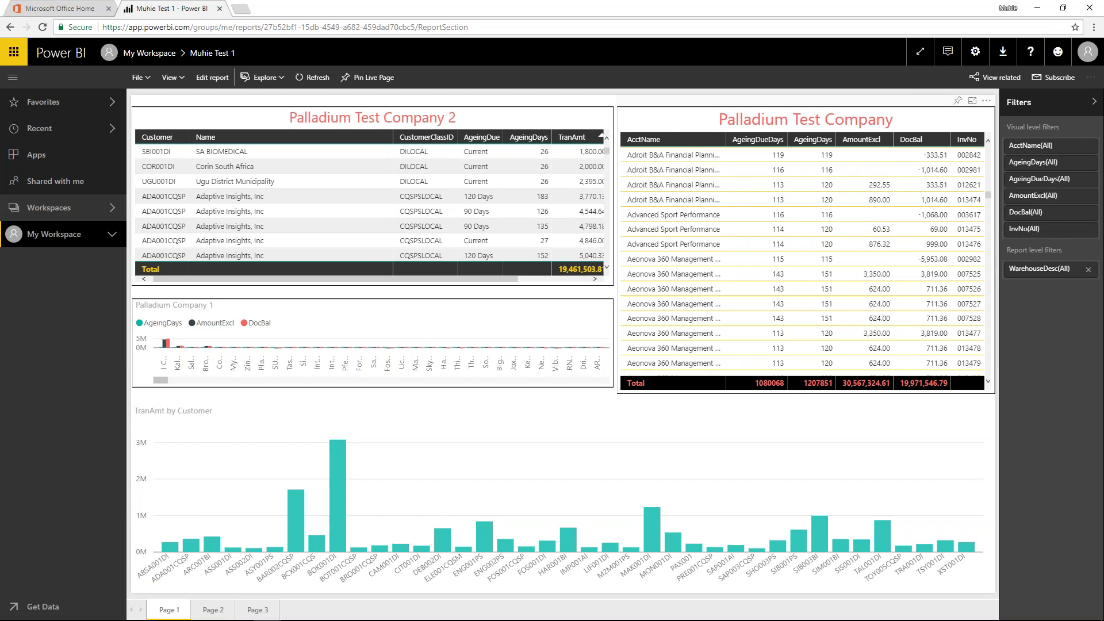
left_click(1076, 146)
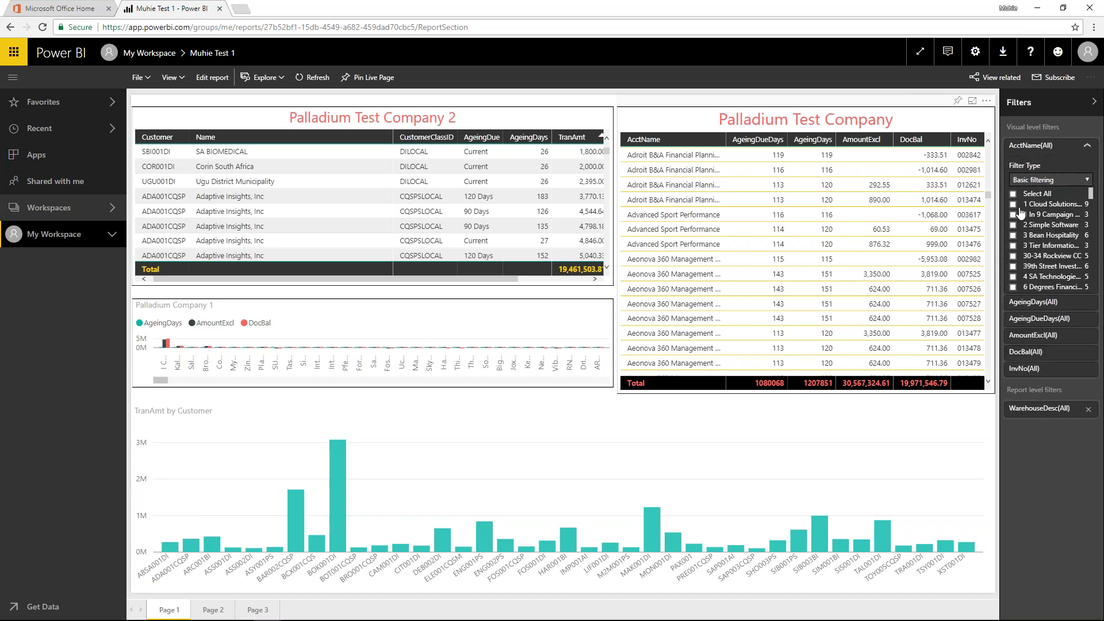
left_click(1013, 215)
left_click(1014, 225)
left_click(1013, 236)
left_click(1013, 257)
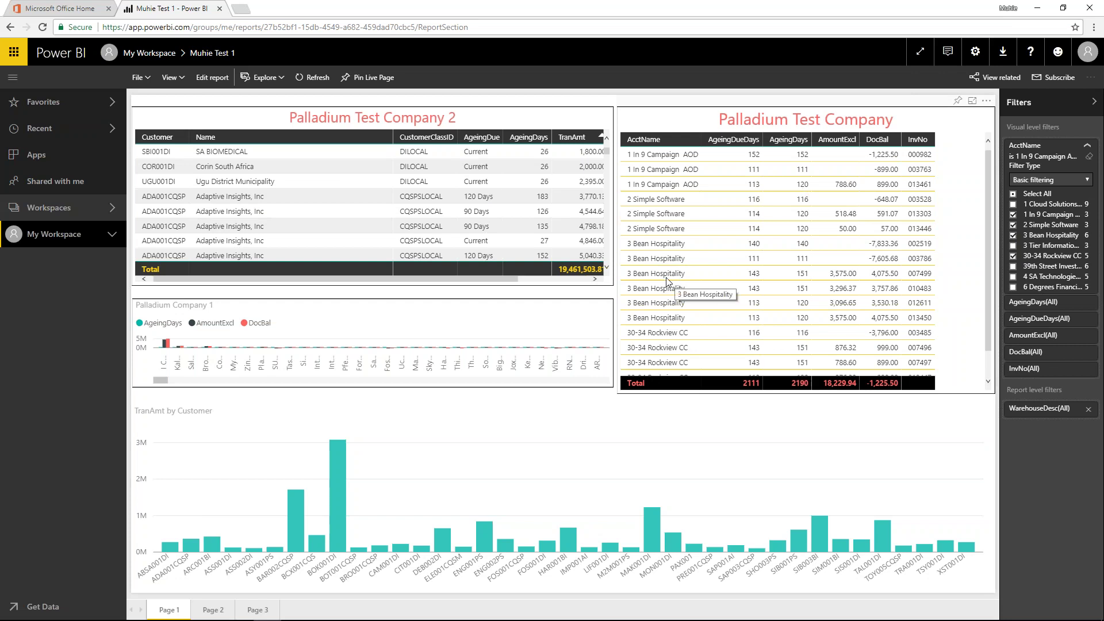
Step: View the report's related dashboards and datasets, and return to the report with its filters shown
left_click(975, 79)
left_click(978, 80)
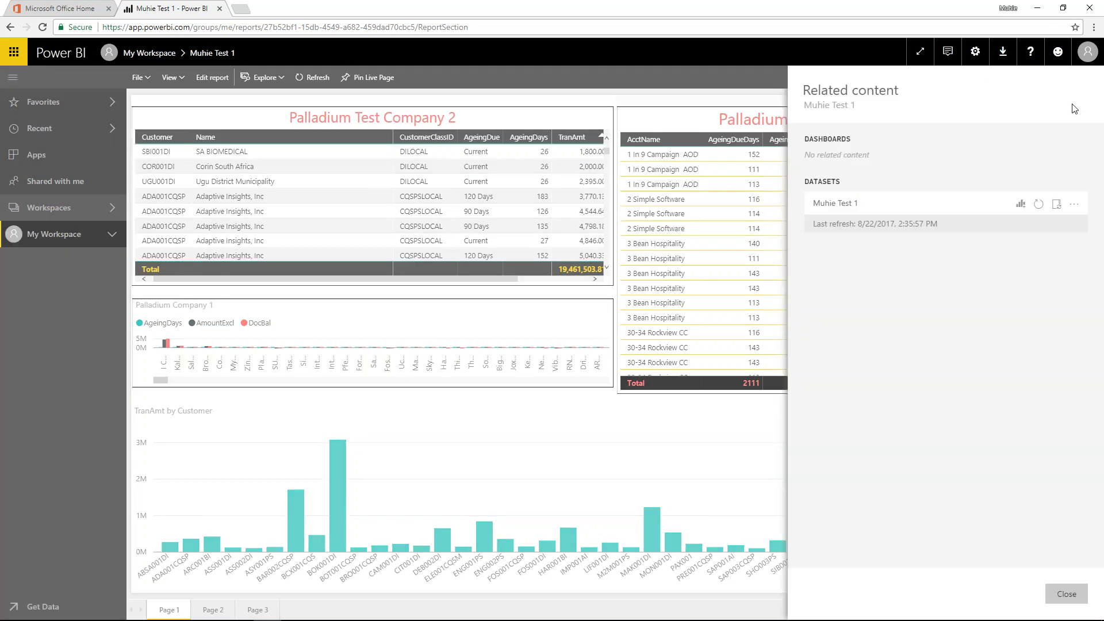
left_click(740, 66)
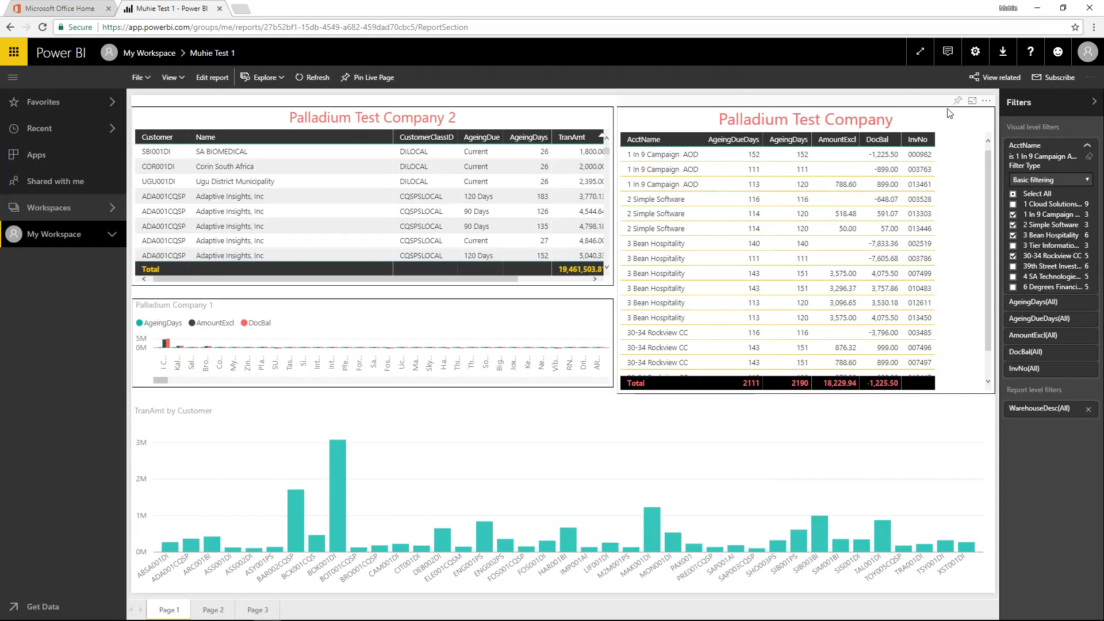
left_click(1020, 104)
left_click(1093, 134)
Step: Set the report-level WarehouseDesc filter to the Hisense Main, Junction Mall and Kasoa Amanfro entries
left_click(1052, 409)
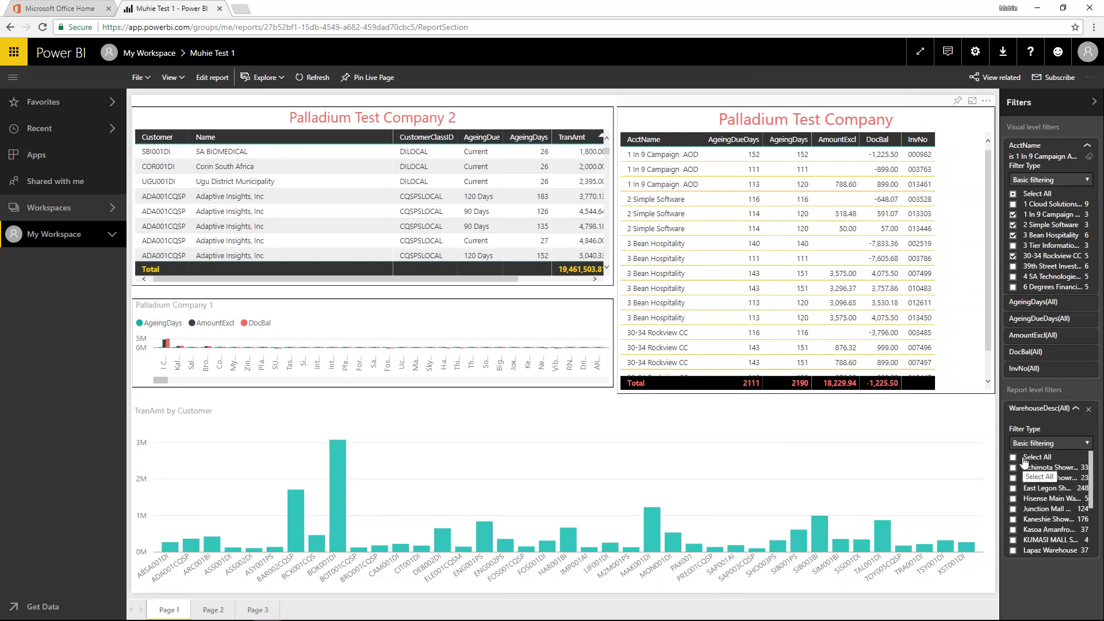
left_click(1018, 499)
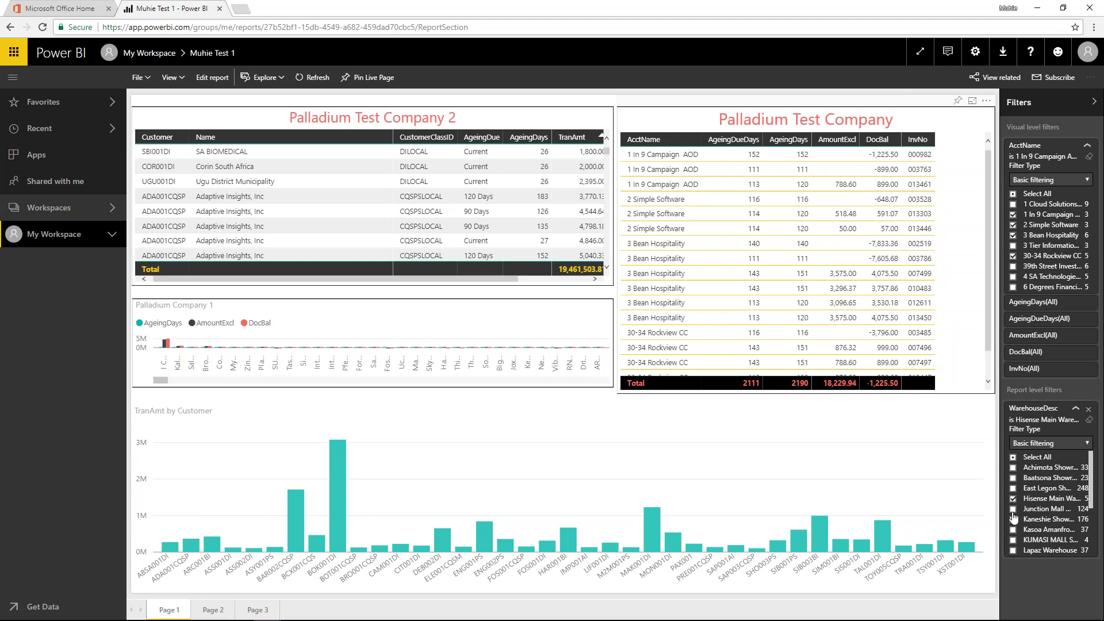
left_click(1013, 510)
Step: Check the filters on the TranAmt by Customer chart, look over Pages 2 and 3, and return to Page 1
left_click(366, 418)
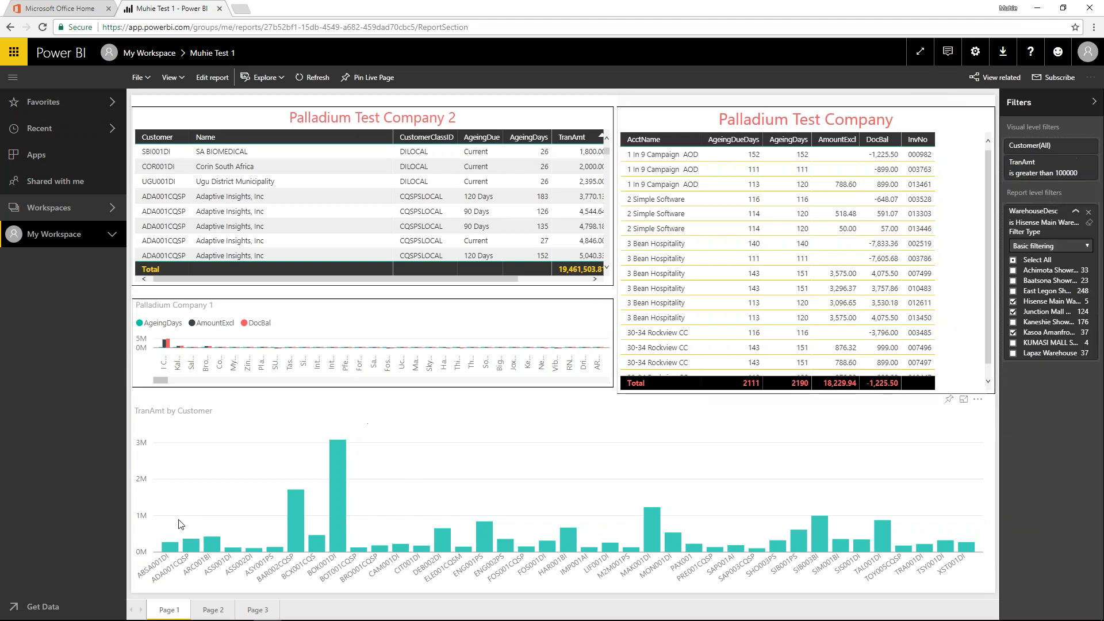
left_click(211, 610)
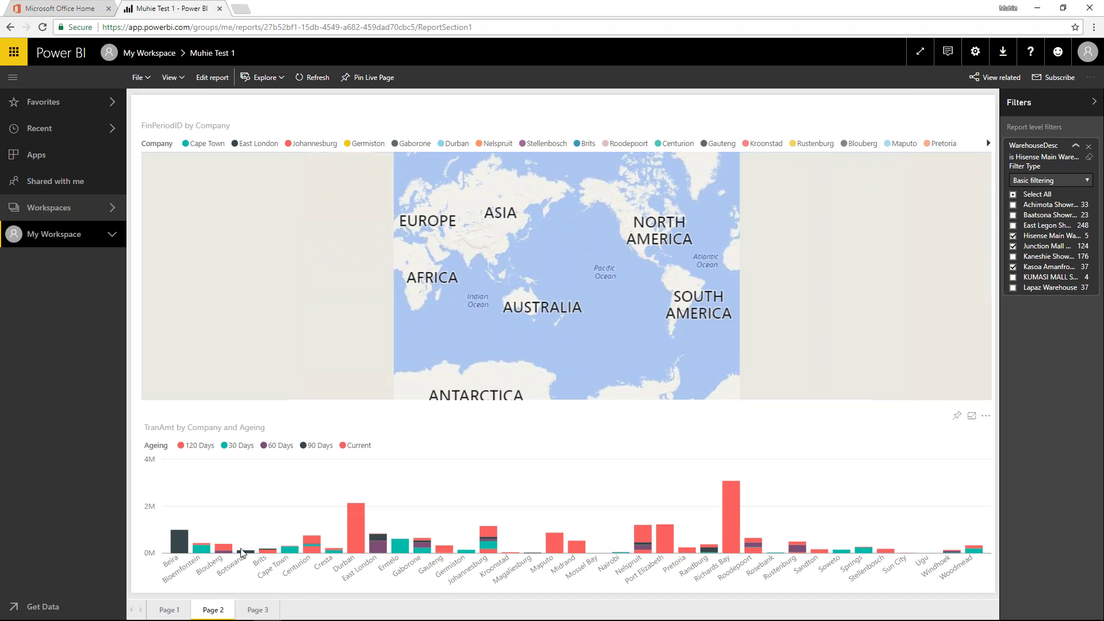
left_click(256, 612)
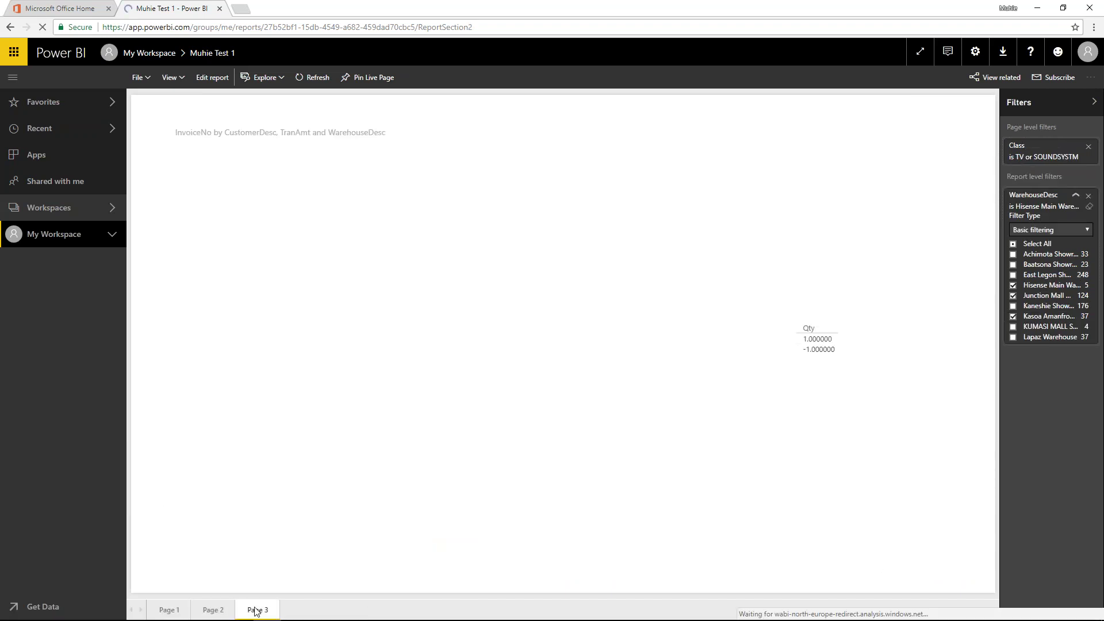
left_click(230, 610)
left_click(179, 611)
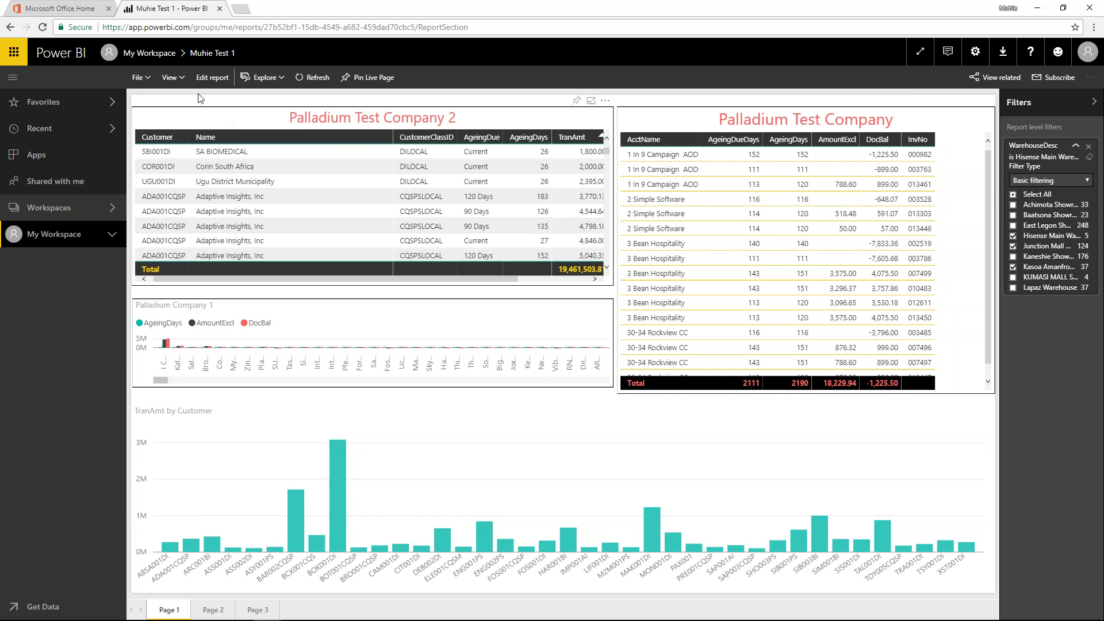
Step: Export the report as a PowerPoint presentation and open the downloaded file in PowerPoint at its second slide
left_click(186, 83)
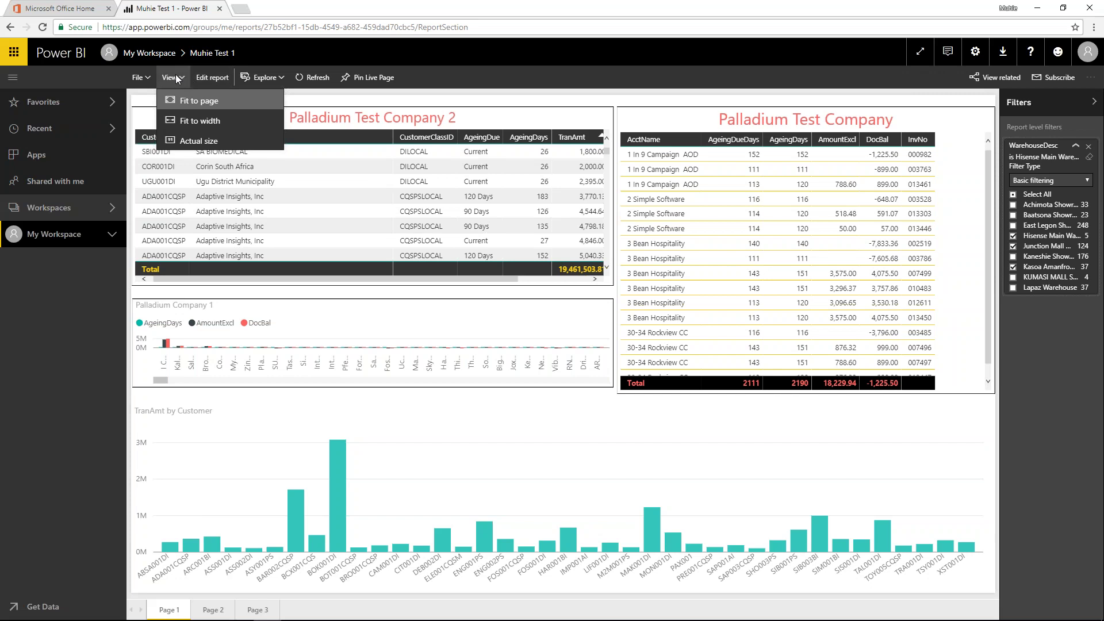
left_click(141, 77)
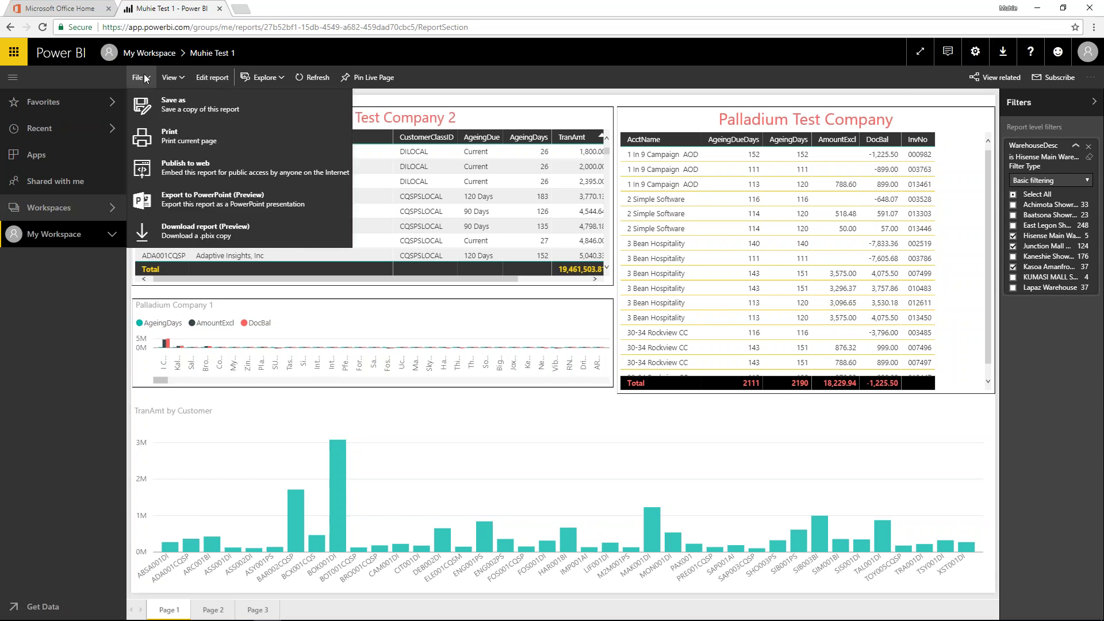
left_click(210, 199)
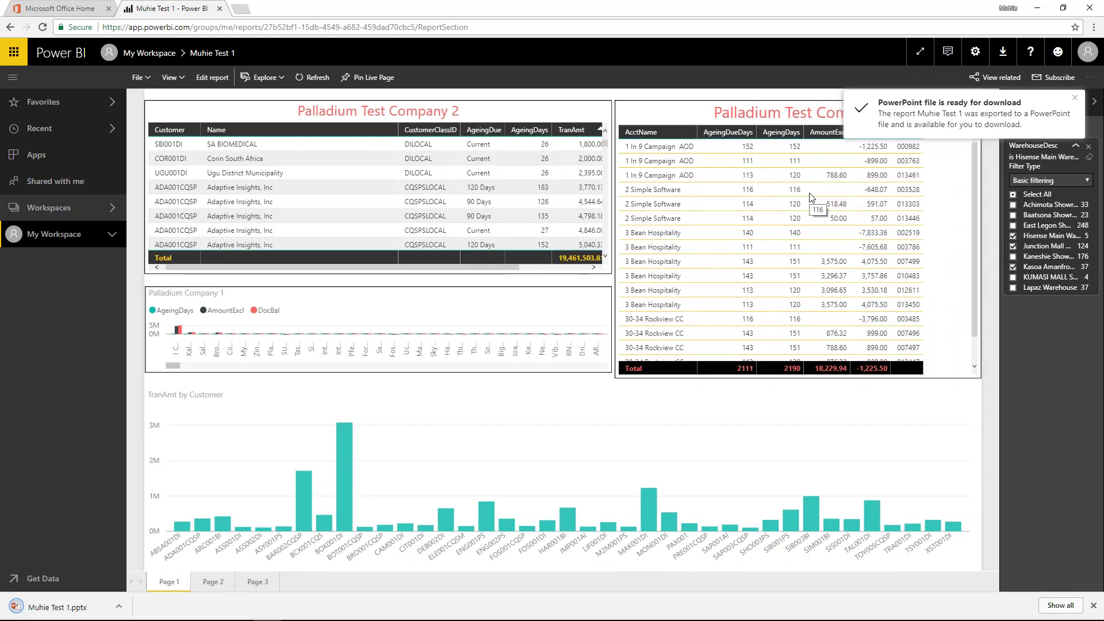
left_click(24, 606)
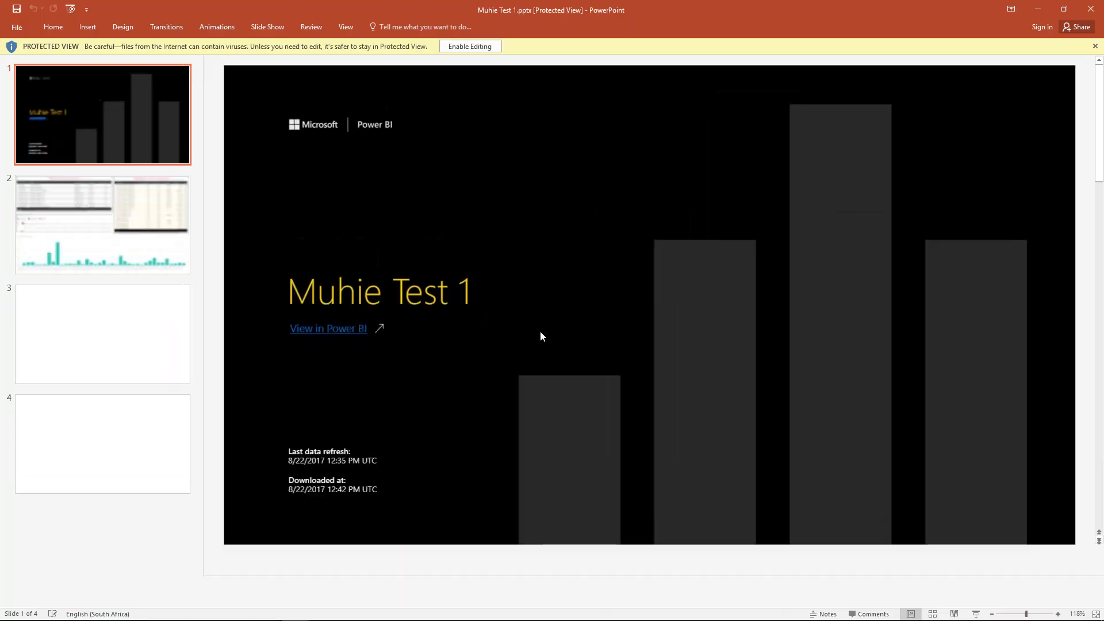
left_click(131, 243)
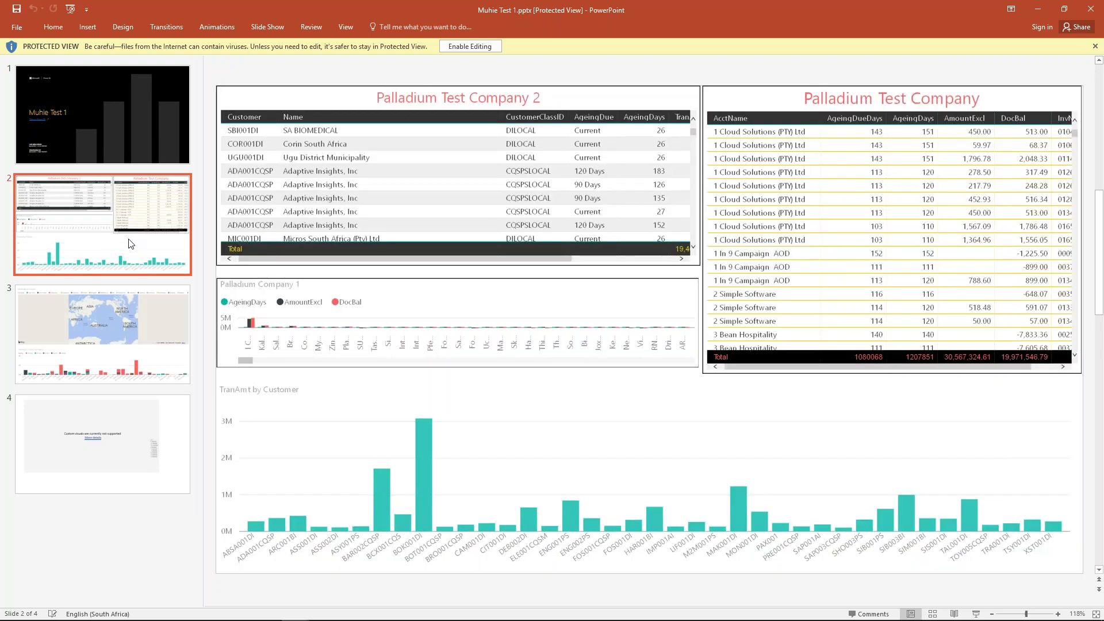
Step: Enable editing of the exported presentation and look over its map, title and table slides
left_click(67, 347)
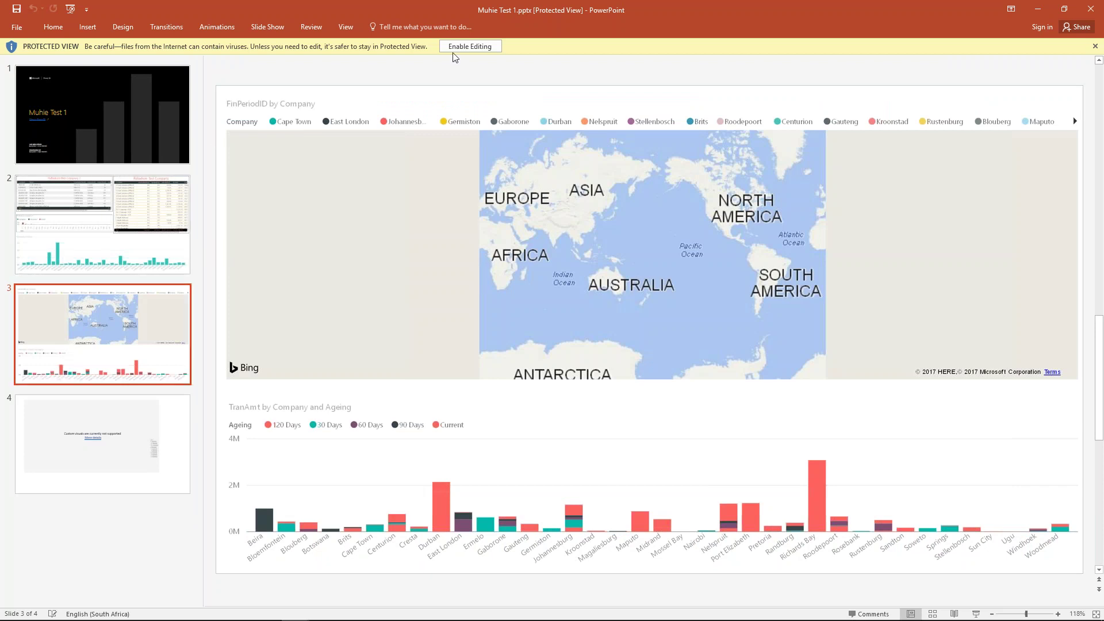
left_click(467, 48)
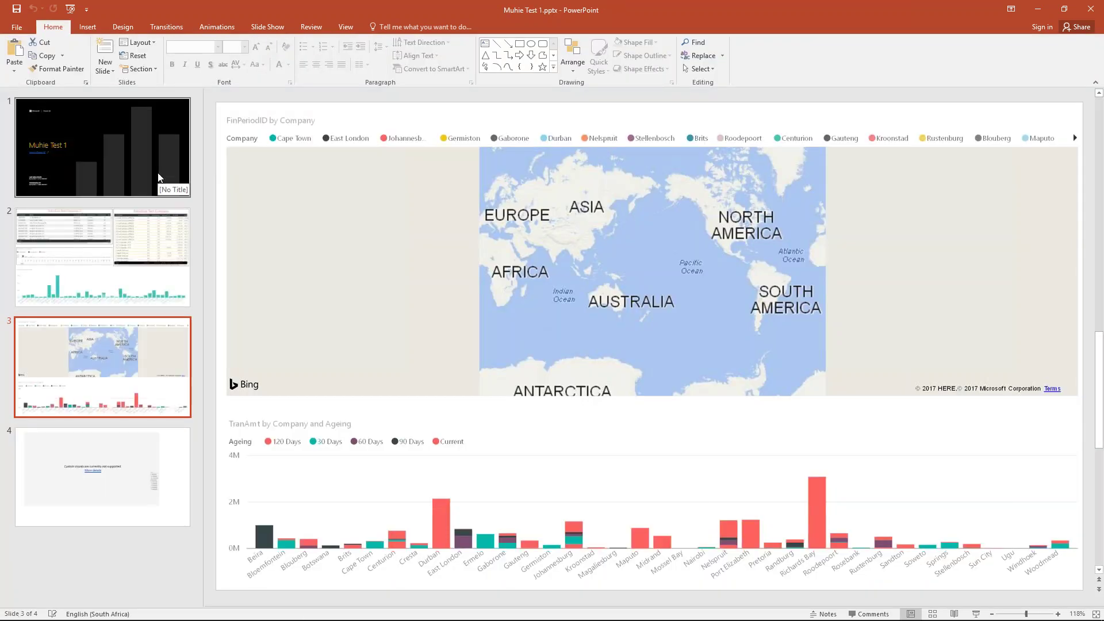
left_click(158, 173)
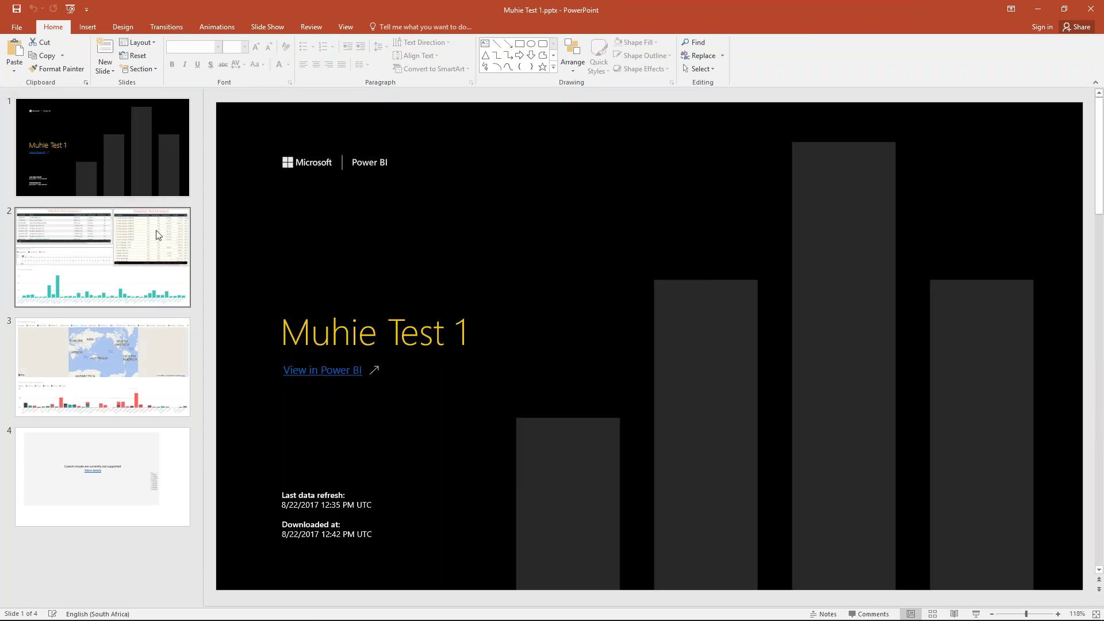
left_click(158, 234)
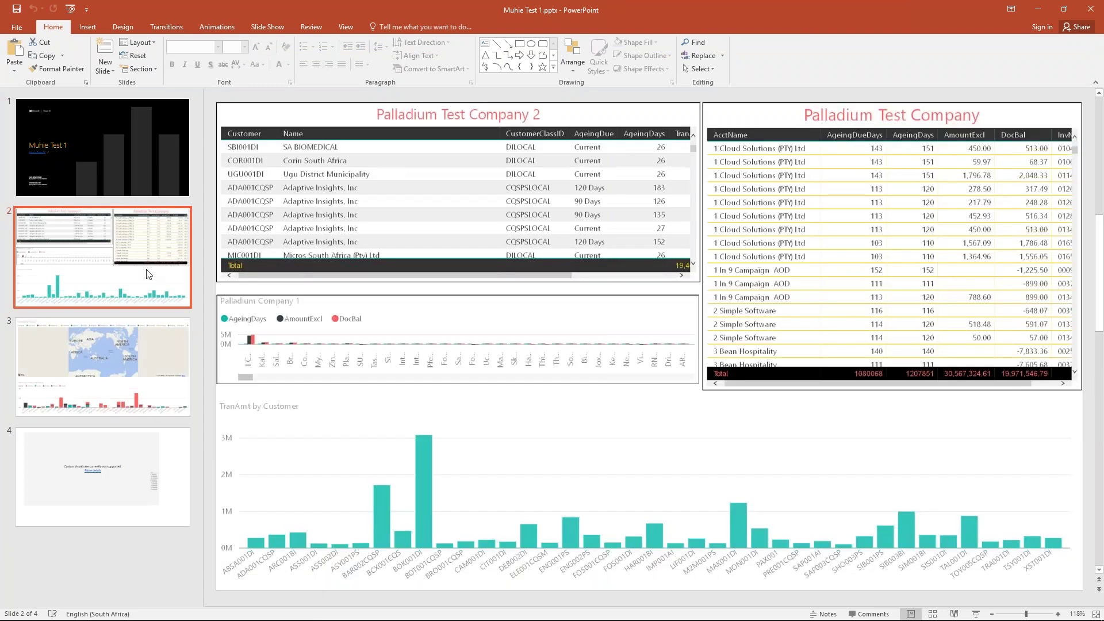
left_click(136, 186)
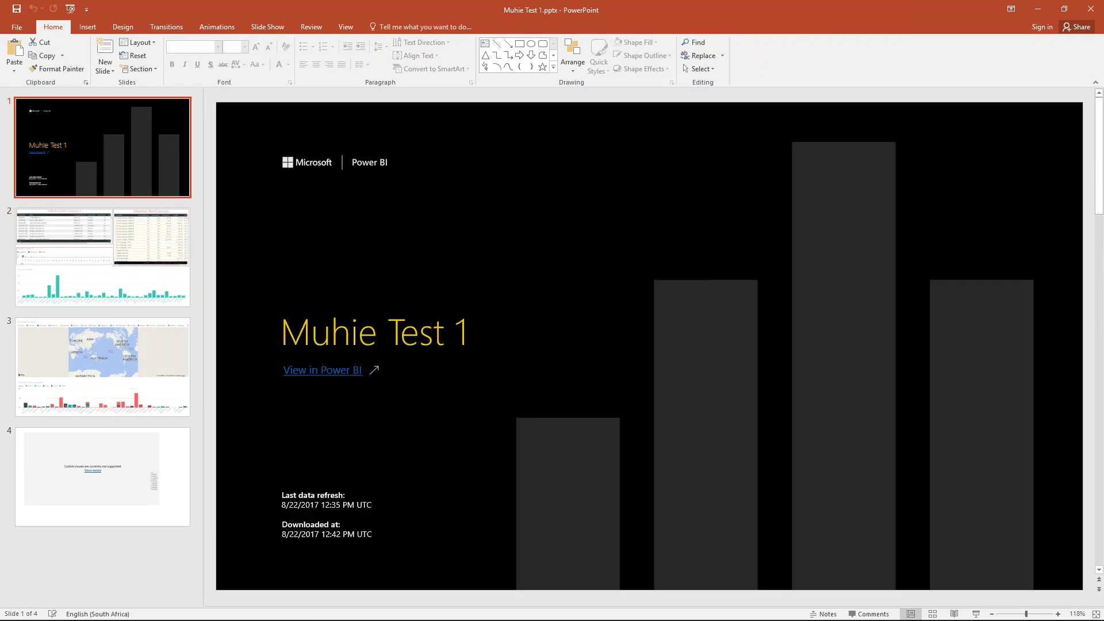
Step: Examine the title slide's elements, look over the report slides, and close the presentation
left_click(342, 370)
left_click(440, 345)
left_click(440, 345)
left_click(702, 387)
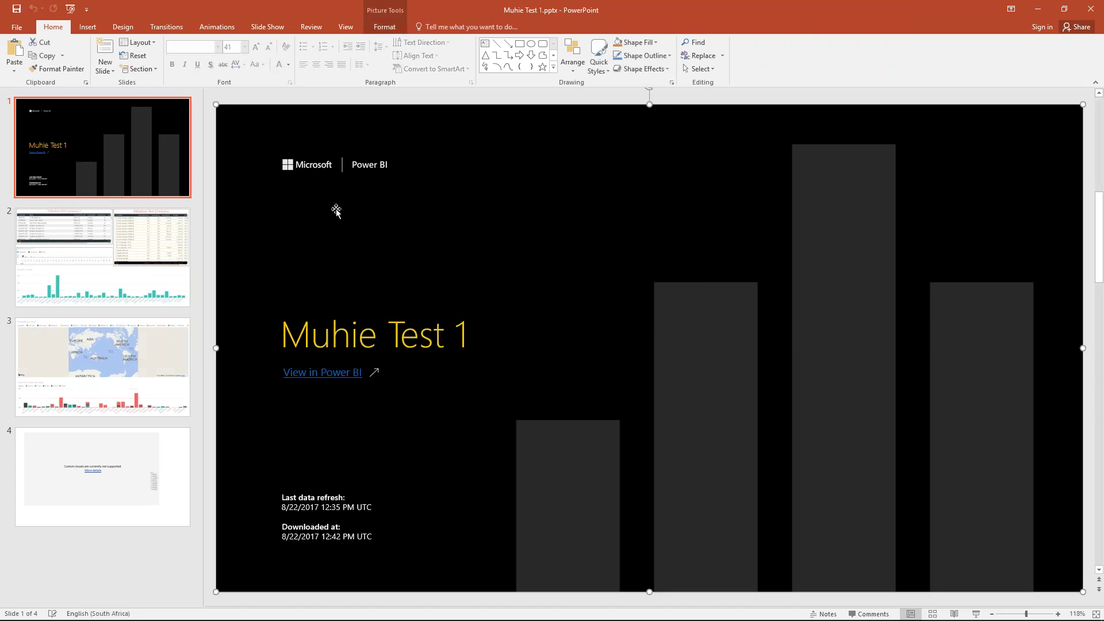
left_click(322, 176)
left_click(127, 230)
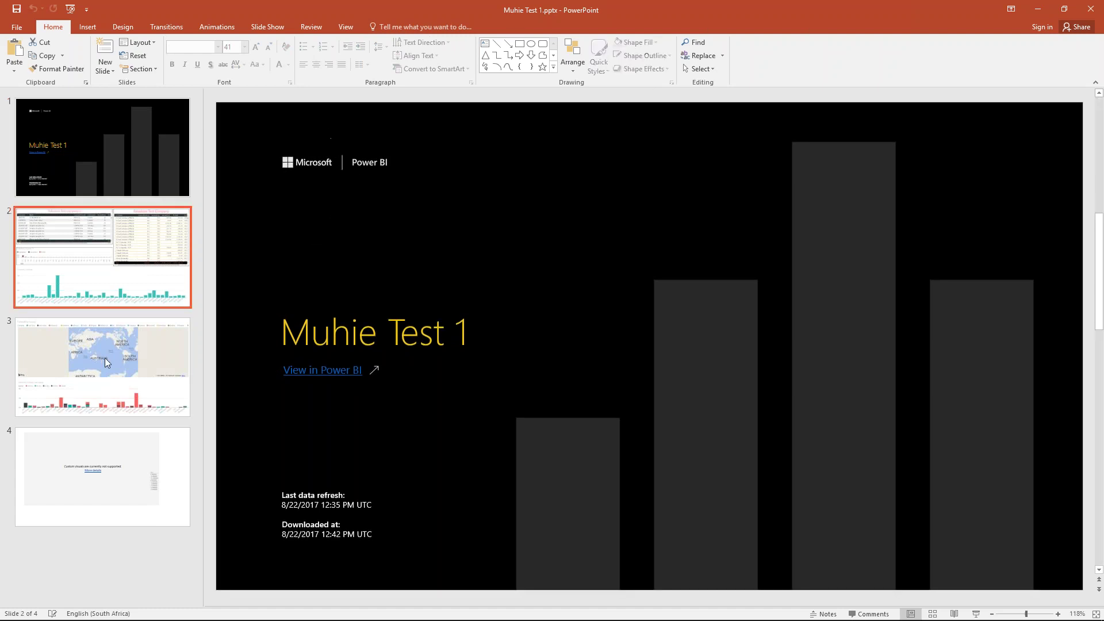
left_click(111, 389)
left_click(89, 137)
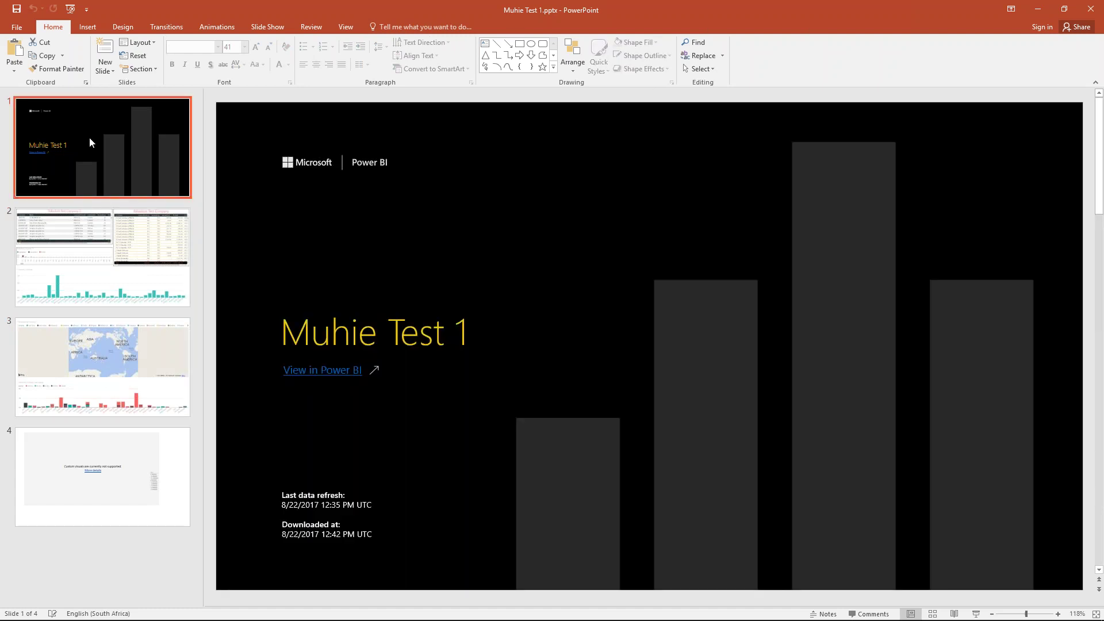
left_click(1090, 10)
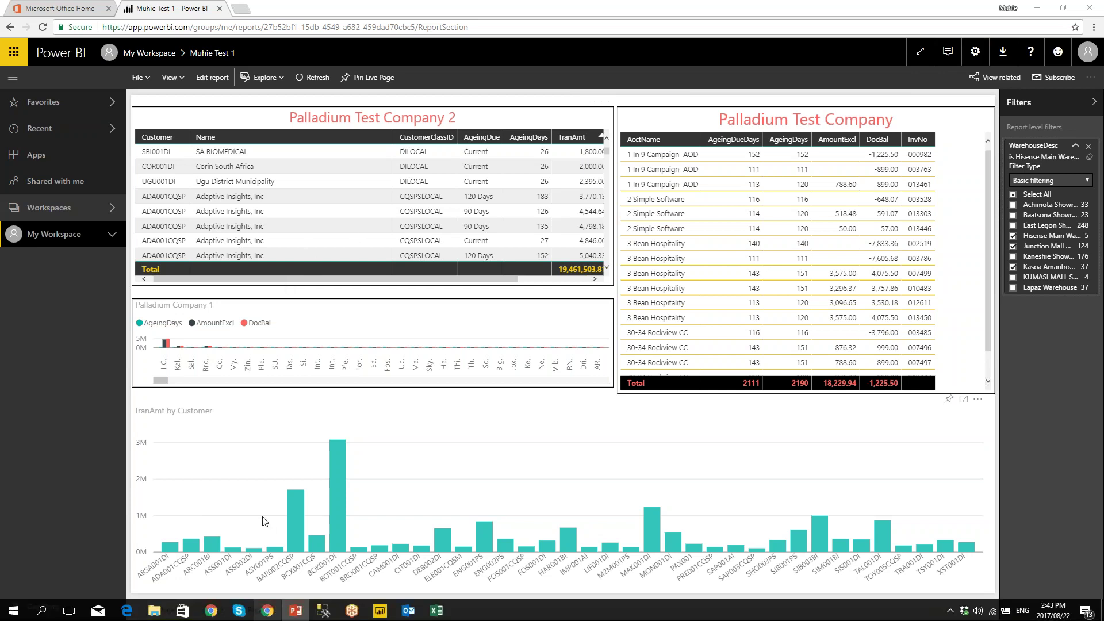
Step: Switch to the Todays Training report in Power BI Desktop and show its Page 1
mouse_move(352, 613)
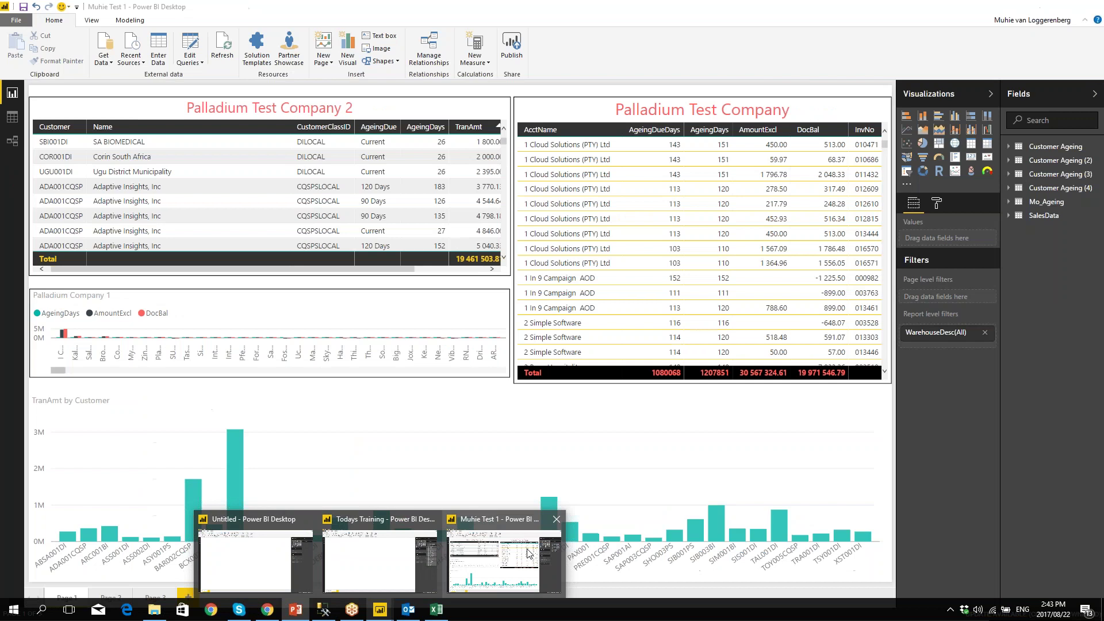
left_click(529, 553)
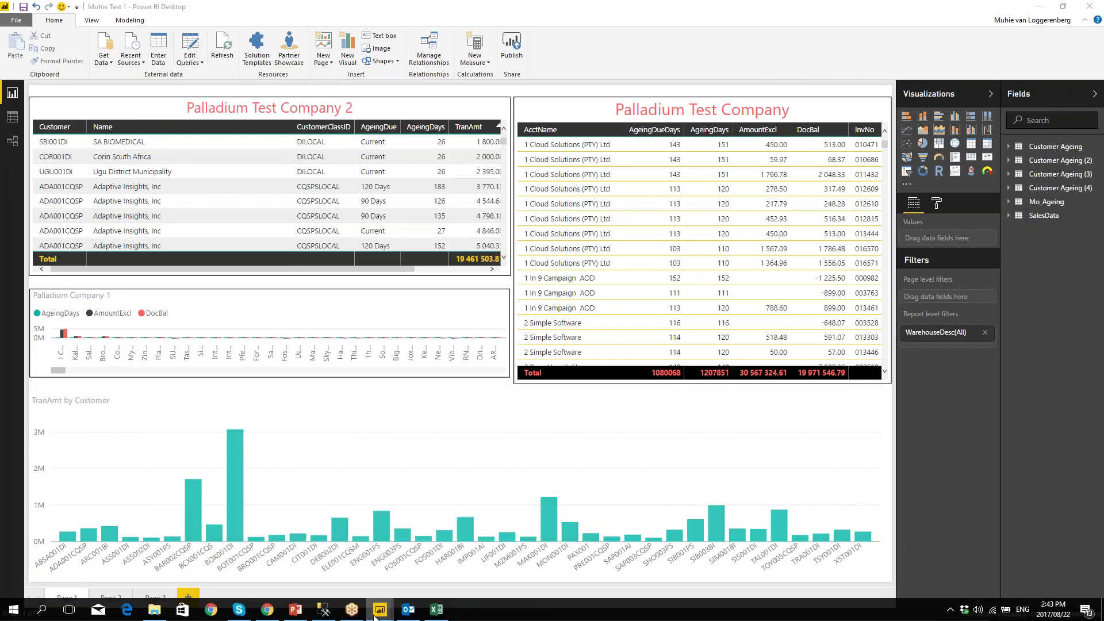
mouse_move(377, 611)
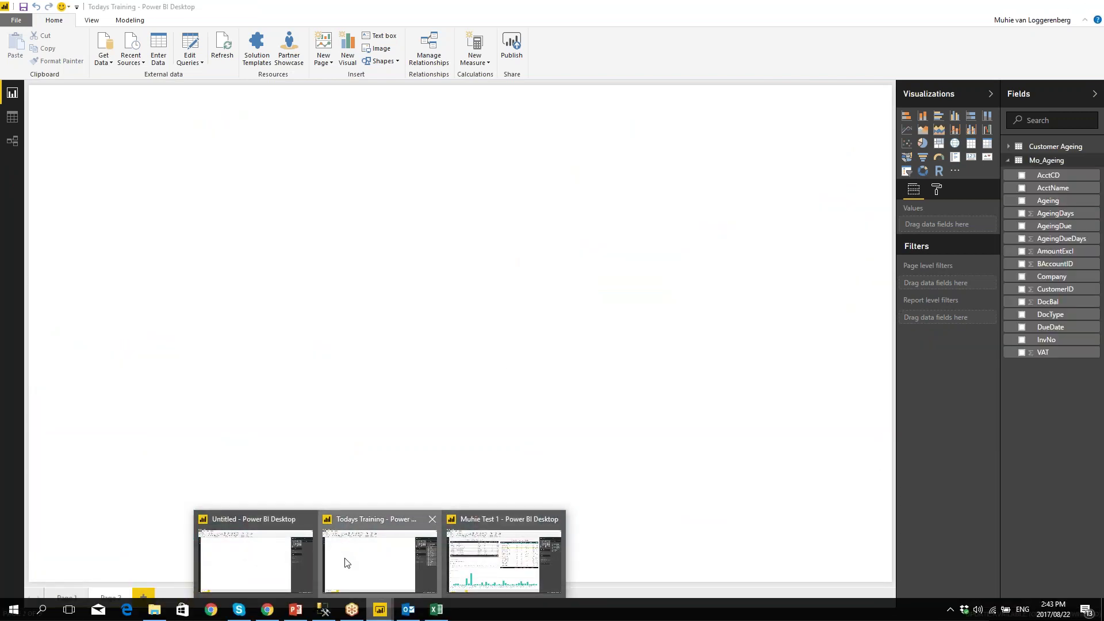
left_click(345, 562)
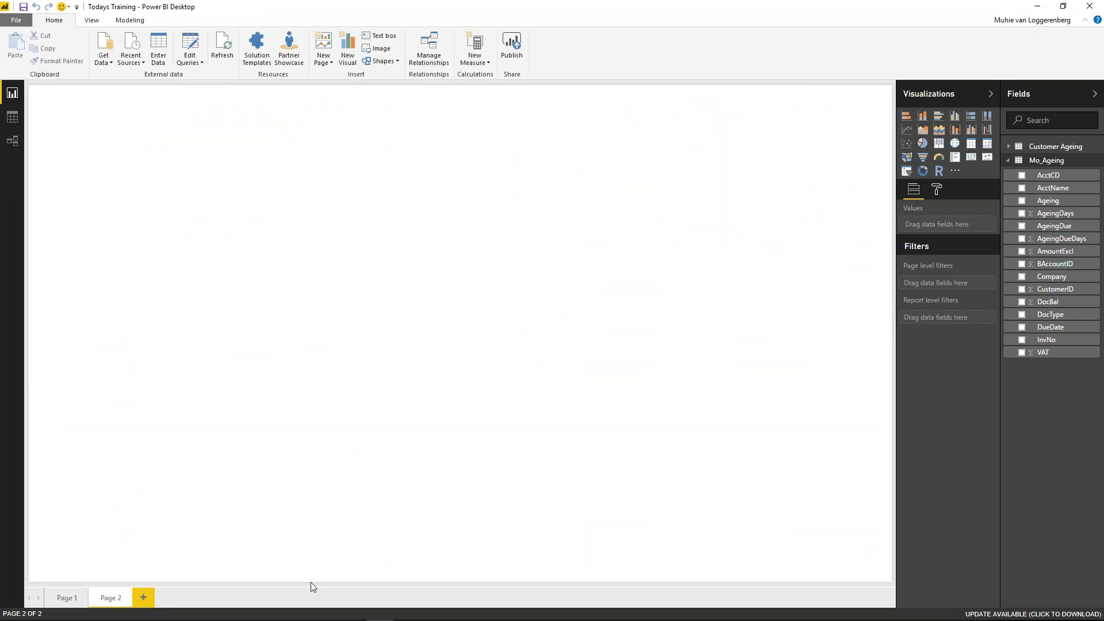
left_click(71, 600)
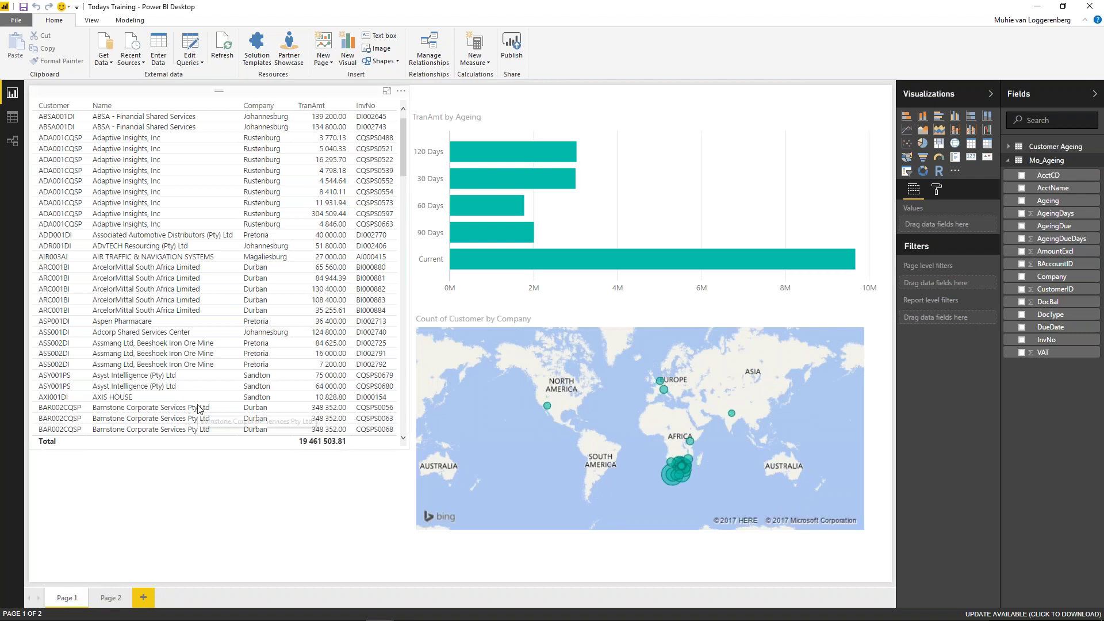
Step: Publish the Todays Training report to Power BI with its changes saved, and open the published copy online
left_click(505, 50)
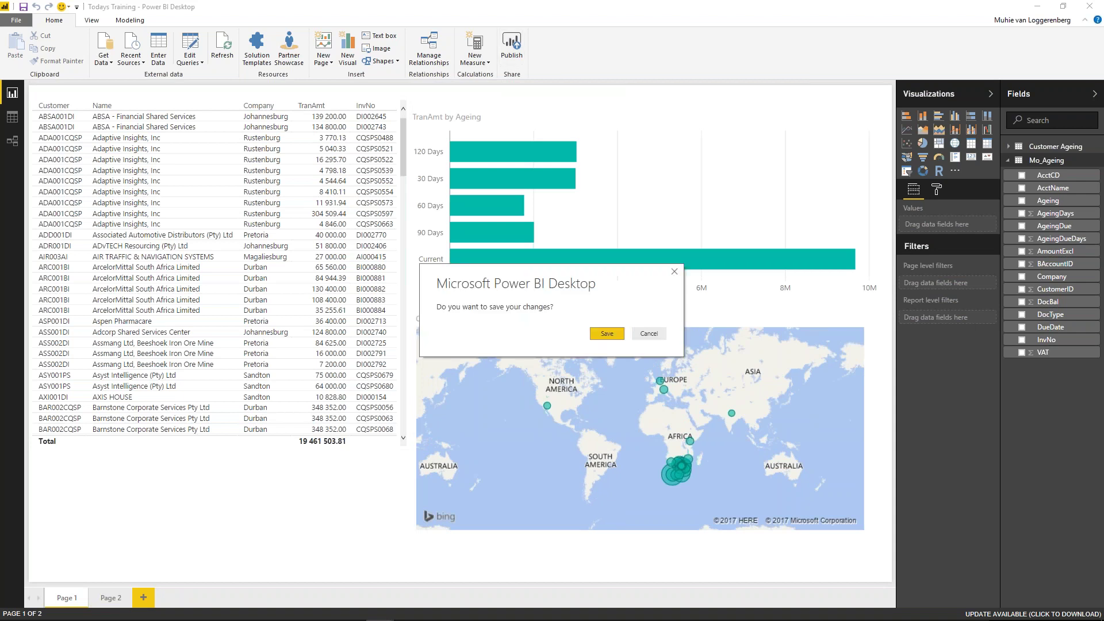
left_click(602, 335)
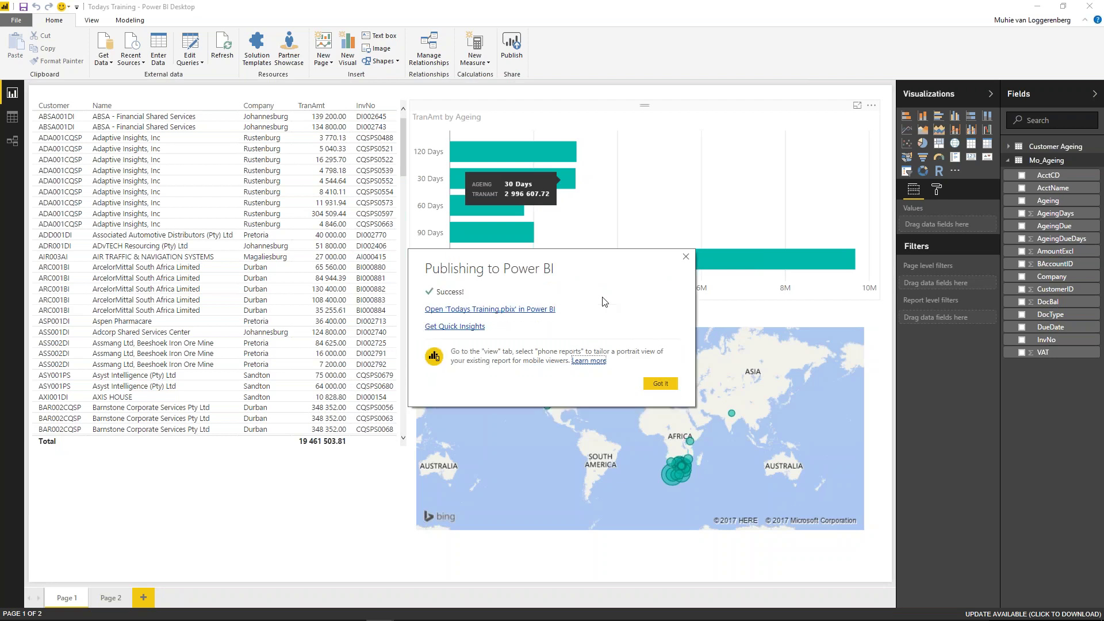
left_click(543, 313)
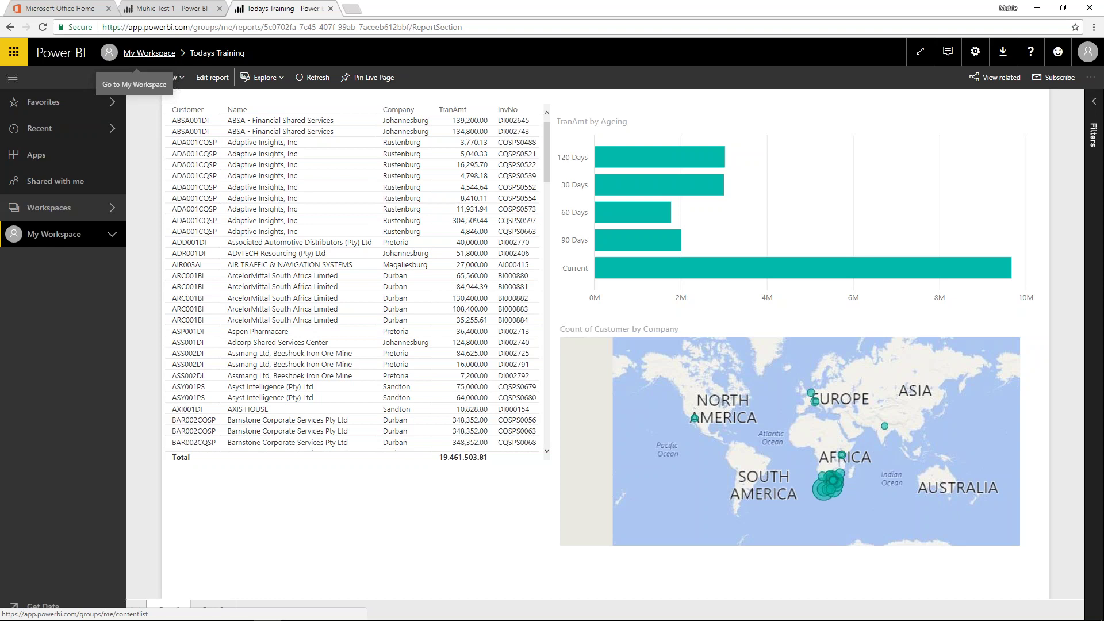
Step: Move the Todays Training report into its own browser window and look through its customer table
scroll(247, 213, "down", 3)
left_click_drag(253, 10, 314, 109)
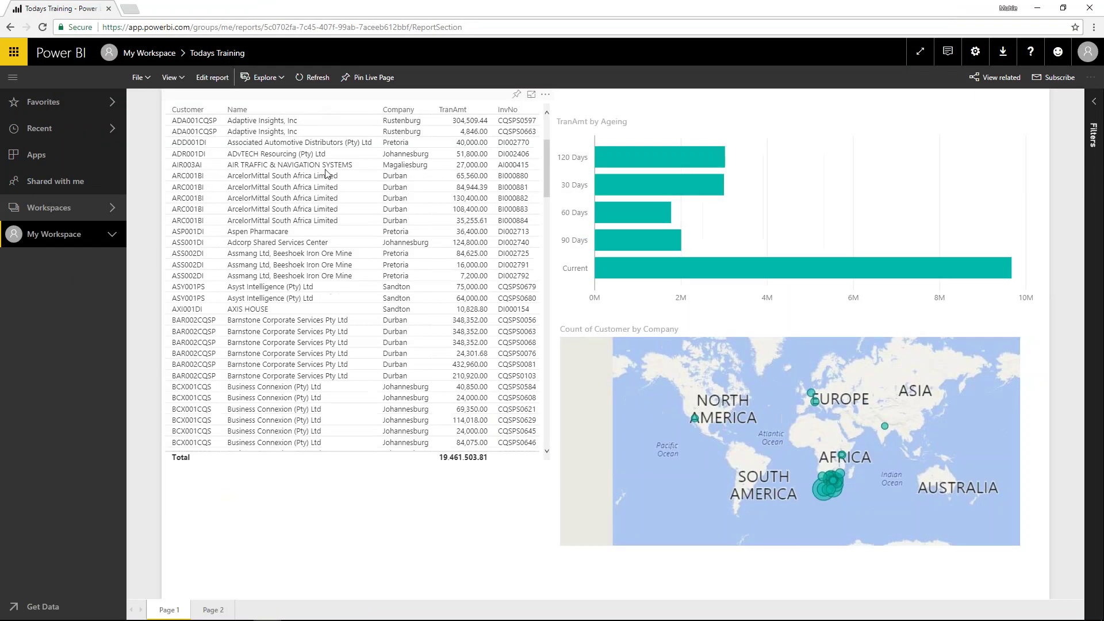
scroll(299, 253, "up", 3)
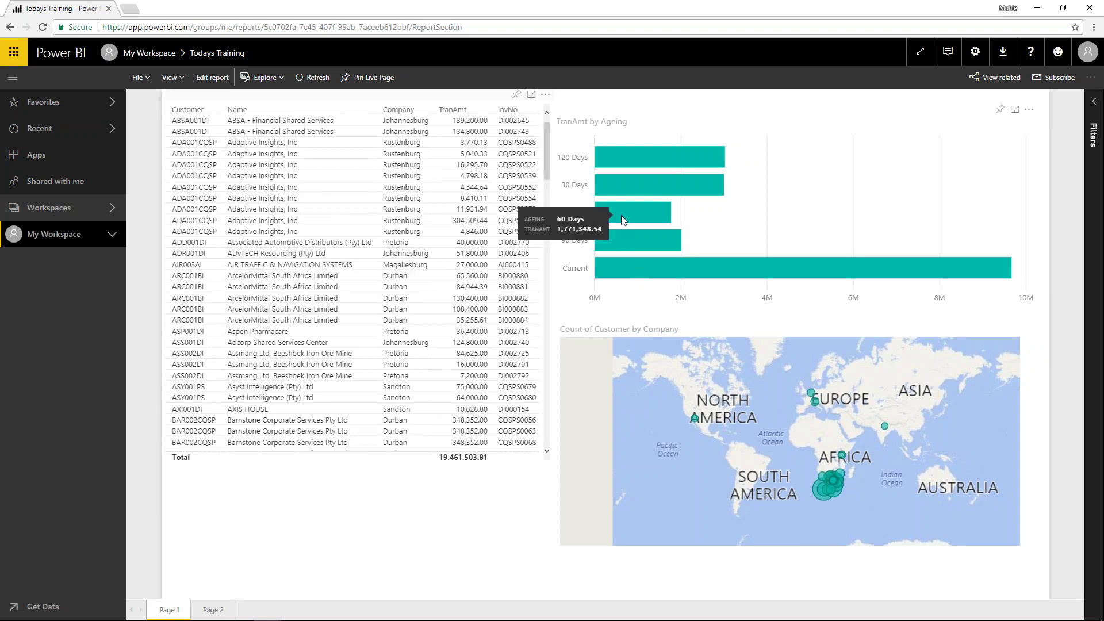
Step: Cross-filter the report by the 60 Days ageing bar and clear it, and check Page 2 before returning to Page 1
left_click(643, 216)
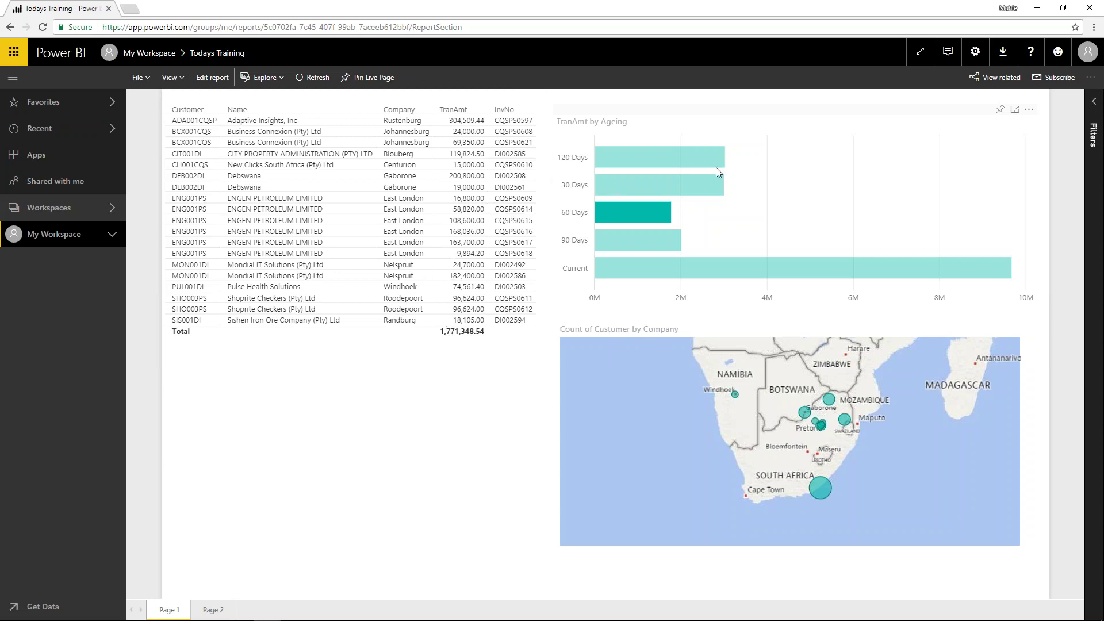
left_click(740, 141)
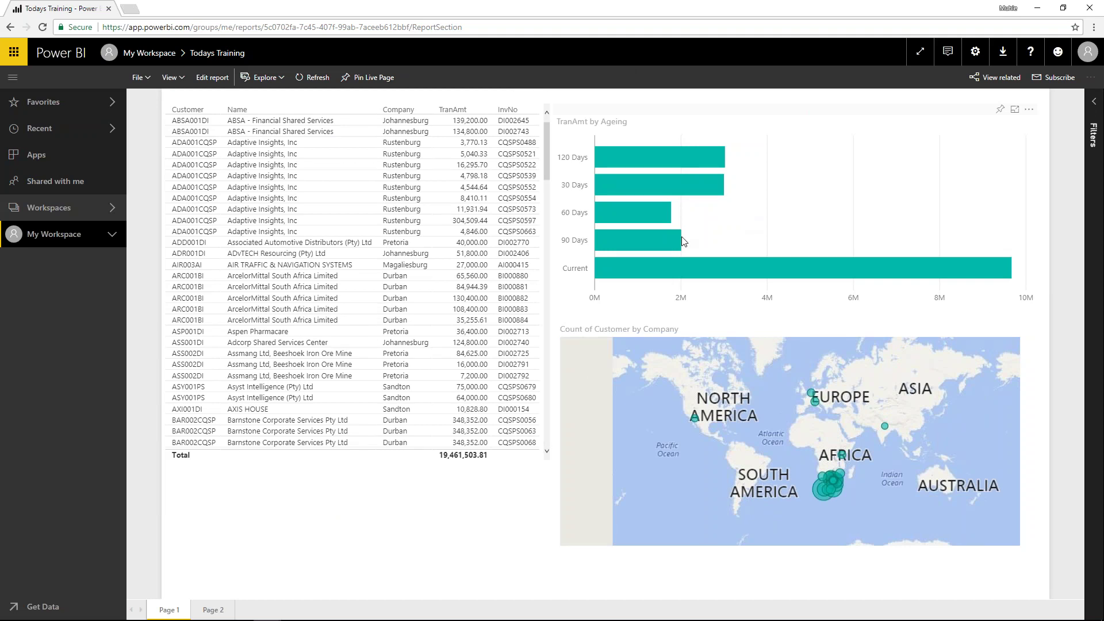
left_click(205, 613)
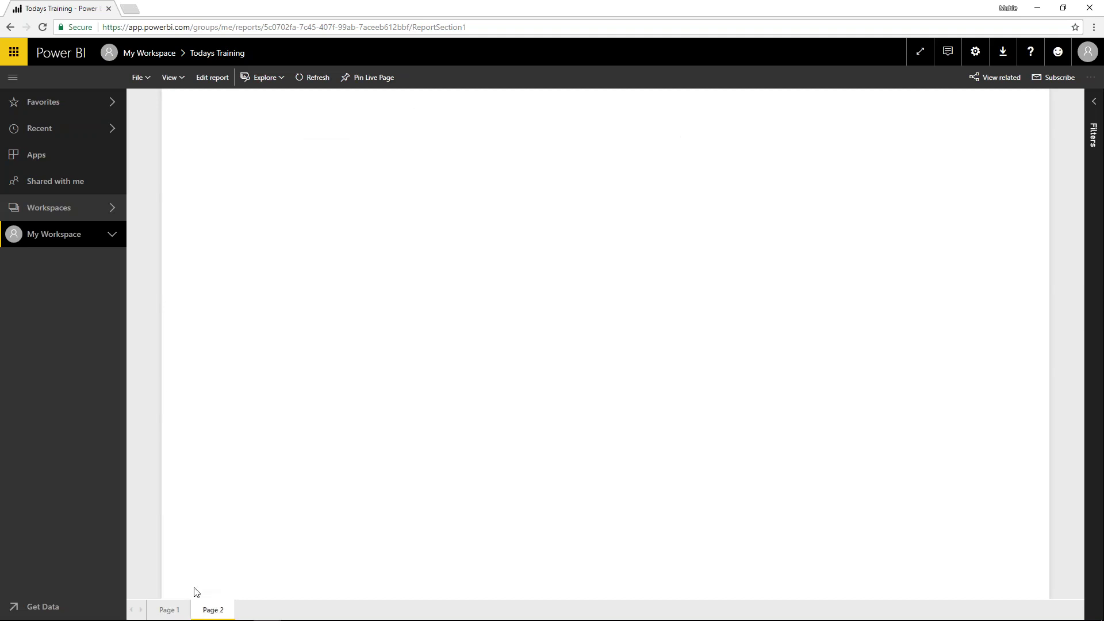
left_click(167, 609)
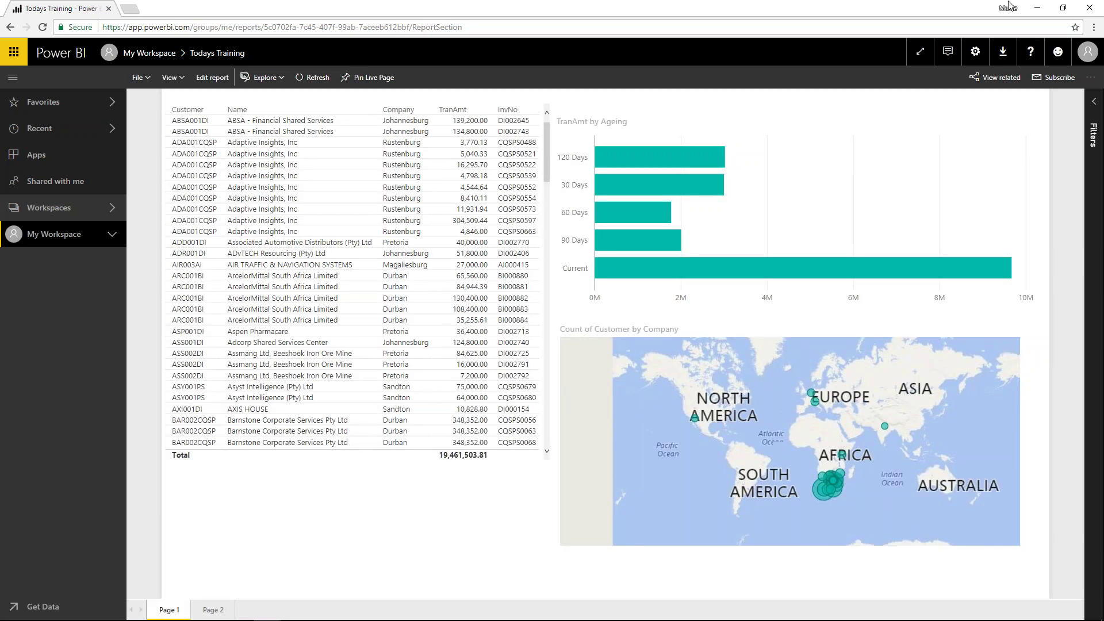
Step: View the newly published Todays Training dataset online, and return to Power BI Desktop with the publishing message closed
left_click(1041, 7)
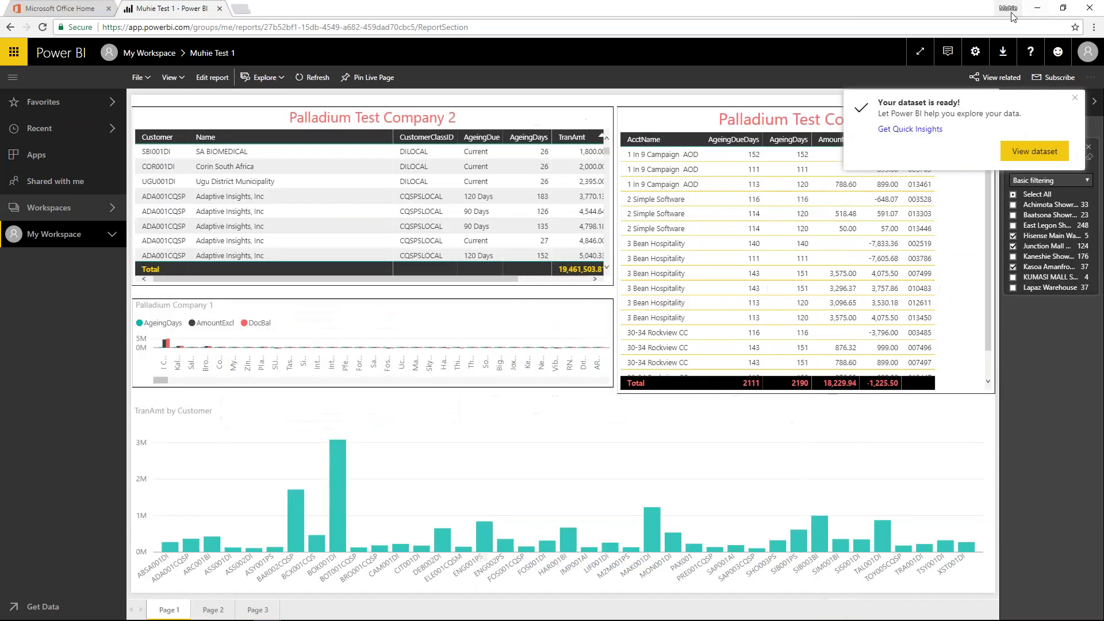
left_click(1035, 151)
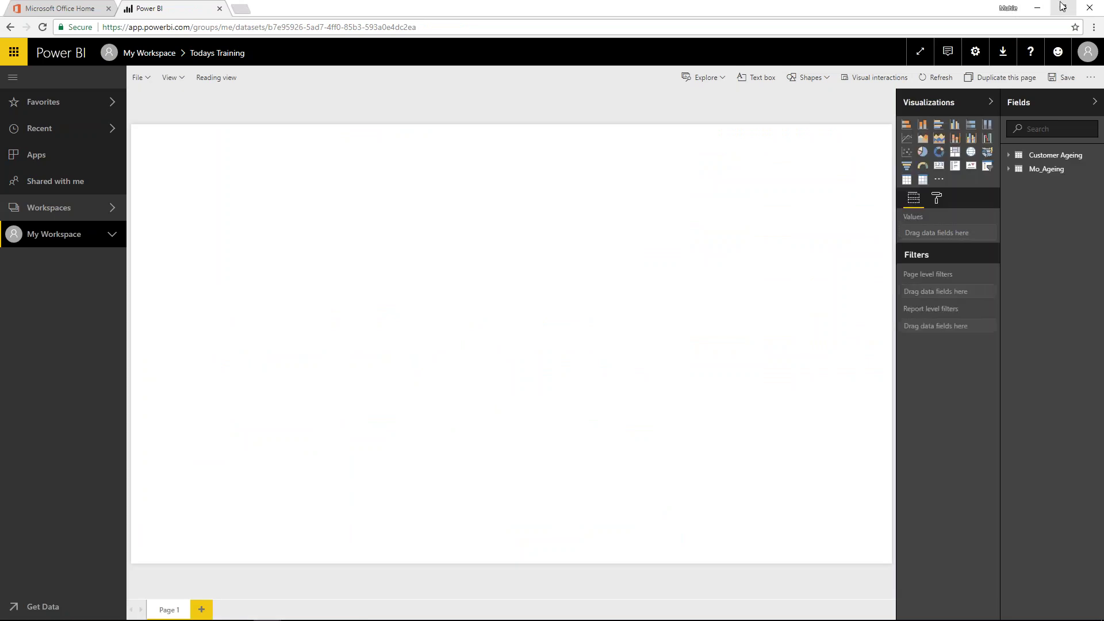
left_click(1042, 7)
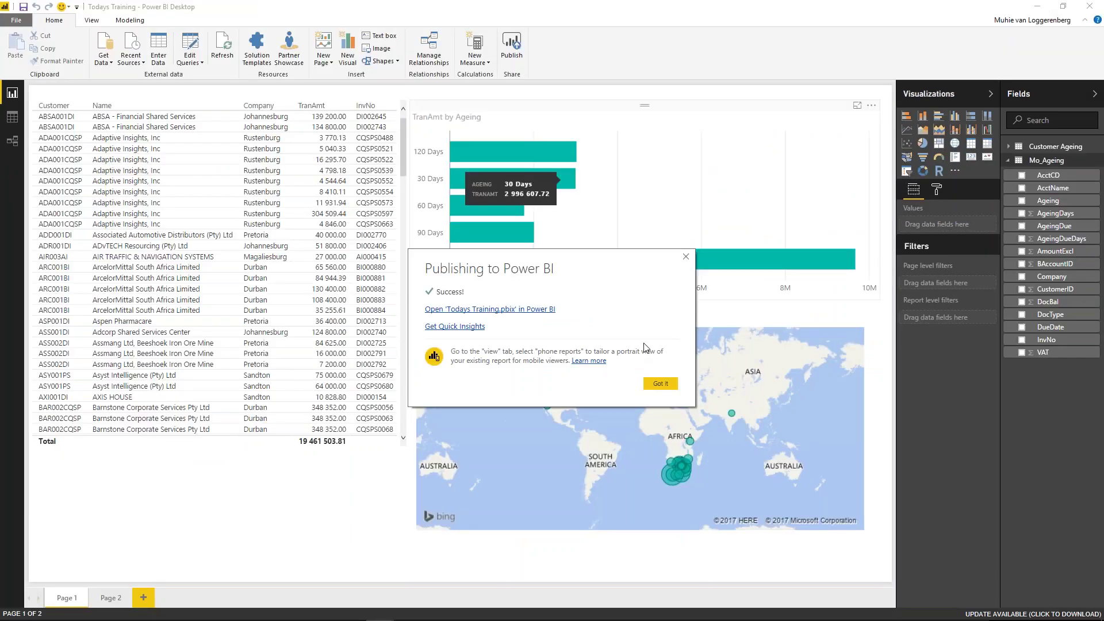
left_click(686, 257)
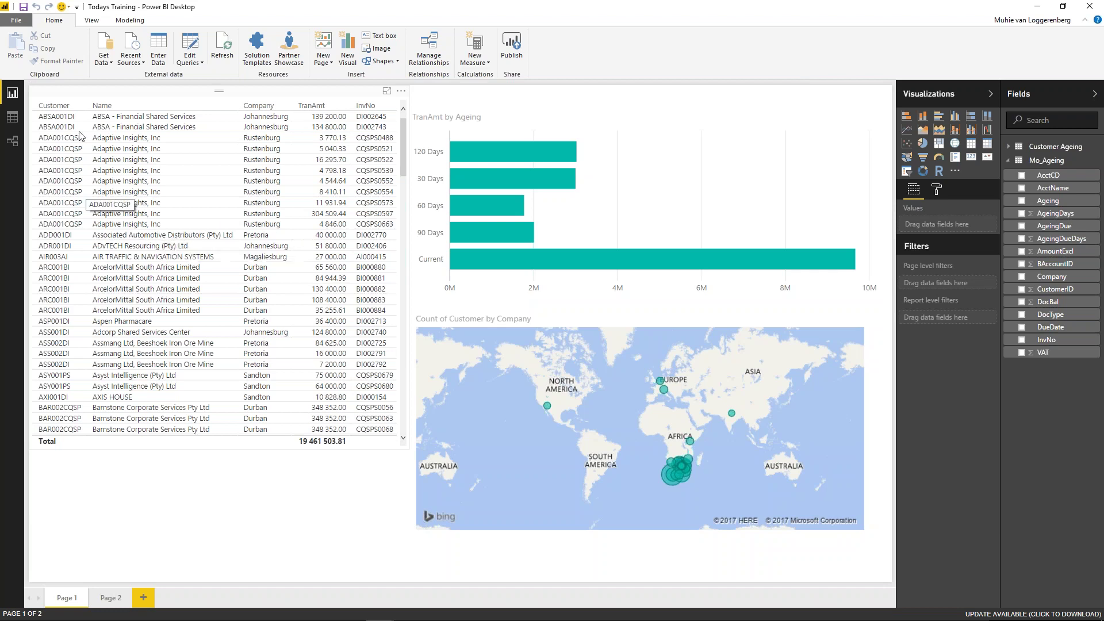
Step: Start a manually entered data table with columns named Monday, Tuesday and Wednesday
left_click(159, 65)
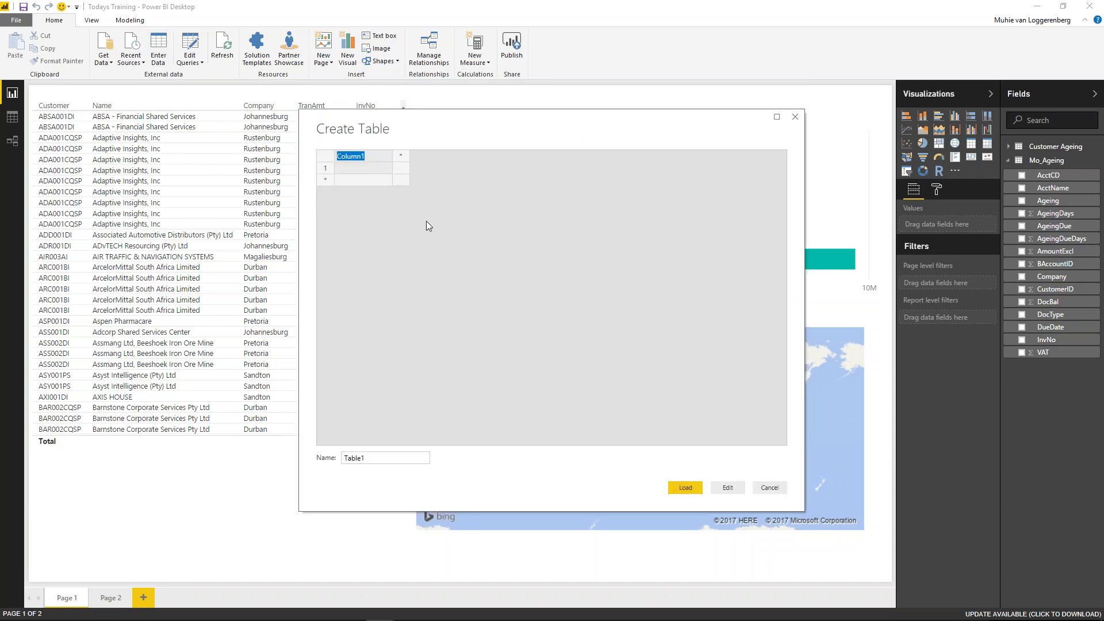
type("Monday")
left_click(404, 155)
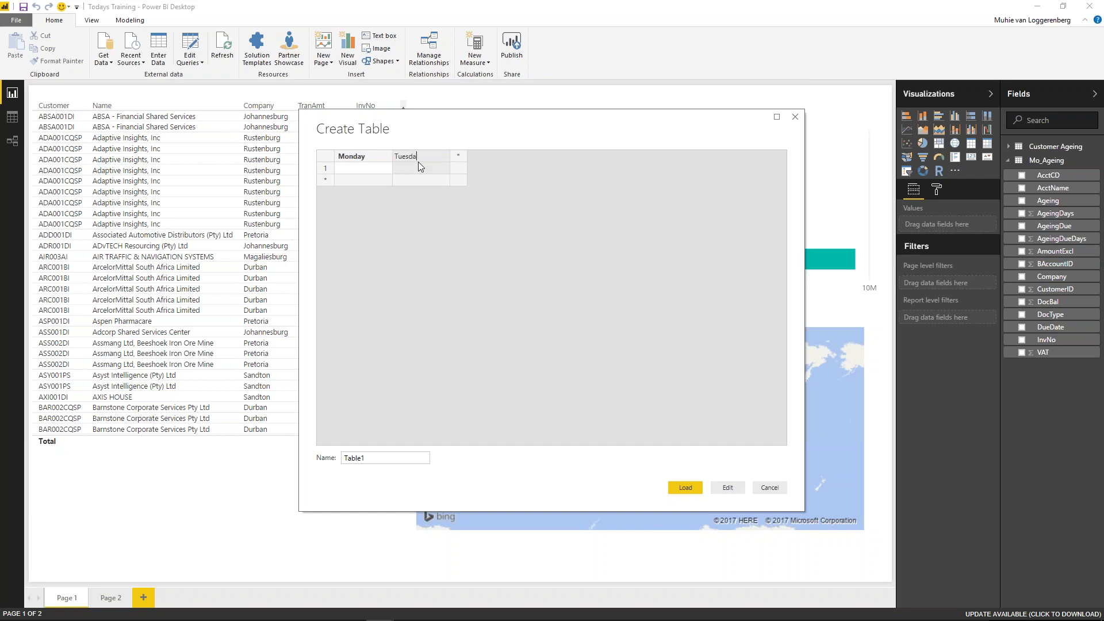
type("Tuesday")
key("Tab")
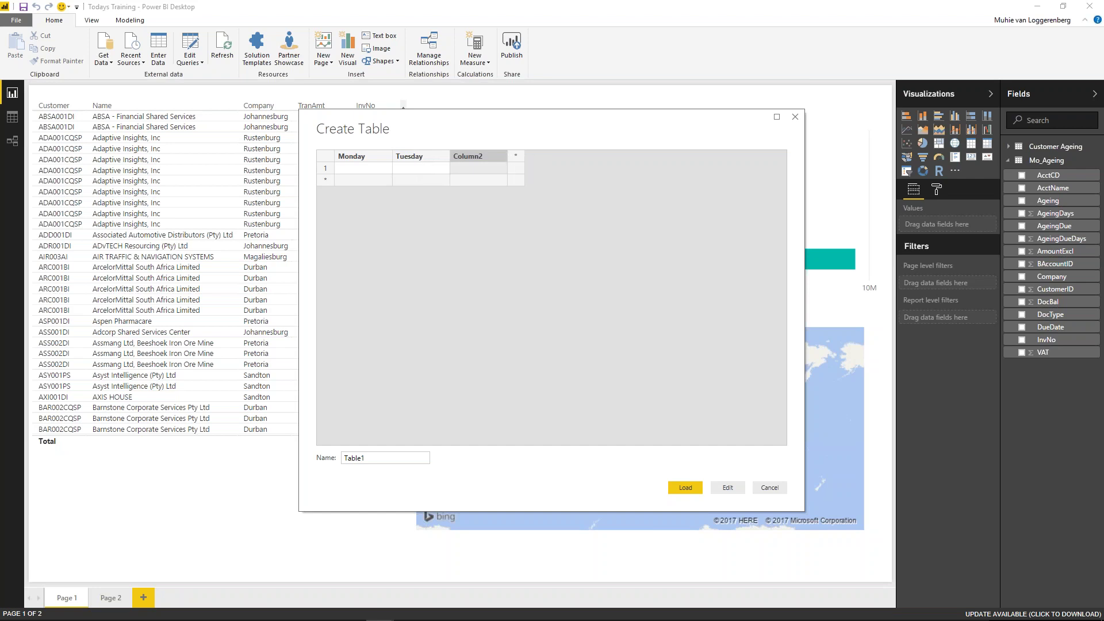
double_click(507, 156)
left_click_drag(487, 157, 496, 157)
double_click(496, 157)
type("Wednesday")
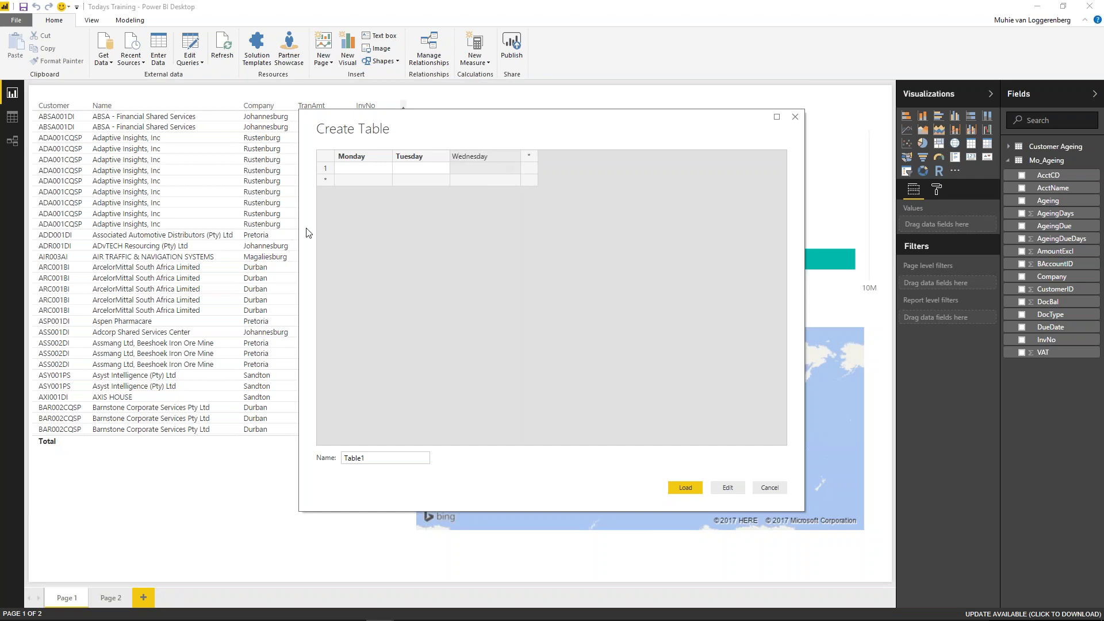
Step: Fill the first three rows of the Monday column with 1, 2 and 3
left_click(350, 167)
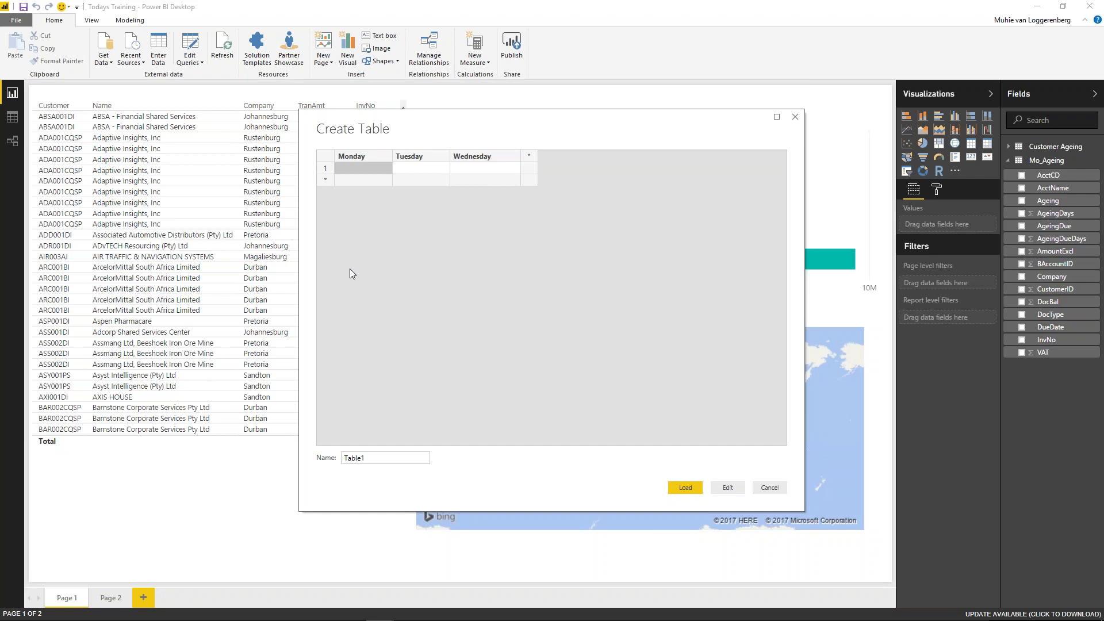
left_click(376, 169)
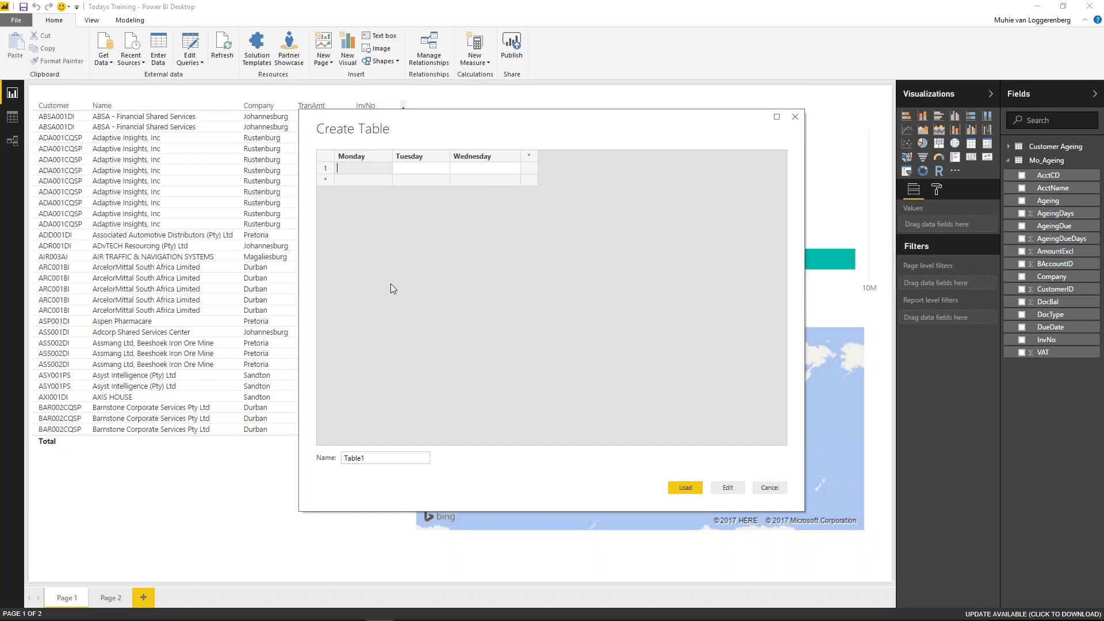
key("Return")
type("2")
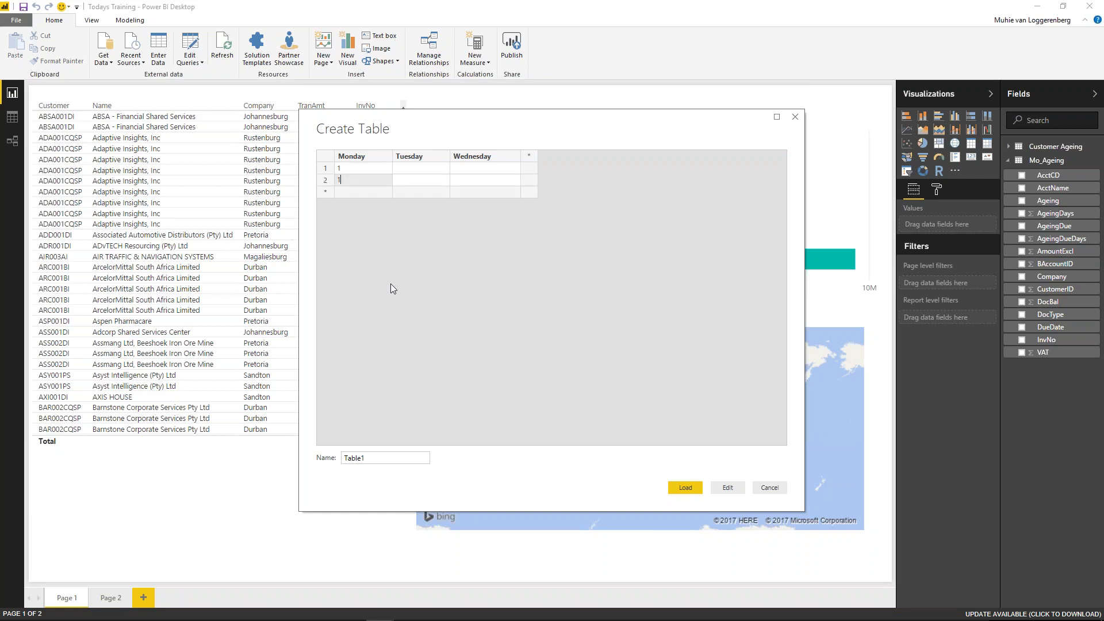
key("Return")
type("3")
key("Return")
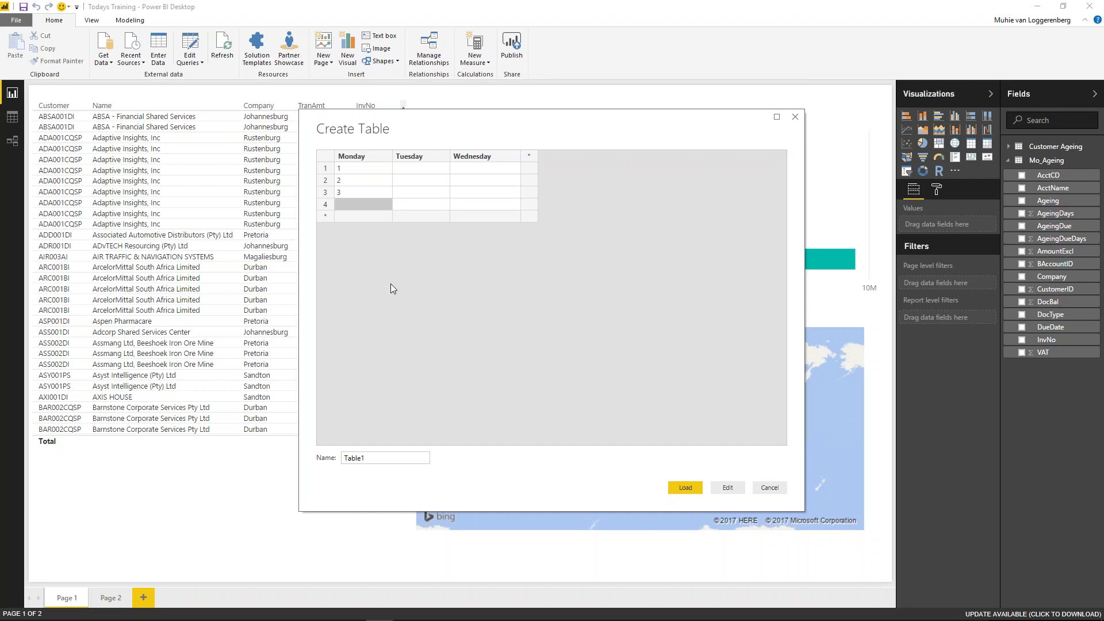
Step: Fill the fourth and fifth rows of the Monday column with 4 and 5
type("4")
key("Return")
type("5")
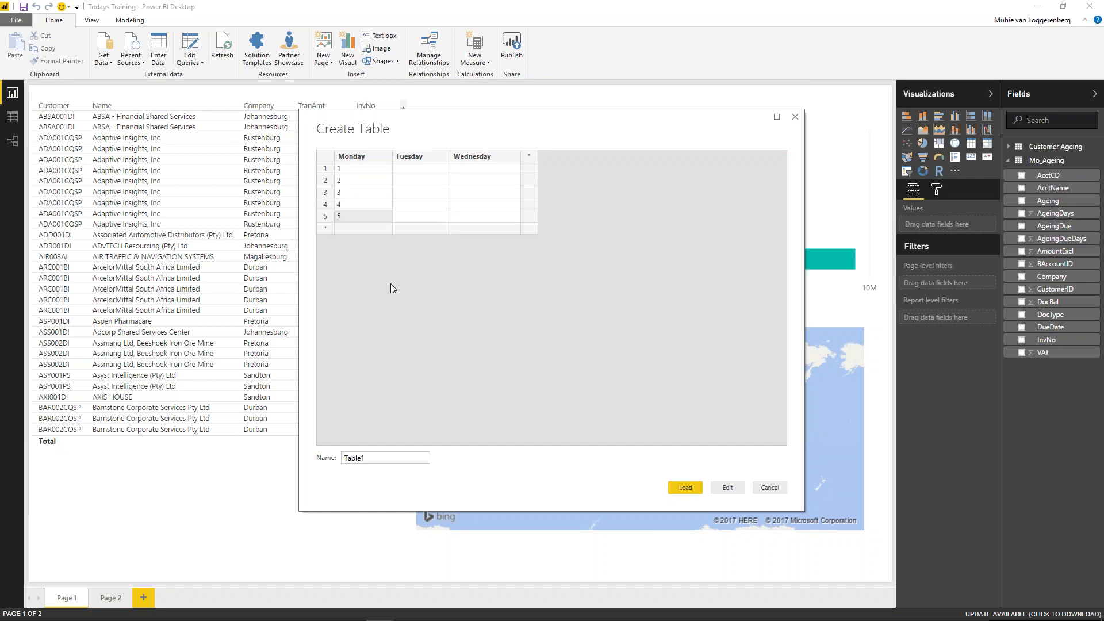
key("Return")
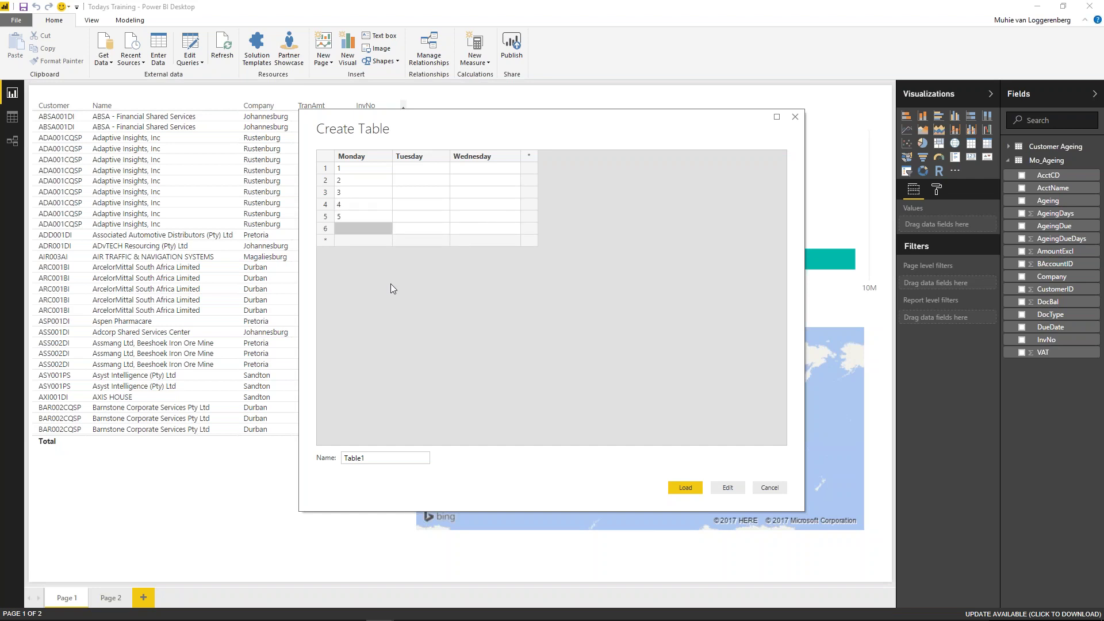
Step: Fill the first five rows of the Tuesday column with 1, 2, 3, 4 and 5
key("Tab")
key("Up")
key("Up")
key("Up")
key("Up")
key("Up")
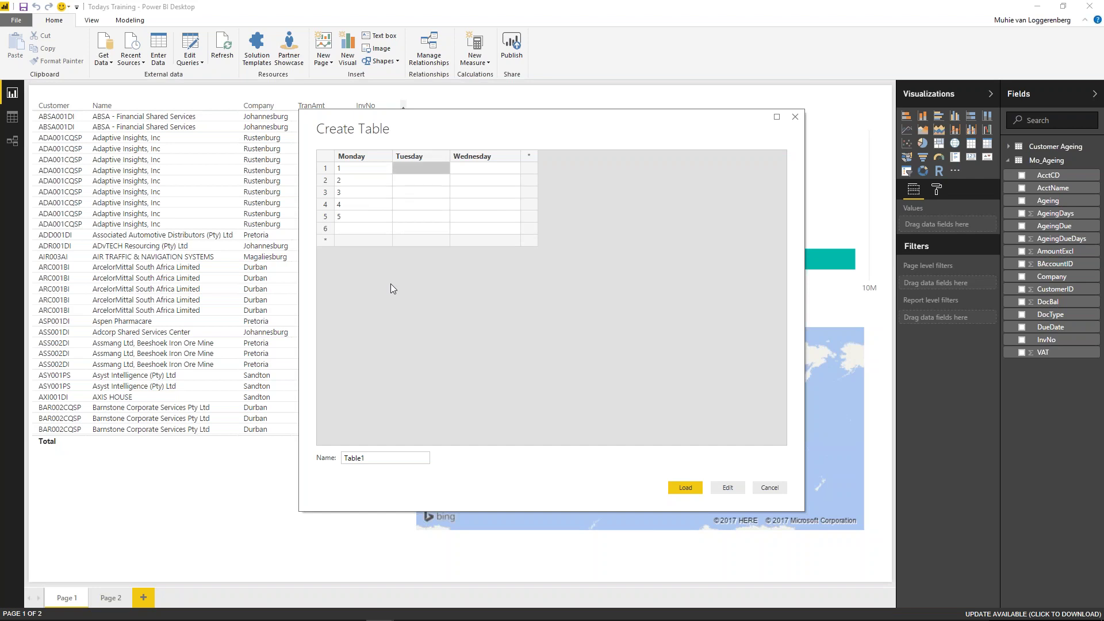
type("1")
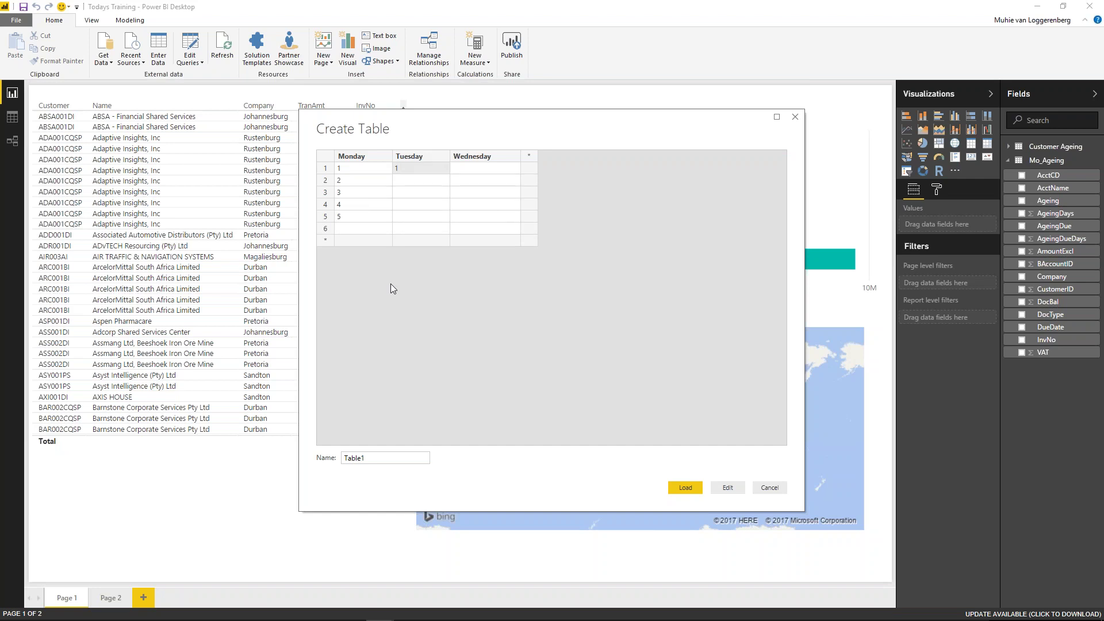
key("Return")
type("2")
key("Return")
type("3")
key("Return")
type("4")
key("Return")
type("5")
key("Return")
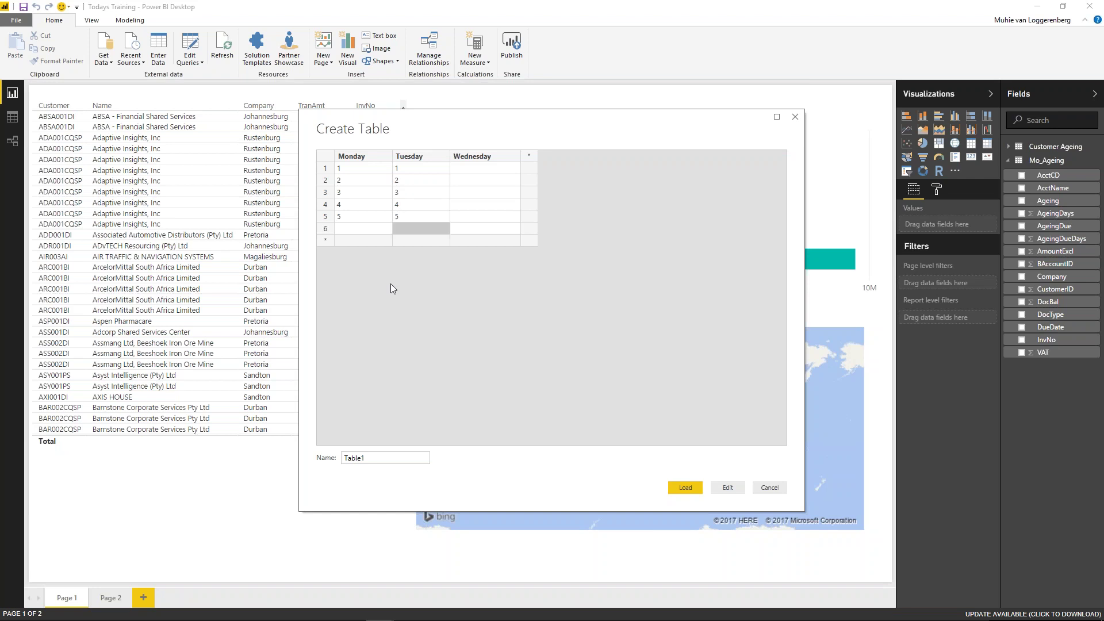
Step: Fill the first five rows of the Wednesday column with 10, 11, 12, 13 and 14, and load the table into the report
left_click(456, 168)
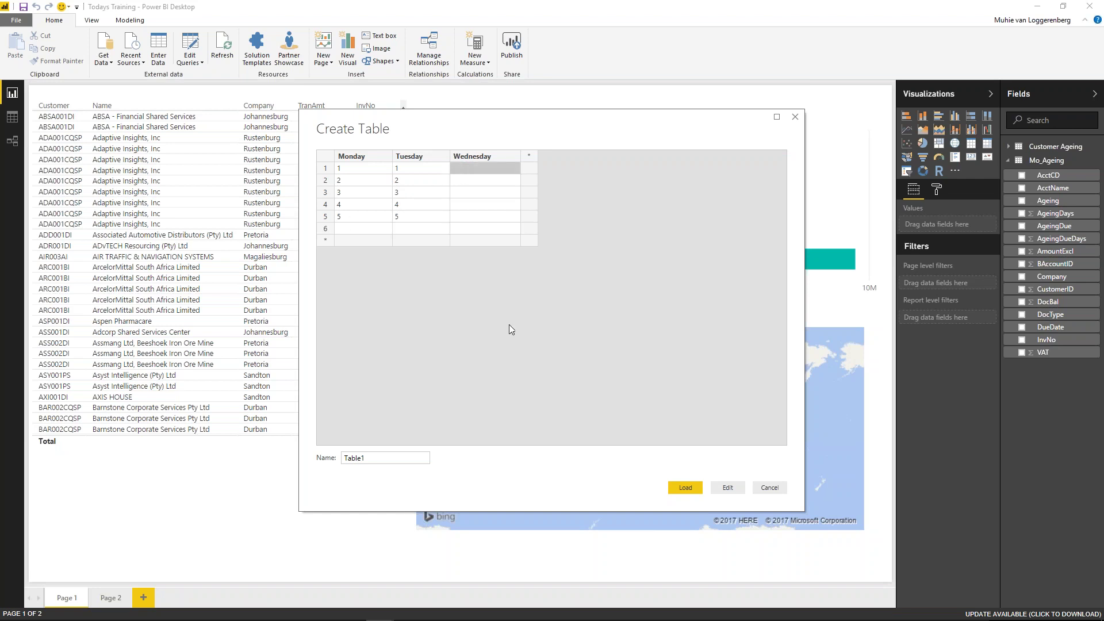
left_click(475, 173)
type("10")
left_click(482, 181)
type("11")
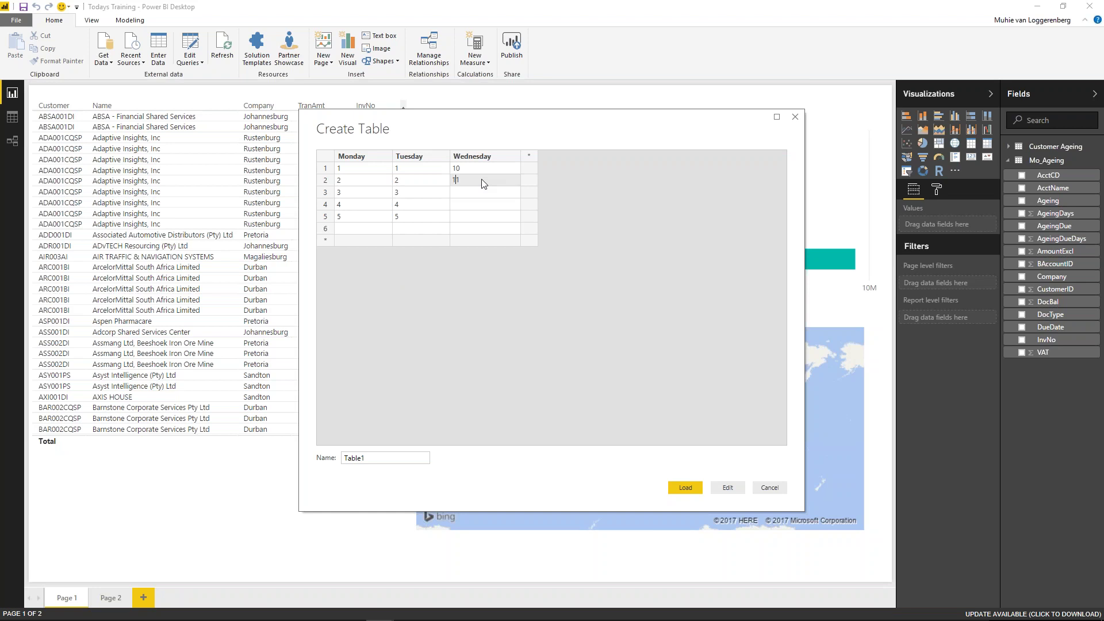
key("Return")
type("12")
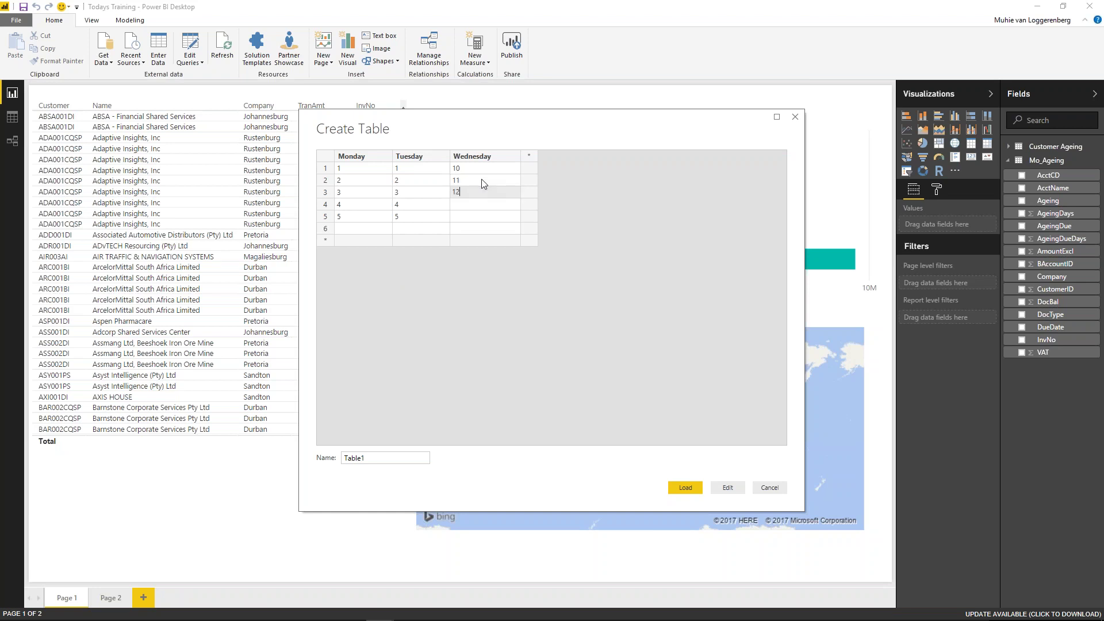
key("Return")
type("13")
key("Return")
type("14")
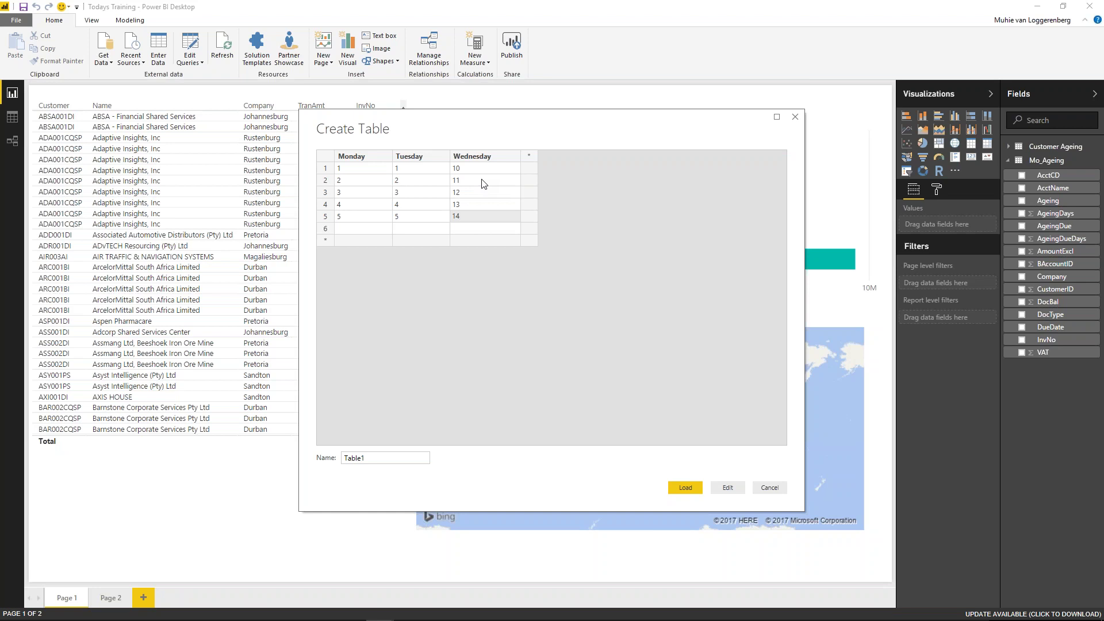
left_click(685, 487)
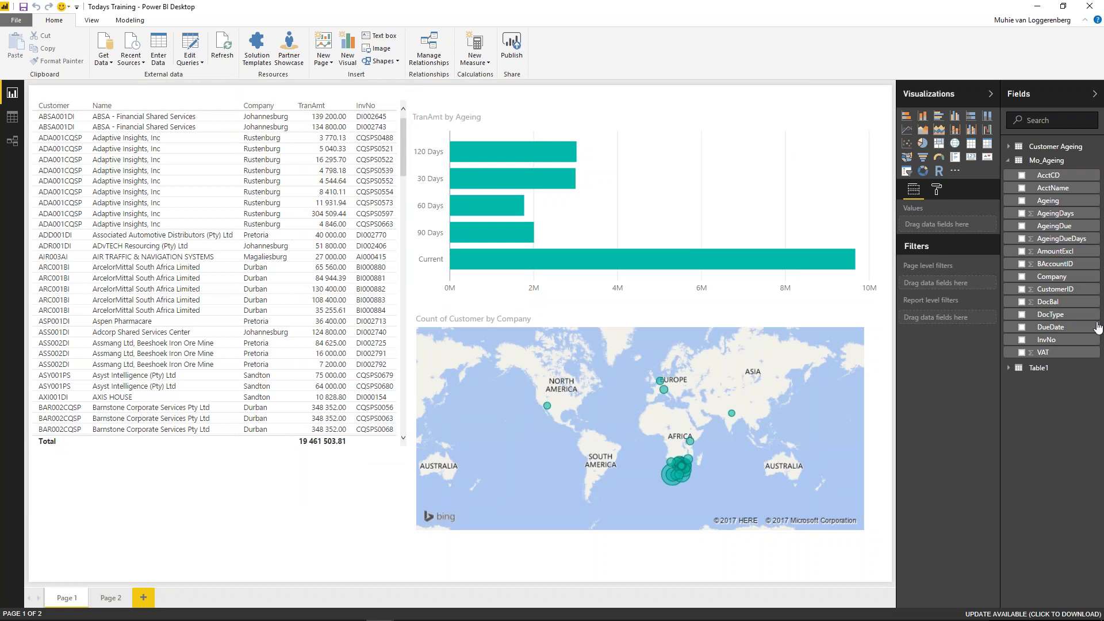
Step: Rename the newly loaded Table1 as Test Days
right_click(1063, 369)
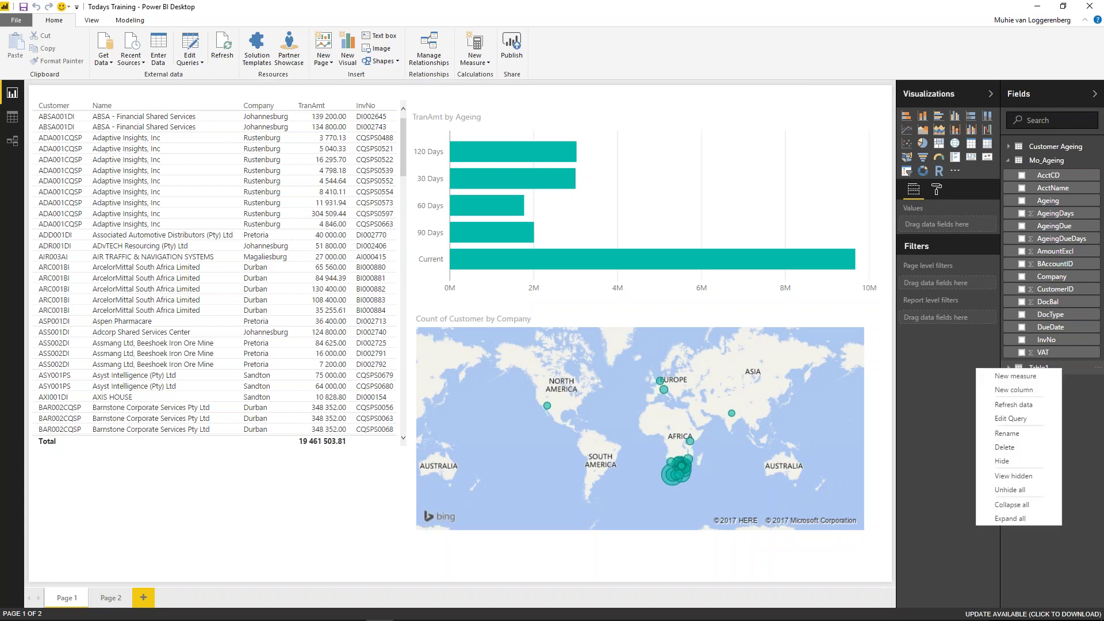
left_click(1037, 438)
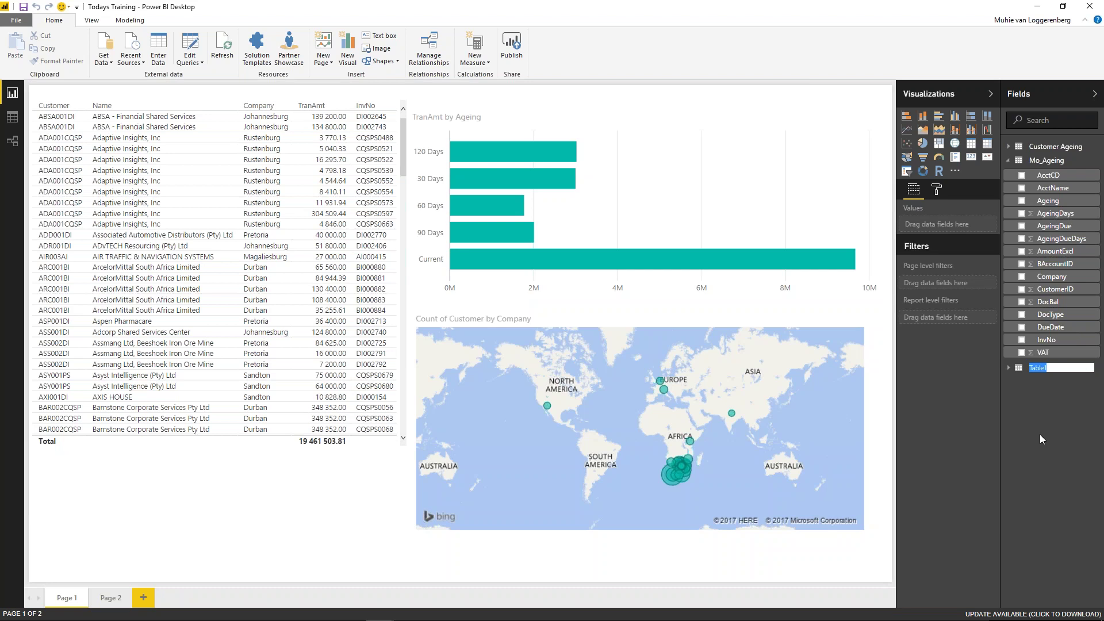
type("Test Days")
key("Return")
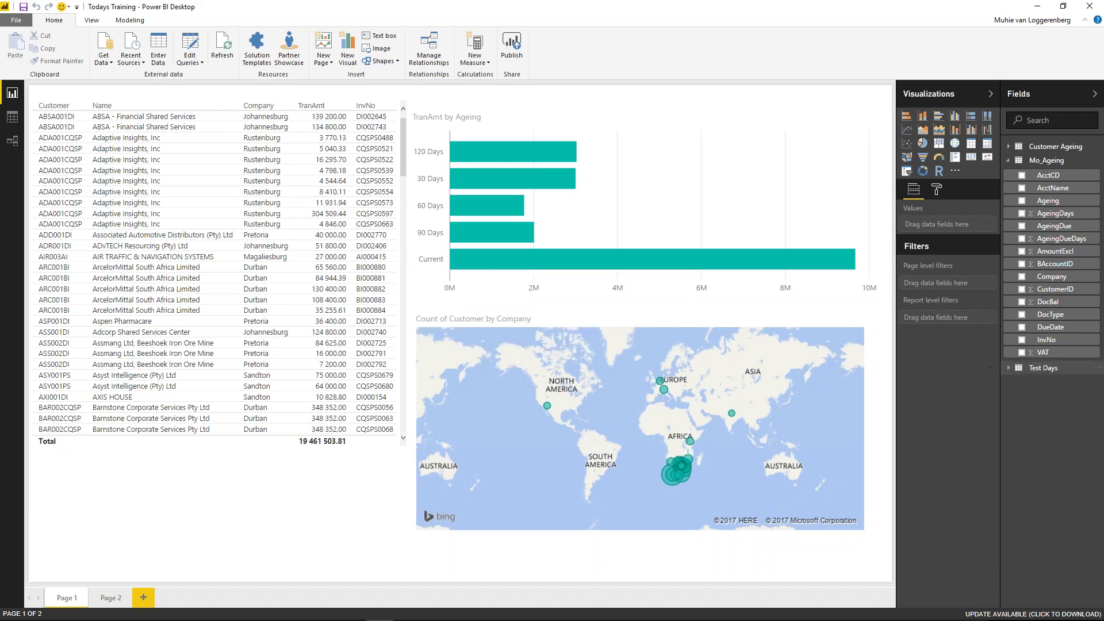
Step: Add a table visual with the Monday and Tuesday fields of Test Days, positioned and shortened to fit below the customer table
left_click(1009, 369)
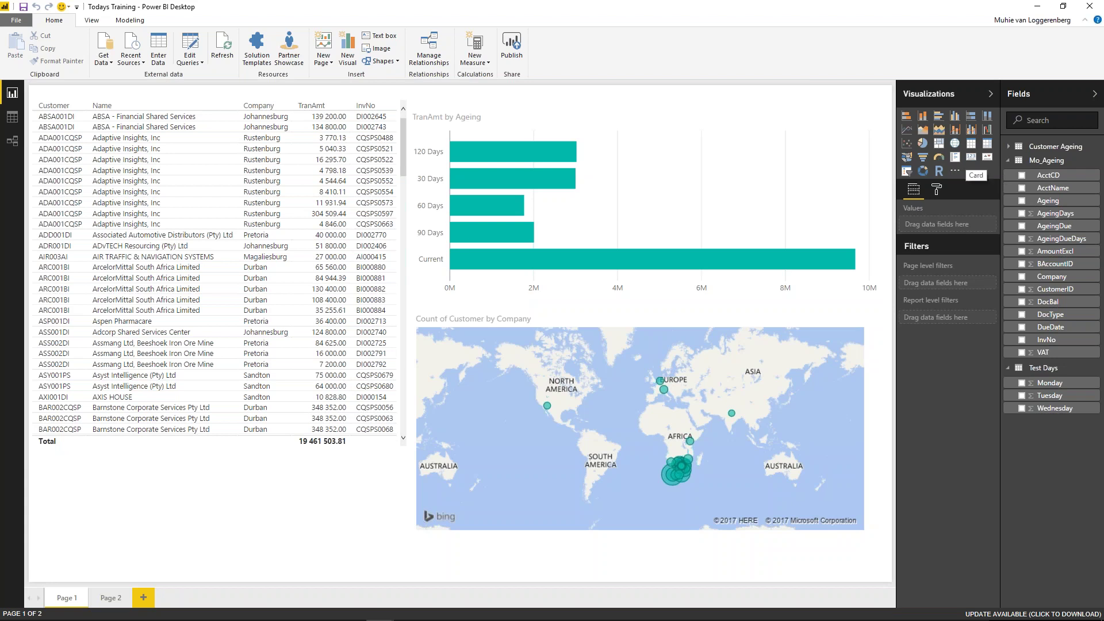
left_click(970, 150)
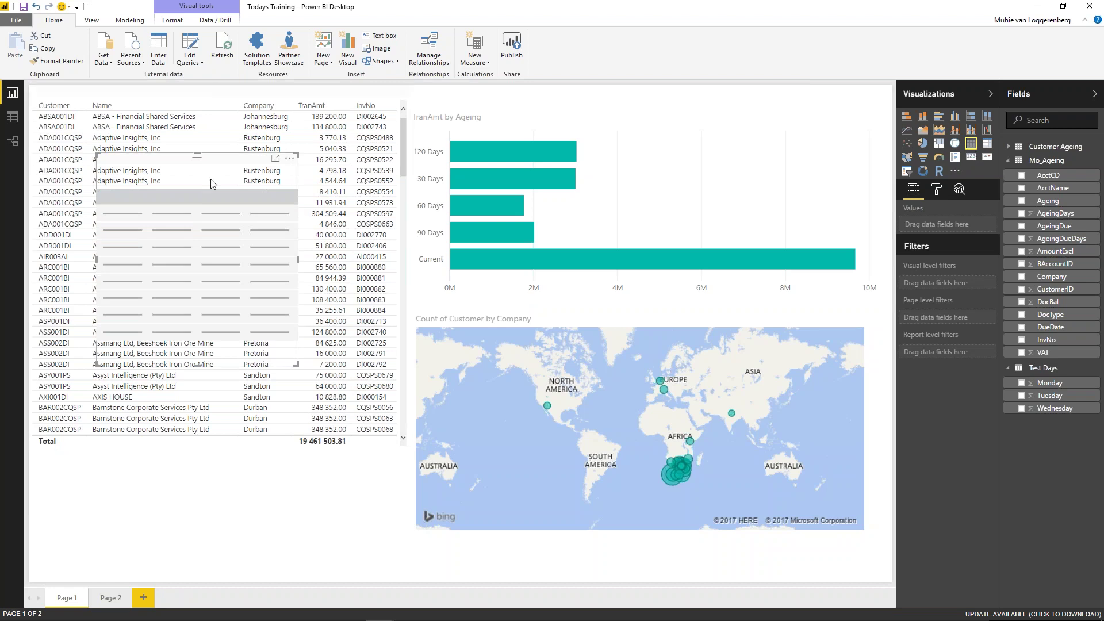
left_click_drag(206, 163, 162, 379)
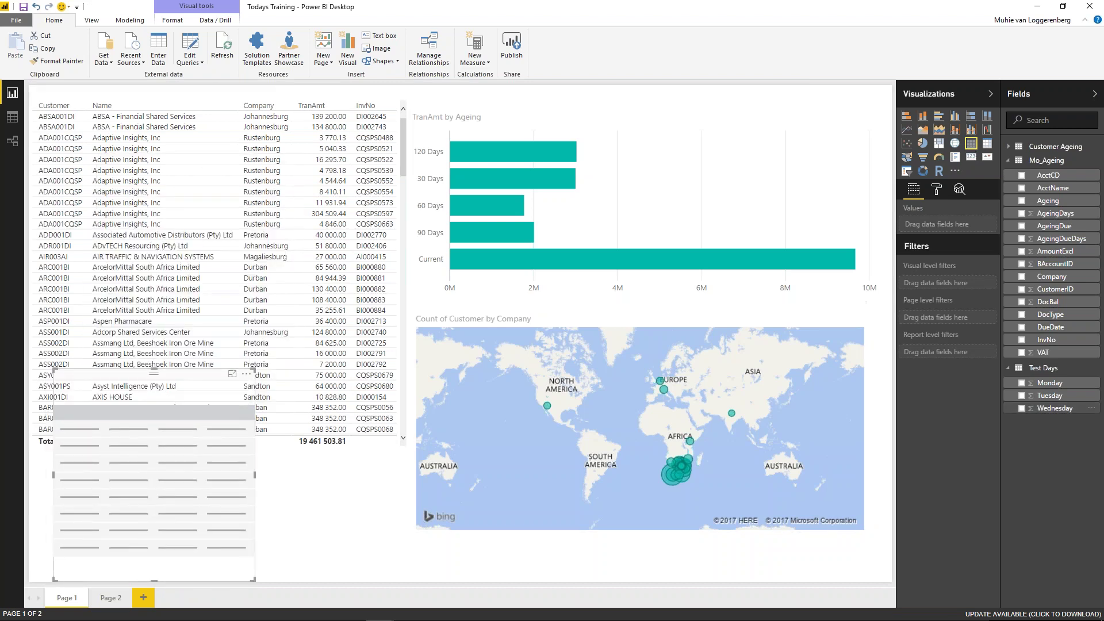
left_click(1024, 384)
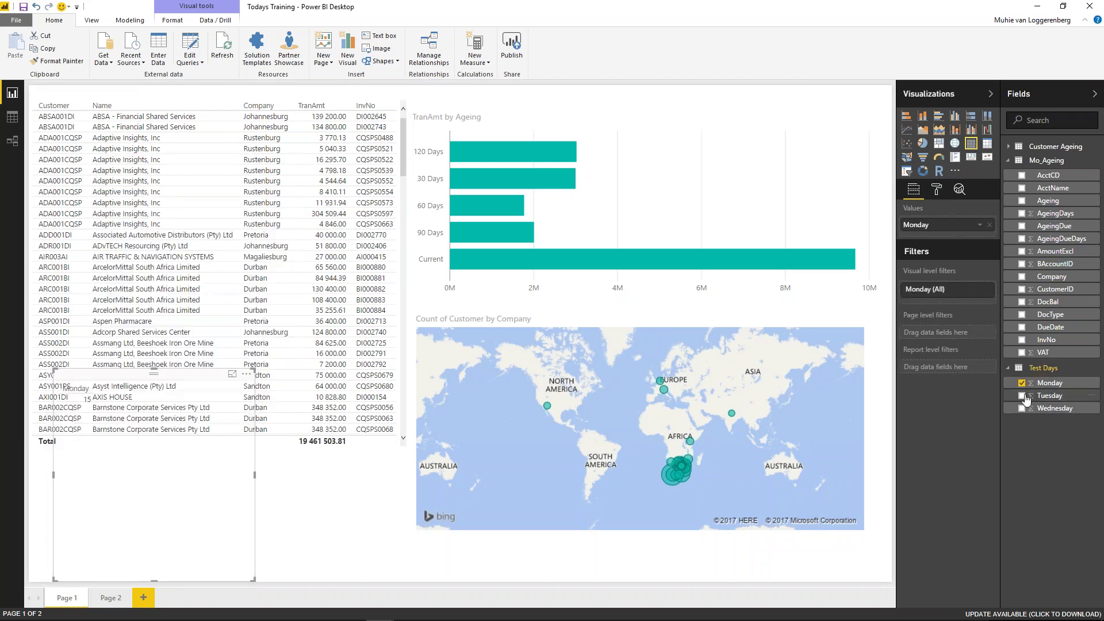
left_click(1024, 396)
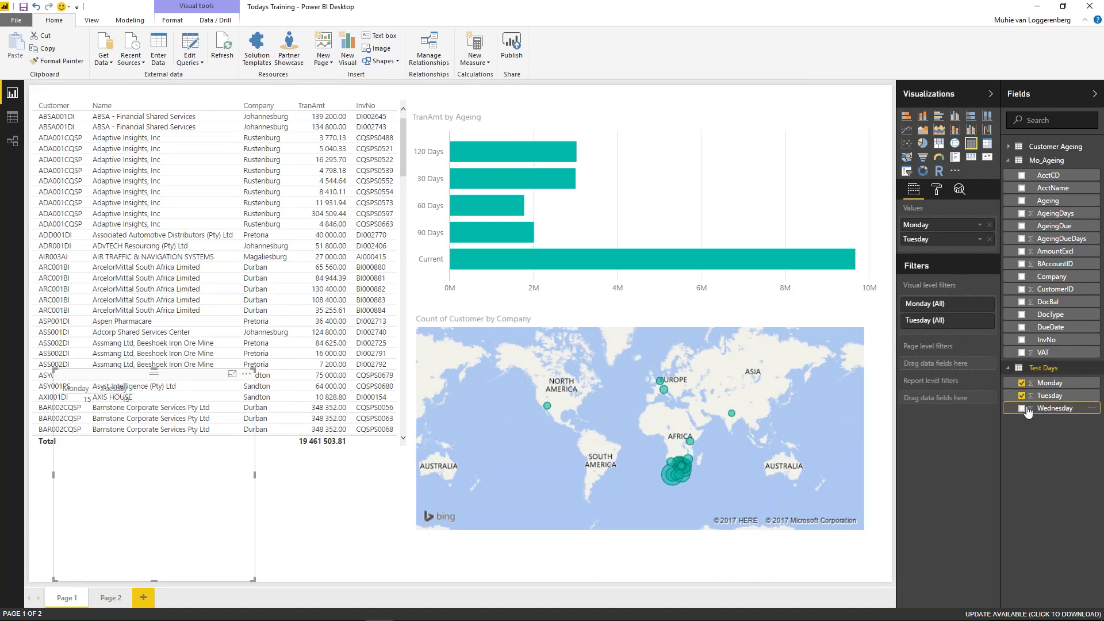
left_click_drag(153, 369, 138, 453)
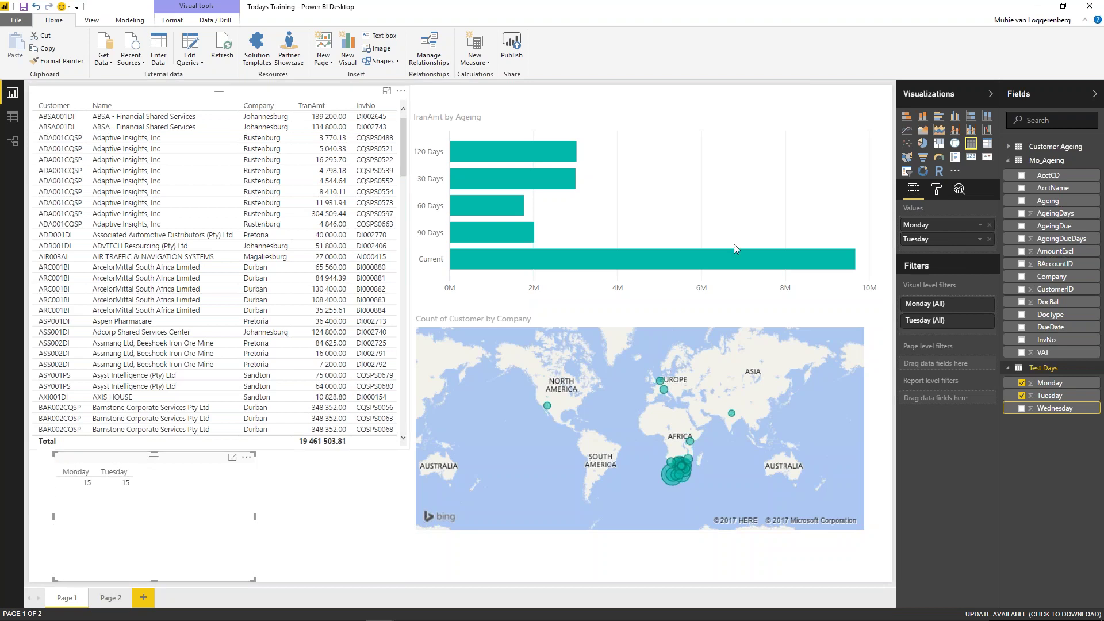
Step: Try the Monday and Tuesday visual as a matrix and a filled map, and convert it to a funnel chart
left_click(988, 147)
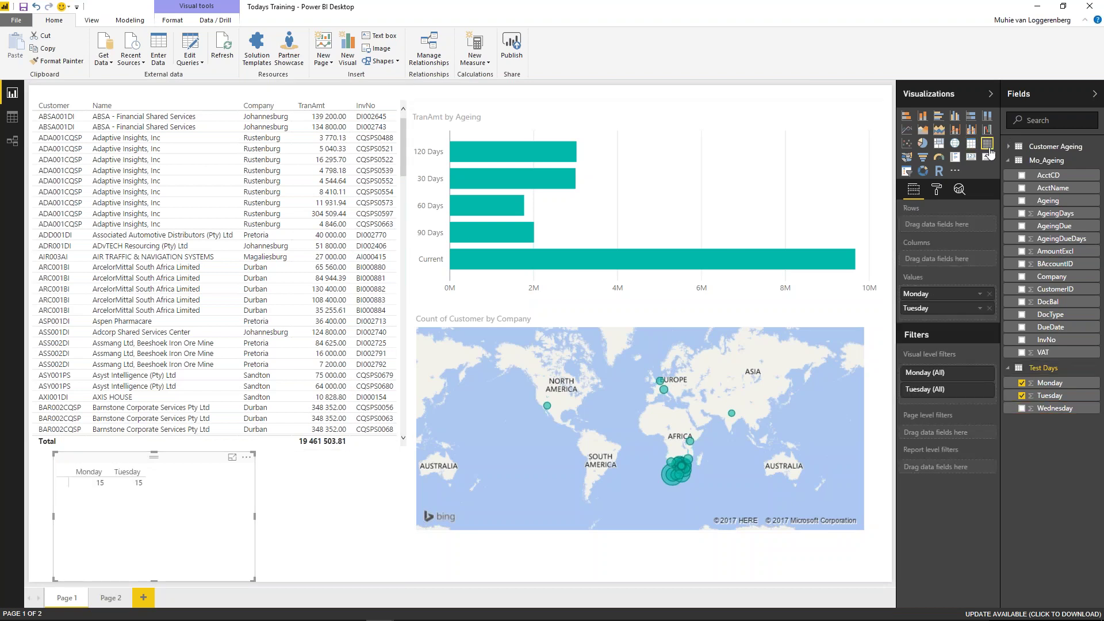
left_click(906, 157)
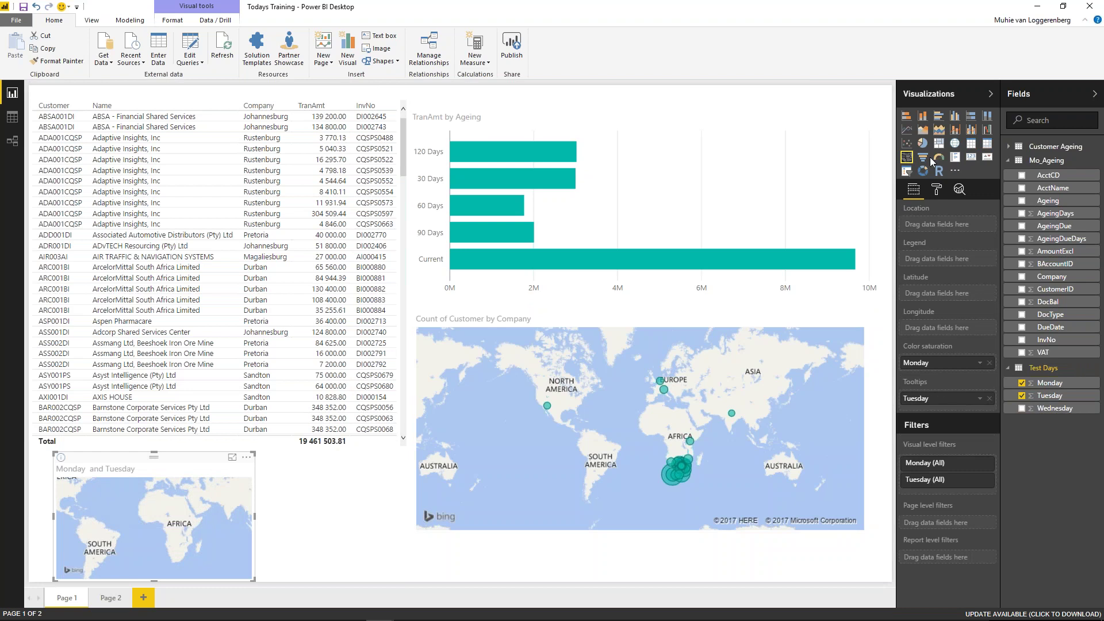
left_click(923, 157)
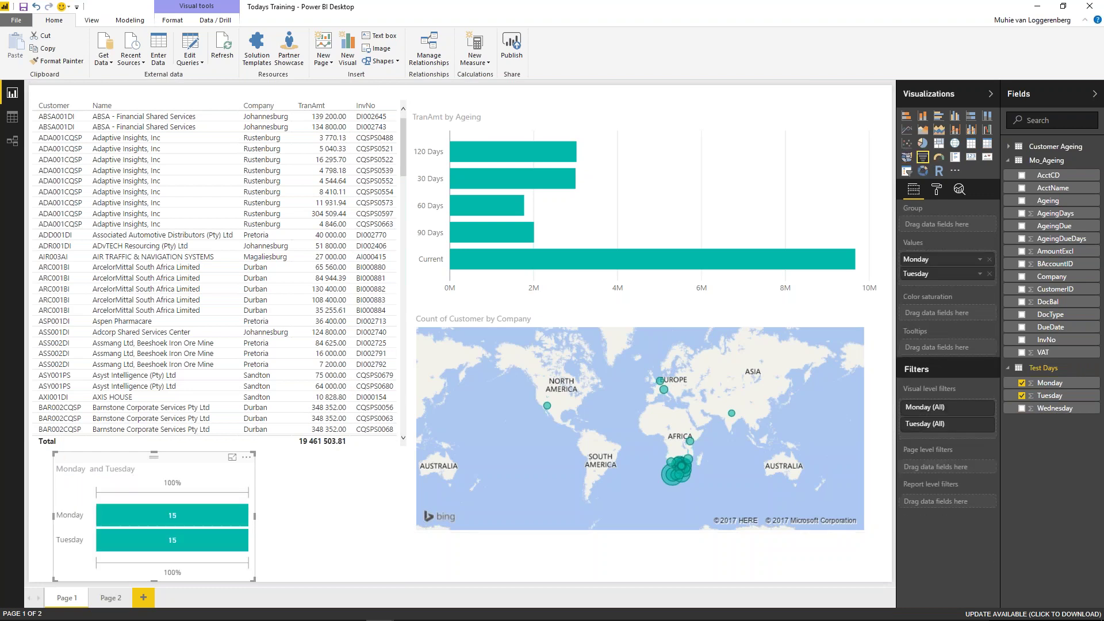
Step: Widen the funnel chart to about the customer table's width, align it with the table's left edge and deselect it
left_click_drag(255, 516, 401, 533)
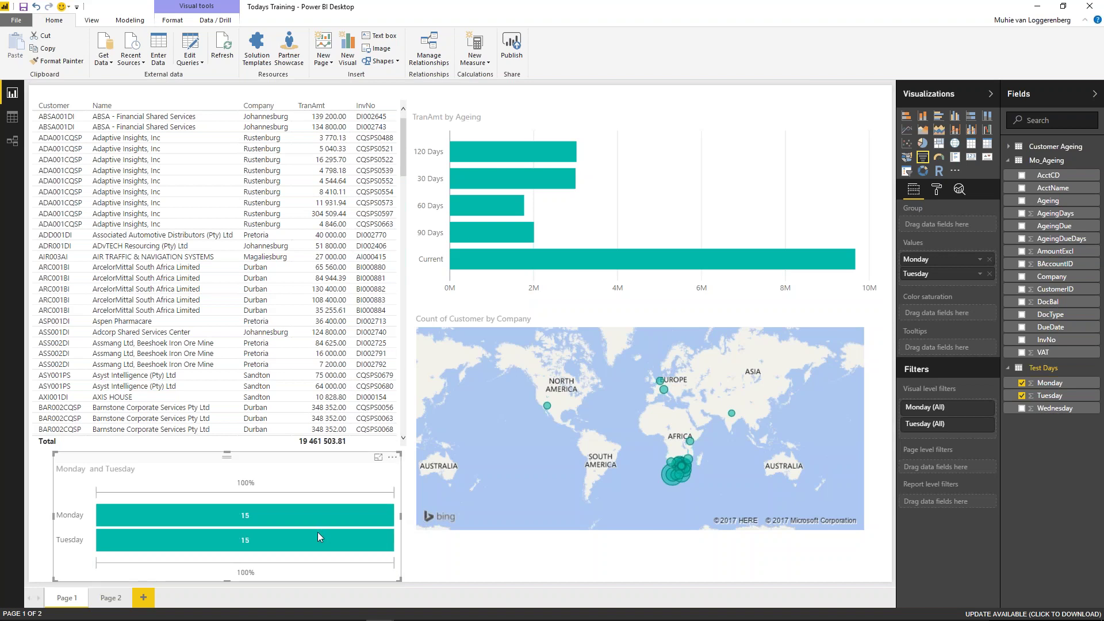
left_click_drag(329, 490, 312, 490)
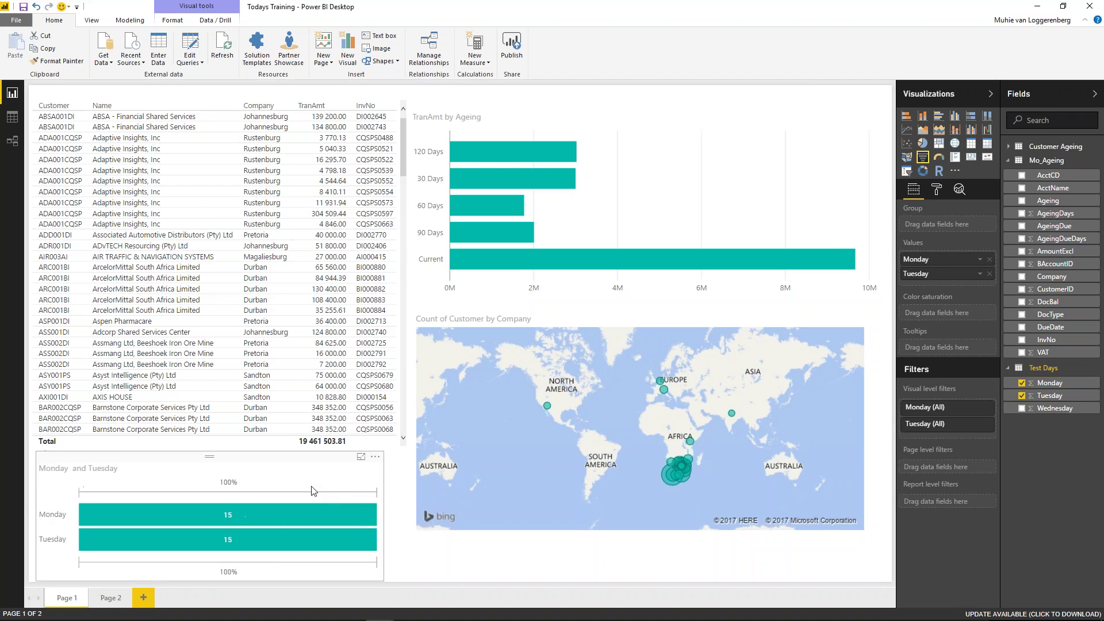
left_click(395, 529)
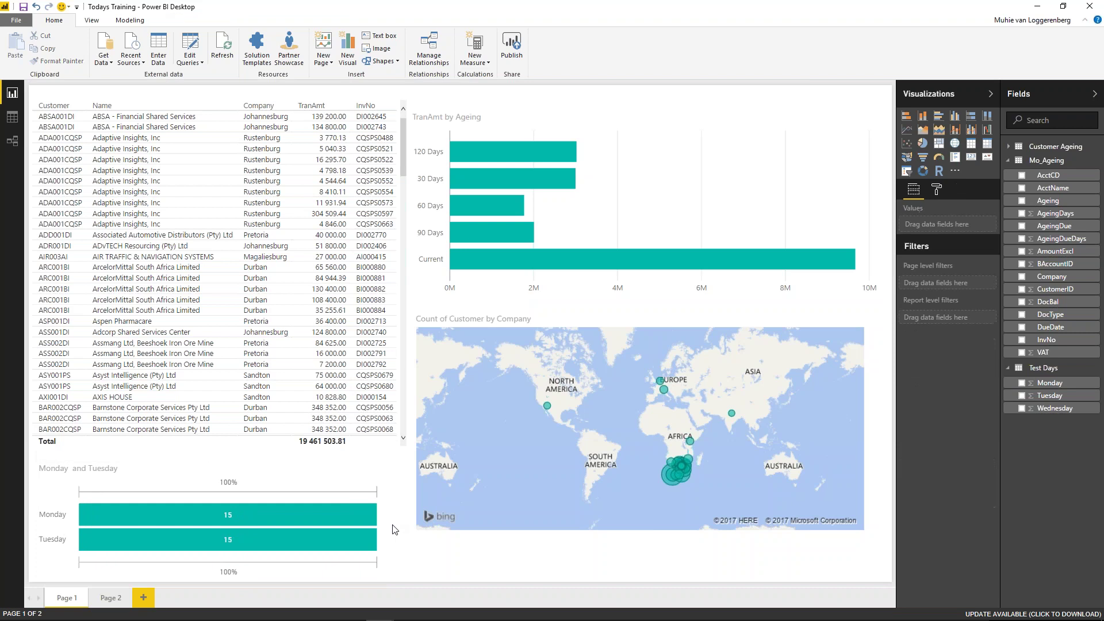
Step: Save the report and publish it to Power BI, replacing the existing Todays Training dataset
left_click(511, 64)
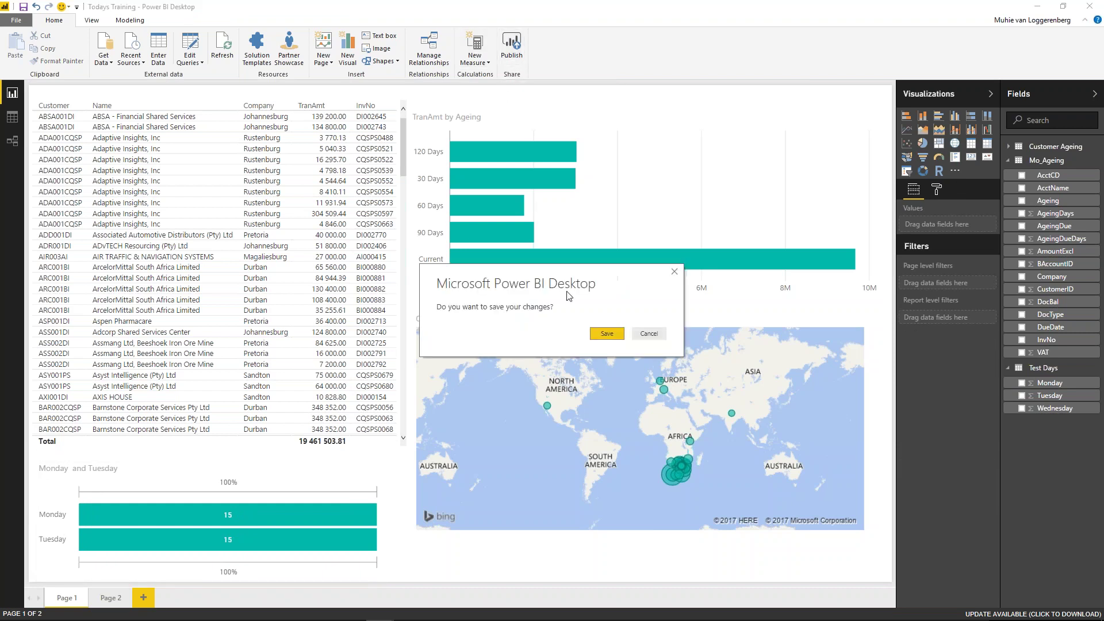
left_click(611, 336)
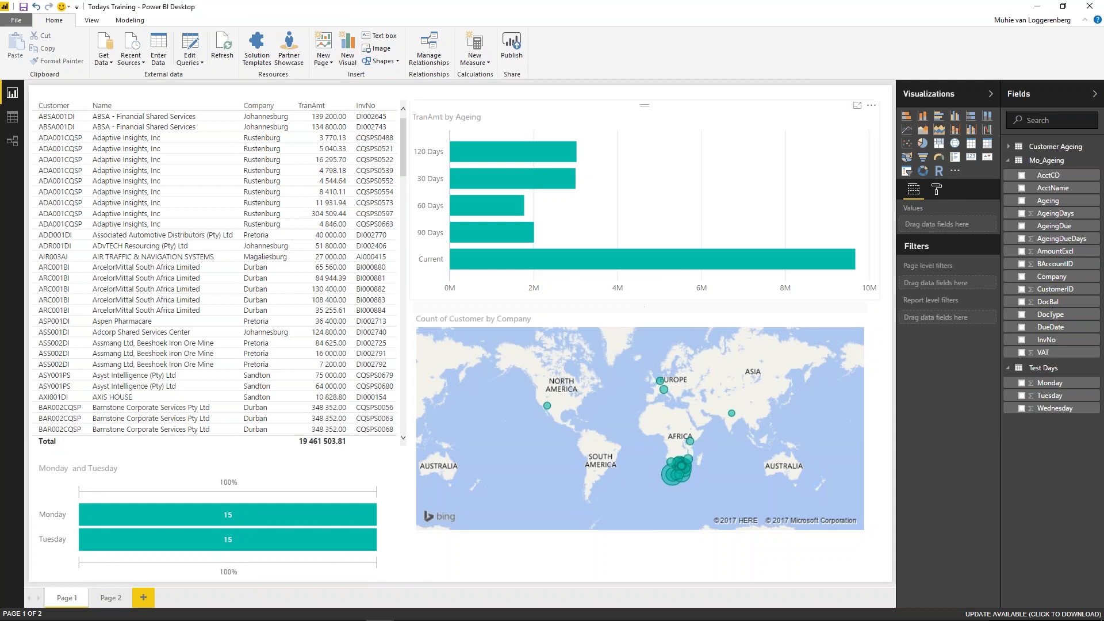
mouse_move(508, 263)
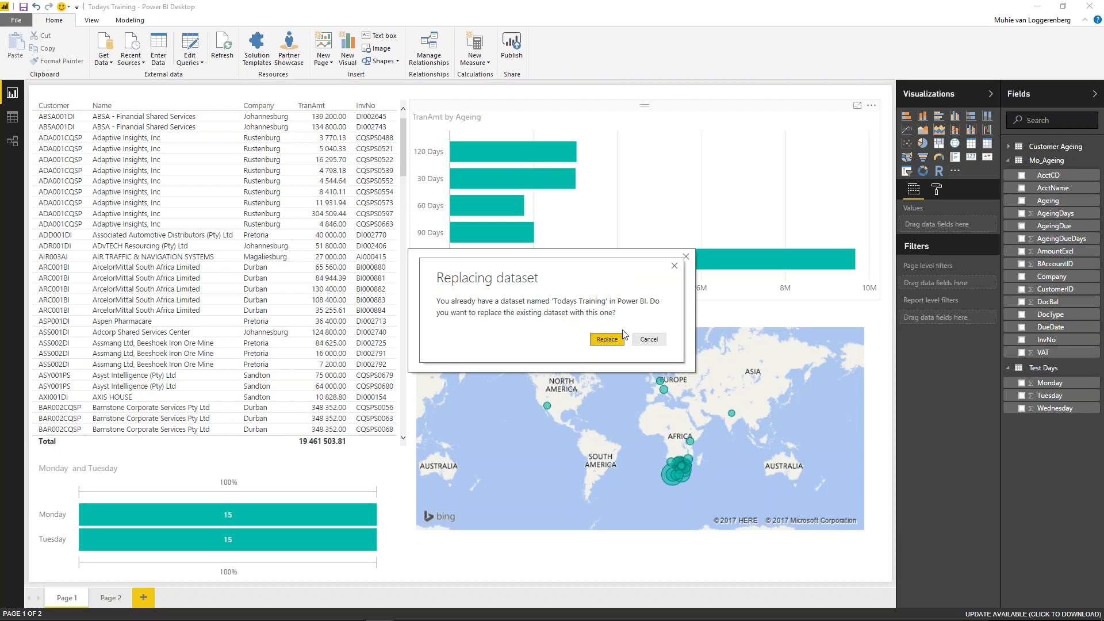
left_click(608, 341)
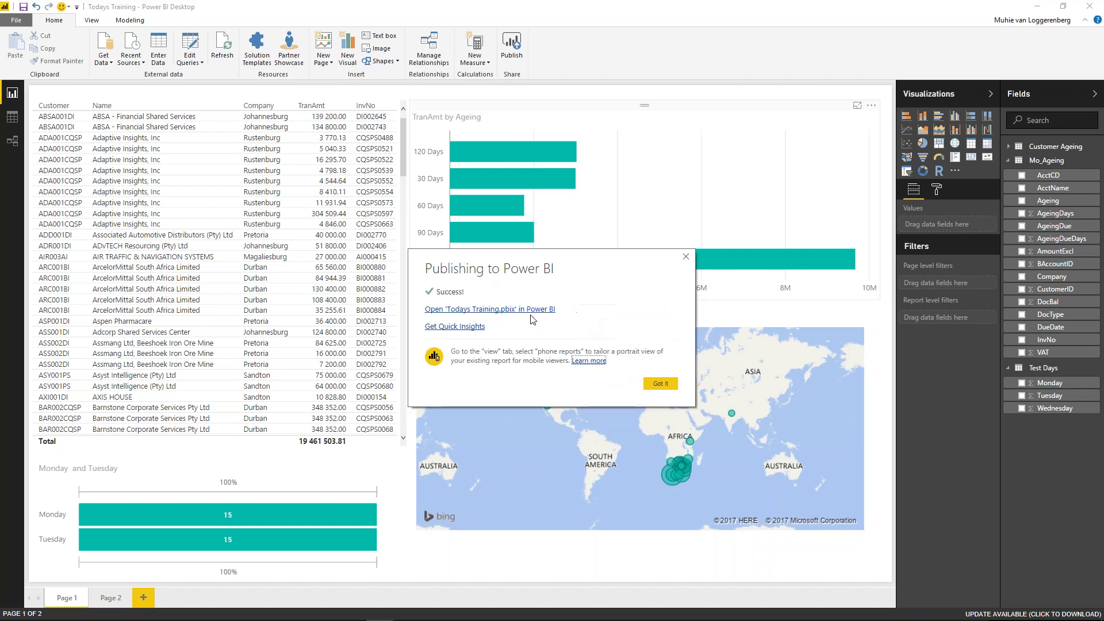
Step: View the published Todays Training report online, and return to Power BI Desktop with the publishing message closed
left_click(529, 312)
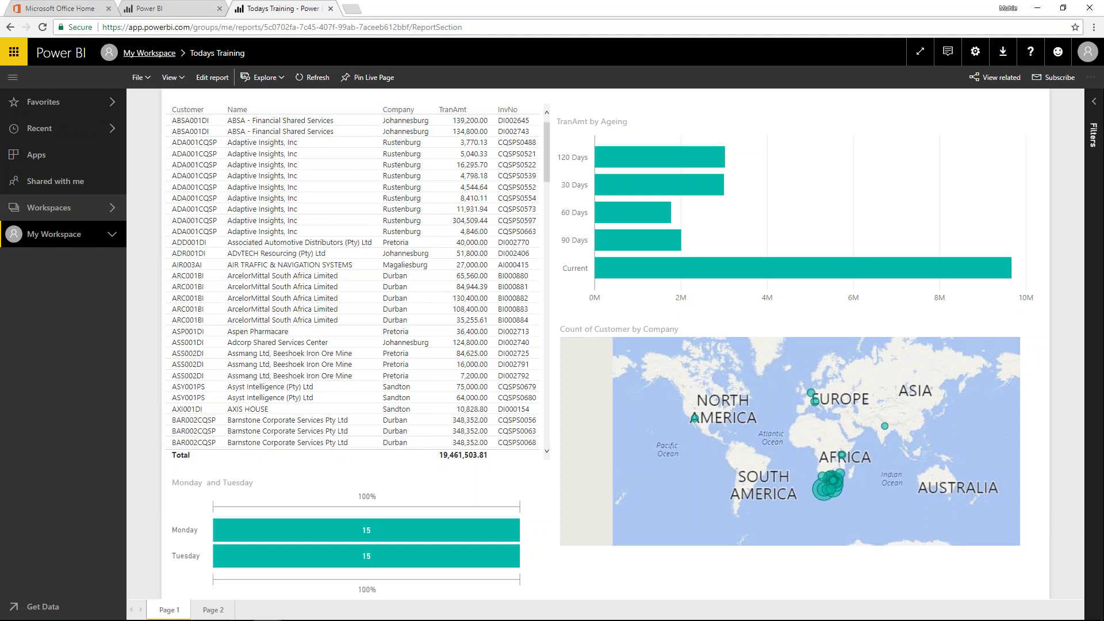
left_click(171, 12)
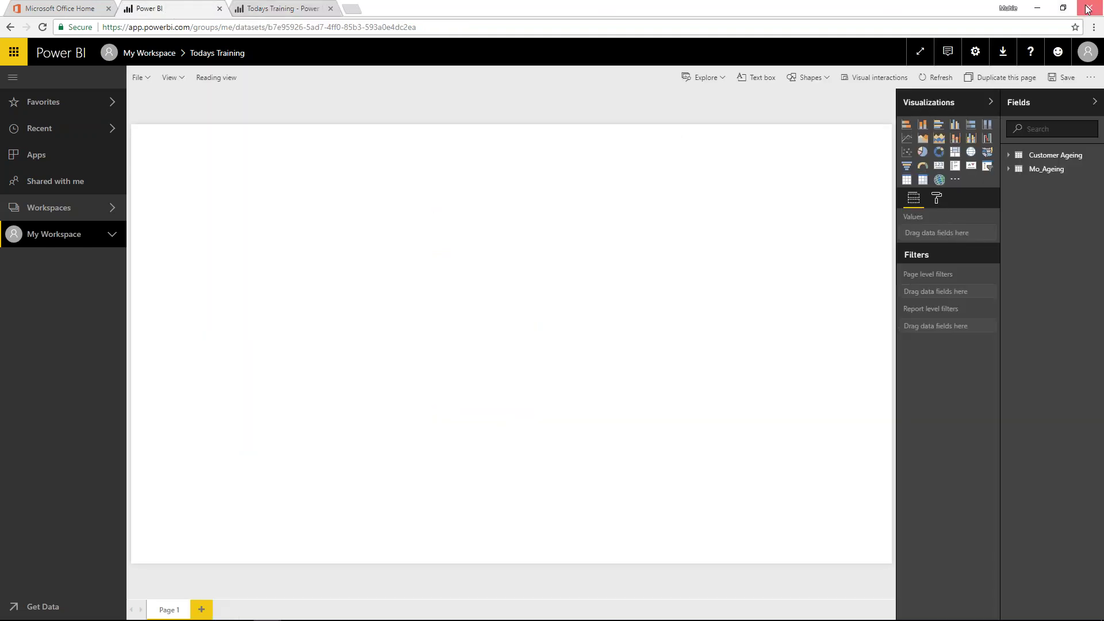
left_click(1040, 6)
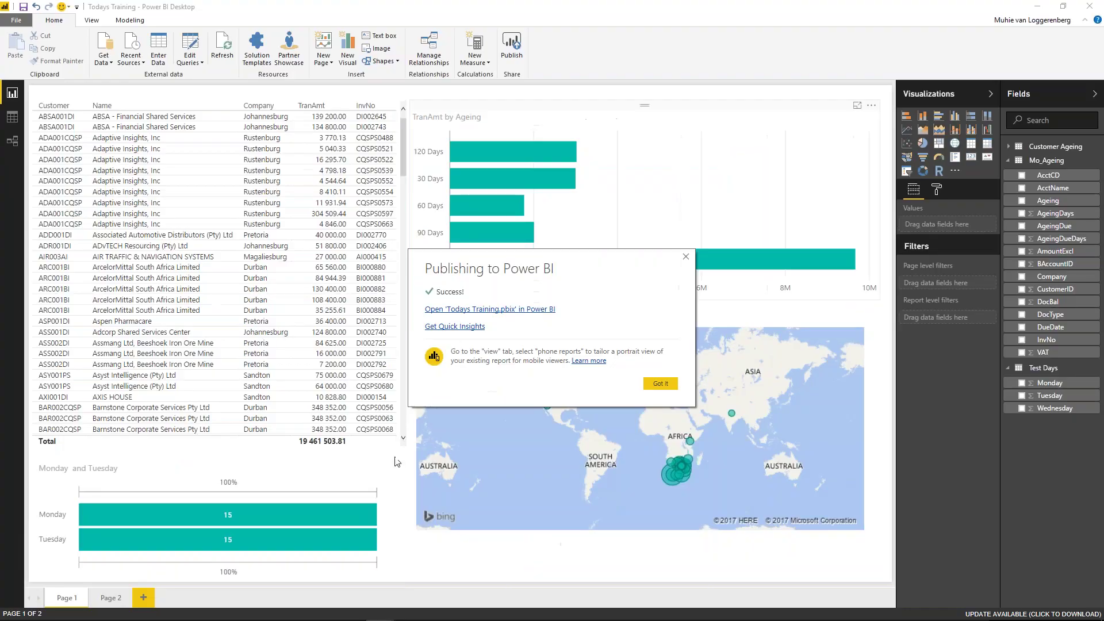
left_click(684, 257)
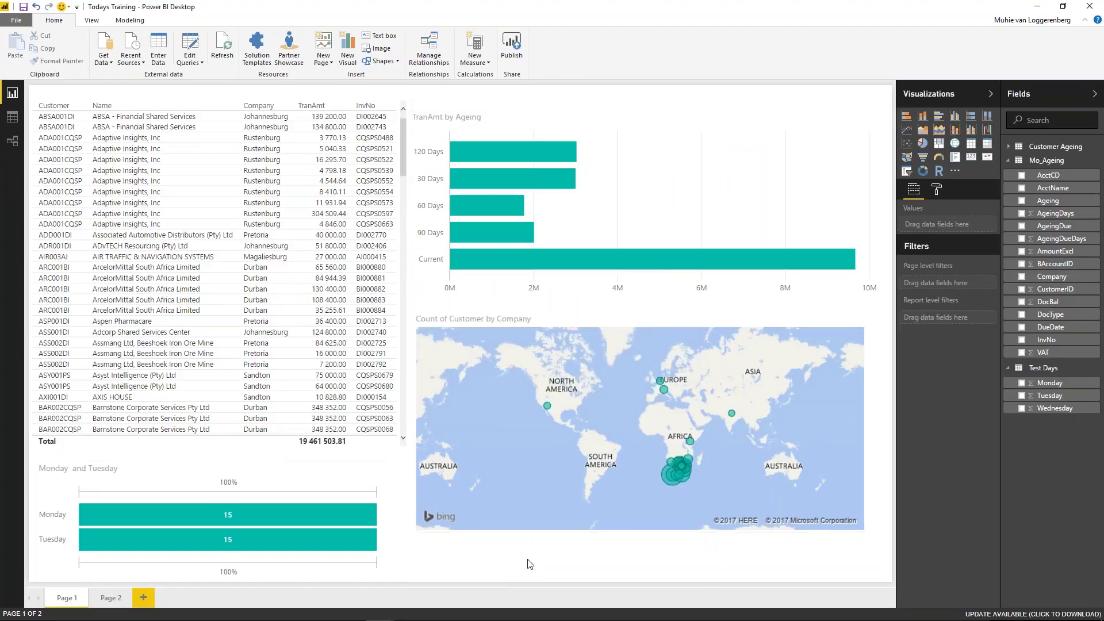
left_click(93, 21)
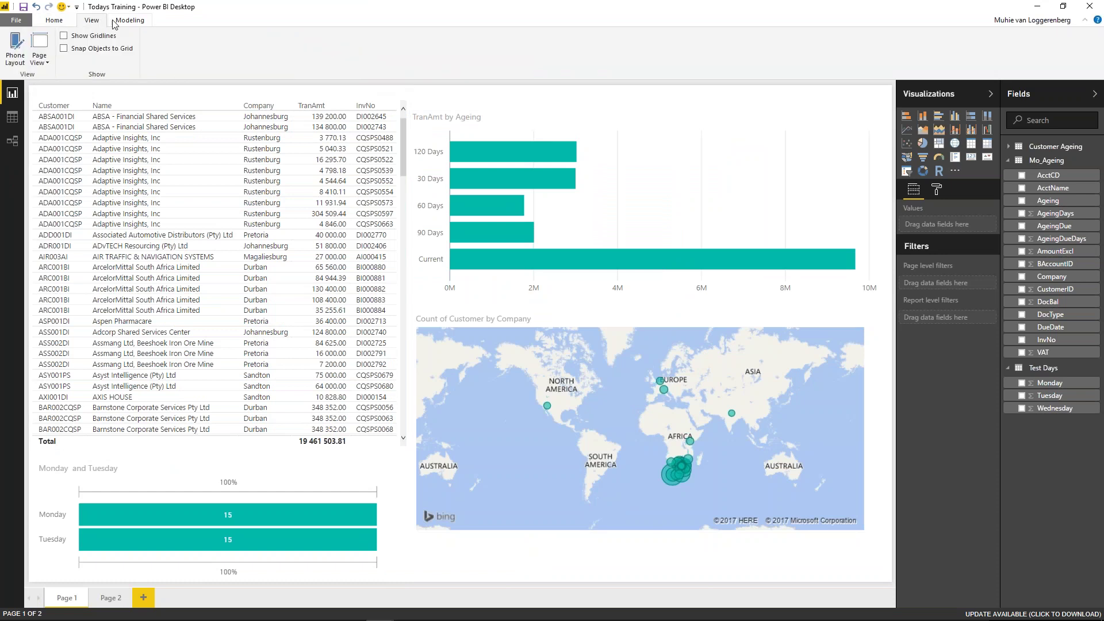
left_click(119, 24)
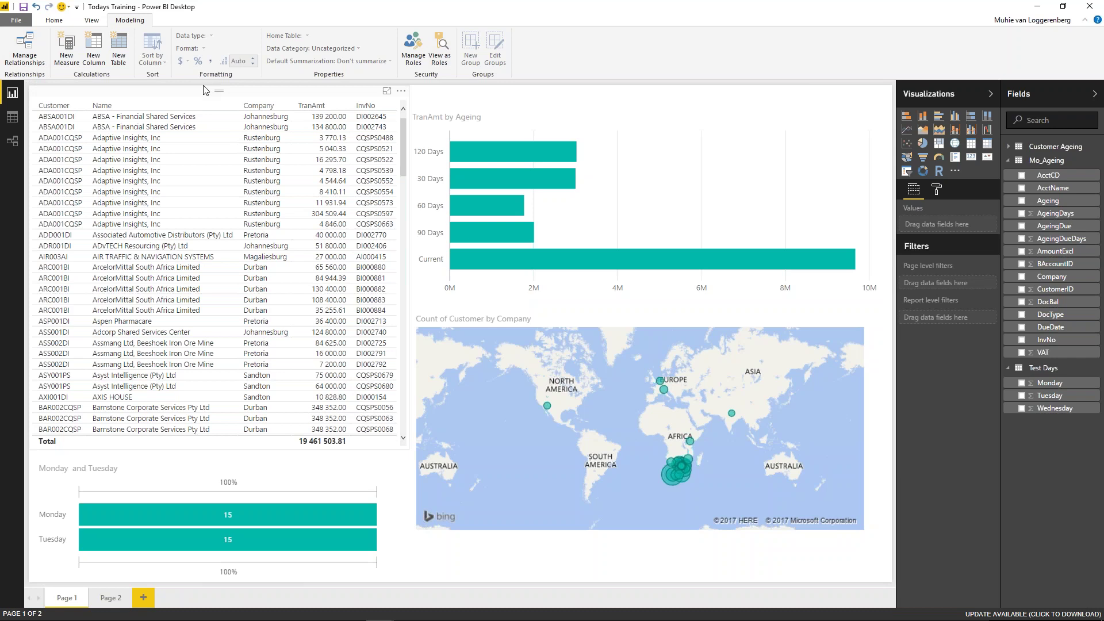
Step: Check the current report's relationships and create a new blank report, dismissing the start screen
left_click(25, 51)
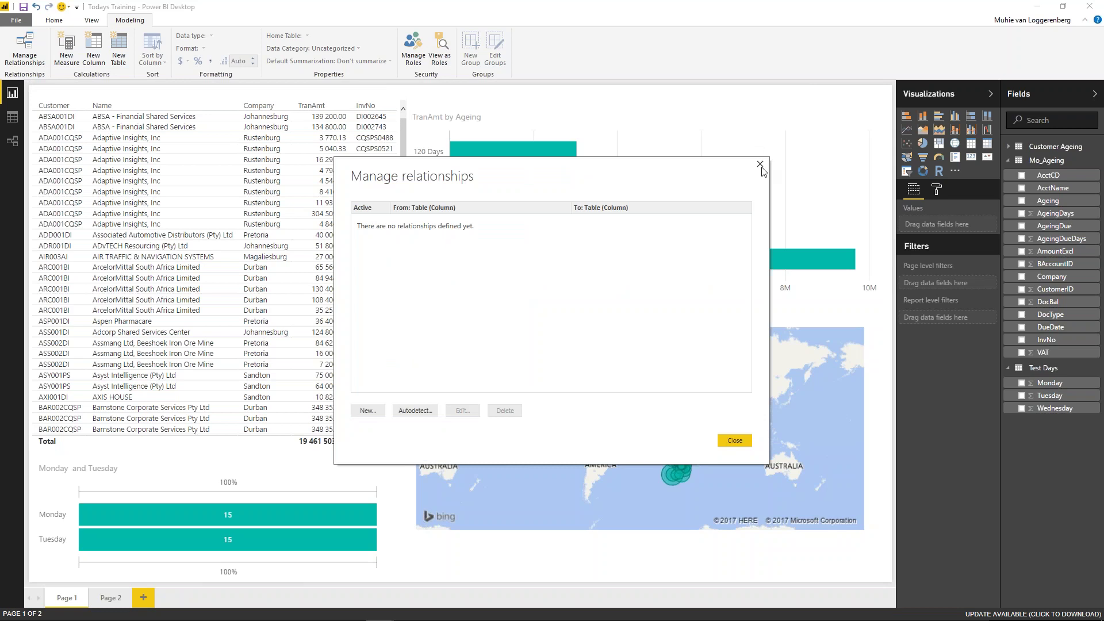
left_click(759, 165)
left_click(17, 19)
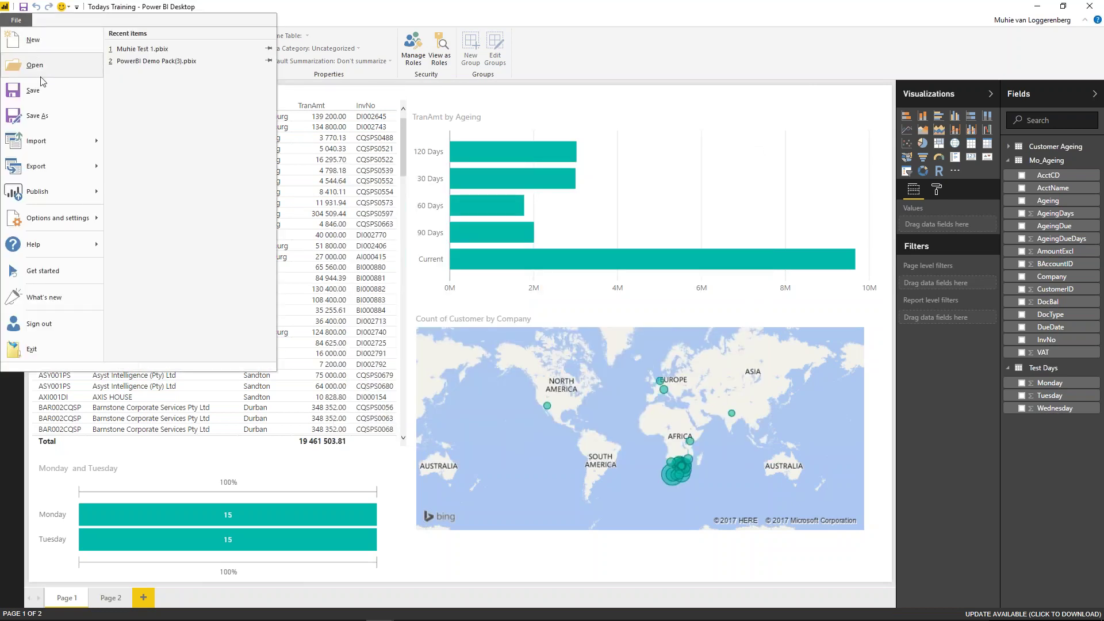
left_click(34, 44)
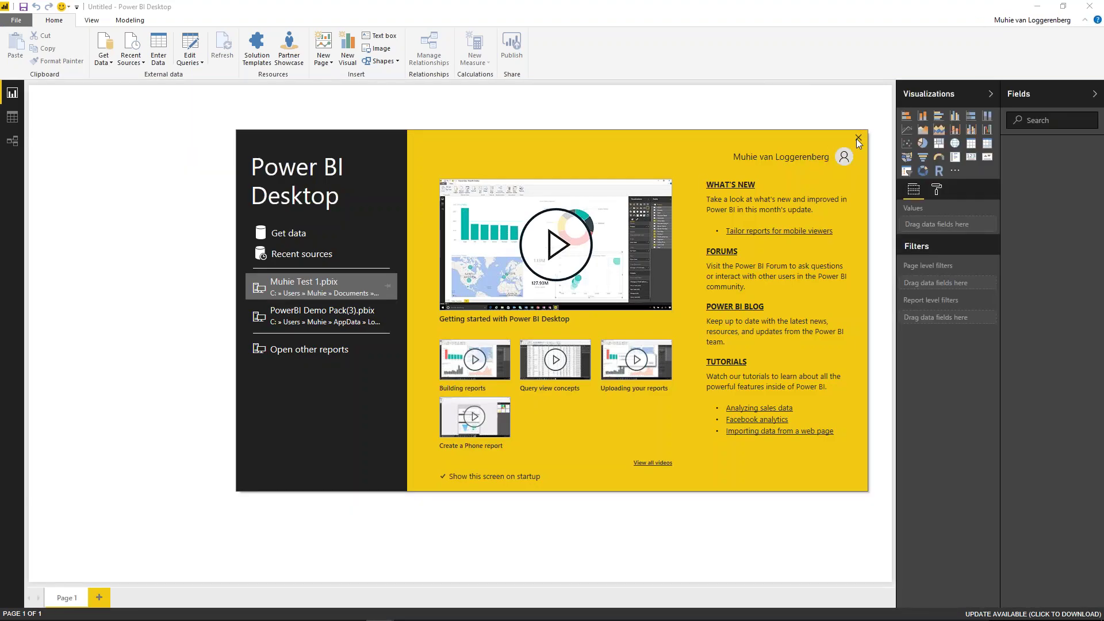
left_click(858, 139)
Step: Connect to the SQL Server instance by entering its server and instance name, using DirectQuery and leaving the database blank
left_click(101, 62)
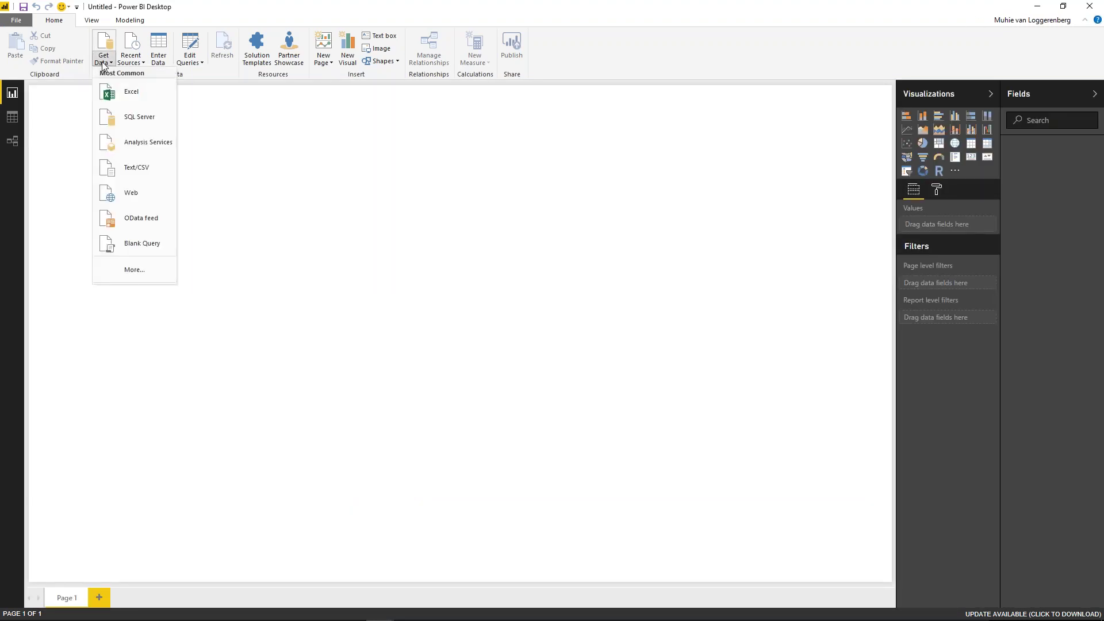
left_click(131, 118)
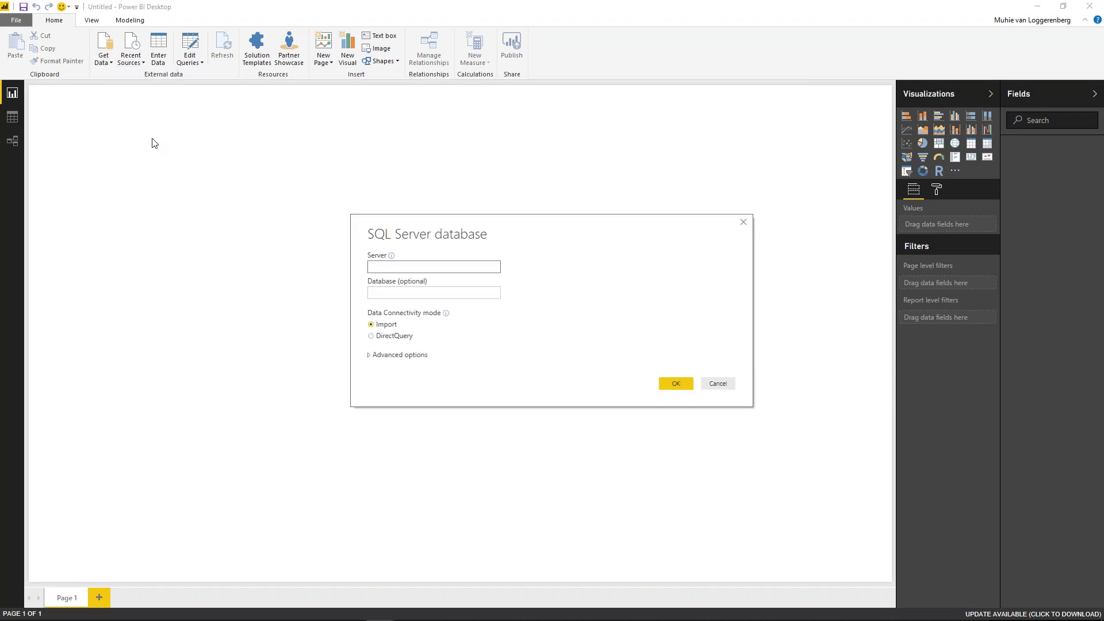
type("MUHIE")
key("Return")
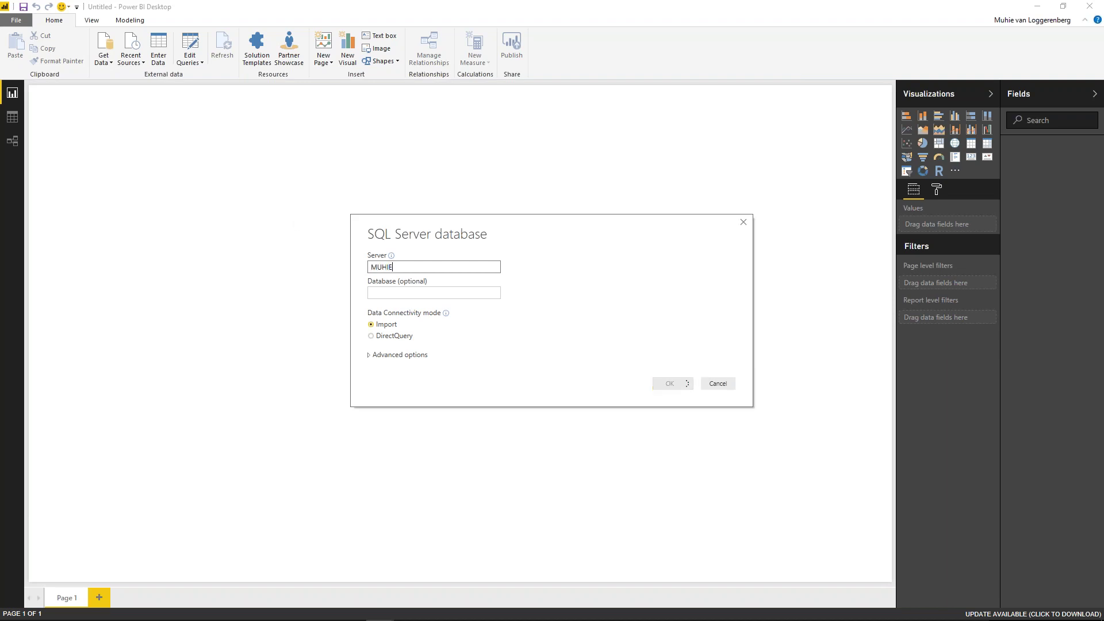
type("IE\\")
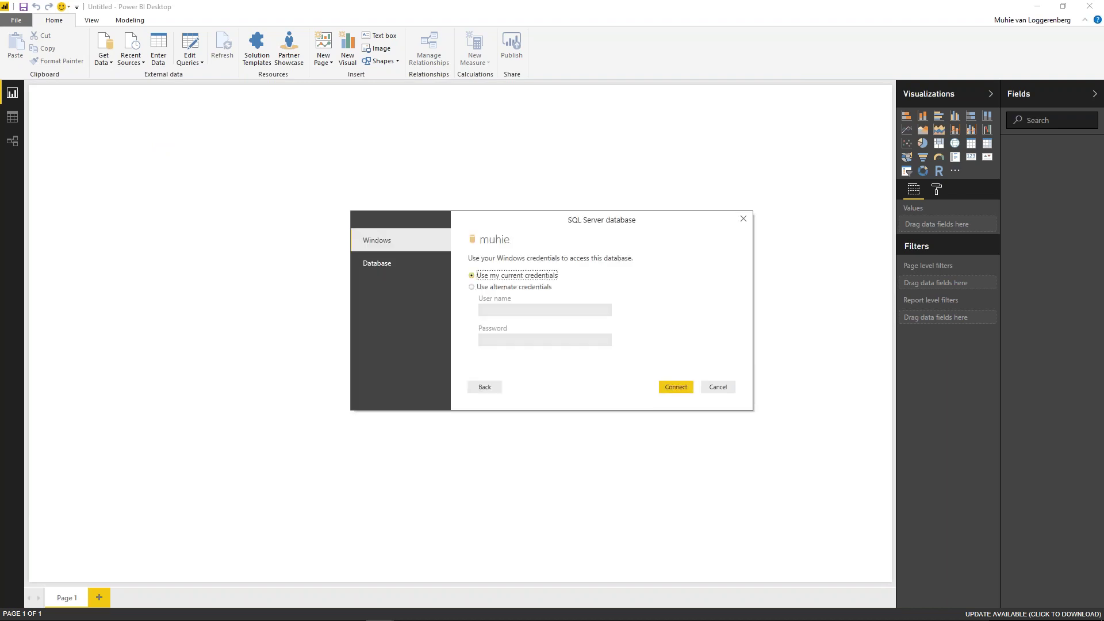
left_click(482, 387)
type("MUHIE")
key("Tab")
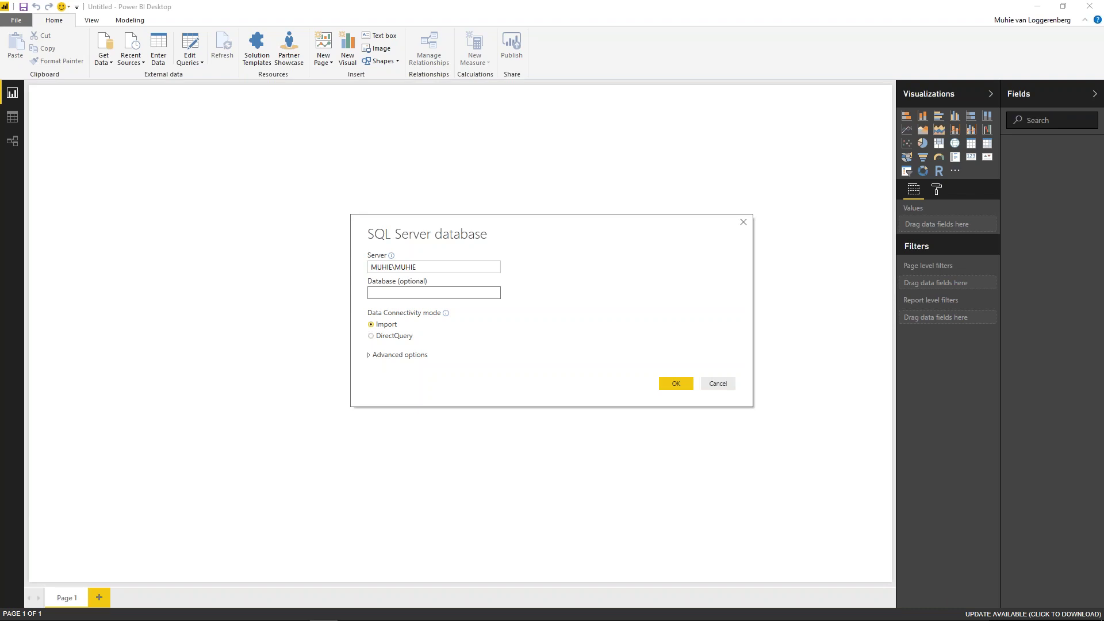
left_click(414, 293)
left_click(396, 337)
left_click(677, 384)
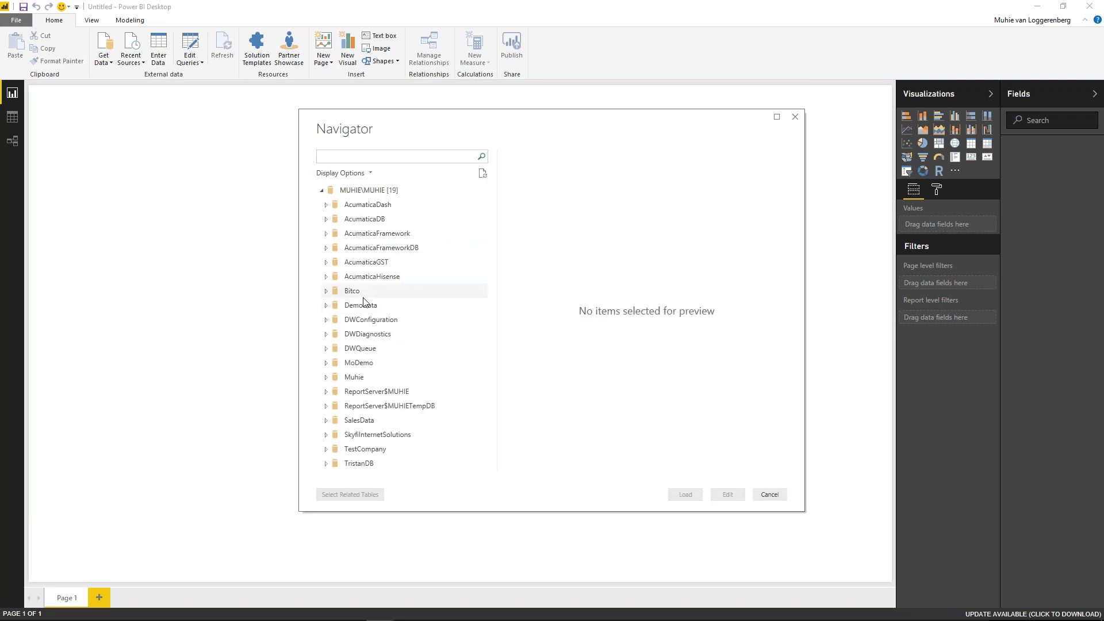
Step: Expand the AcumaticaHisense database and select the vw_sales view for import
left_click(326, 277)
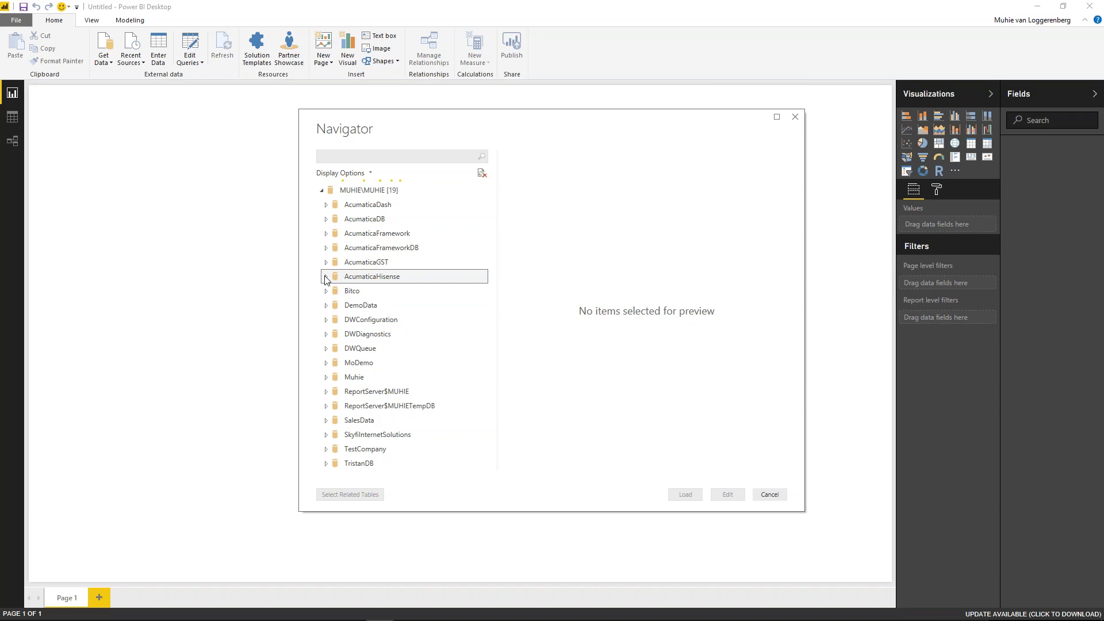
left_click(365, 317)
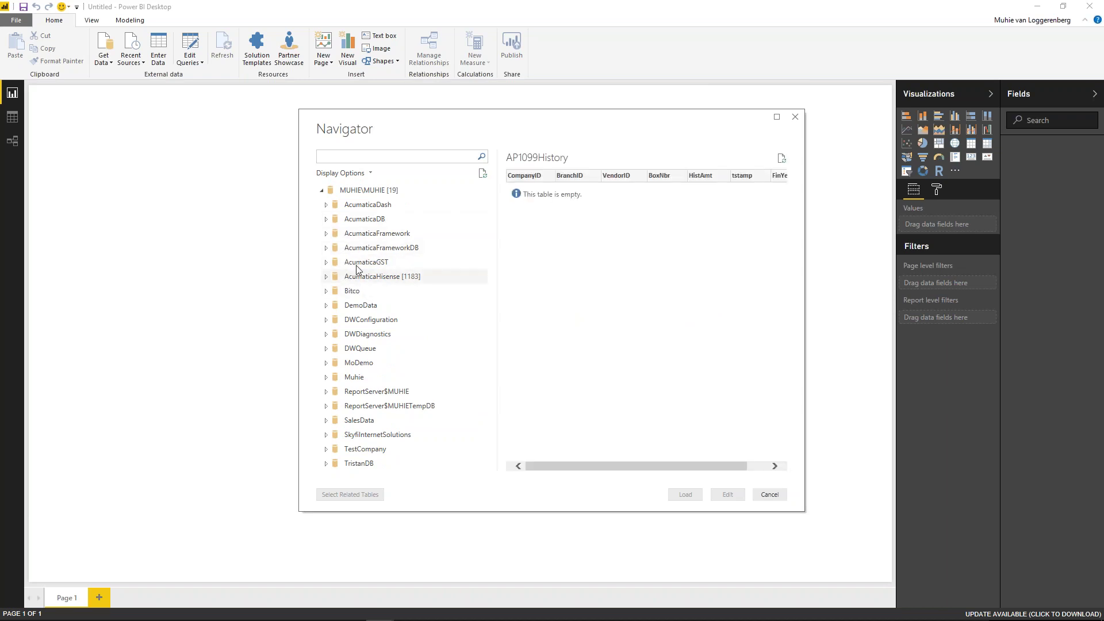
left_click(327, 280)
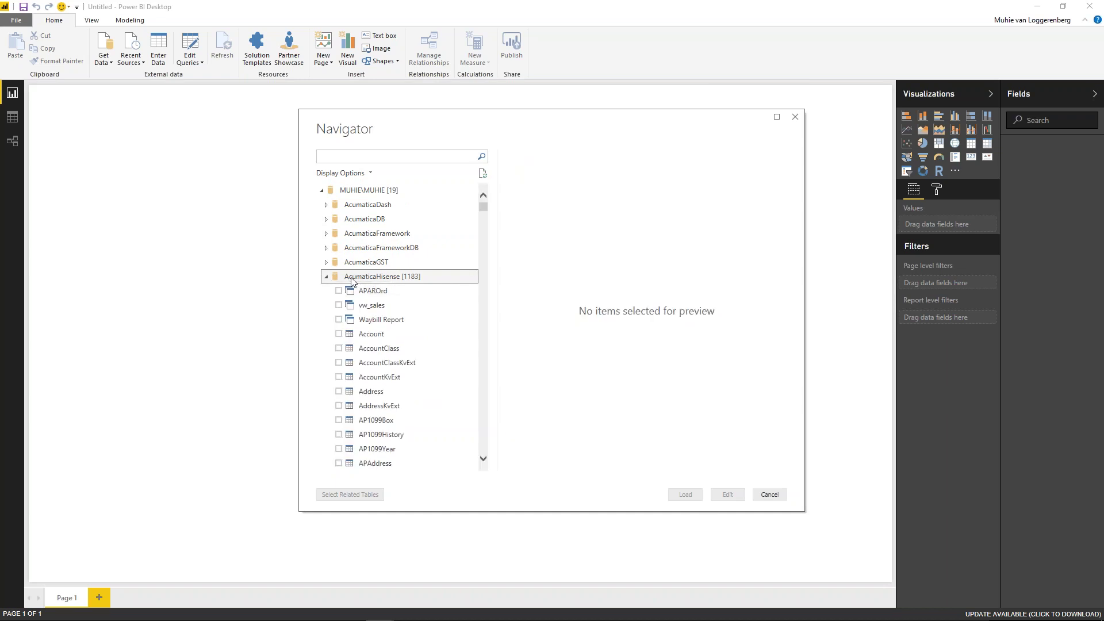
left_click(338, 305)
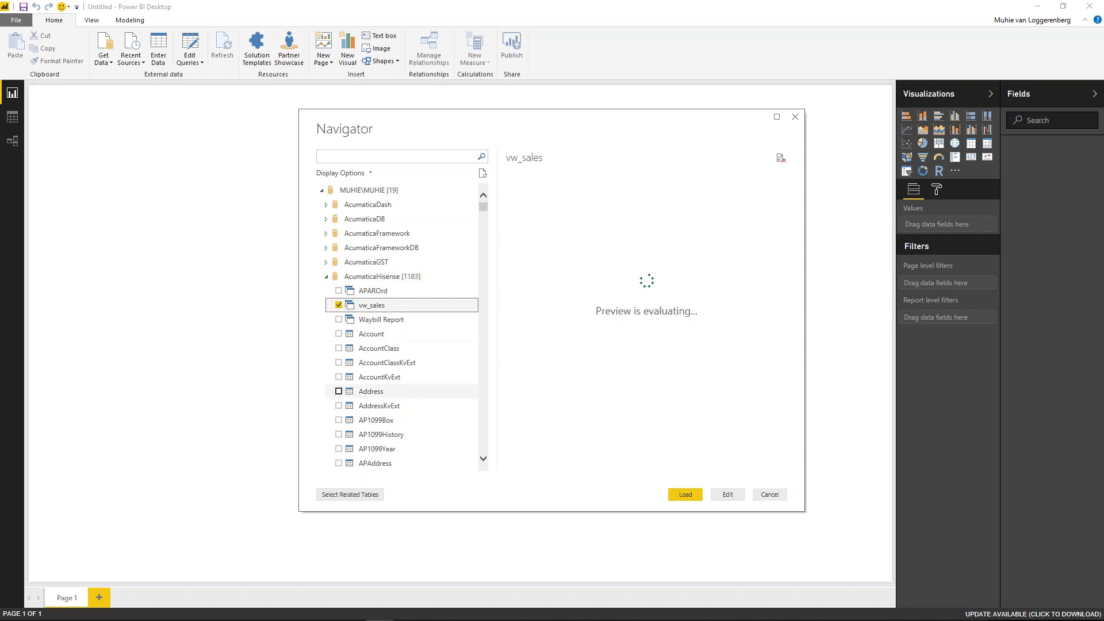
Step: Browse the AcumaticaHisense table list for the sales order invoice table
scroll(357, 396, "down", 10)
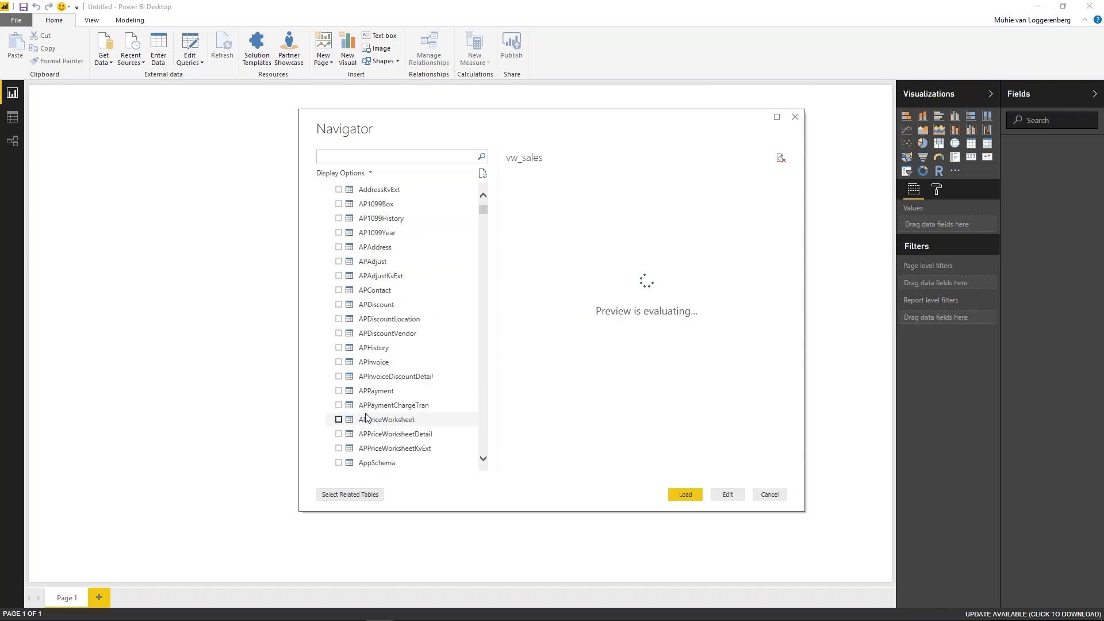
scroll(353, 345, "down", 6)
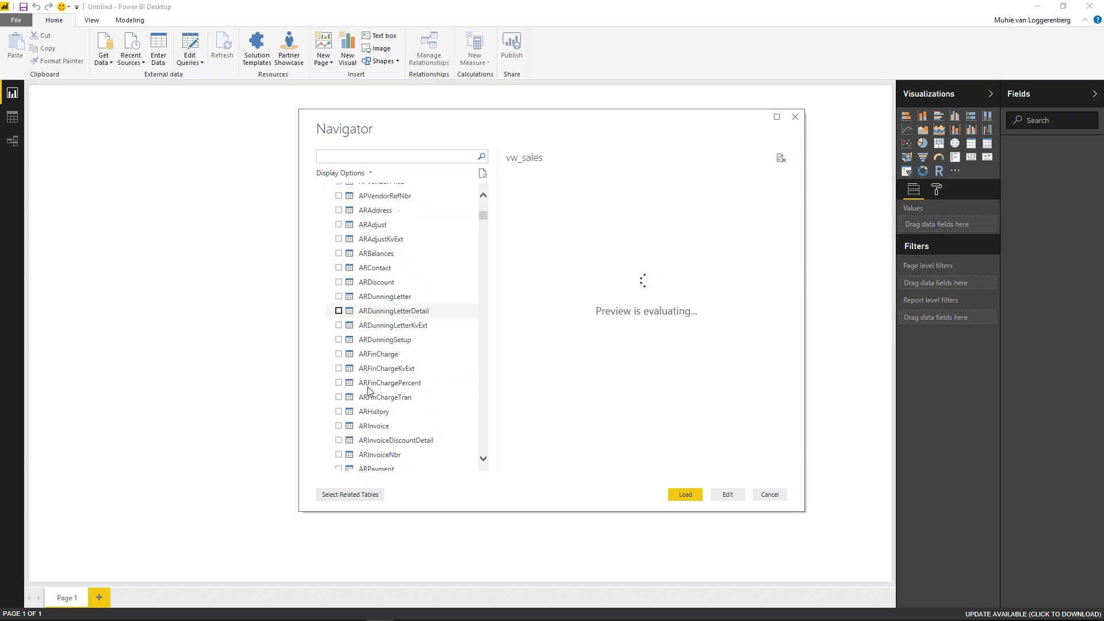
scroll(367, 394, "down", 1)
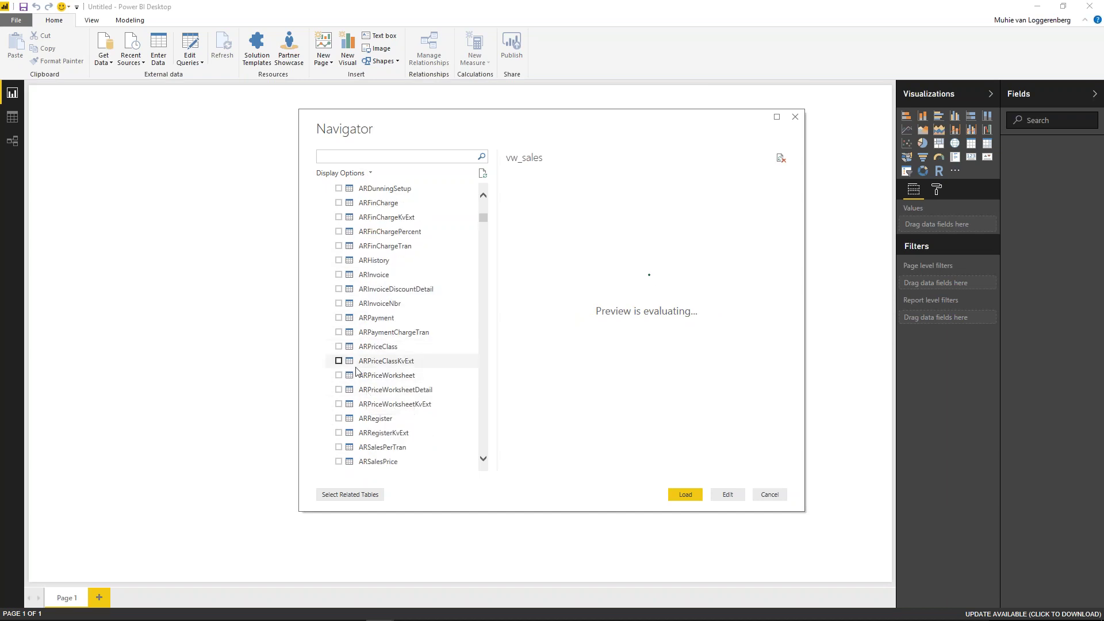
left_click_drag(483, 218, 483, 272)
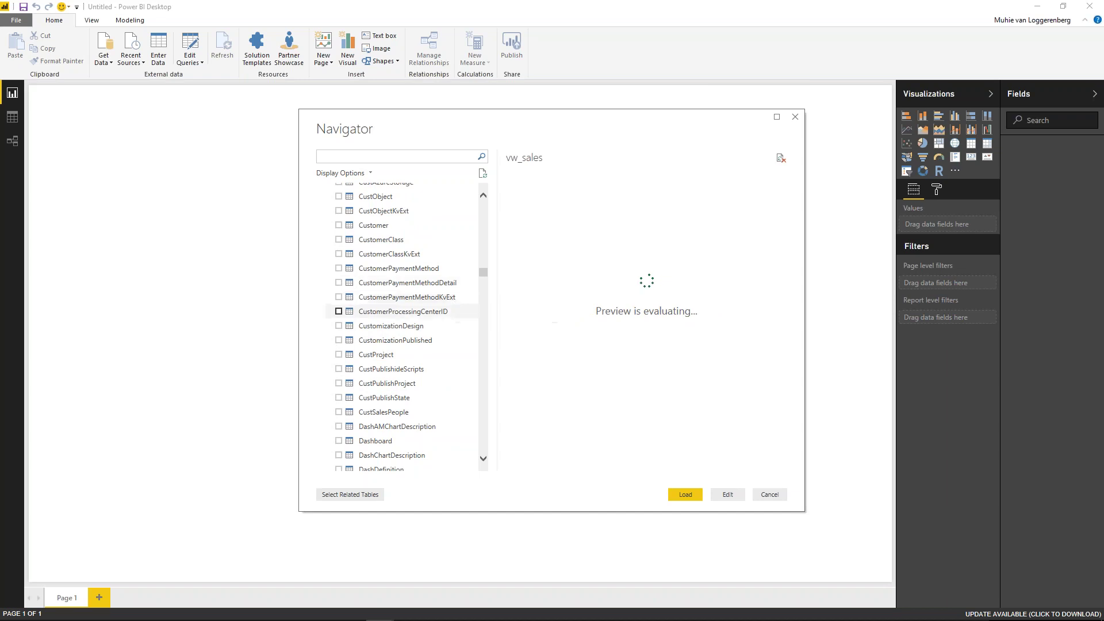
scroll(387, 311, "down", 15)
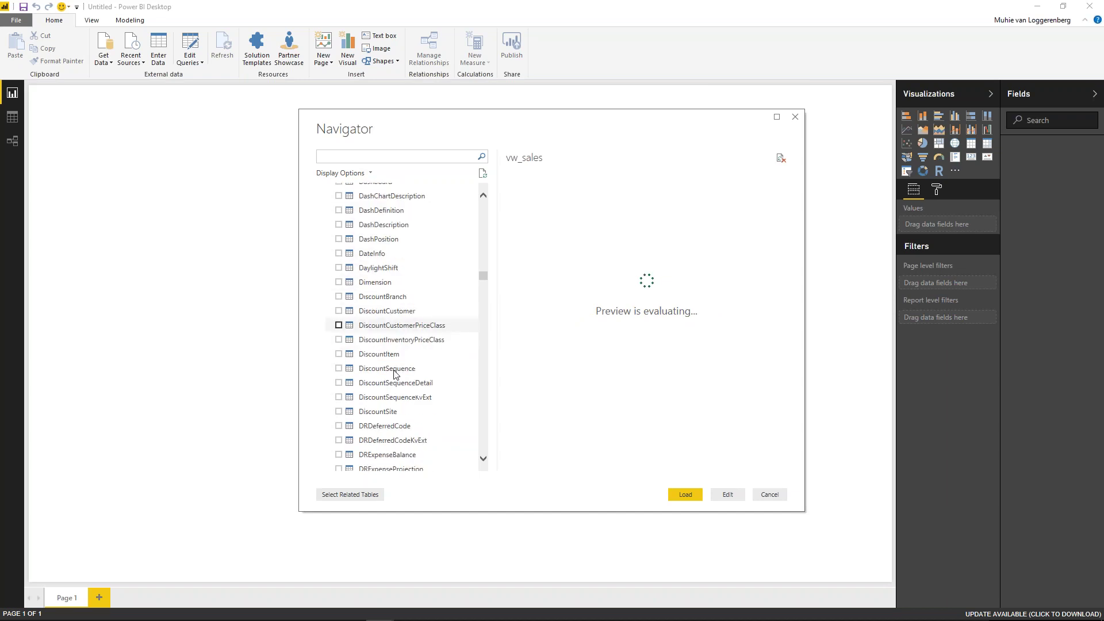
scroll(395, 374, "down", 6)
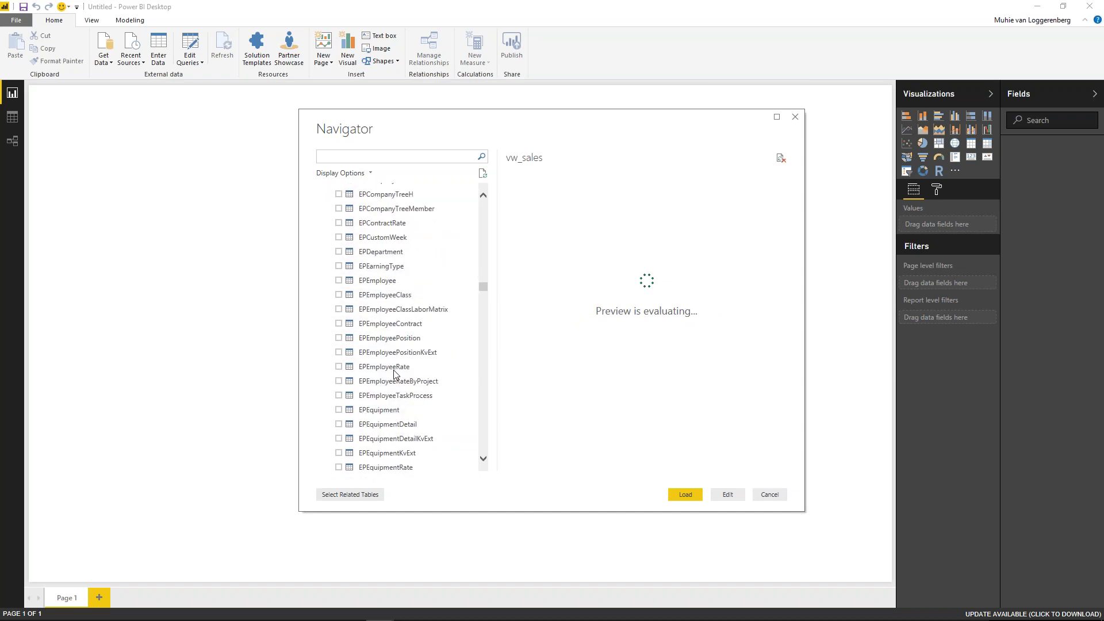
scroll(397, 375, "down", 15)
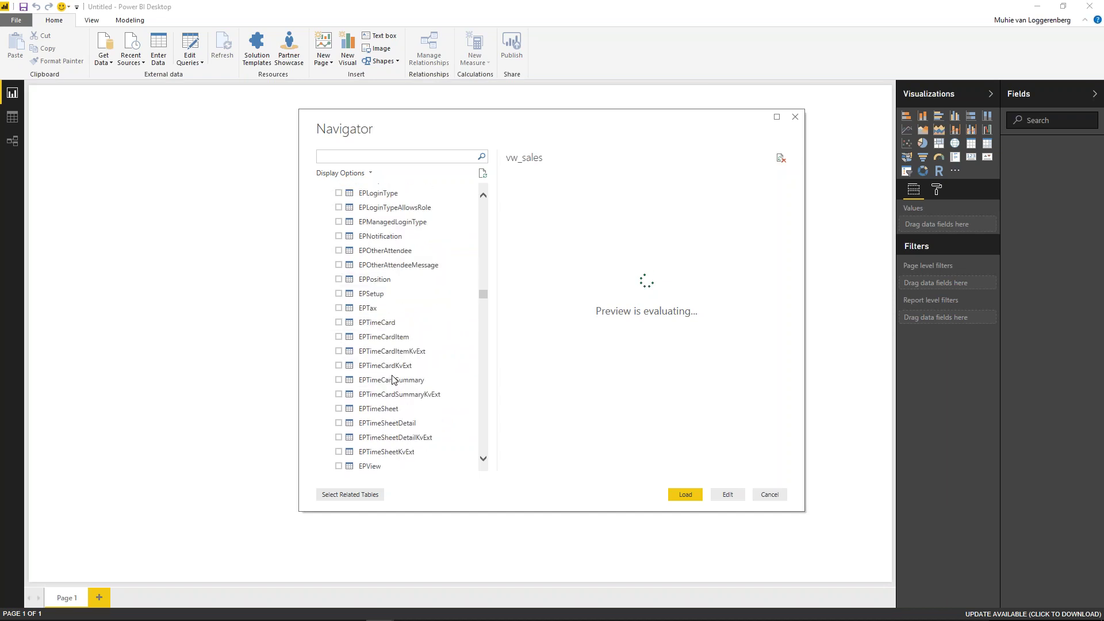
scroll(400, 377, "down", 20)
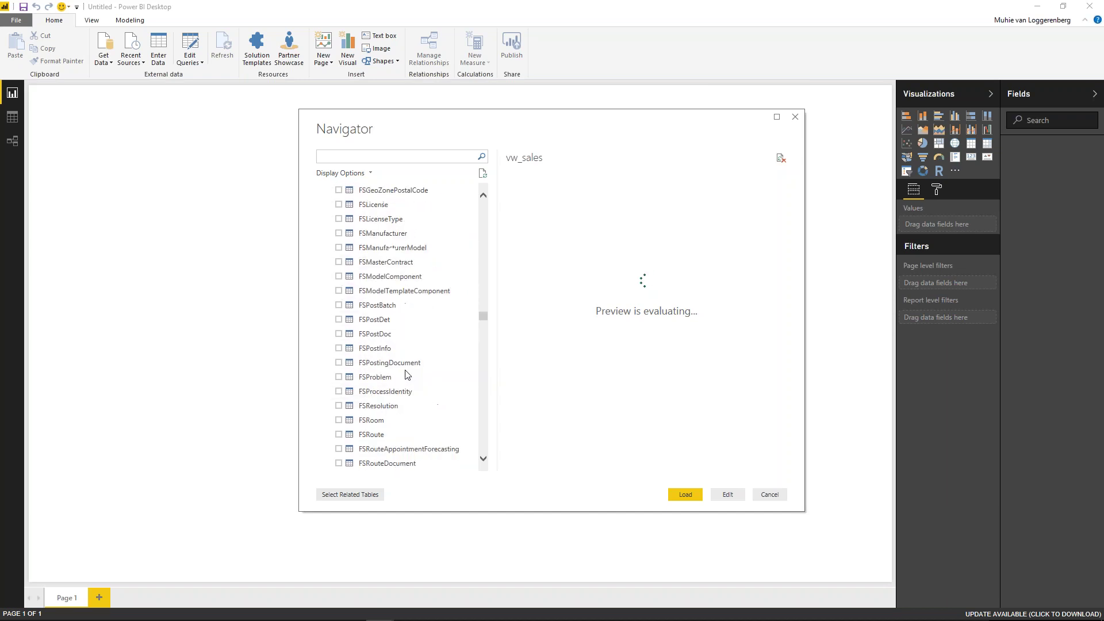
scroll(403, 375, "down", 20)
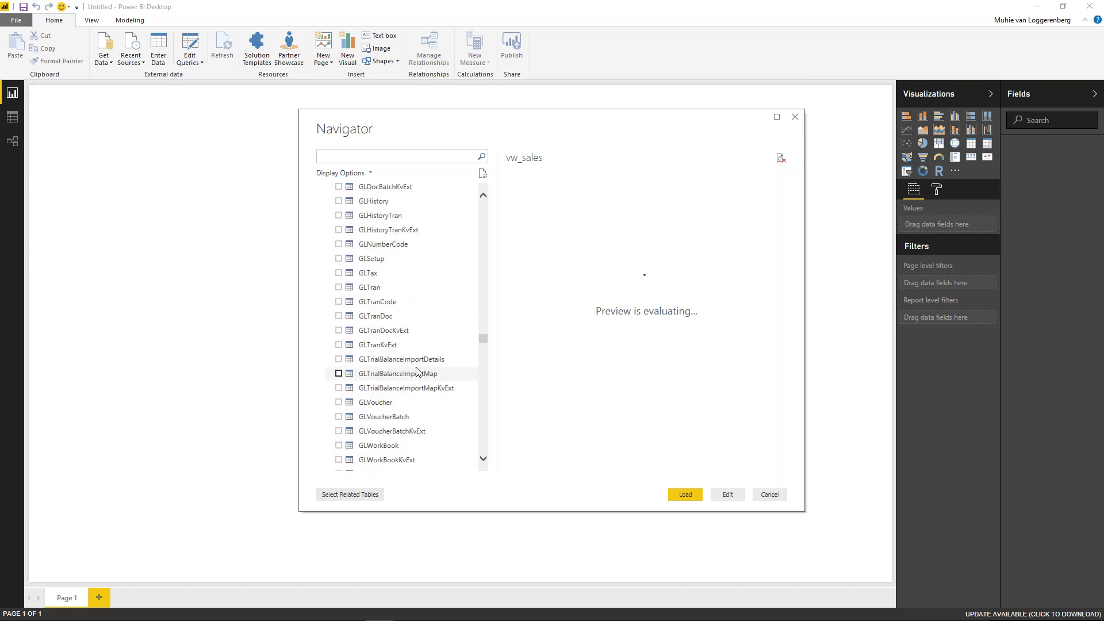
left_click_drag(485, 337, 487, 379)
Step: Search the database objects for SoInv, select the SOInvoice table, and load it together with vw_sales
left_click(423, 160)
type("So")
type("l")
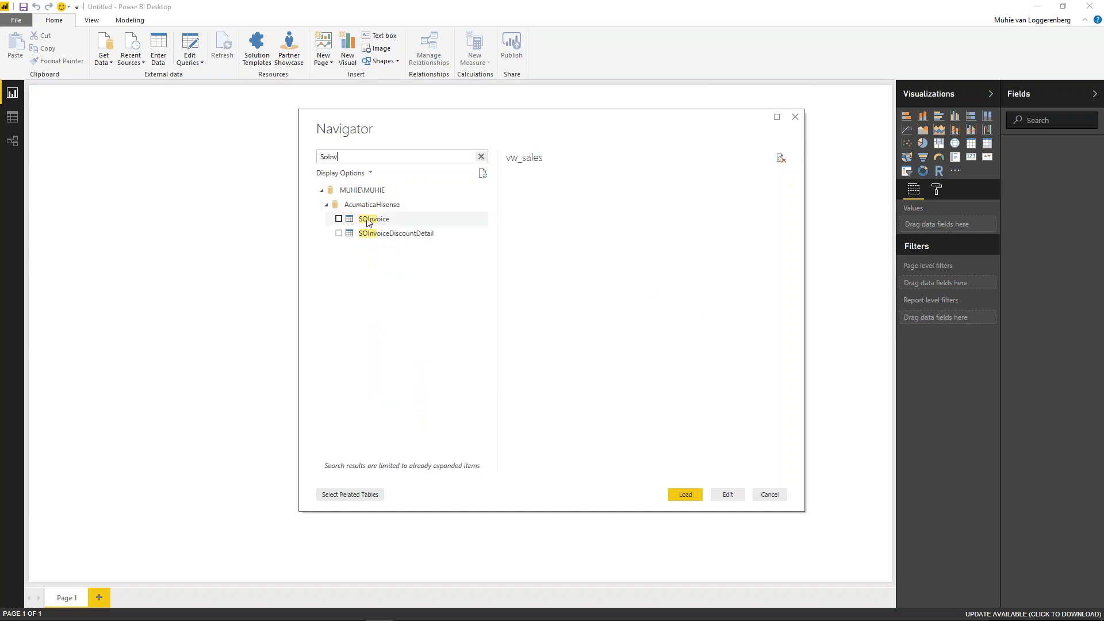
left_click(339, 219)
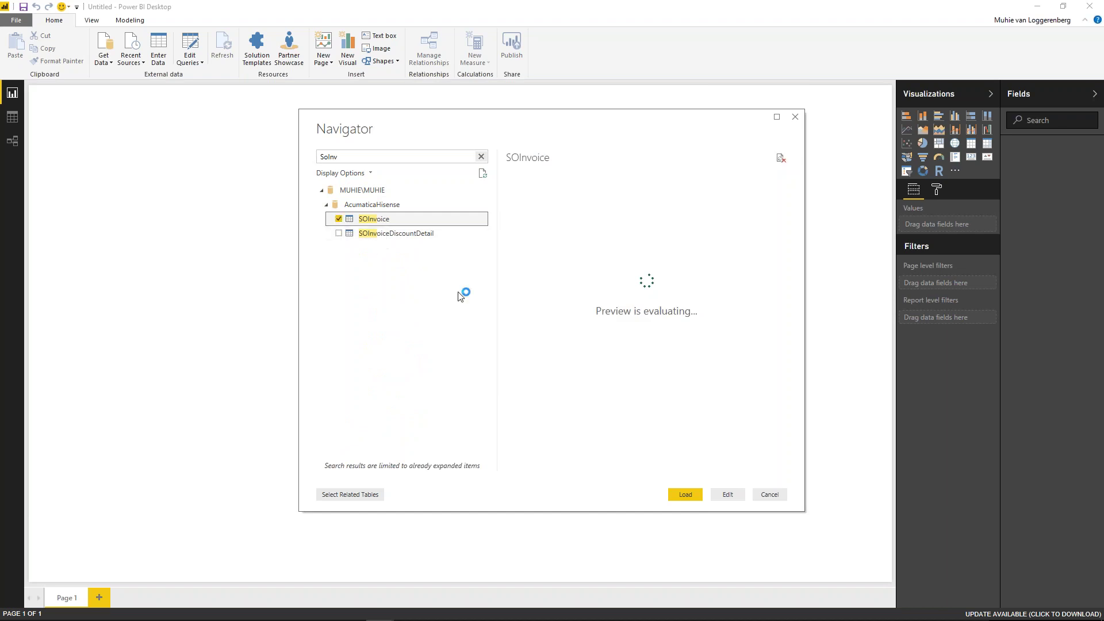
left_click(686, 494)
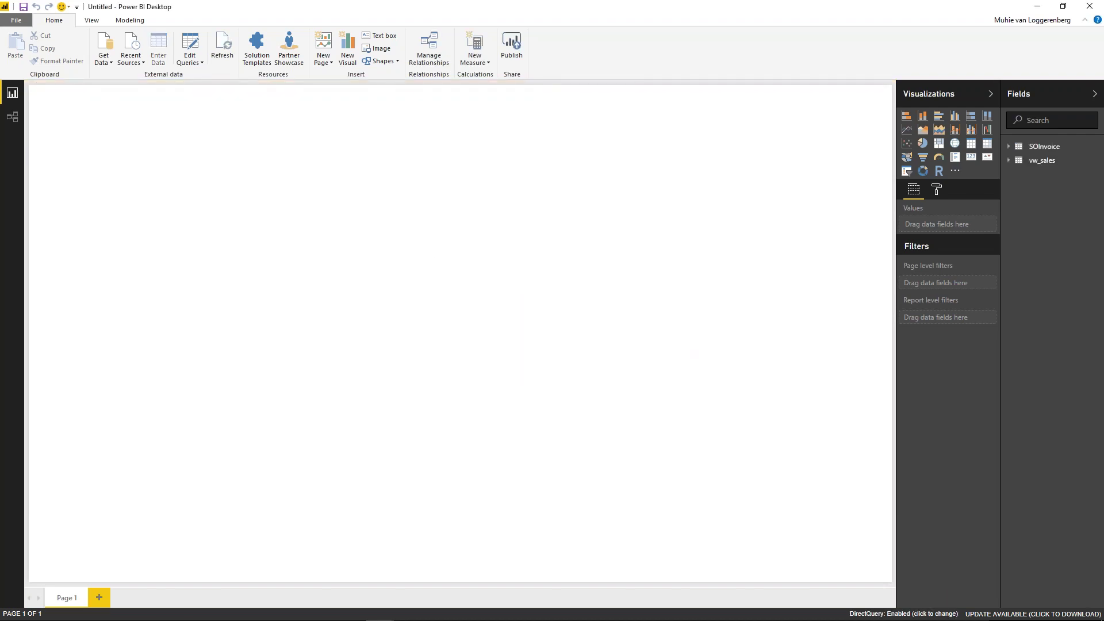
Step: Check the list of defined relationships between the SOInvoice and vw_sales tables, and close it
left_click(429, 54)
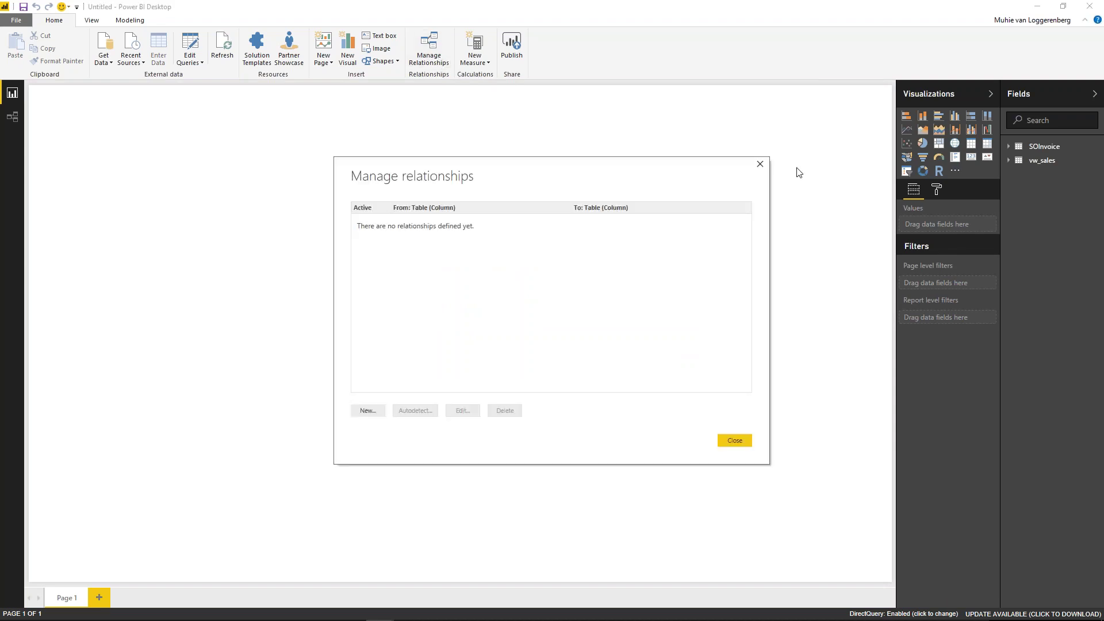
left_click(760, 167)
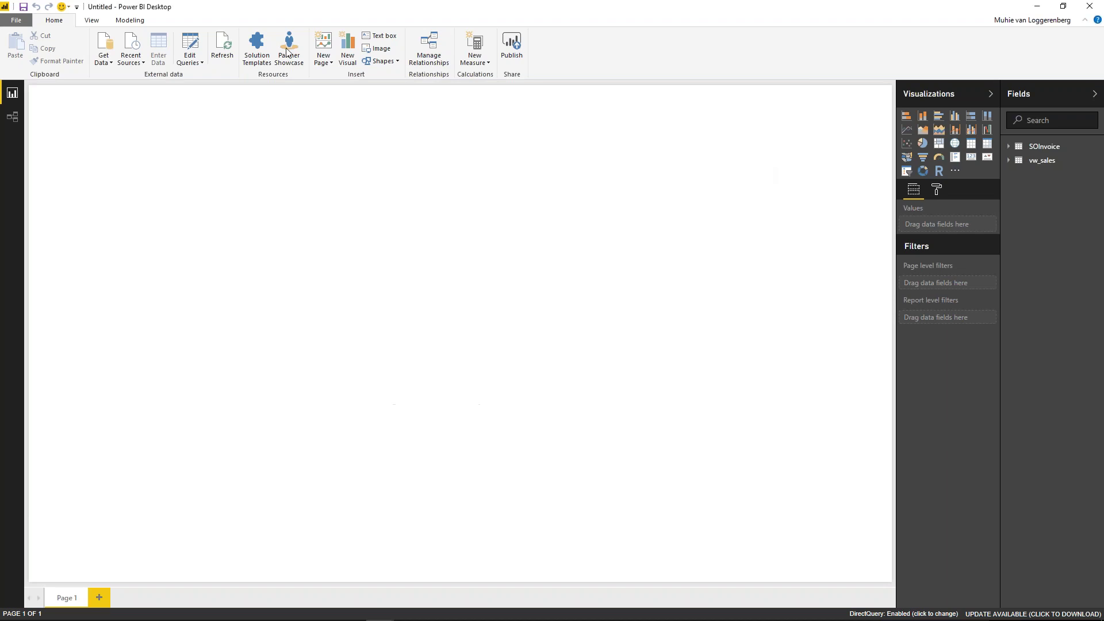
left_click(142, 20)
left_click(29, 52)
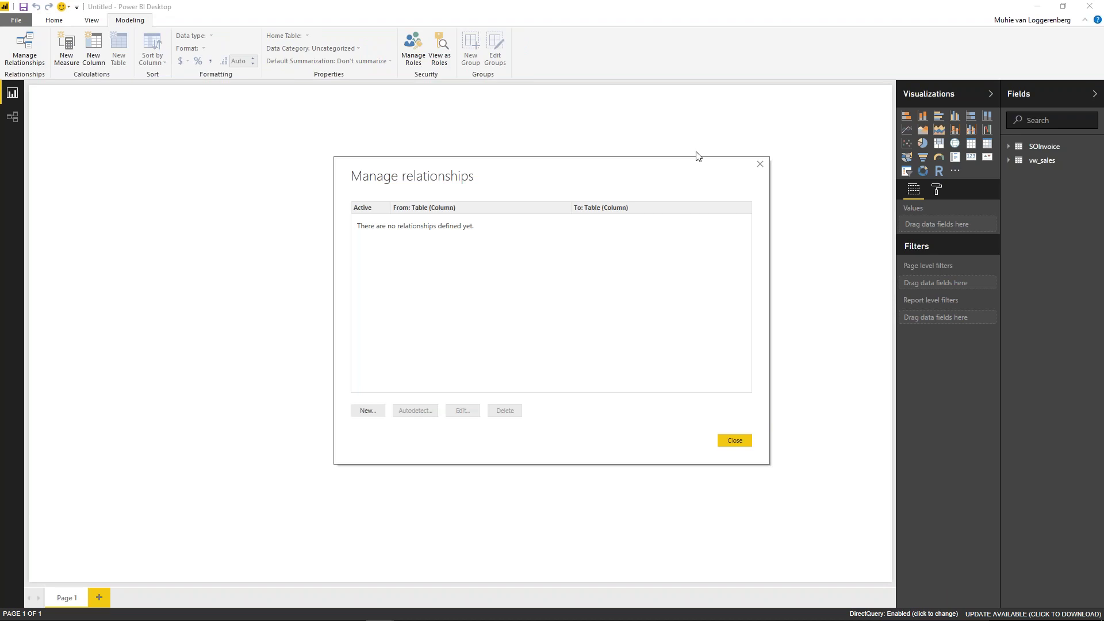
left_click(760, 164)
Step: In the relationship diagram, enlarge the SOInvoice and vw_sales tables to show their fields and move SOInvoice farther from vw_sales
left_click(11, 118)
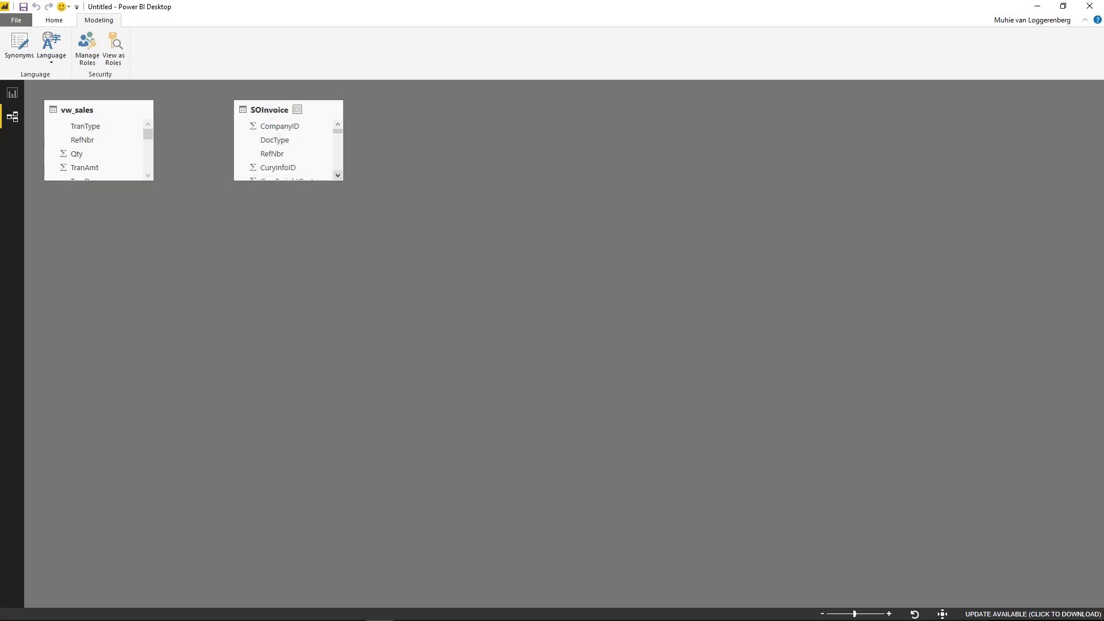
left_click_drag(343, 180, 799, 508)
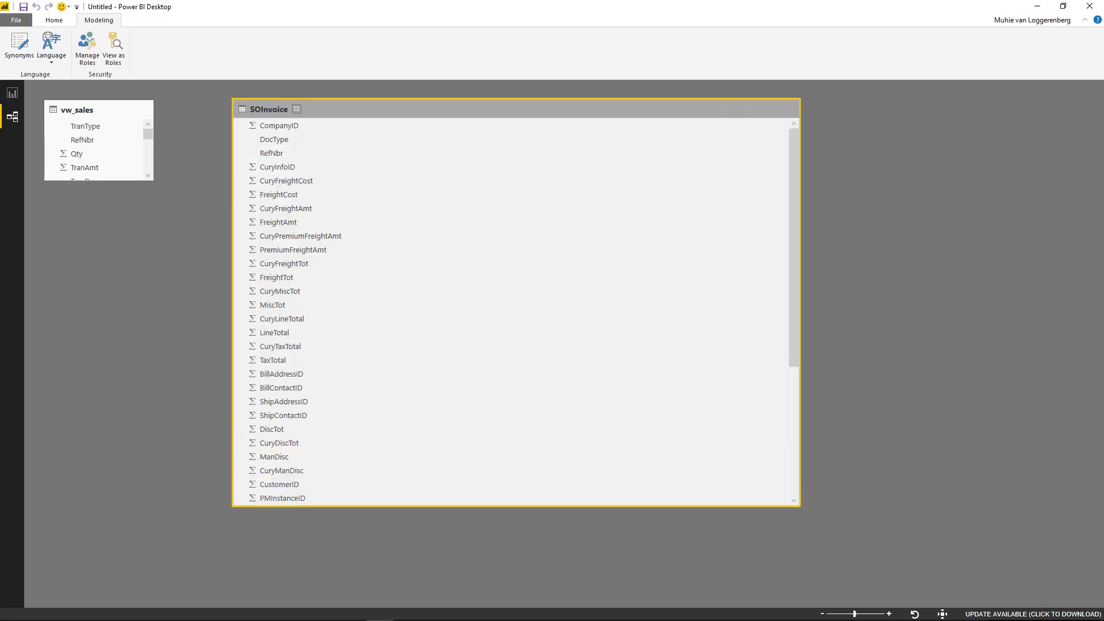
left_click_drag(151, 183, 200, 555)
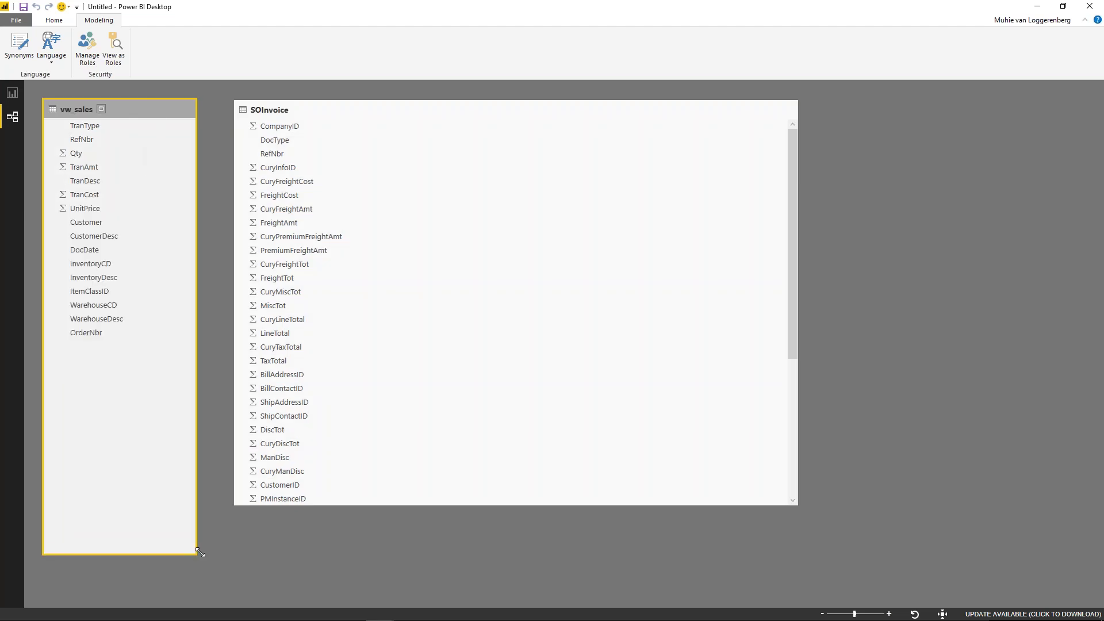
left_click_drag(361, 110, 443, 127)
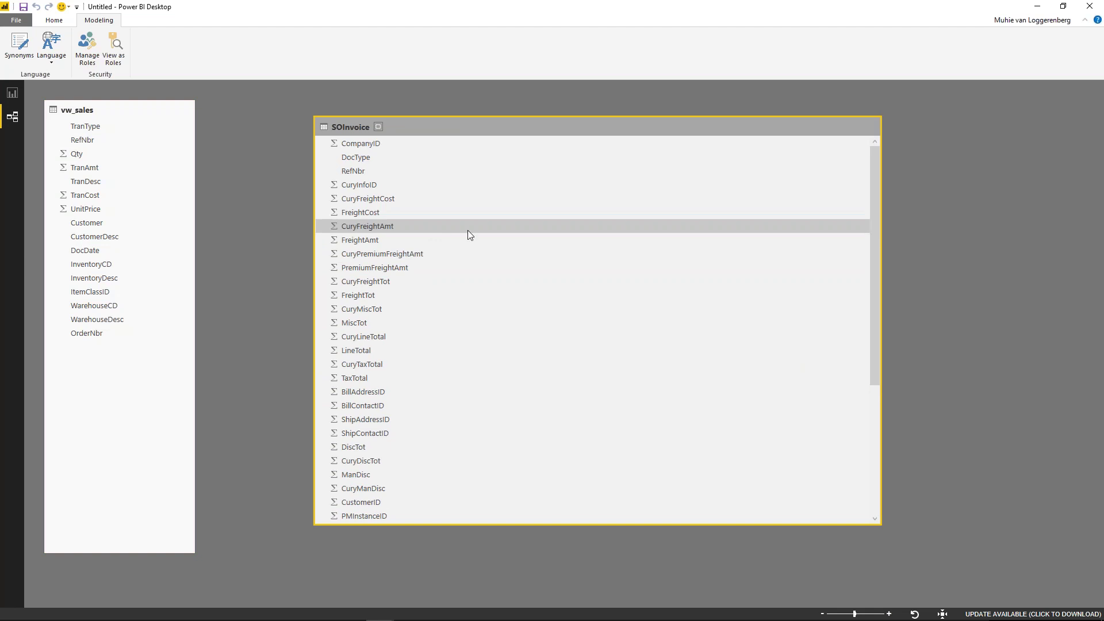
scroll(480, 276, "down", 5)
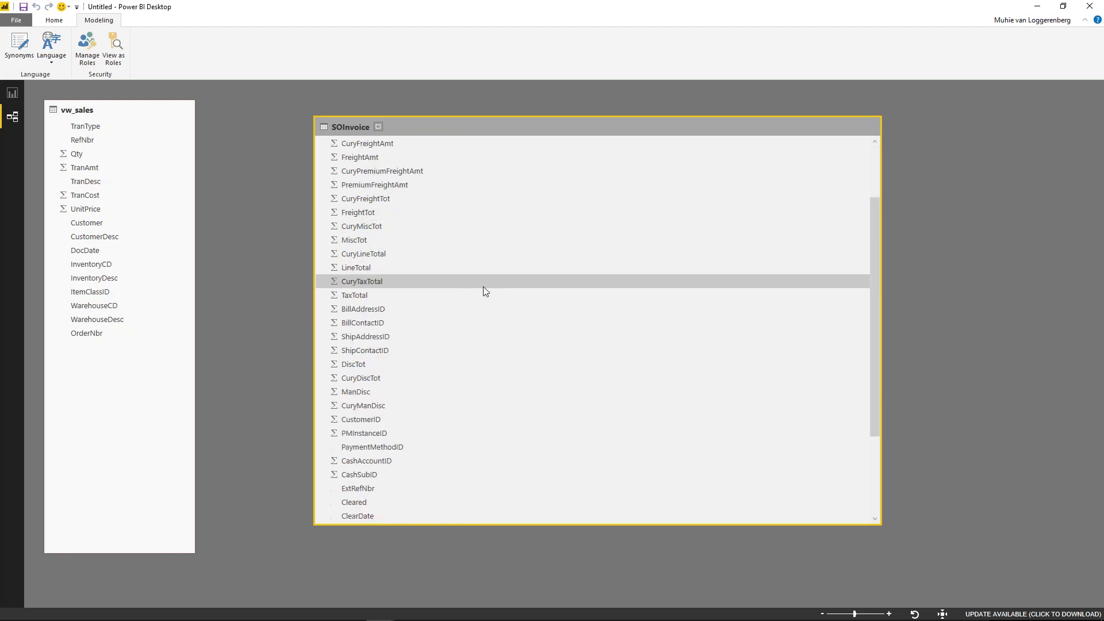
Step: In the report view, create a table visual from the SOInvoice RefNbr field and enlarge it
left_click(12, 93)
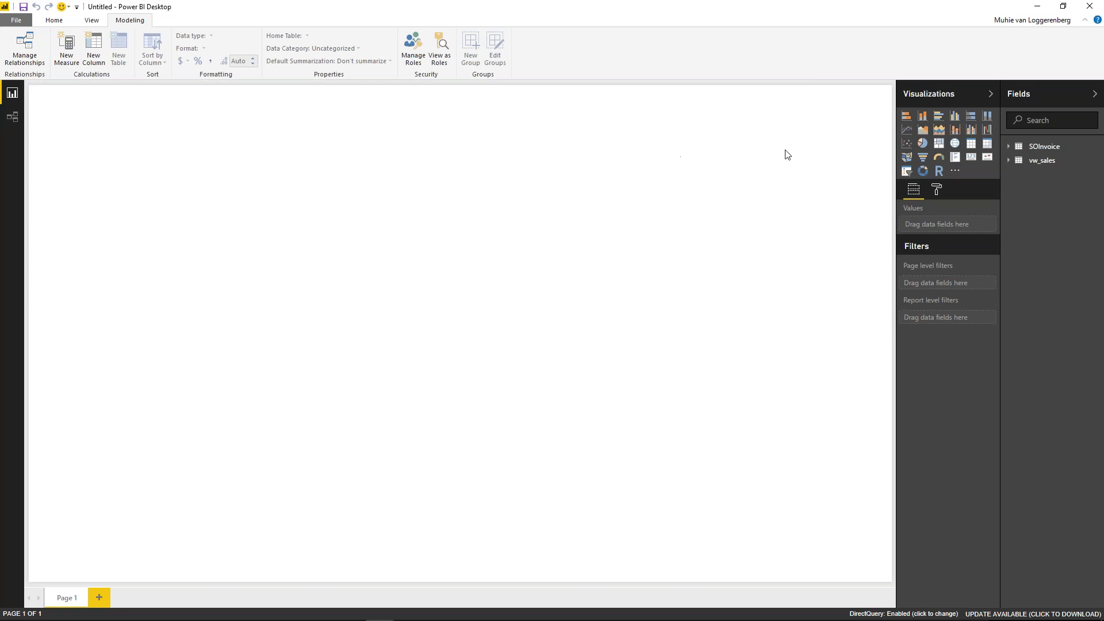
left_click(1008, 148)
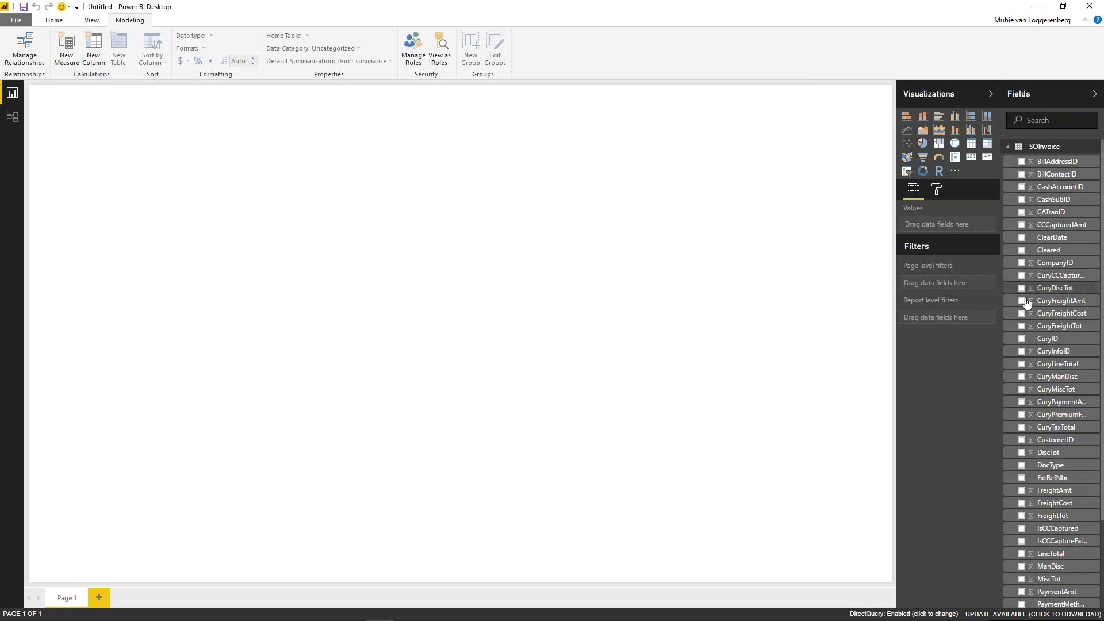
scroll(1027, 299, "down", 3)
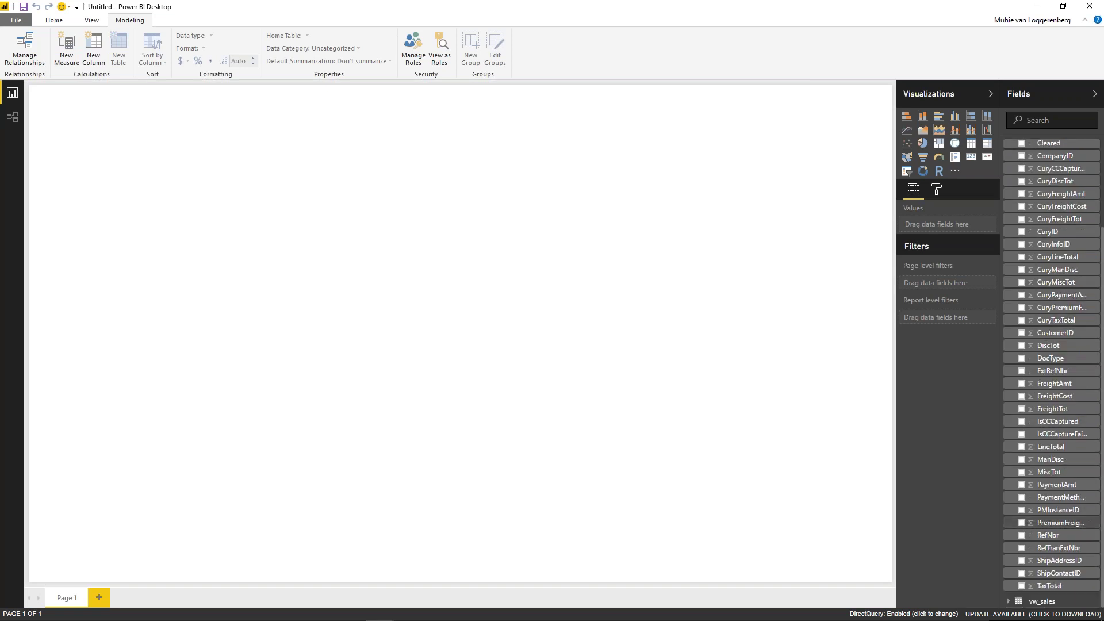
left_click(1023, 537)
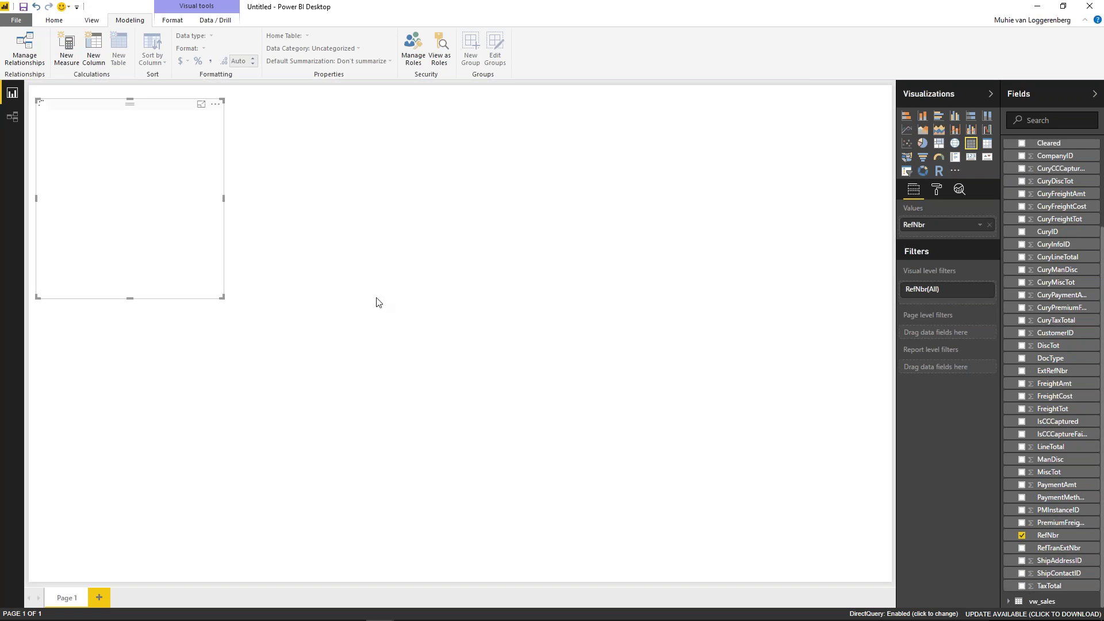
left_click_drag(224, 298, 372, 424)
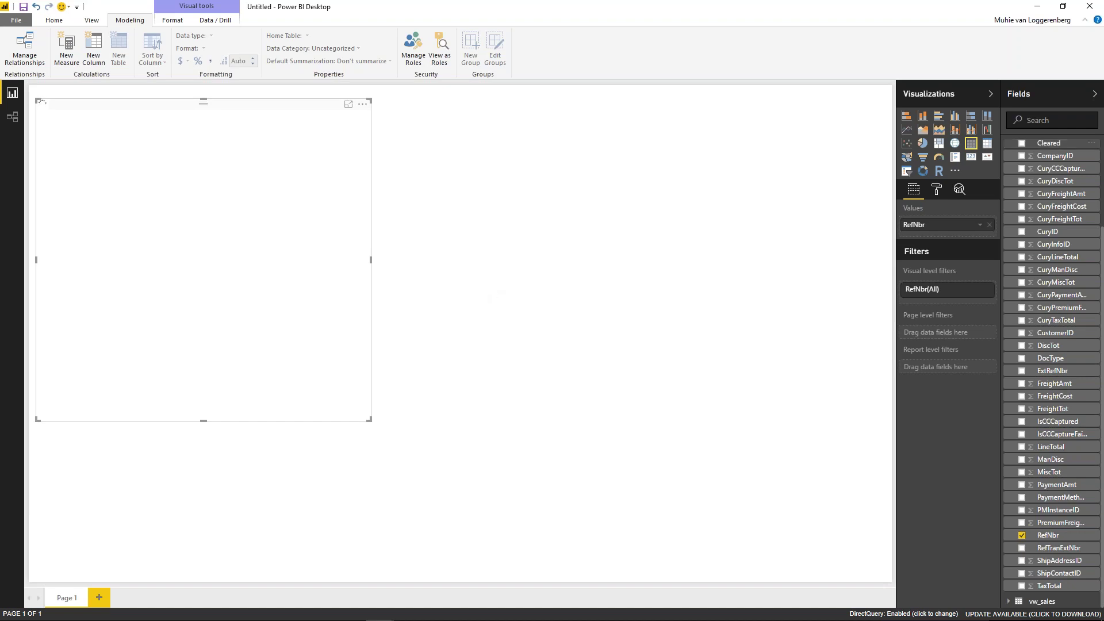
Step: Add the RefNbr field from vw_sales to the same table visual
scroll(1045, 333, "up", 5)
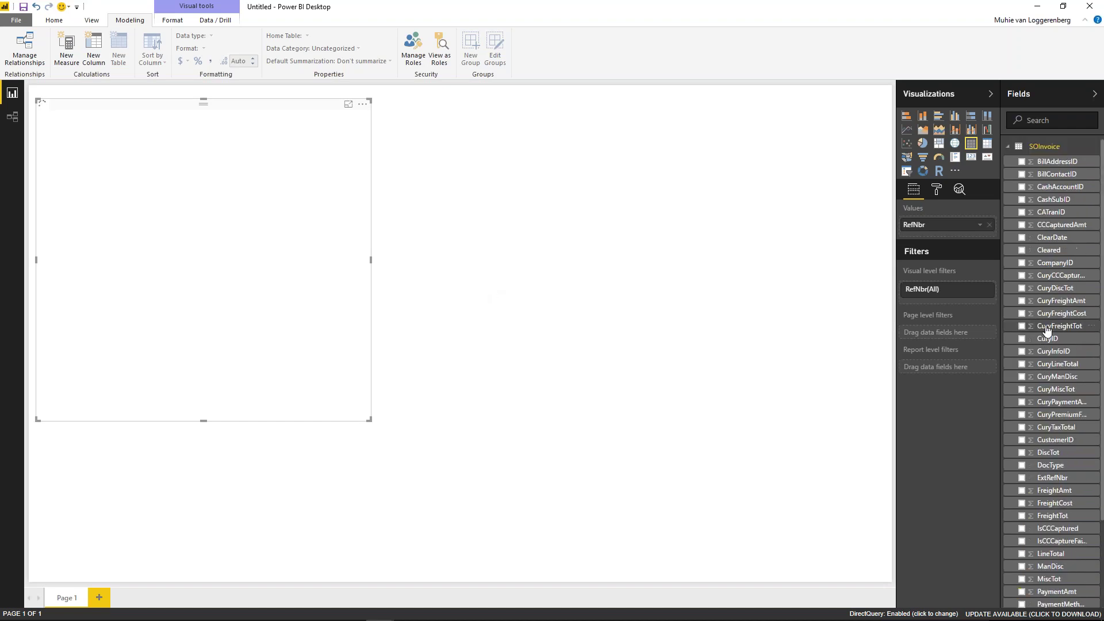
left_click(1008, 148)
left_click(1008, 160)
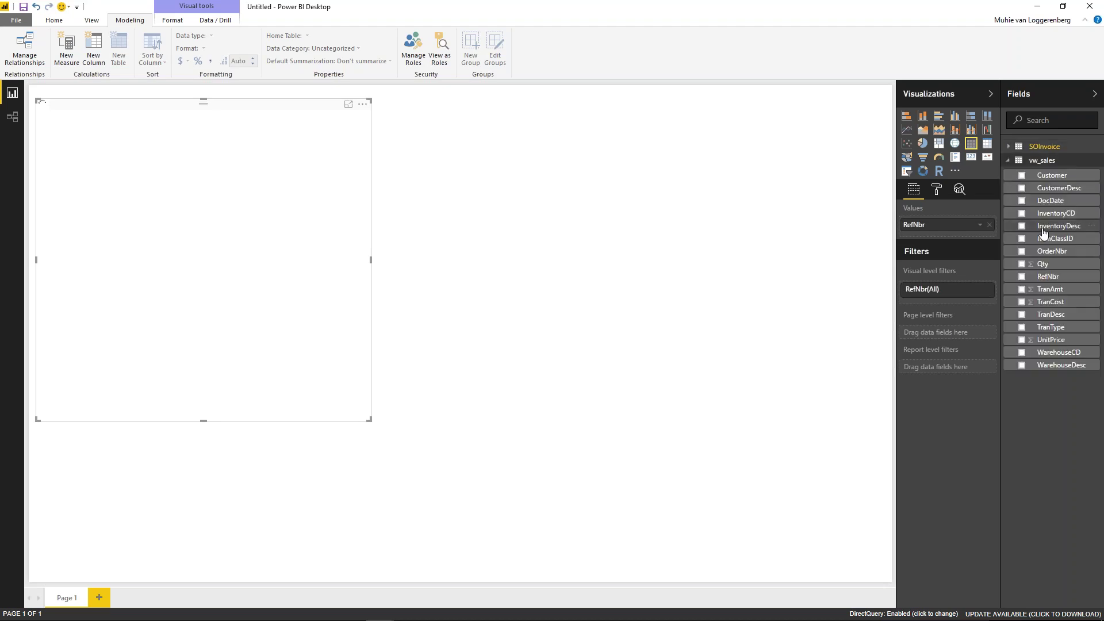
left_click(1022, 277)
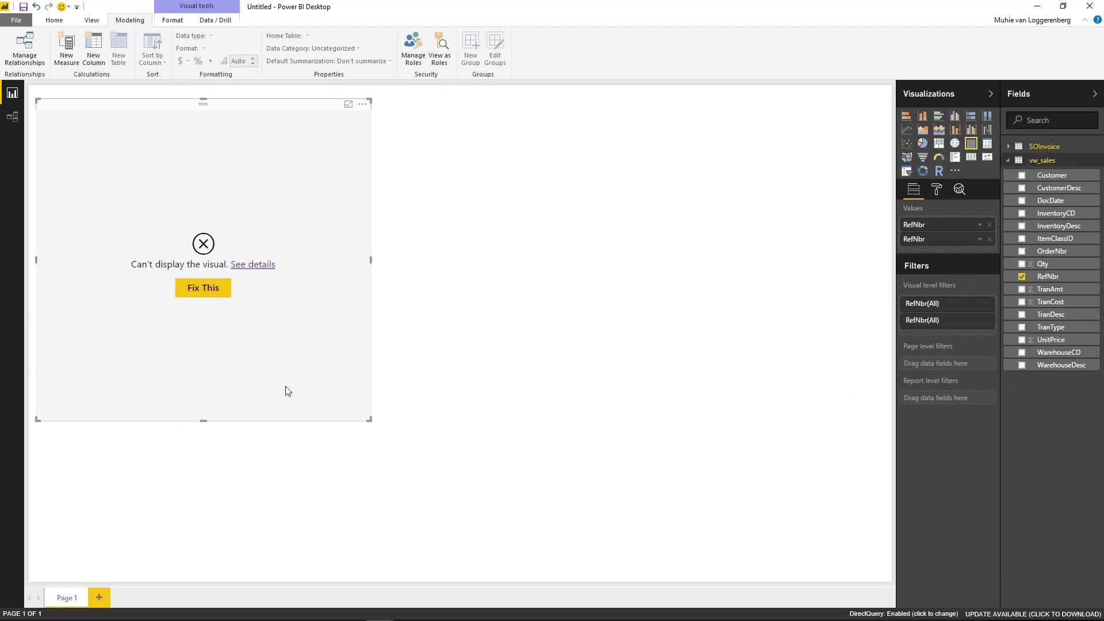
Step: Start fixing the visual's missing relationship by defining a new one manually between SOInvoice and vw_sales
left_click(214, 292)
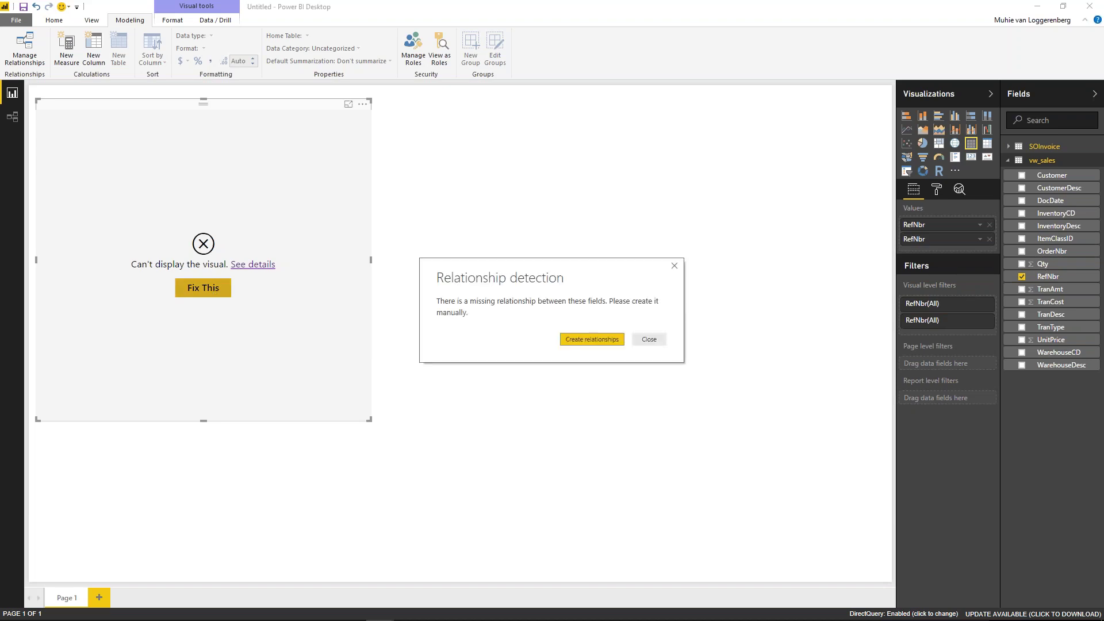
left_click(606, 340)
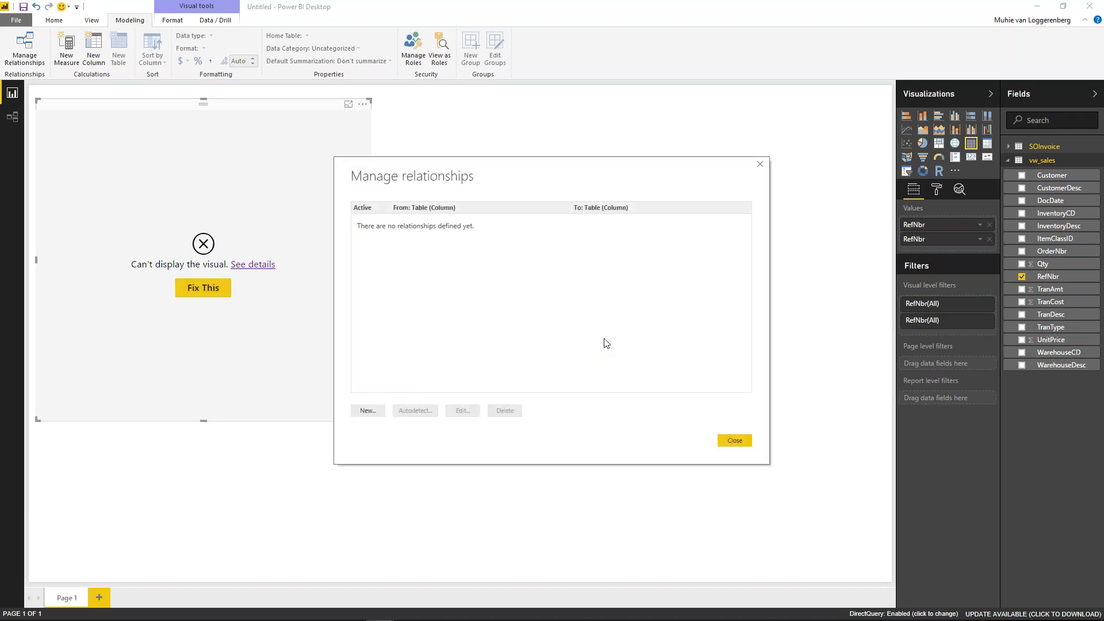
left_click(360, 412)
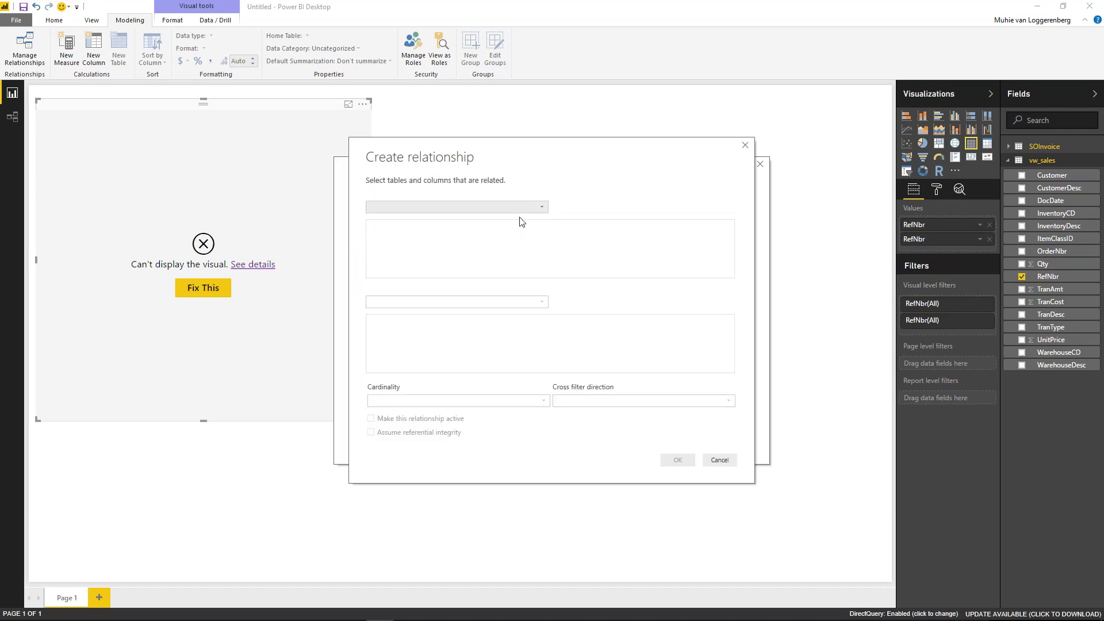
left_click(533, 207)
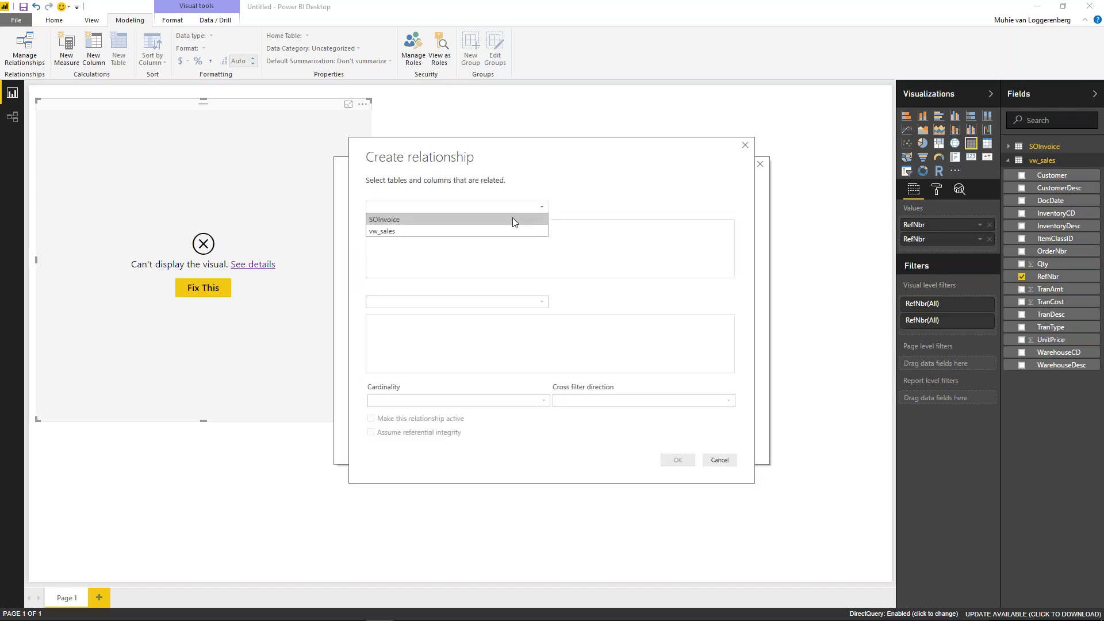
left_click(512, 220)
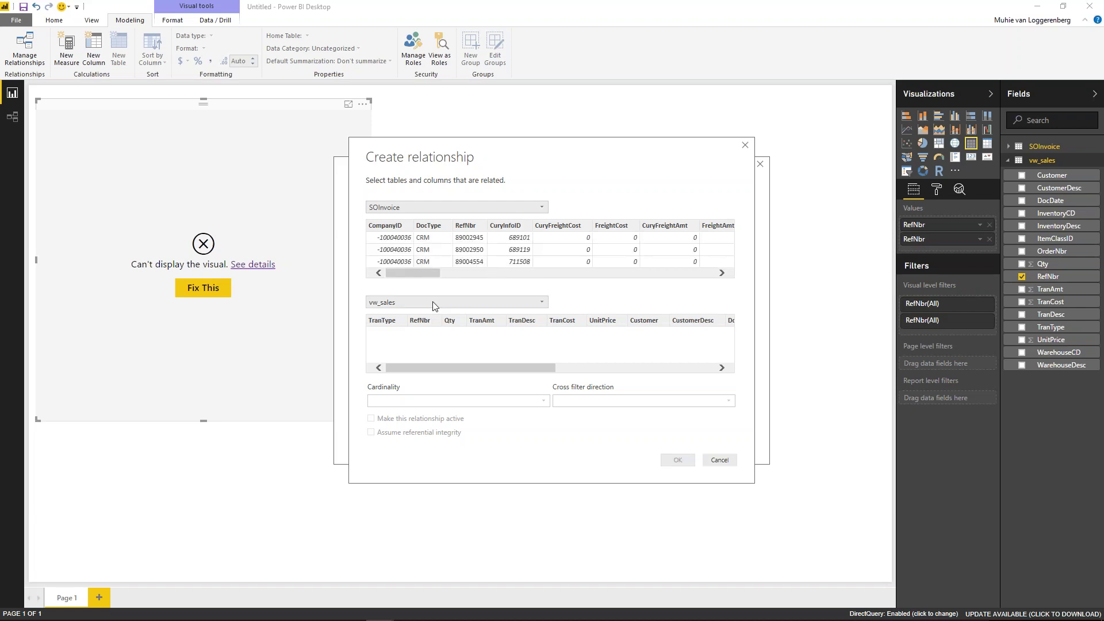
Step: Try to set up the relationship with RefNbr as the vw_sales column, looking through SOInvoice's columns, and discard it
left_click(445, 340)
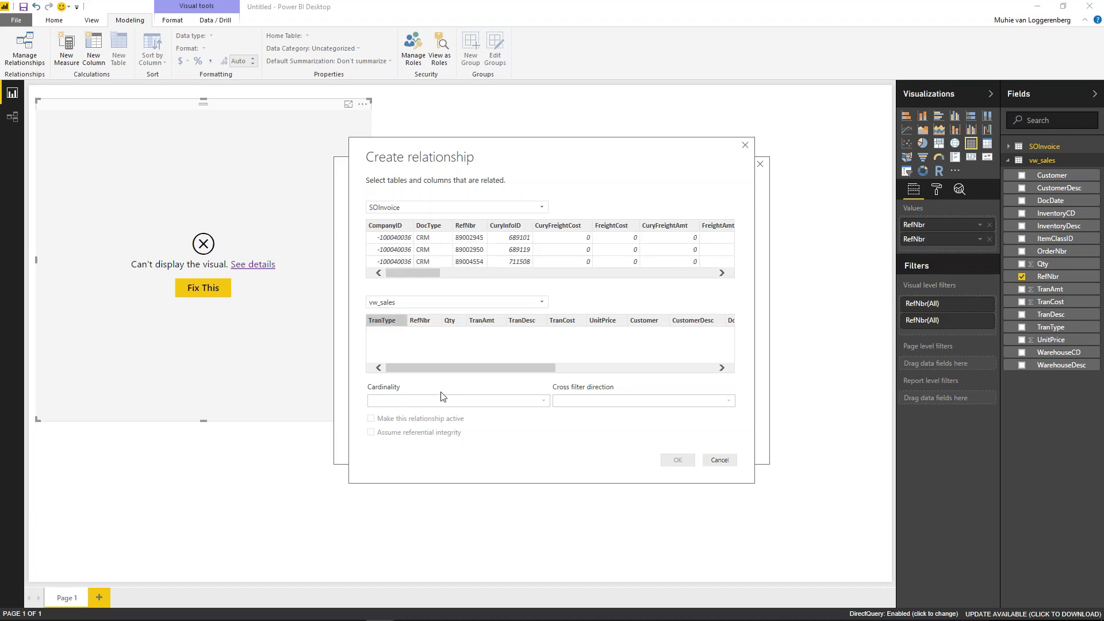
left_click(496, 303)
left_click(492, 311)
left_click_drag(410, 373, 352, 369)
left_click_drag(415, 272, 535, 265)
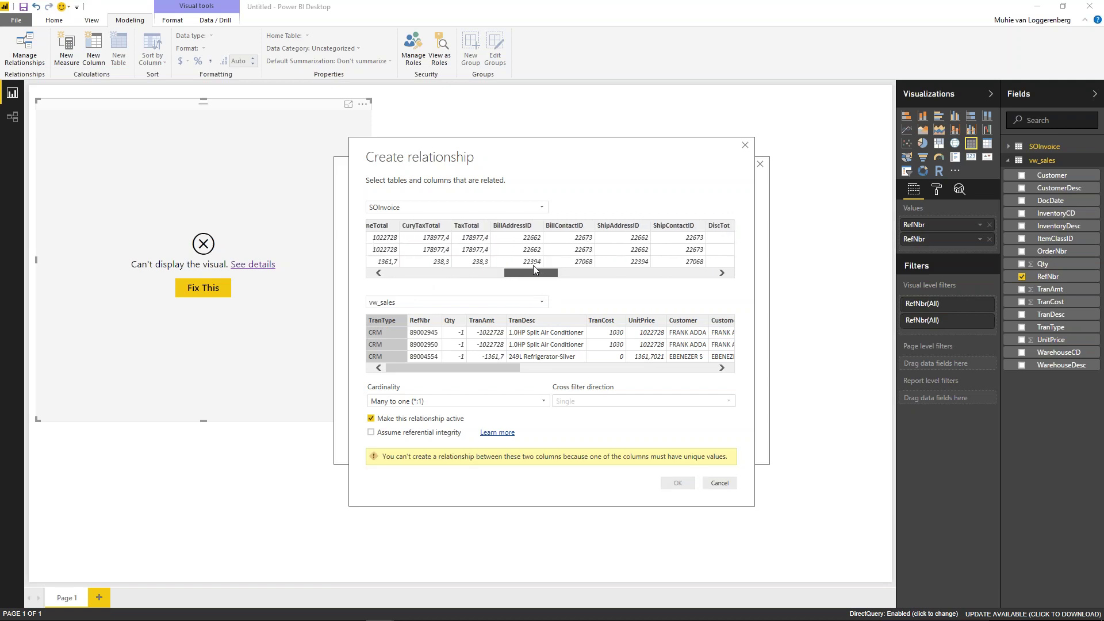
left_click(428, 331)
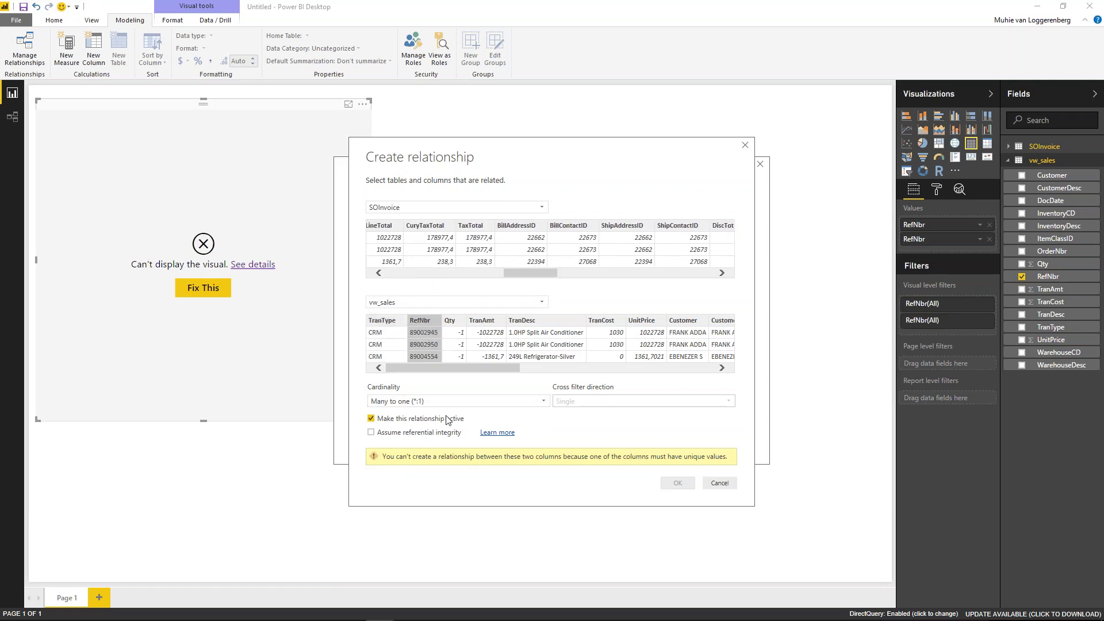
left_click(428, 433)
left_click(749, 145)
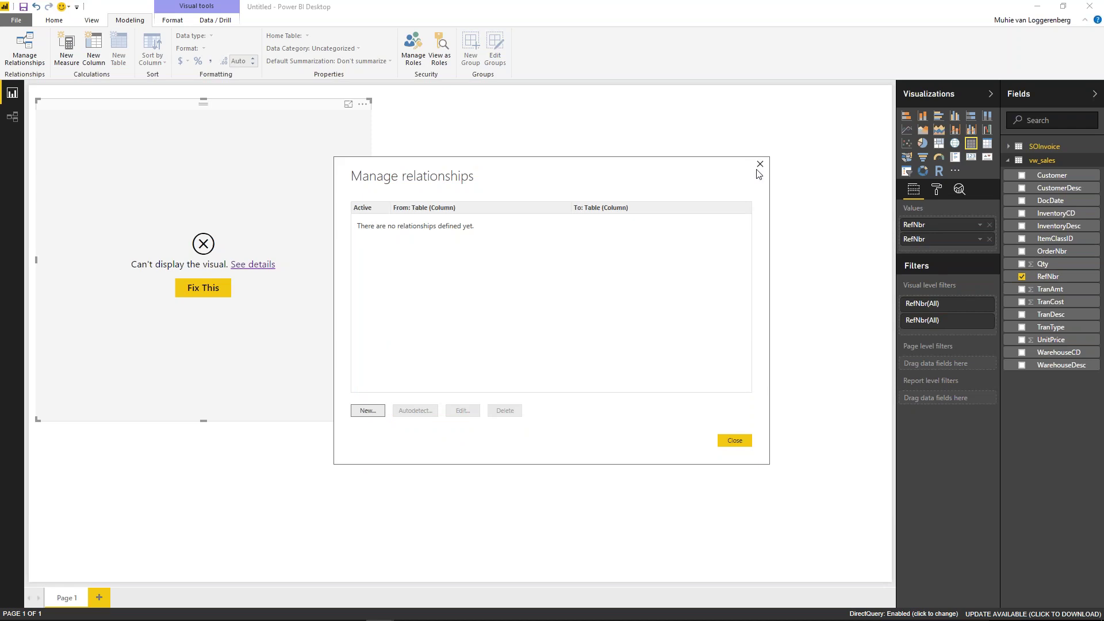
left_click(759, 166)
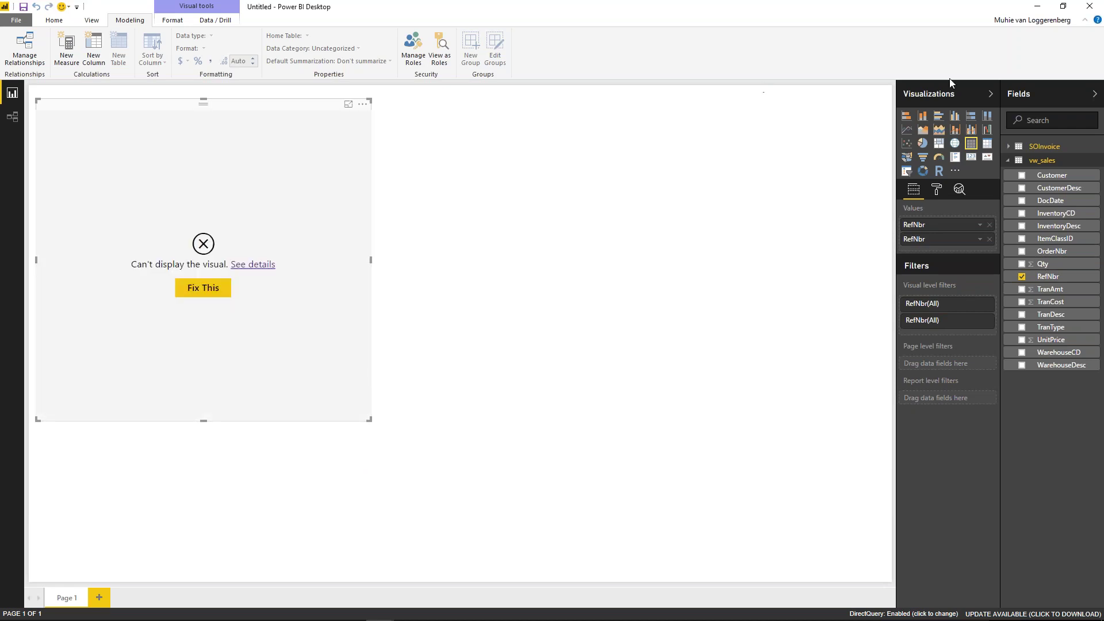
left_click(1009, 161)
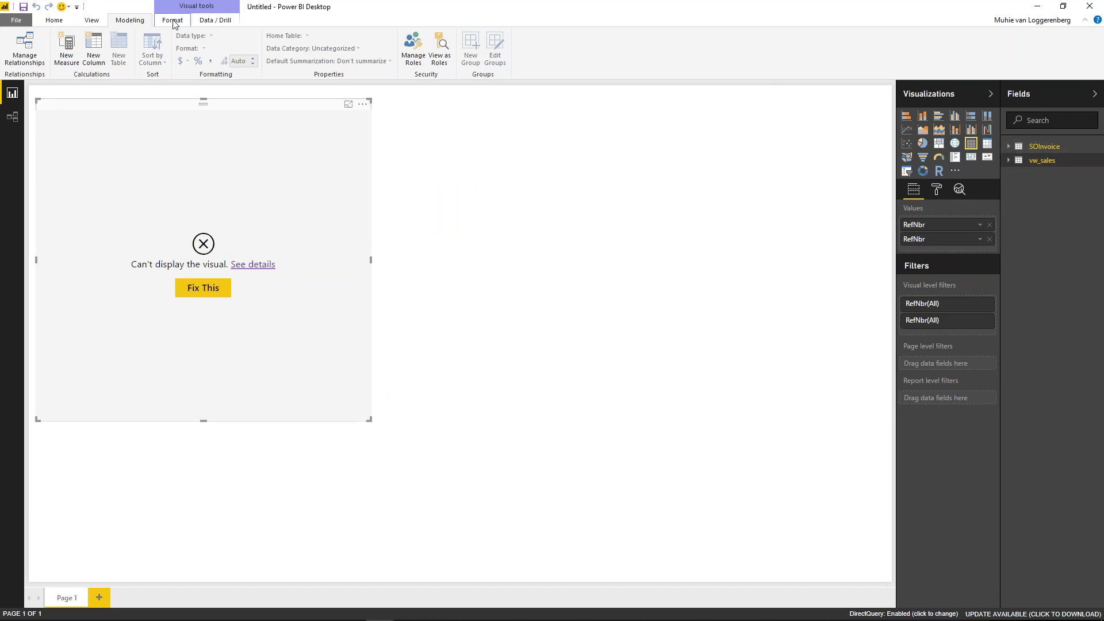
left_click(202, 21)
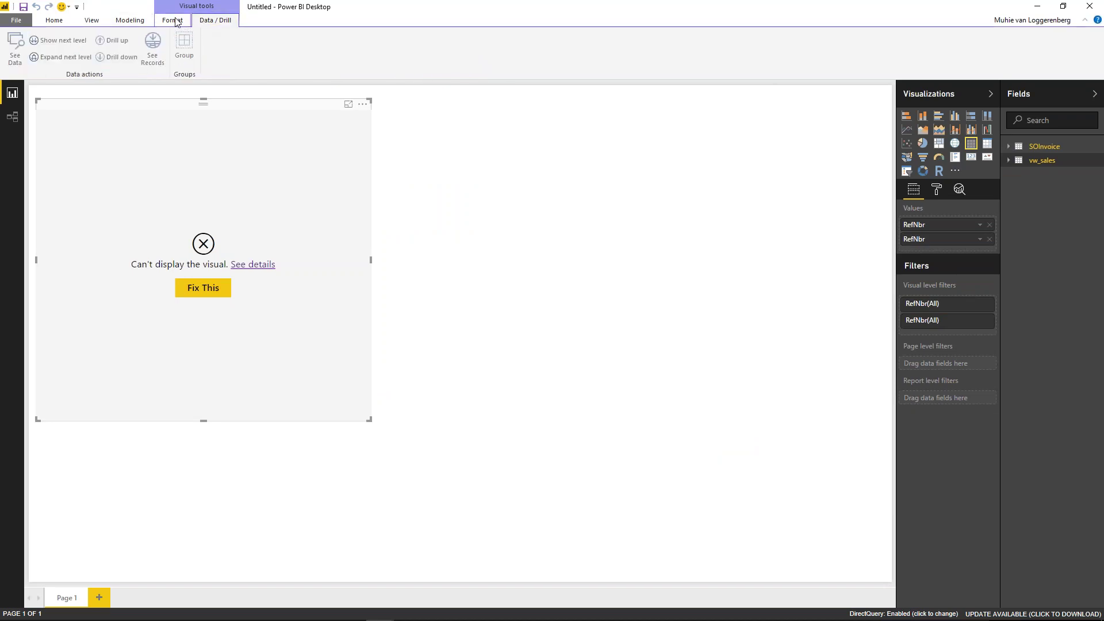
left_click(171, 20)
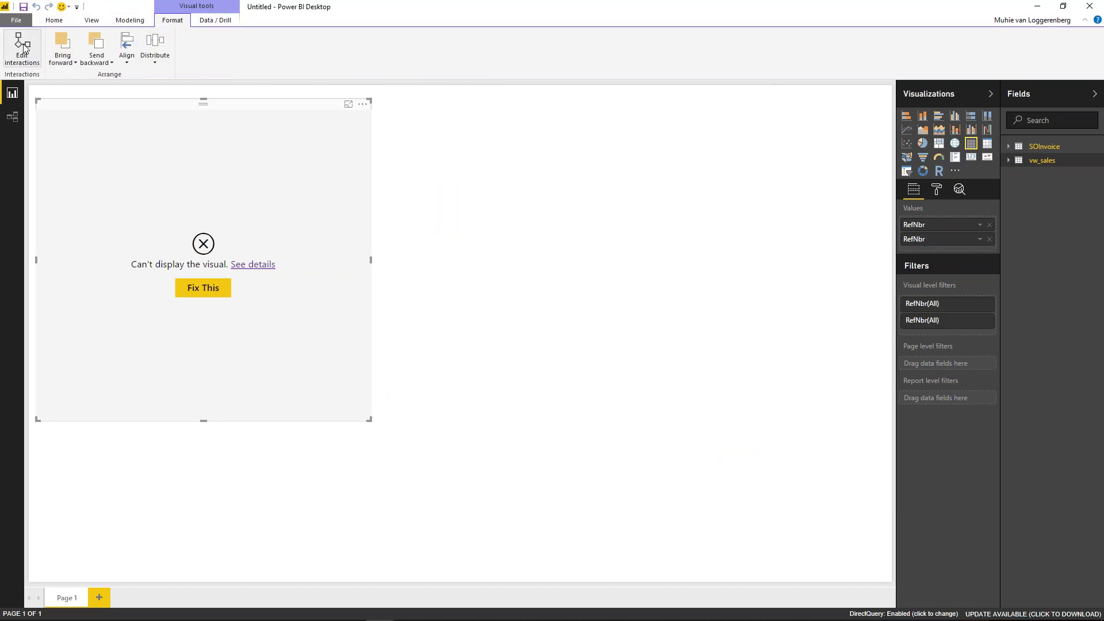
Step: Close the untitled DirectQuery report without saving its changes
key("super+Down")
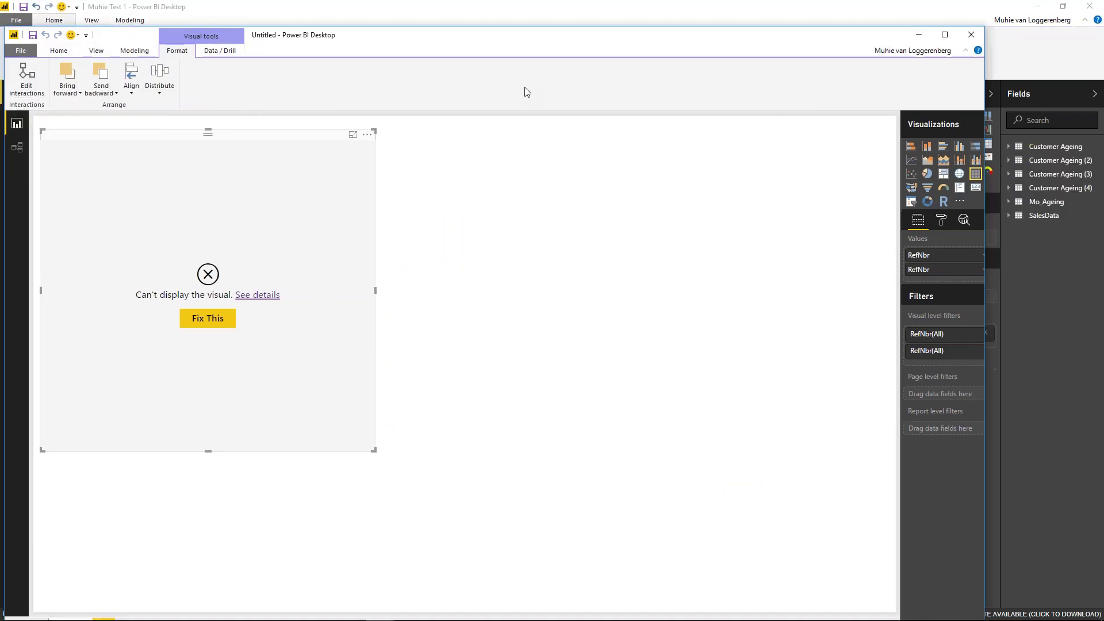
left_click(1012, 55)
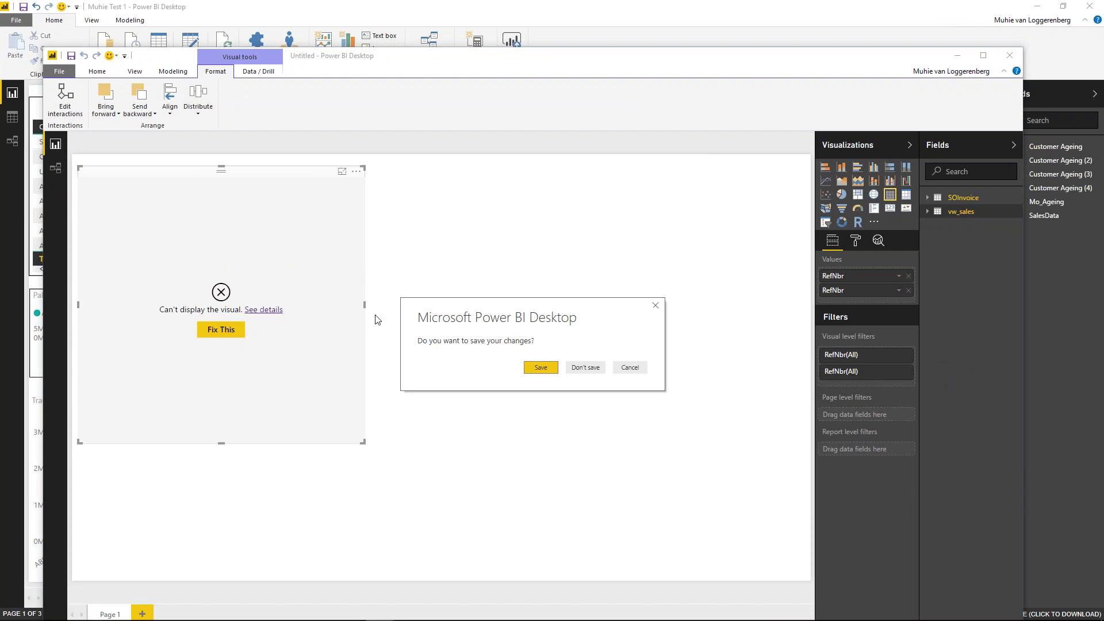
left_click(586, 368)
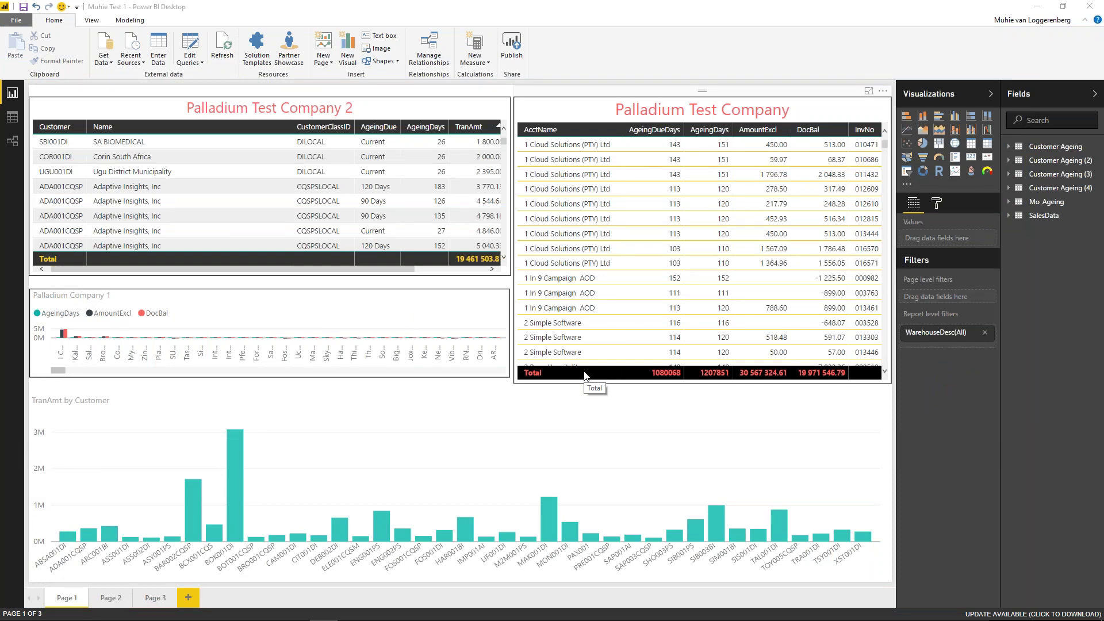
Step: Switch to the Power BI folder in File Explorer, open PowerBI Demo Pack(3).pbix, and maximize the report window
left_click(1032, 8)
mouse_move(426, 616)
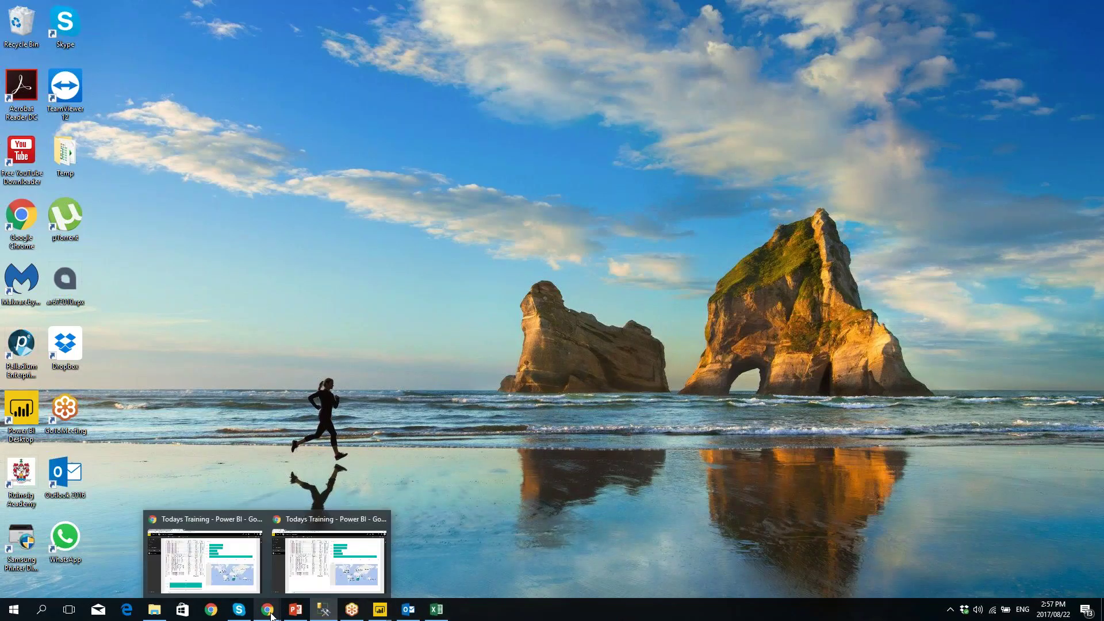
mouse_move(324, 619)
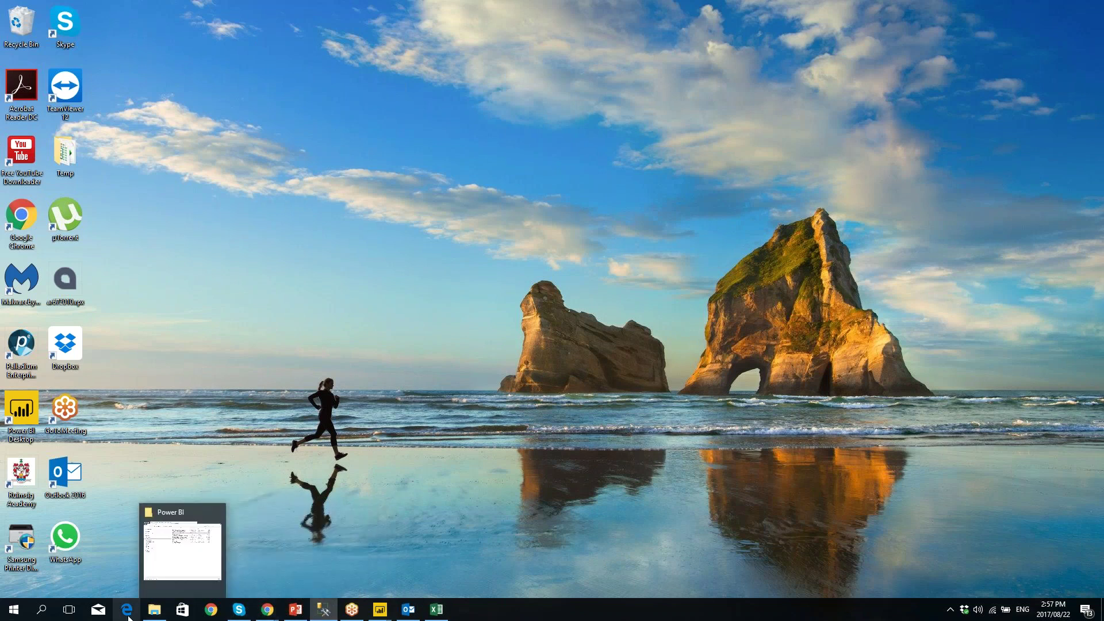
left_click(149, 612)
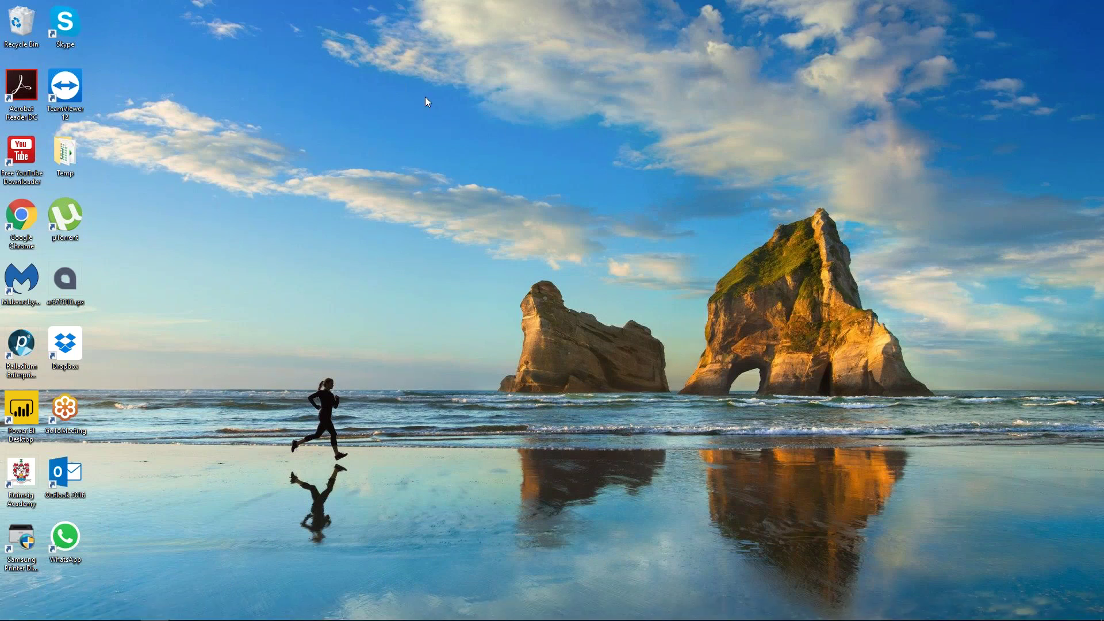
key("alt+Tab")
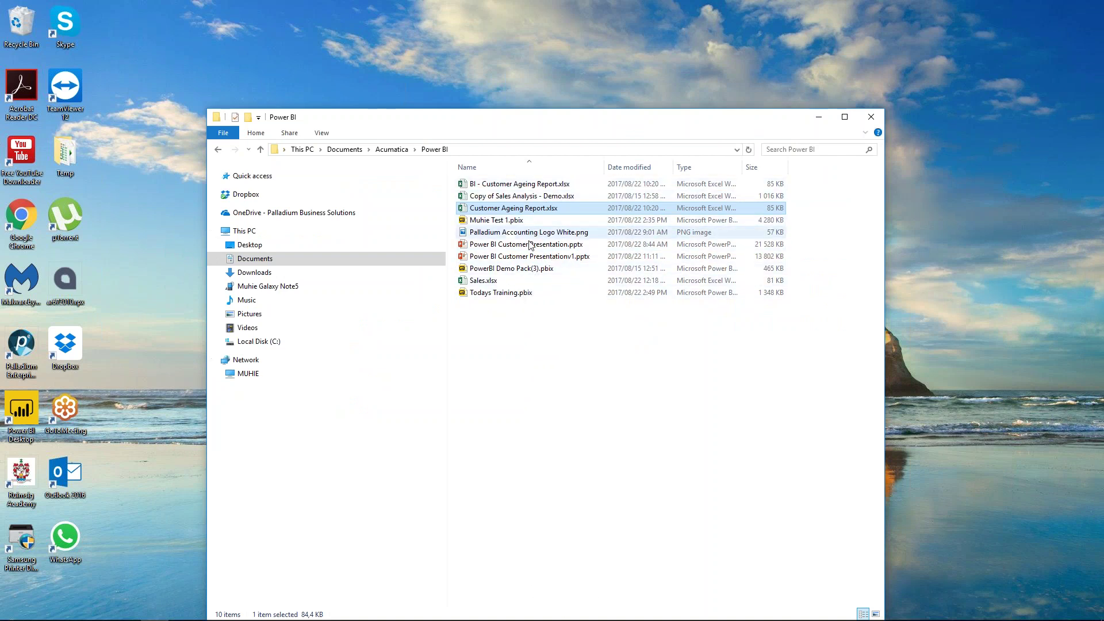
double_click(535, 269)
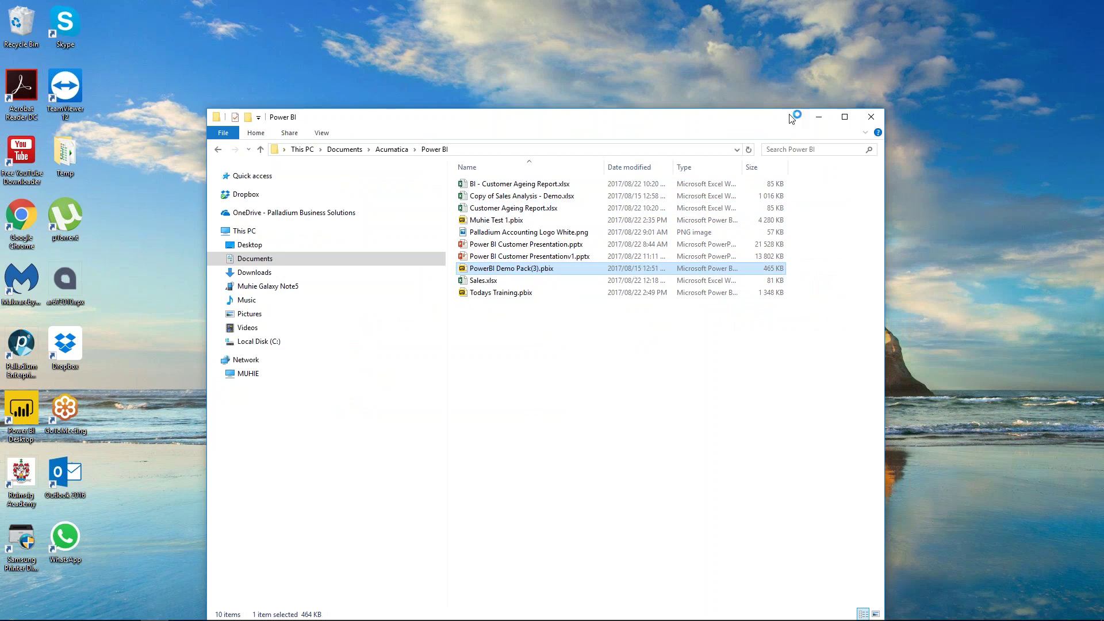
left_click(820, 117)
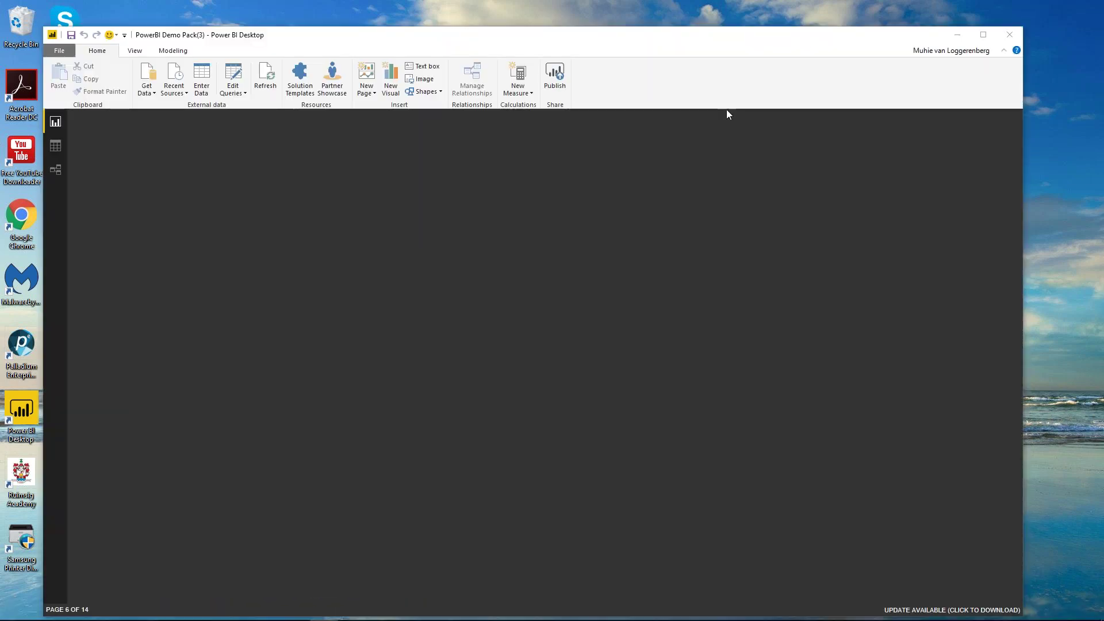
double_click(741, 39)
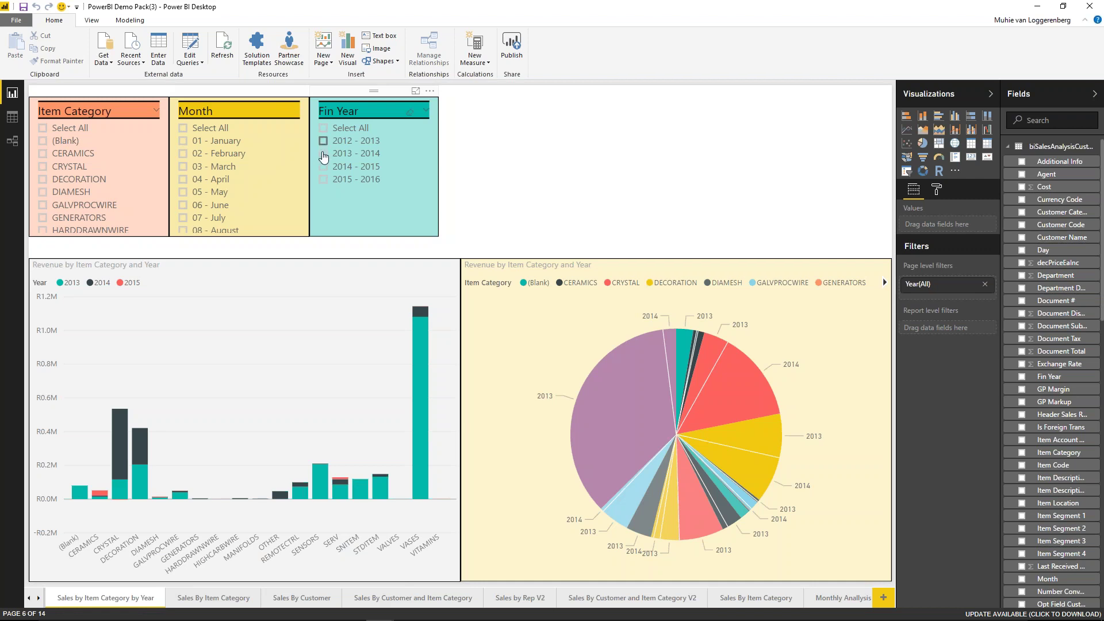
Step: Filter the item category by year page to Fin Years 2014 - 2015 and 2015 - 2016, and open the Revenue Dashboard page
left_click(323, 180)
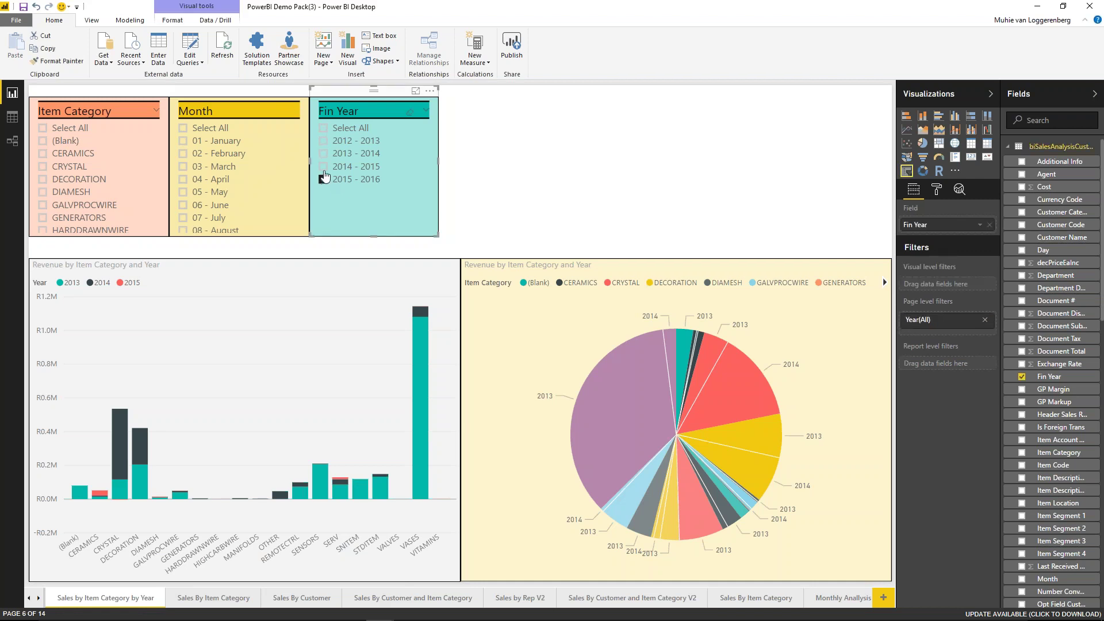
left_click(324, 167)
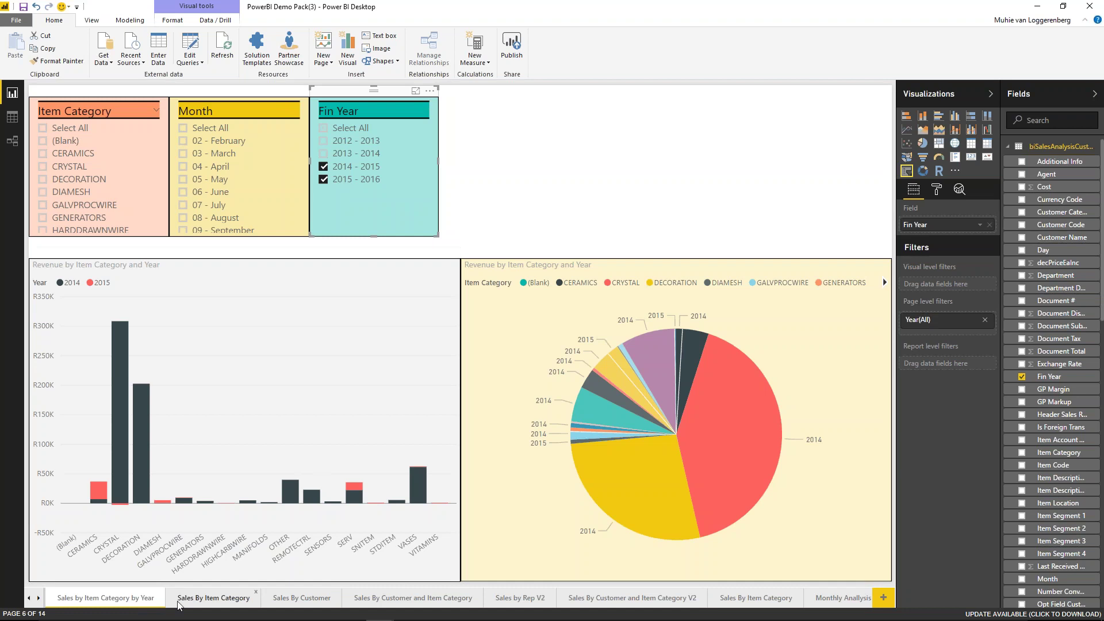
left_click(29, 598)
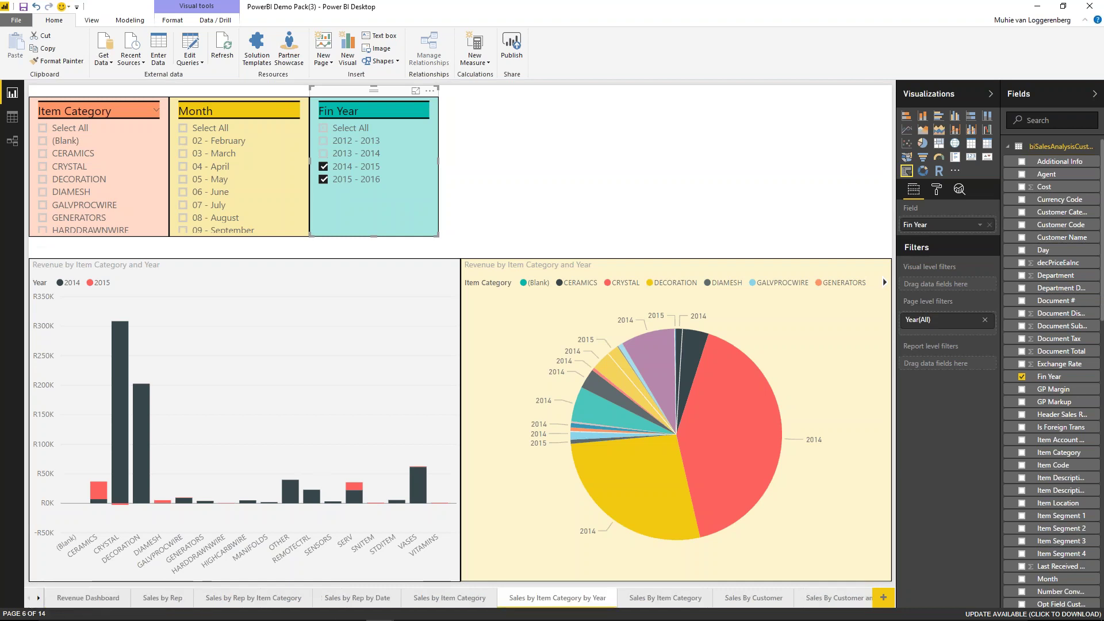
left_click(71, 600)
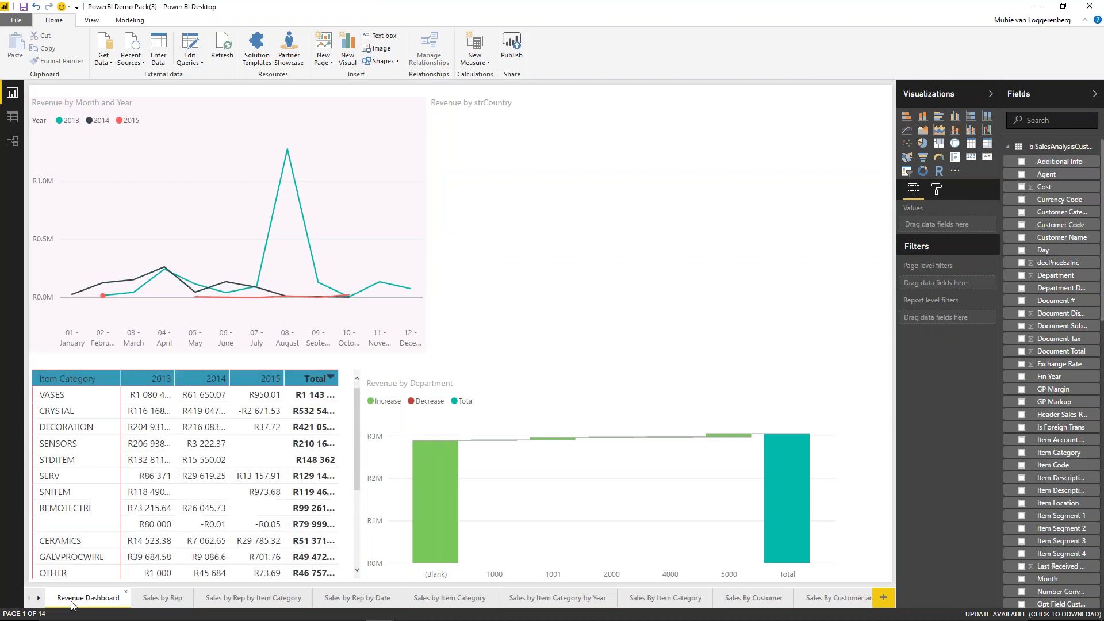
Step: Examine the revenue by country map around southern Africa and the item category by year matrix on the Revenue Dashboard
mouse_move(287, 228)
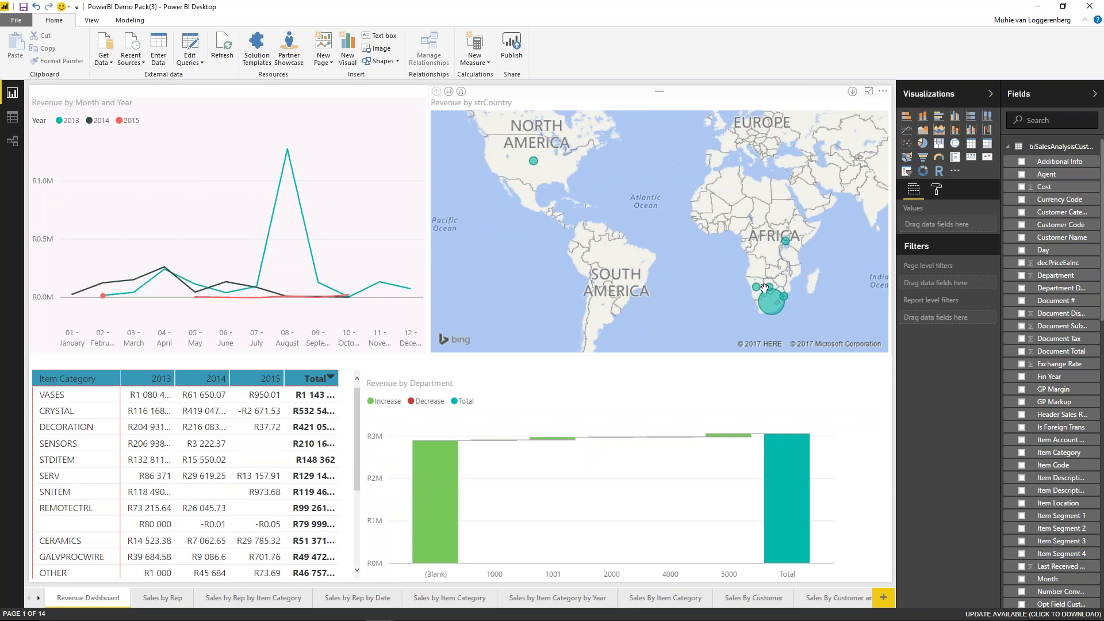
scroll(764, 288, "up", 3)
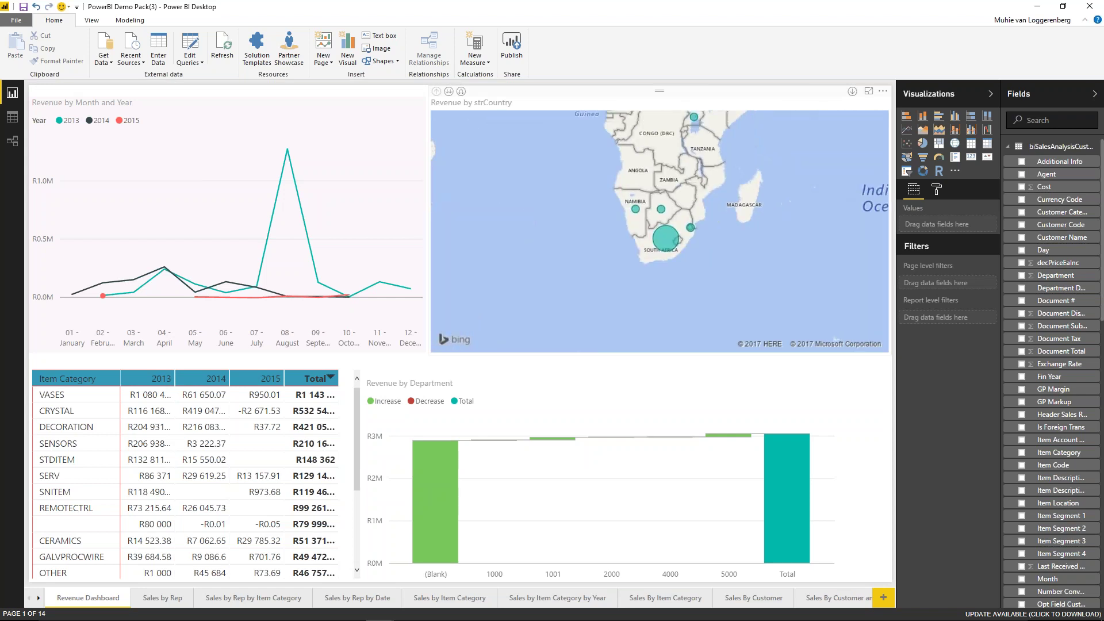
left_click(681, 233)
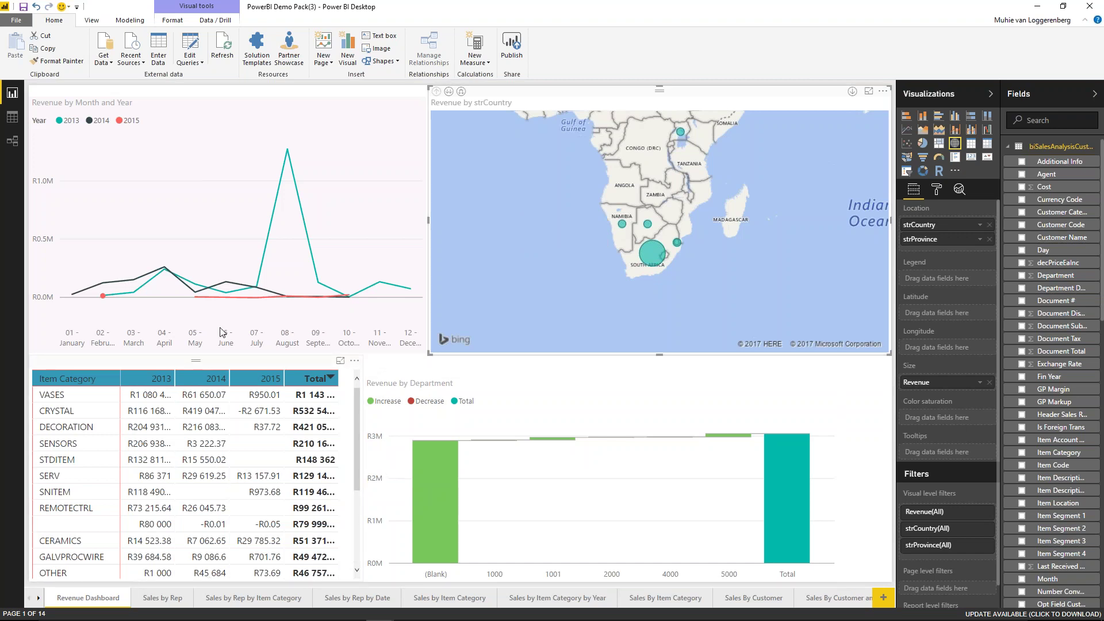
left_click(238, 391)
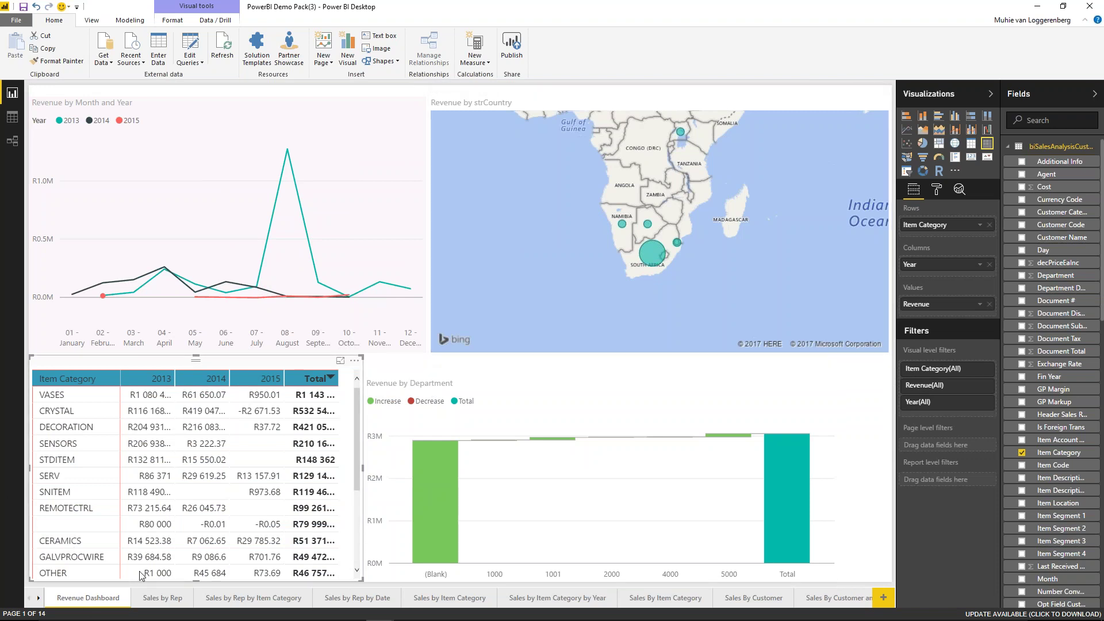
Step: Look through the report pages from Sales by Rep through Sales by Item Category by Year to the Sales By Item Category page
left_click(151, 599)
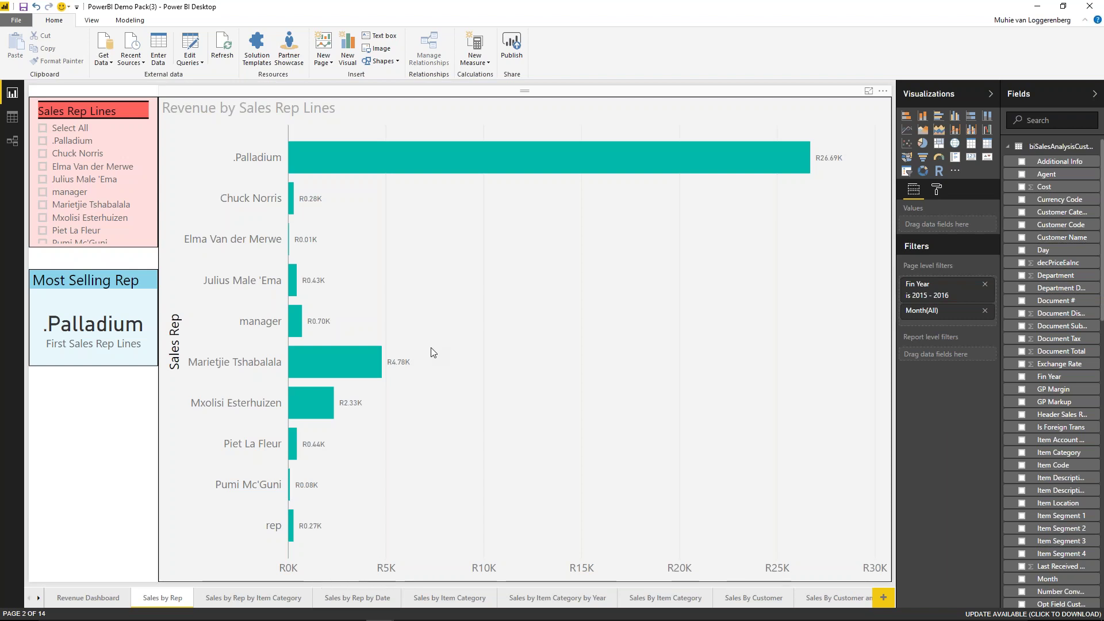
left_click(244, 598)
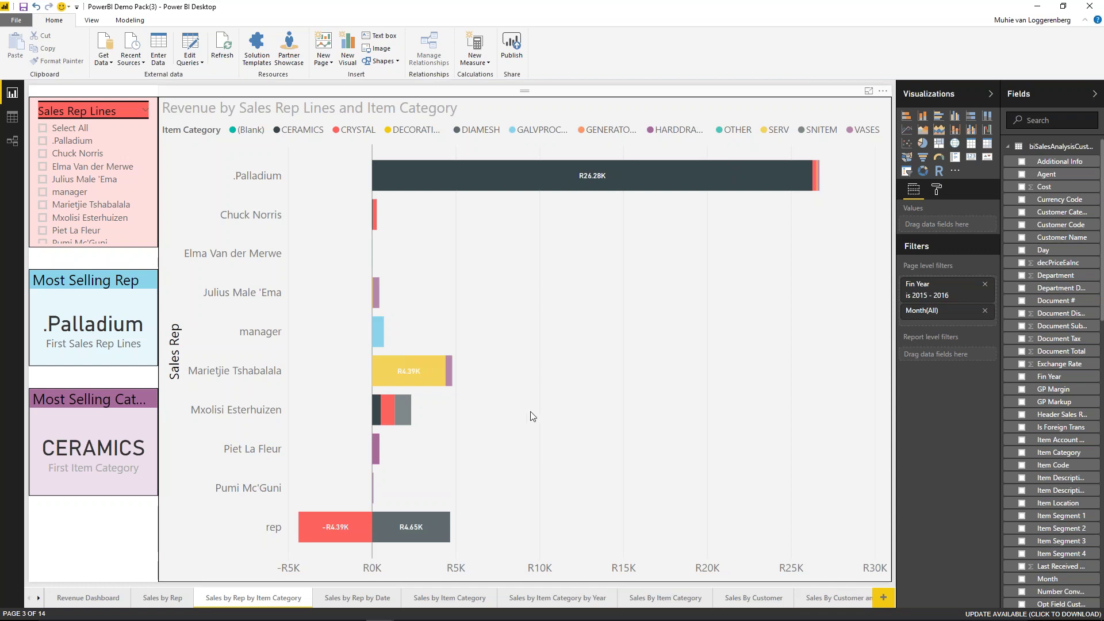
left_click(345, 598)
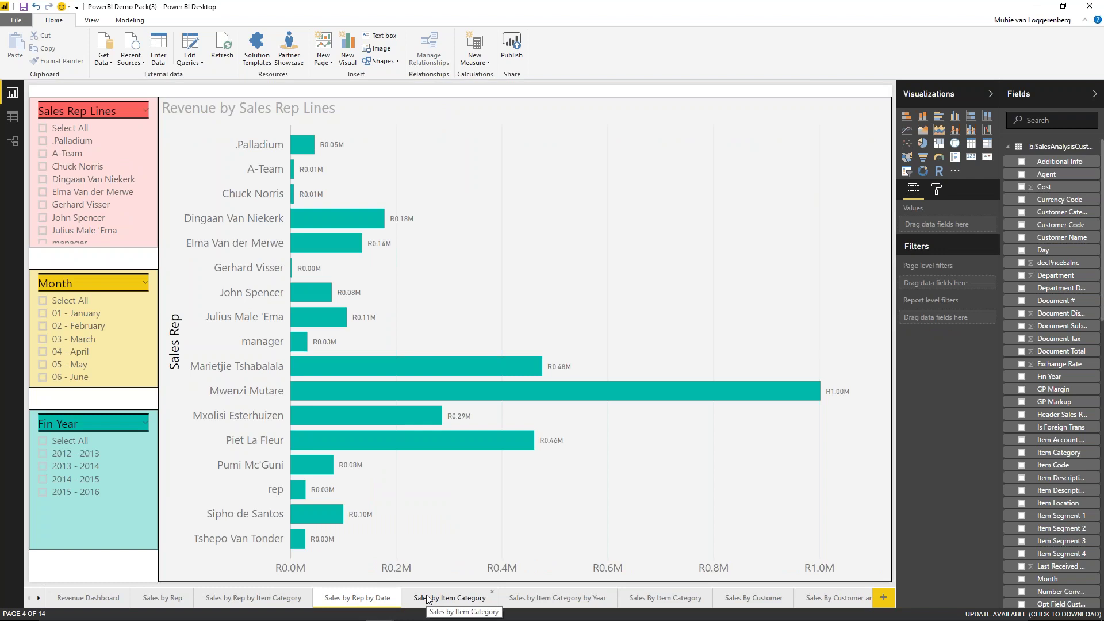
left_click(429, 598)
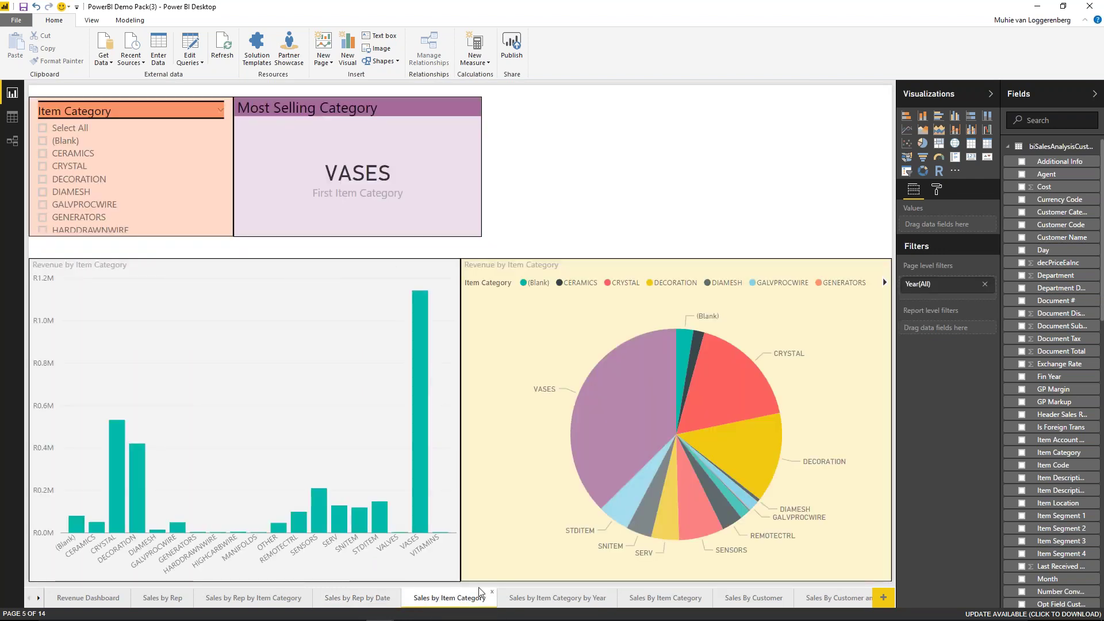
left_click(539, 600)
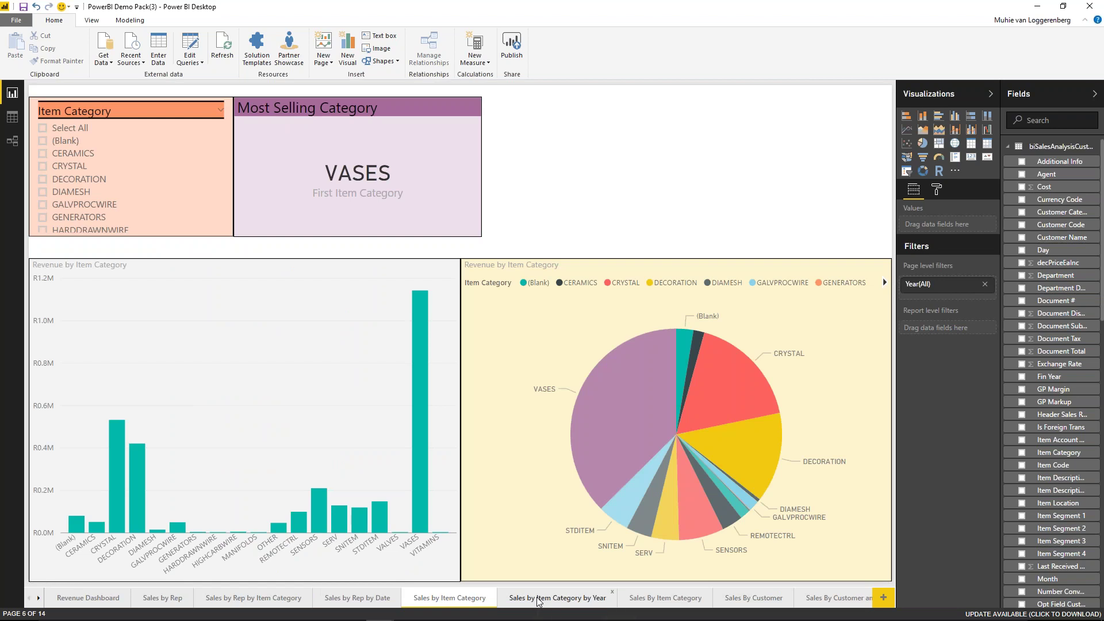
left_click(659, 597)
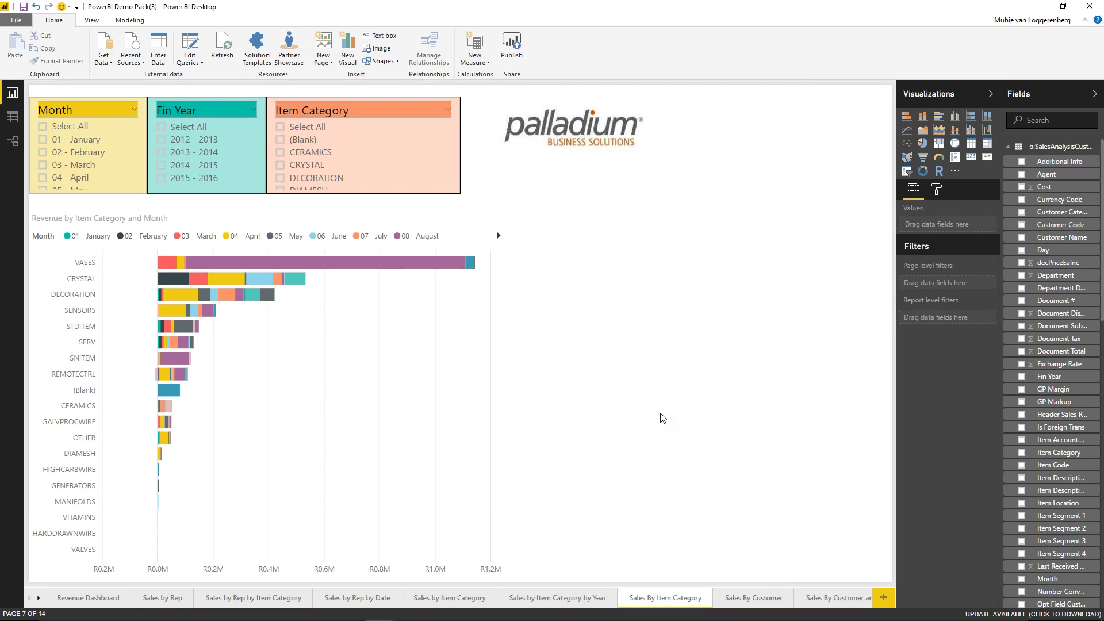
Step: Switch to the Power BI Customer Presentationv1.pptx slide show in PowerPoint and advance from the Demo slide to the closing thank-you slide
mouse_move(379, 618)
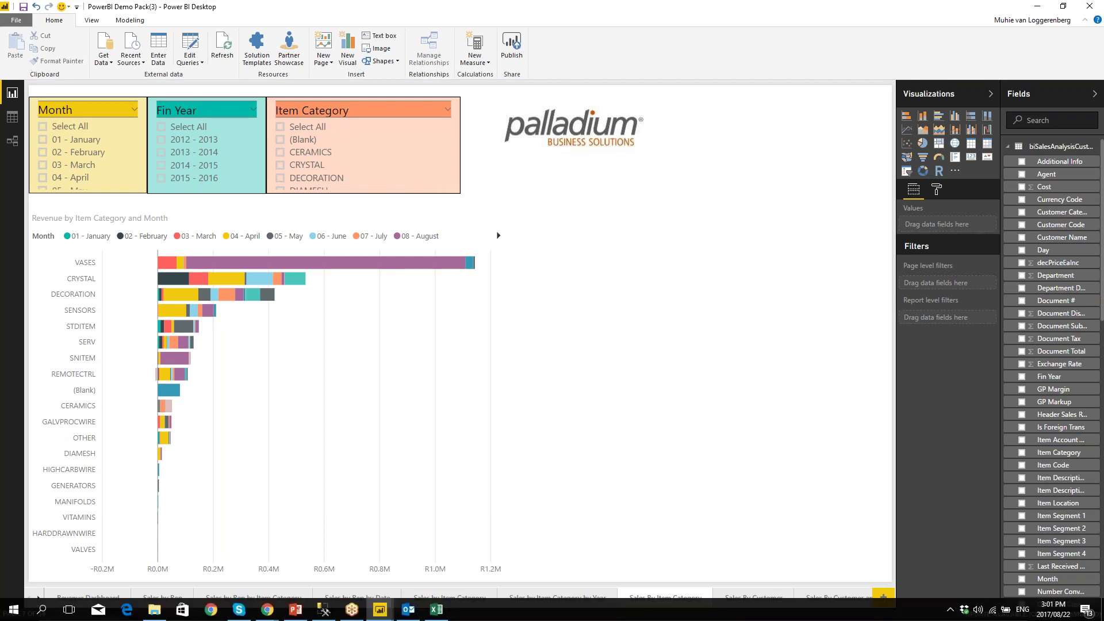
mouse_move(241, 608)
left_click(293, 611)
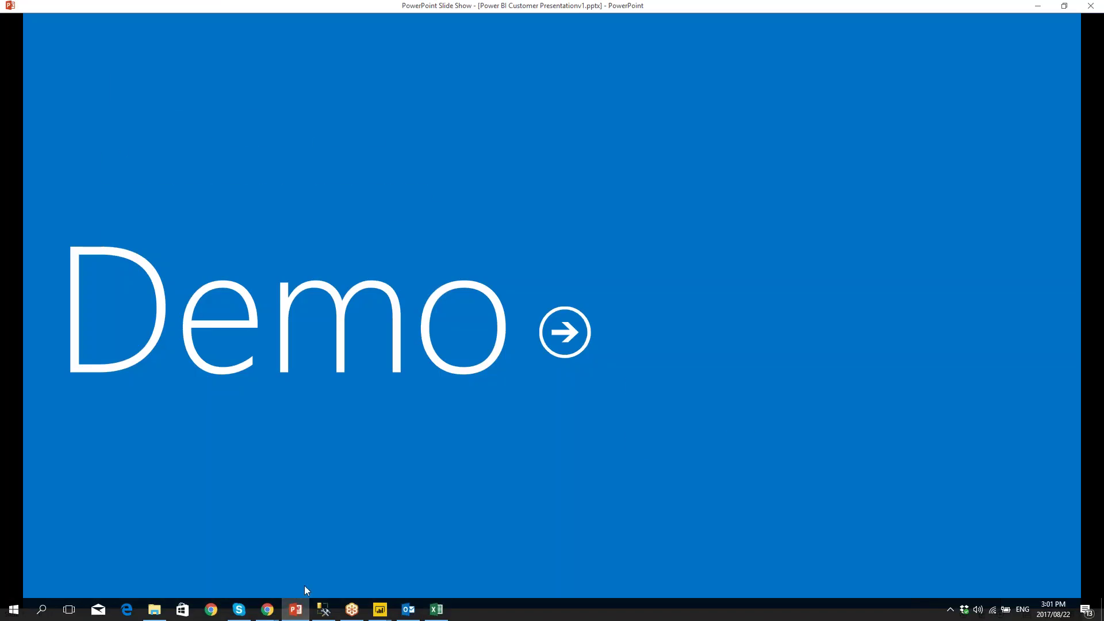
left_click(305, 587)
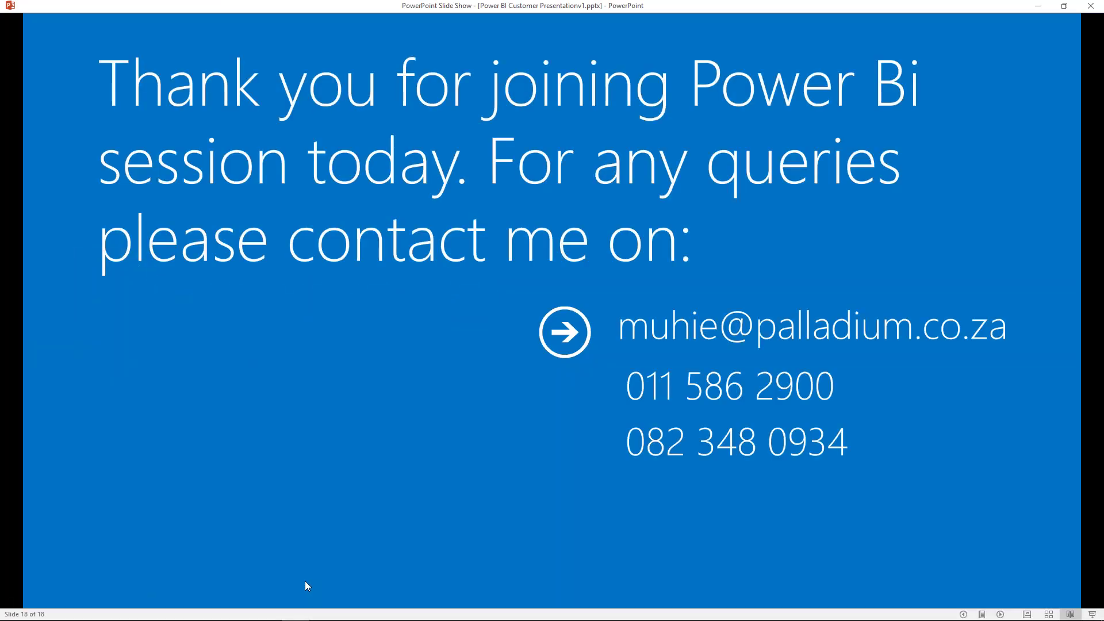